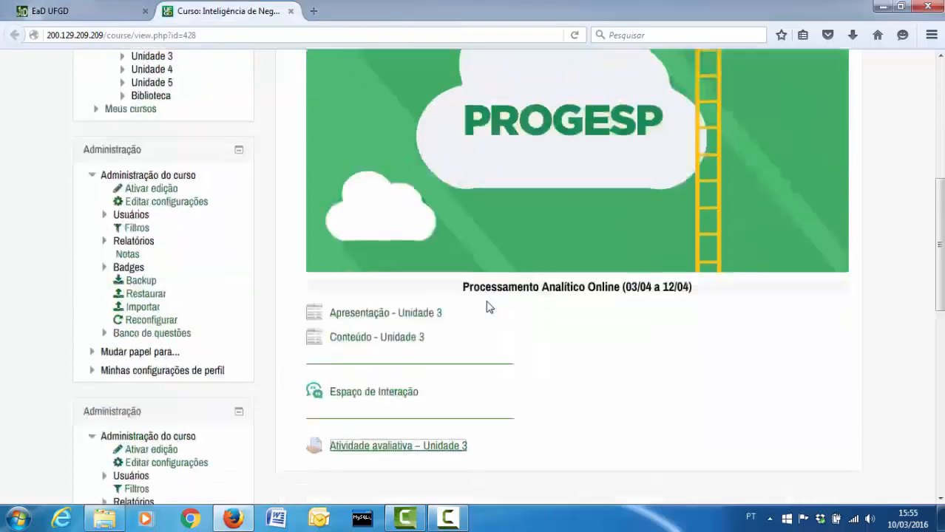
Open the 'Atividade avaliativa – Unidade 3' assignment in a new tab and scroll through its exercises
scroll(443, 310, down, 3)
right_click(423, 309)
click(444, 316)
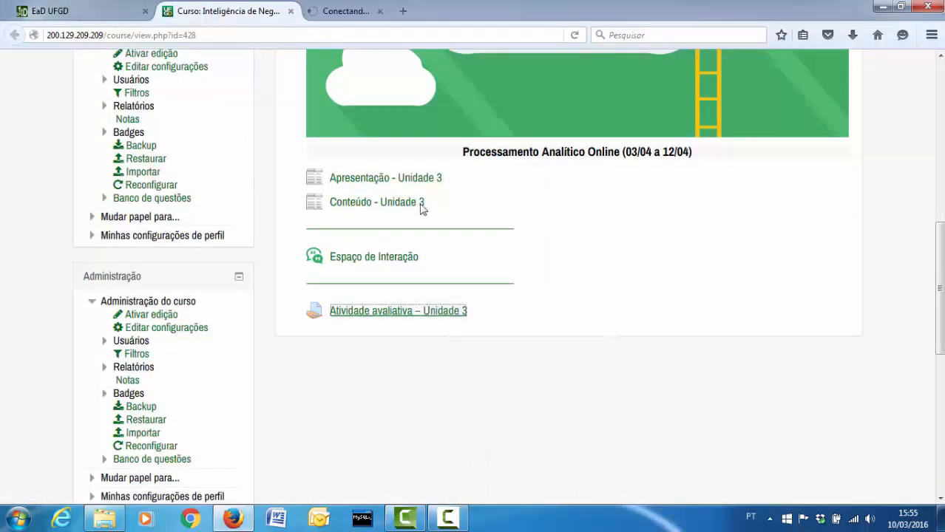
click(364, 13)
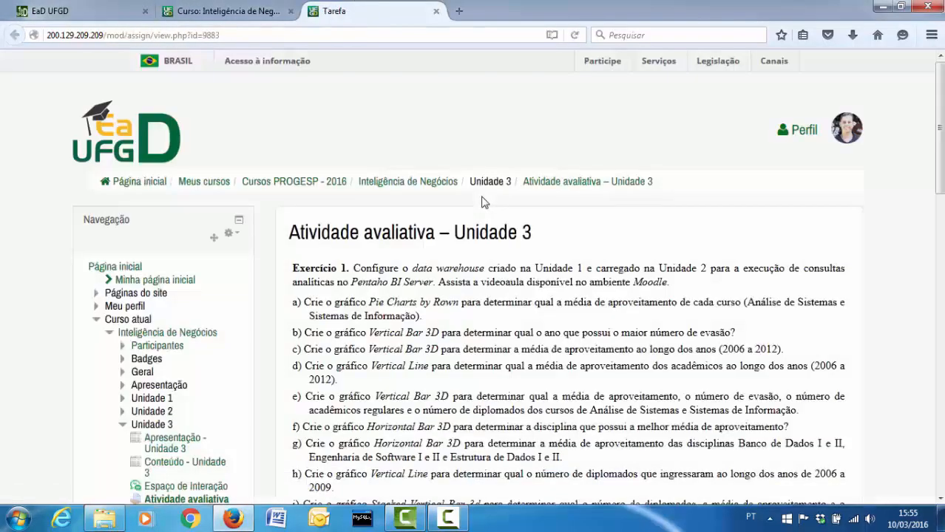
scroll(634, 174, down, 2)
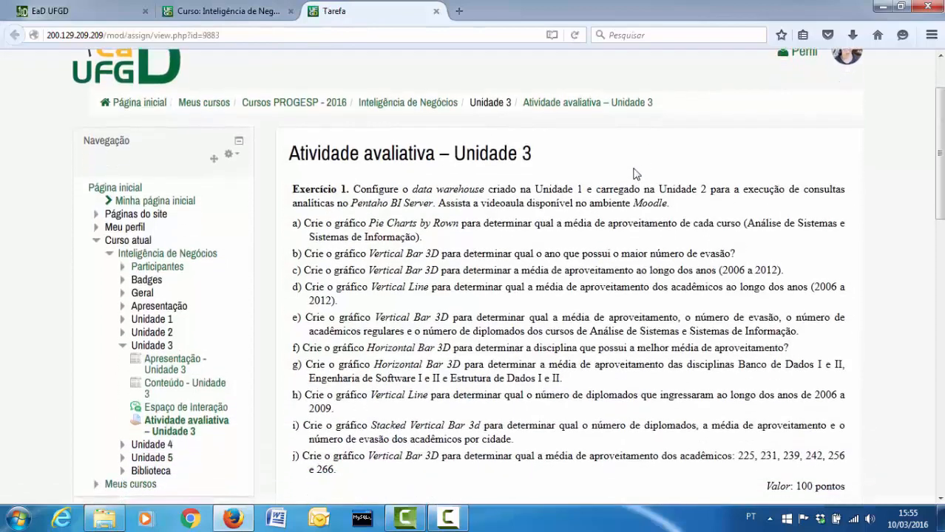
scroll(633, 173, down, 2)
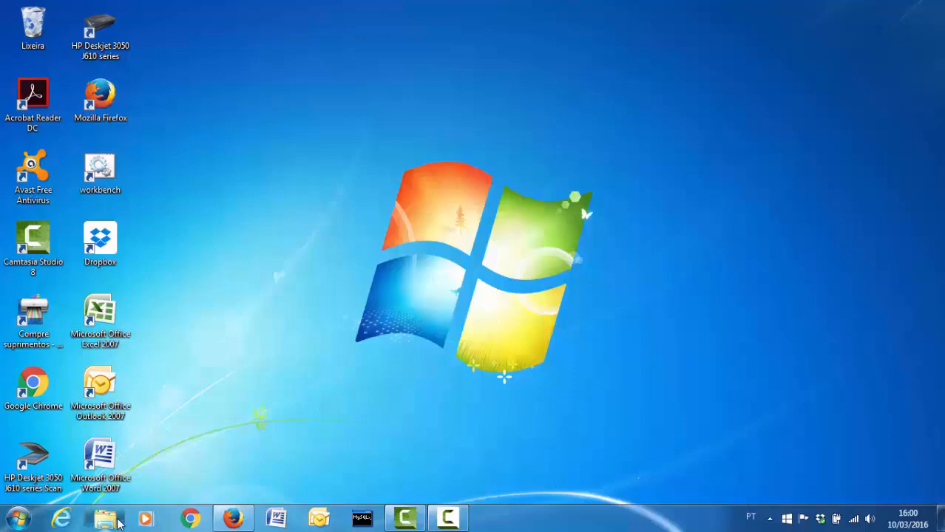
Start the Pentaho BI server with start-pentaho from C:\DW\biserver-ce and minimize its consoles
click(119, 523)
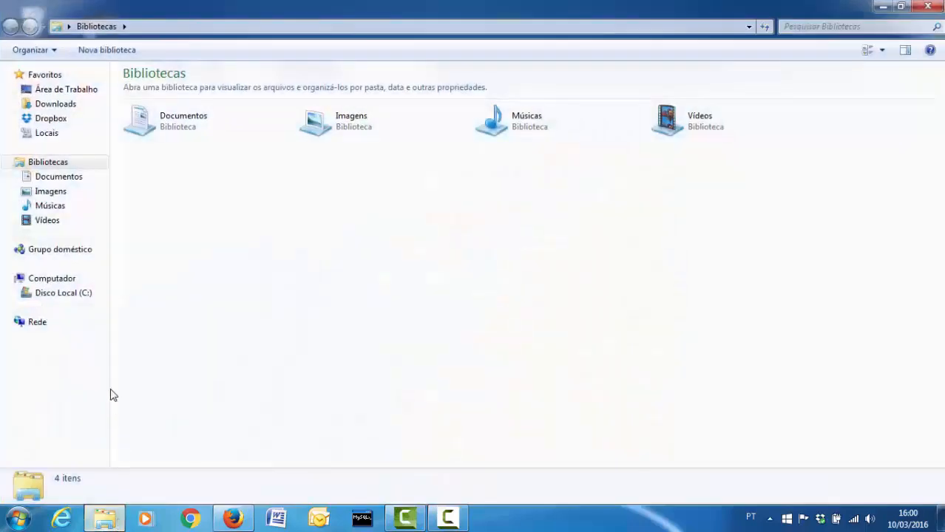
click(84, 299)
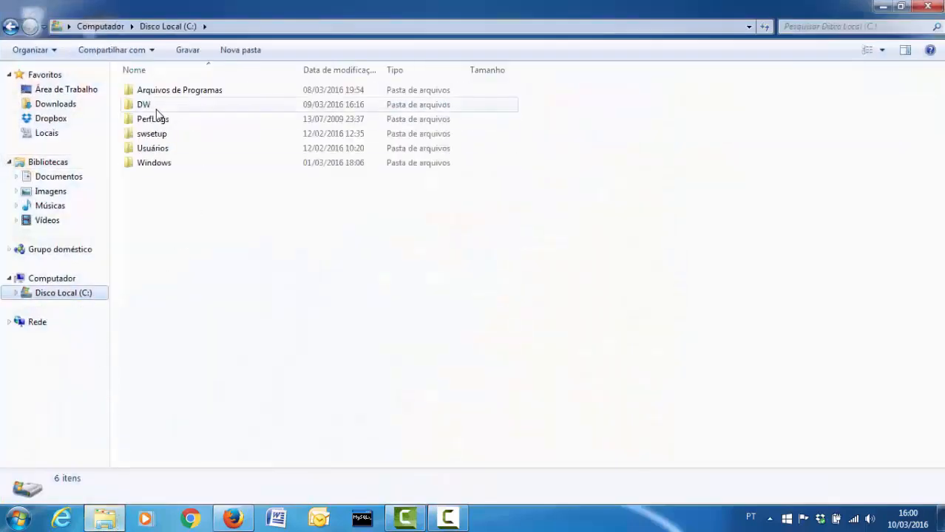
double_click(156, 108)
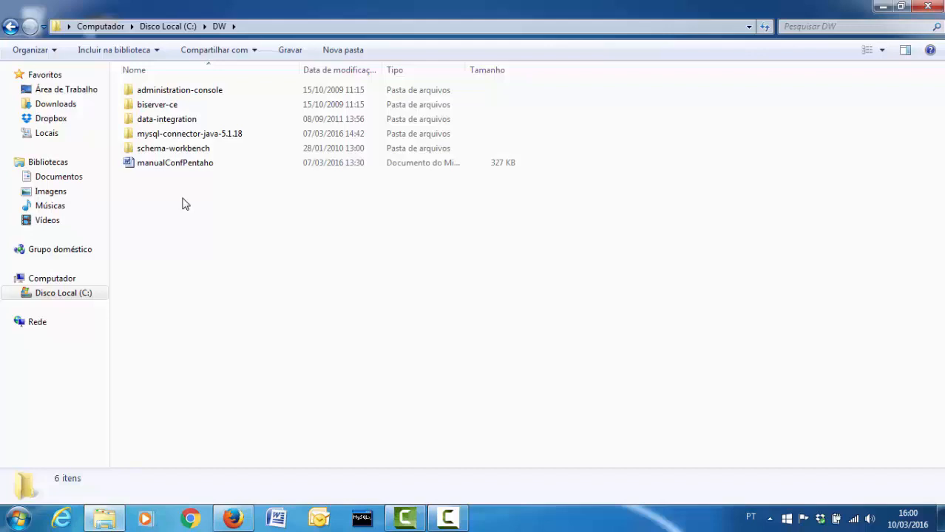
double_click(159, 105)
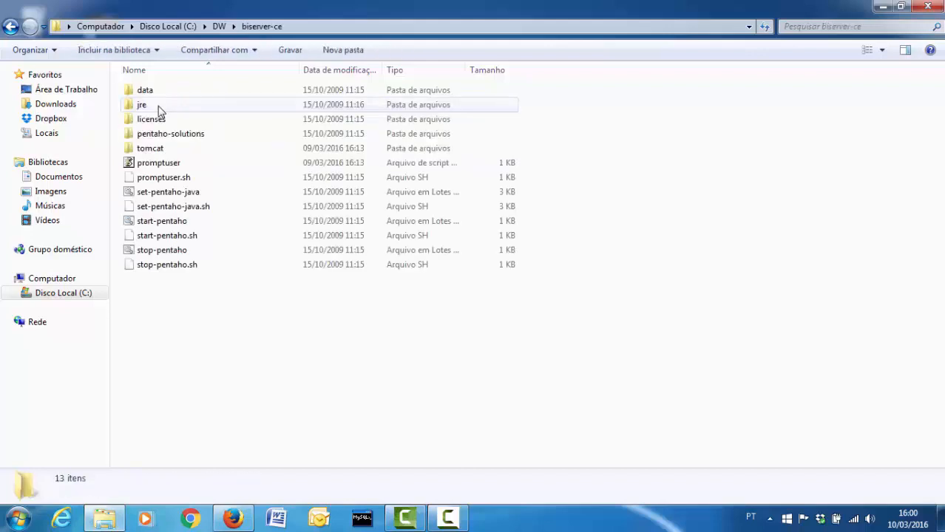
double_click(169, 223)
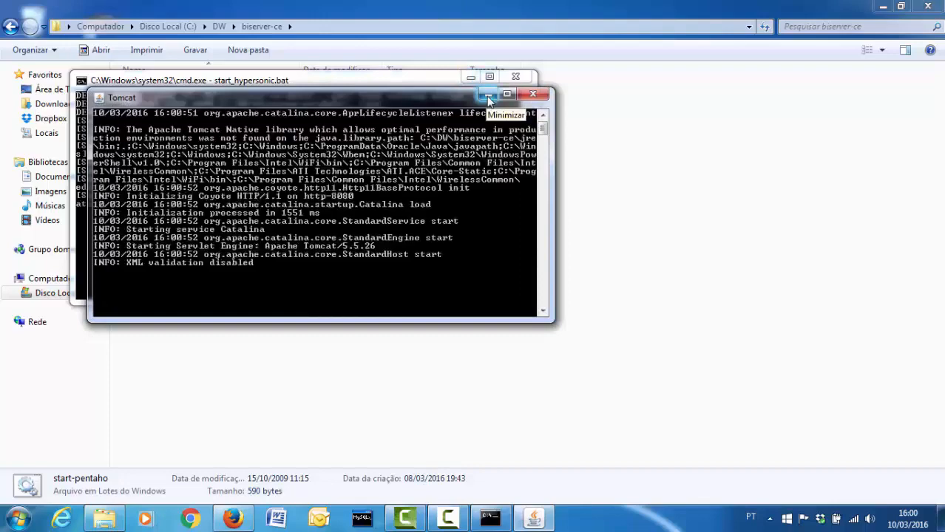
click(487, 97)
click(470, 78)
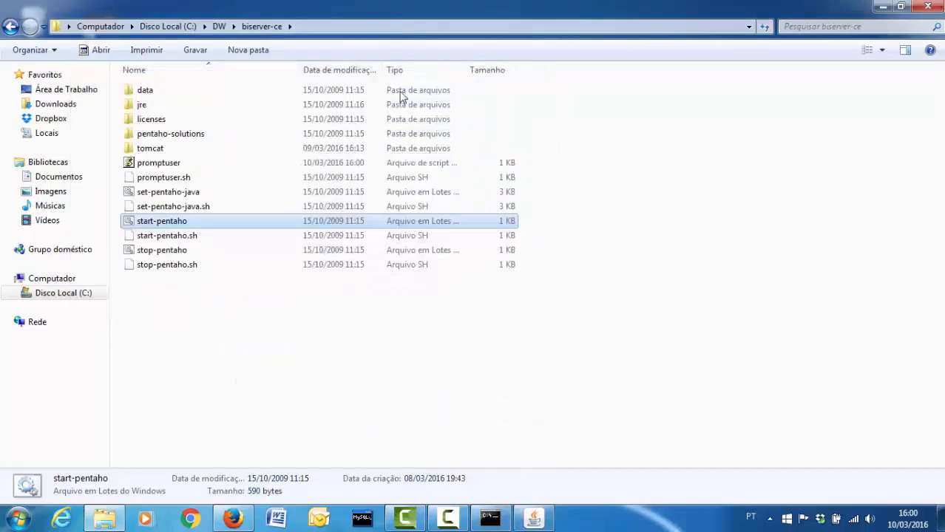
Run start-pac from the administration-console folder, minimize it, and return to C:\DW
click(11, 28)
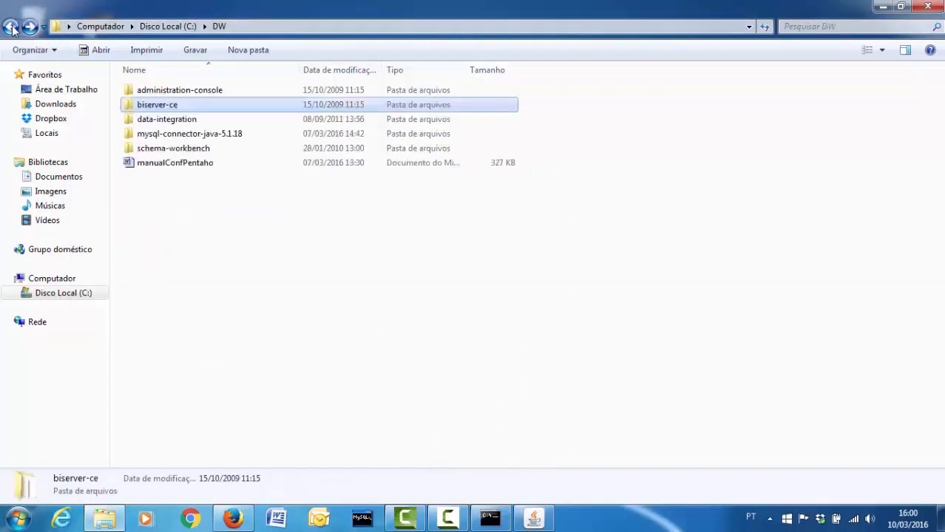
double_click(160, 98)
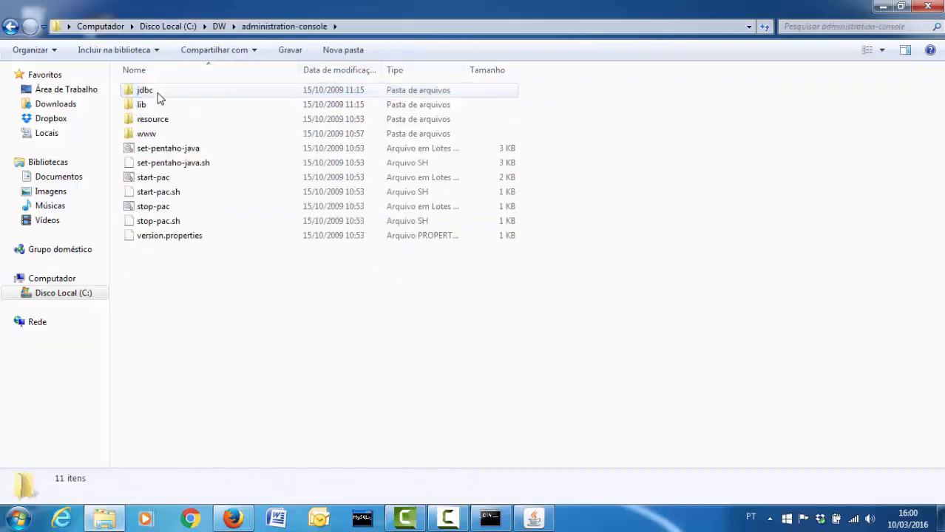
double_click(164, 178)
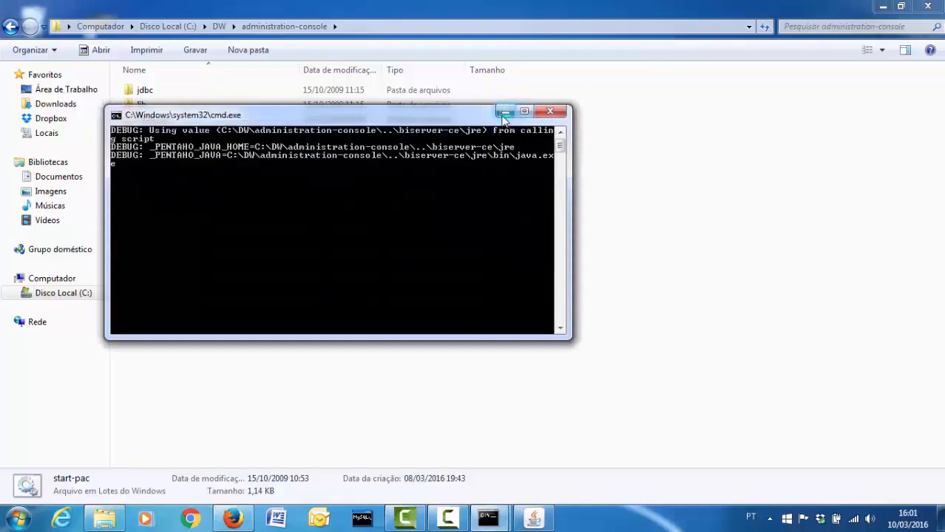
click(505, 112)
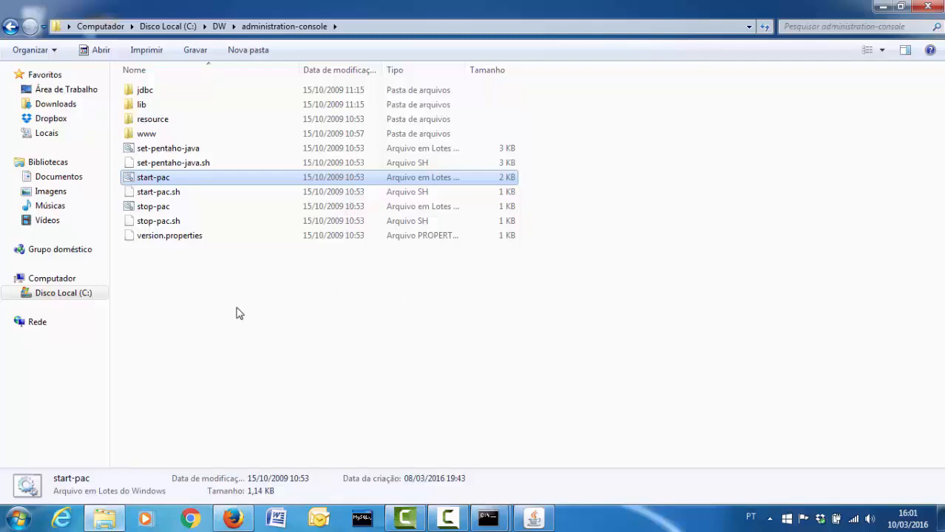
click(10, 28)
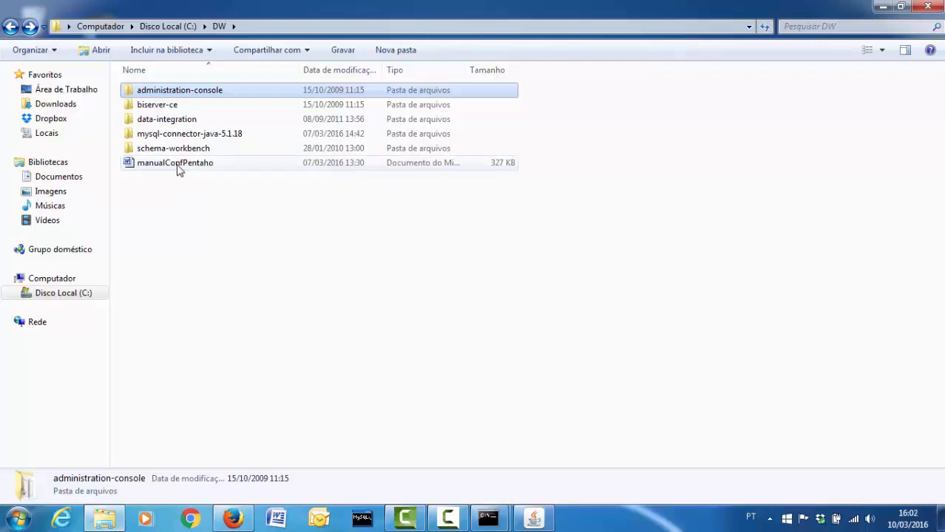
mouse_move(183, 167)
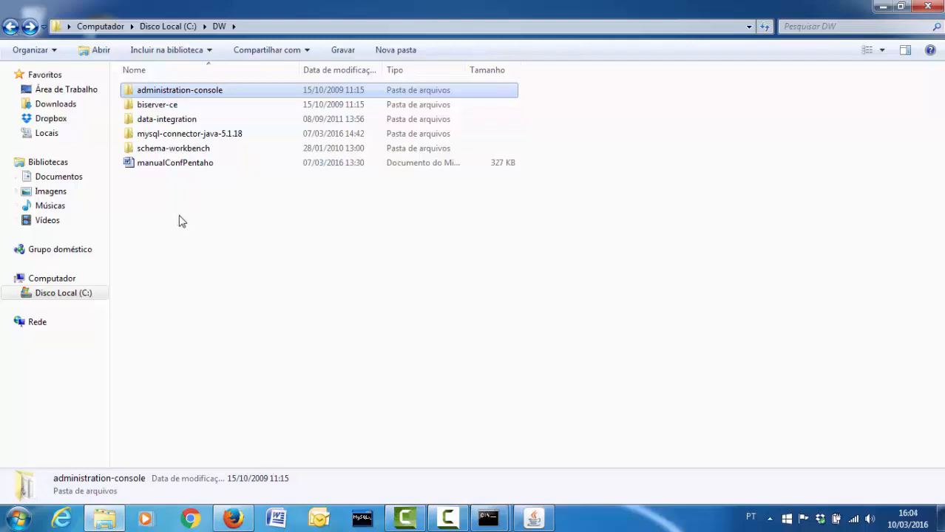
Launch Schema Workbench by running the workbench script in C:\DW\schema-workbench
double_click(181, 152)
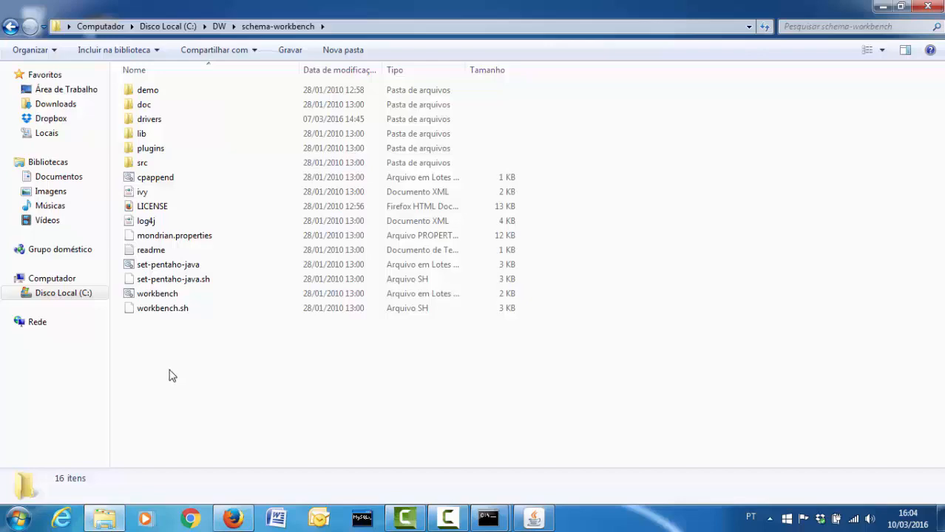
double_click(176, 294)
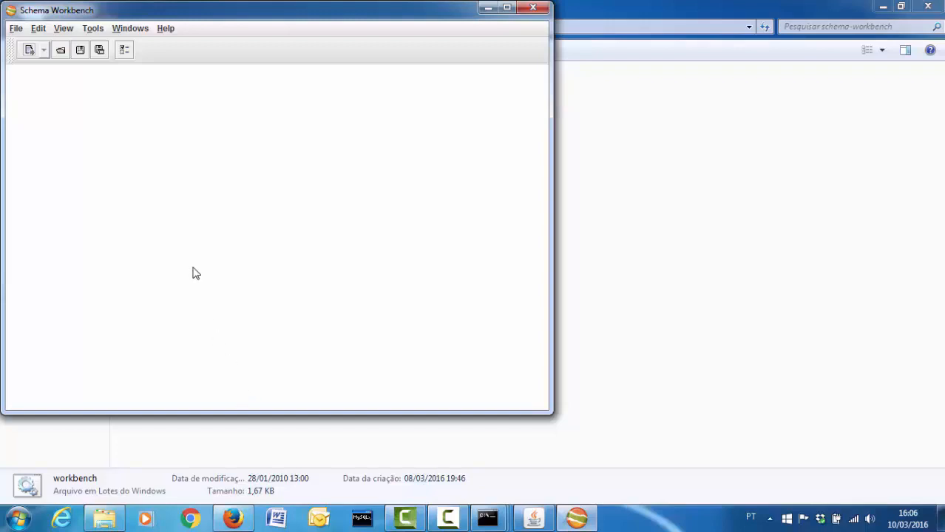
click(89, 30)
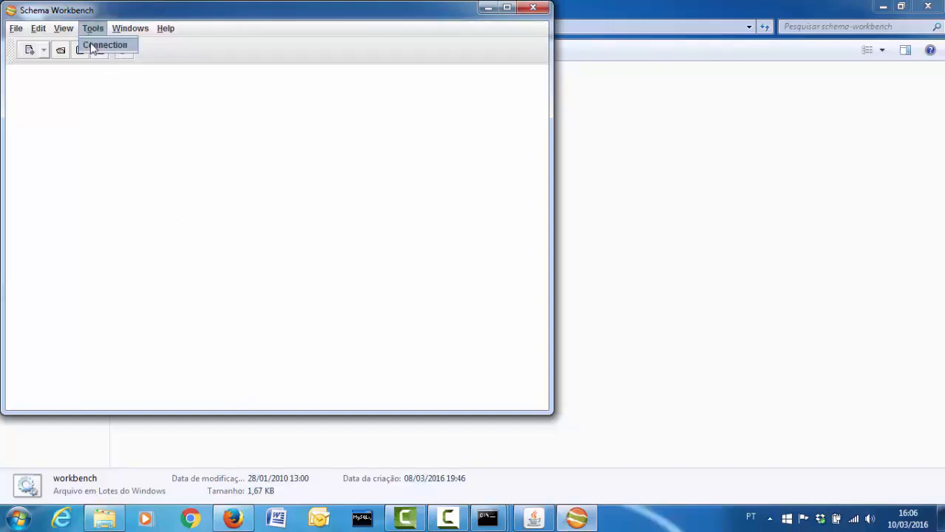
Connect to MySQL with com.mysql.jdbc.Driver and jdbc:mysql://localhost/dw_ufgd plus credentials, test, and save
click(103, 45)
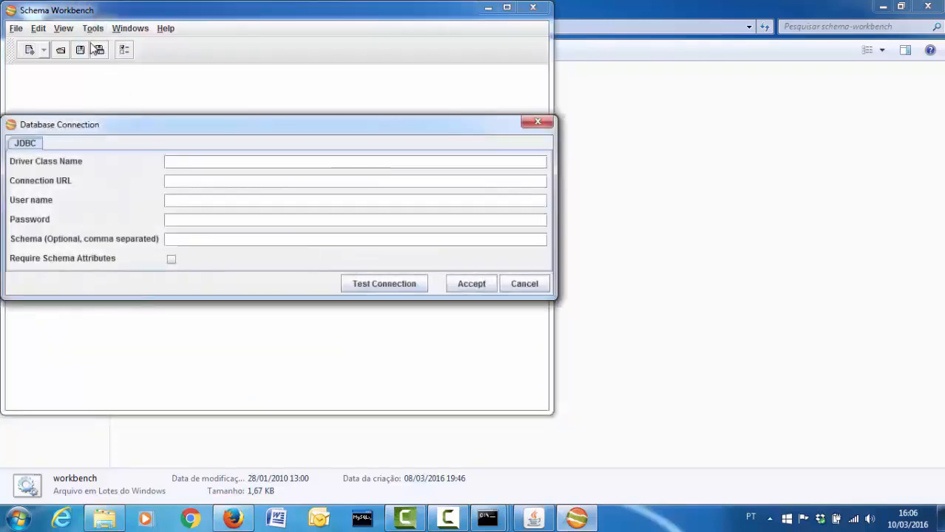
click(193, 159)
text(m.)
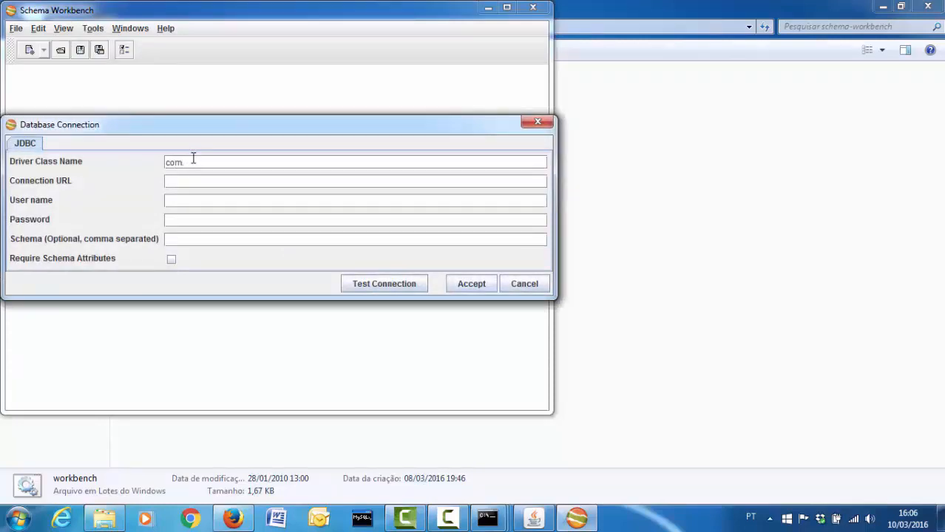
text(mysql.jdbc.Driver)
key(Tab)
text(jd)
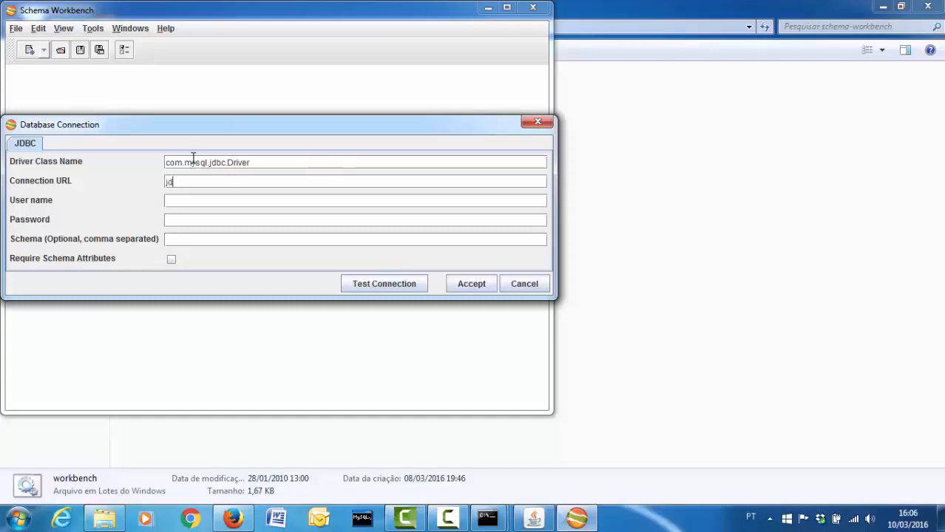
text(bc:mysql://localhost/)
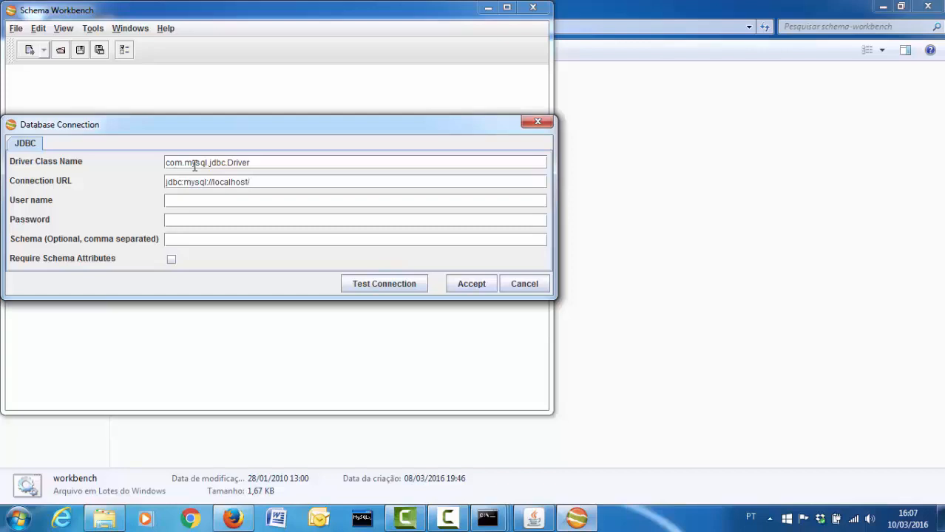
text(dw_)
text(ufgd)
text(root)
key(Tab)
text(root)
click(357, 285)
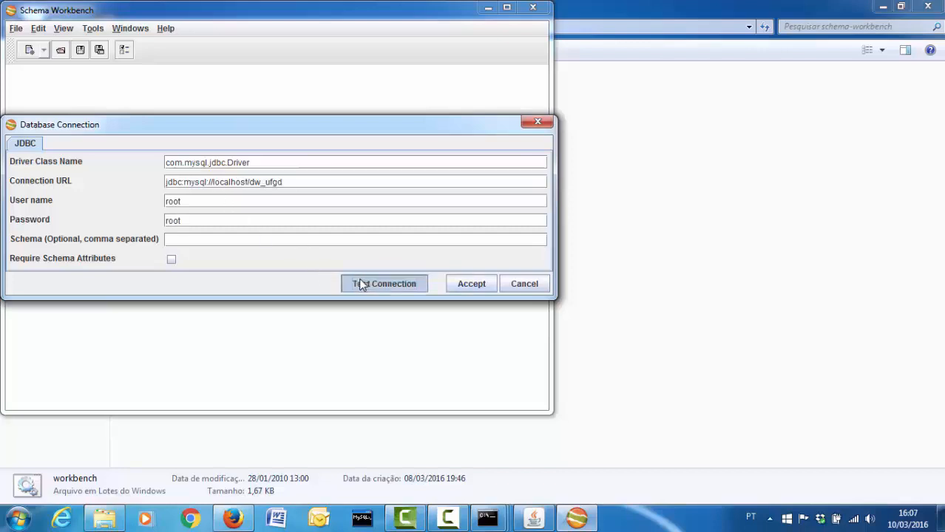
click(293, 230)
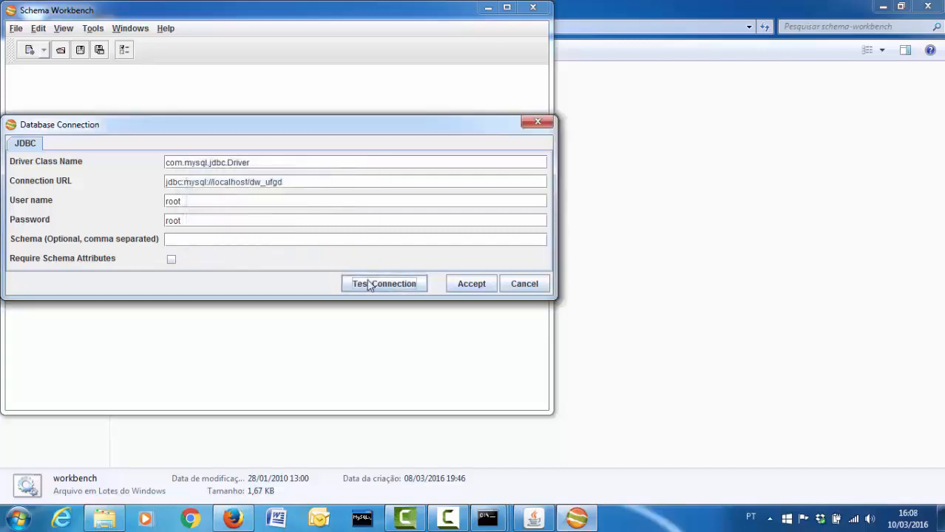
click(461, 288)
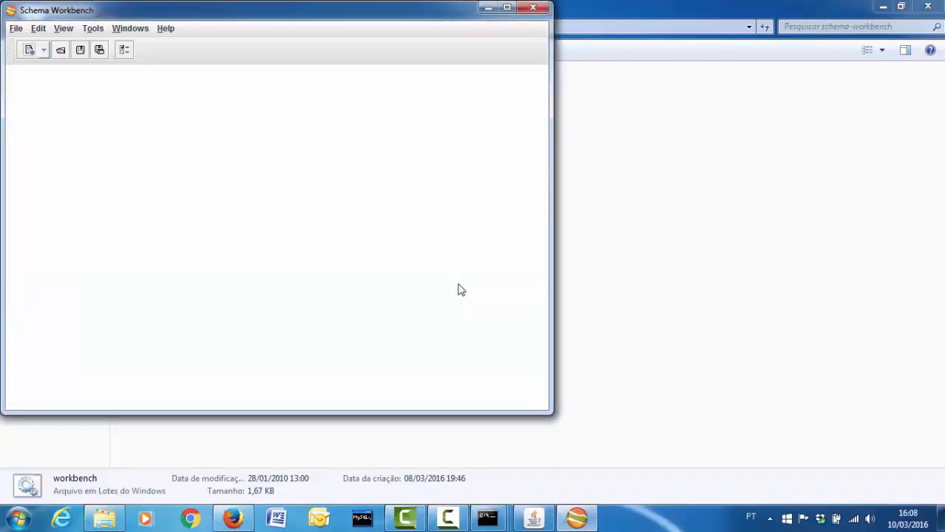
Create a new empty schema
click(16, 31)
mouse_move(22, 46)
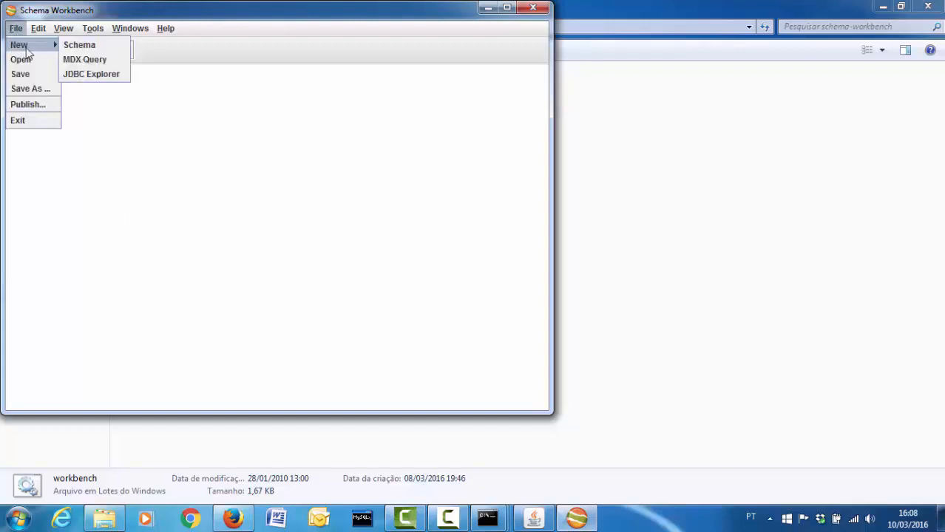
click(82, 45)
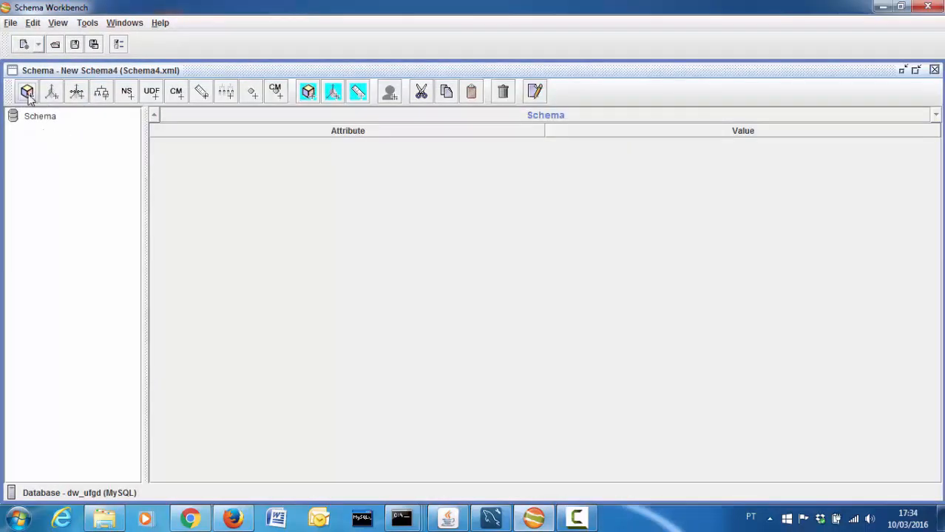
Add New Cube 0 with a dimension and a table, then bring up the MySQL Workbench diagram
click(46, 118)
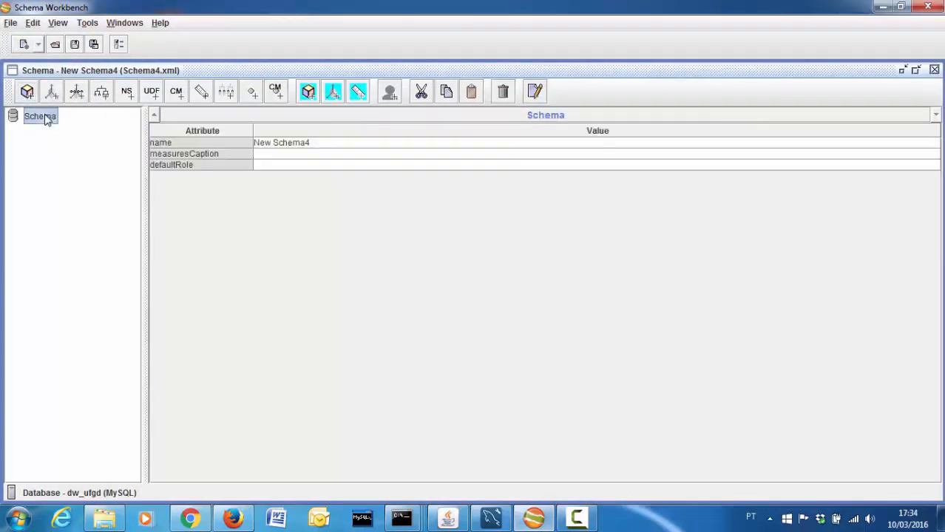
right_click(46, 118)
click(53, 123)
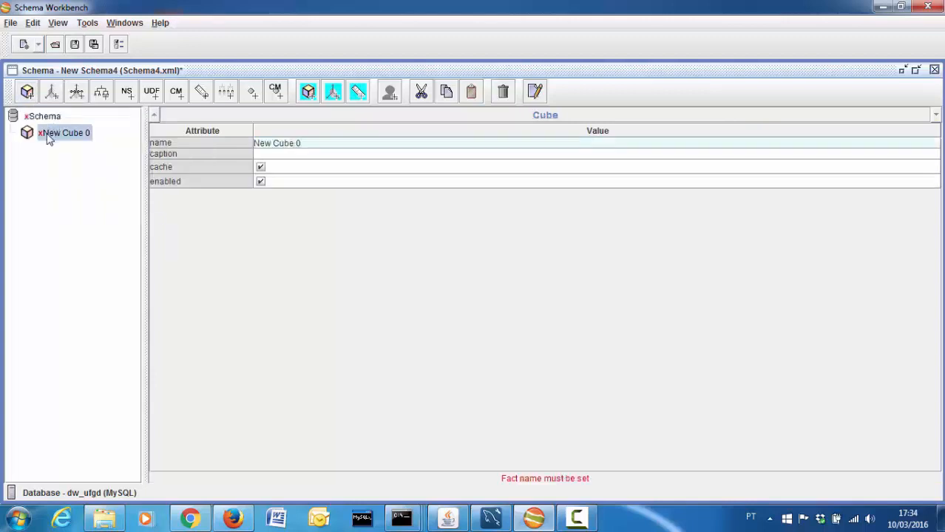
right_click(55, 136)
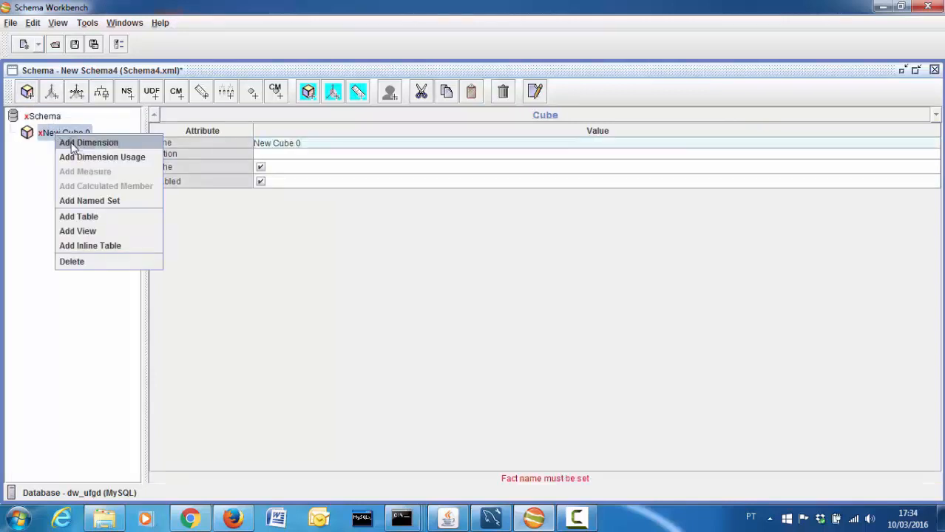
click(81, 143)
right_click(68, 134)
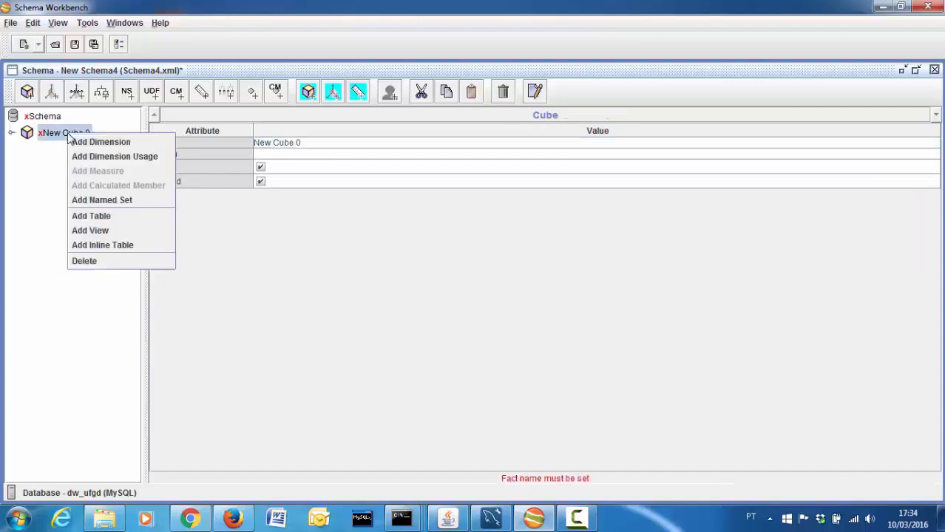
click(89, 216)
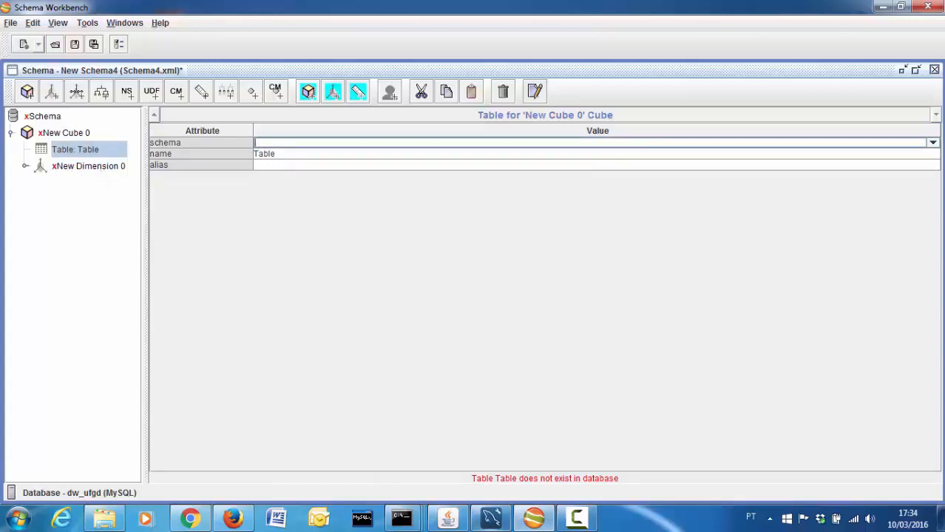
click(491, 521)
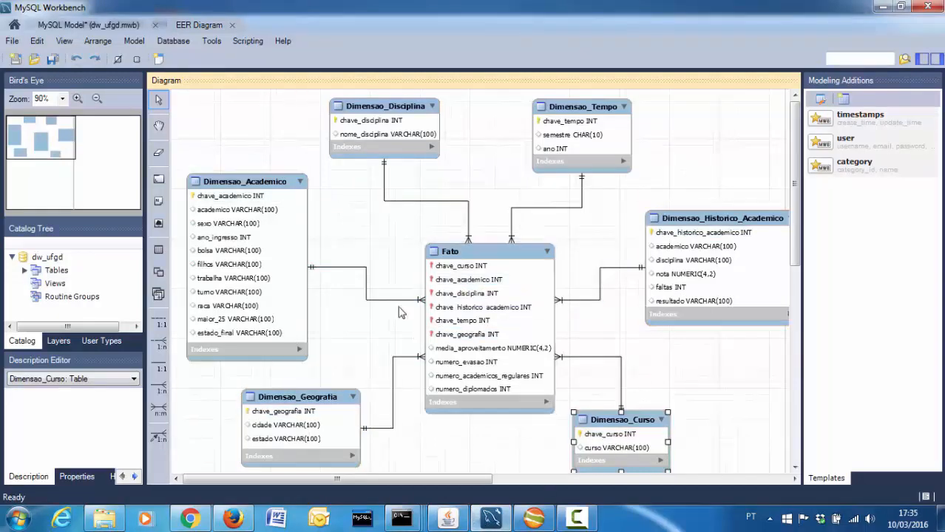
Check the Fato table in the MySQL diagram, then pick fato as New Cube 0's table
click(890, 10)
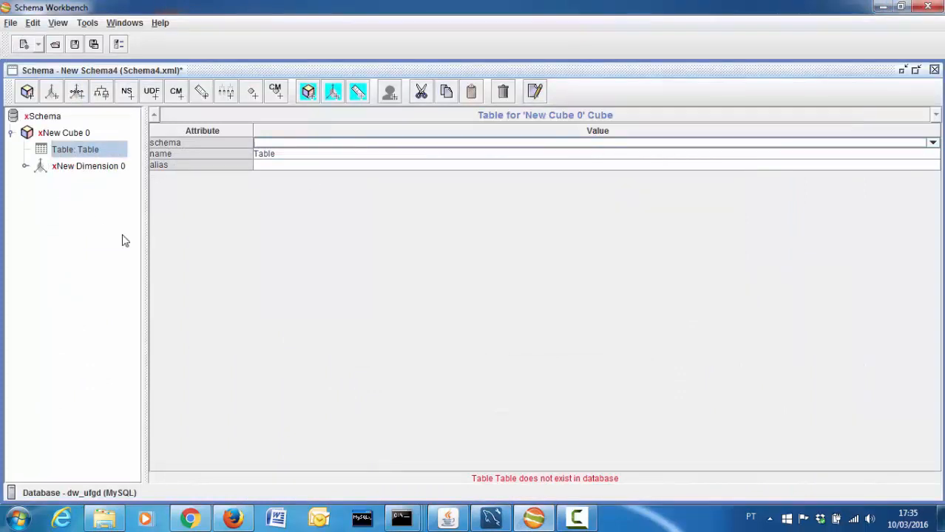
click(491, 517)
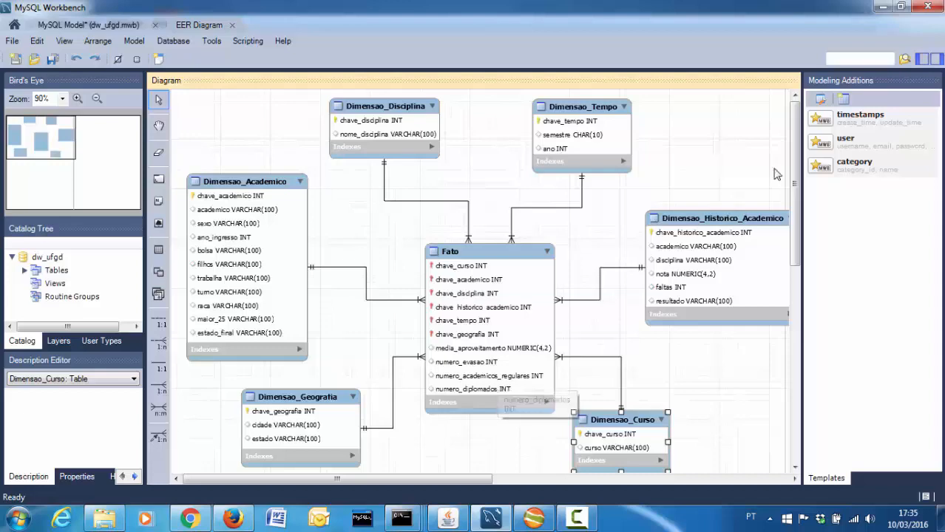
click(880, 7)
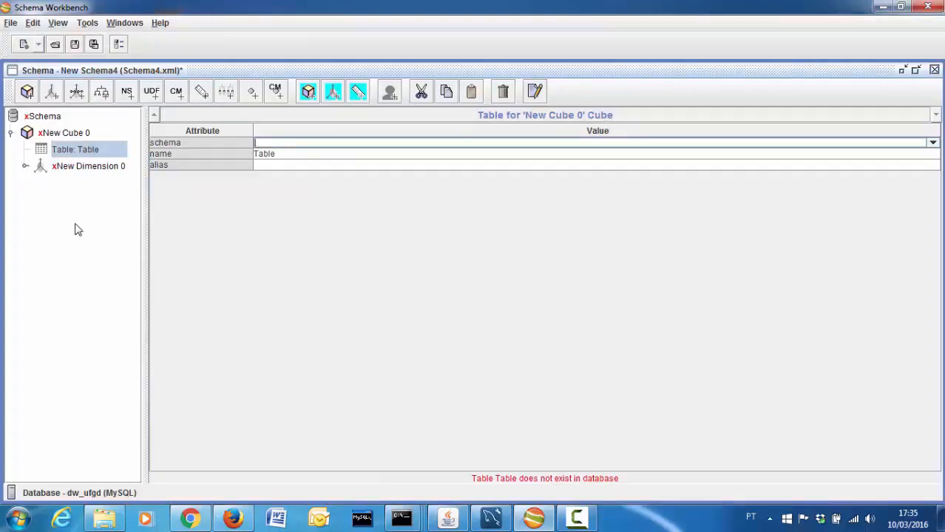
click(68, 151)
click(304, 153)
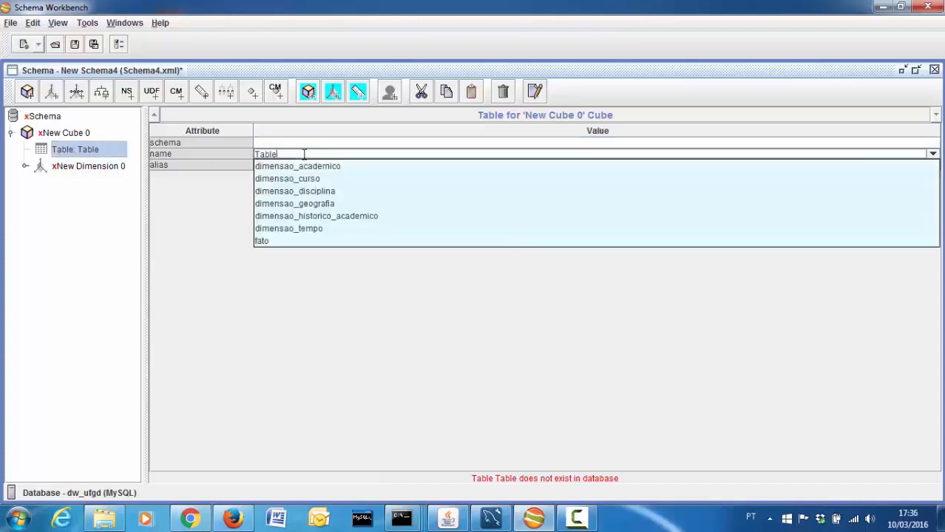
click(281, 240)
Rename the schema from its default and New Cube 0 to dw_ufgd, then select the cube's fato table
click(68, 133)
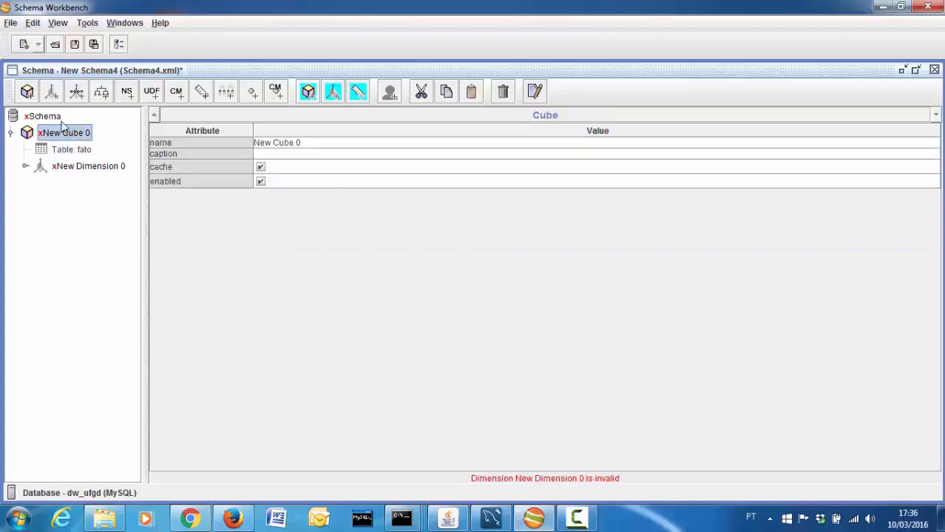
click(59, 119)
click(324, 146)
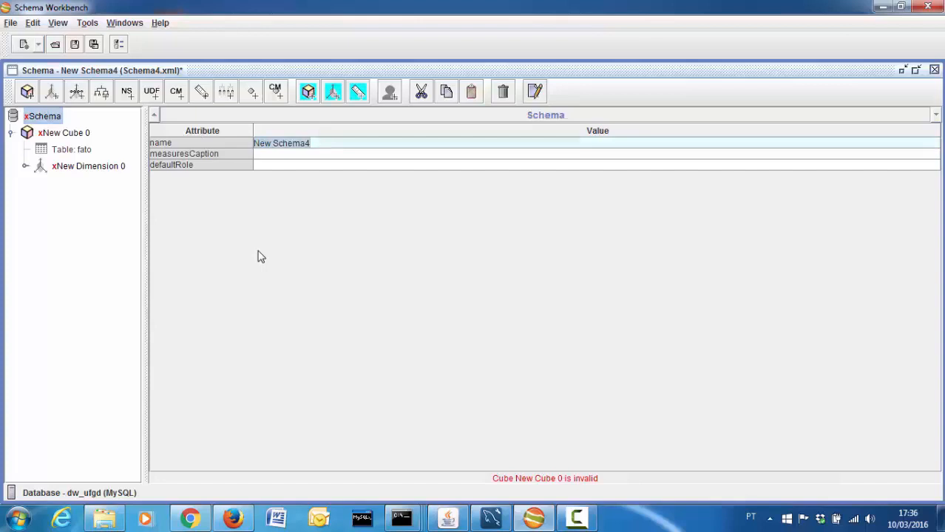
text(dw)
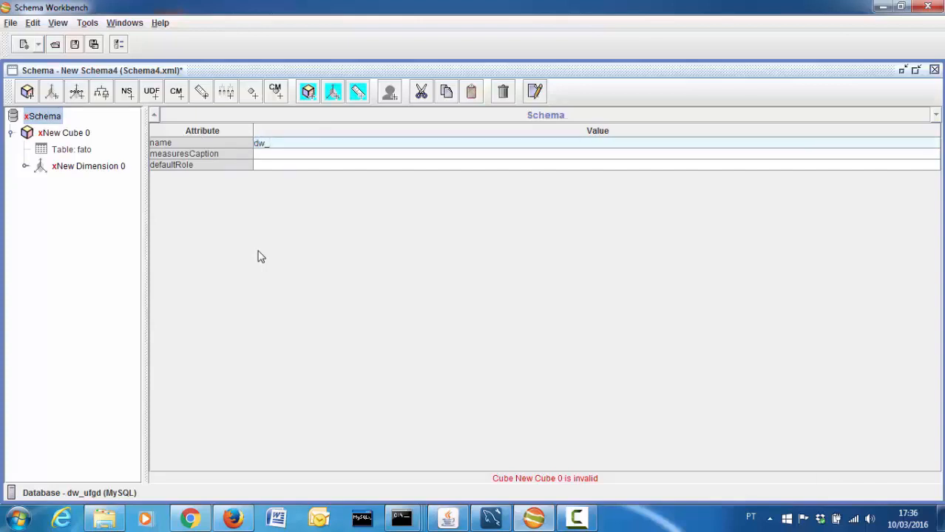
text(_ufgd)
key(Return)
key(ctrl+c)
click(46, 133)
click(312, 144)
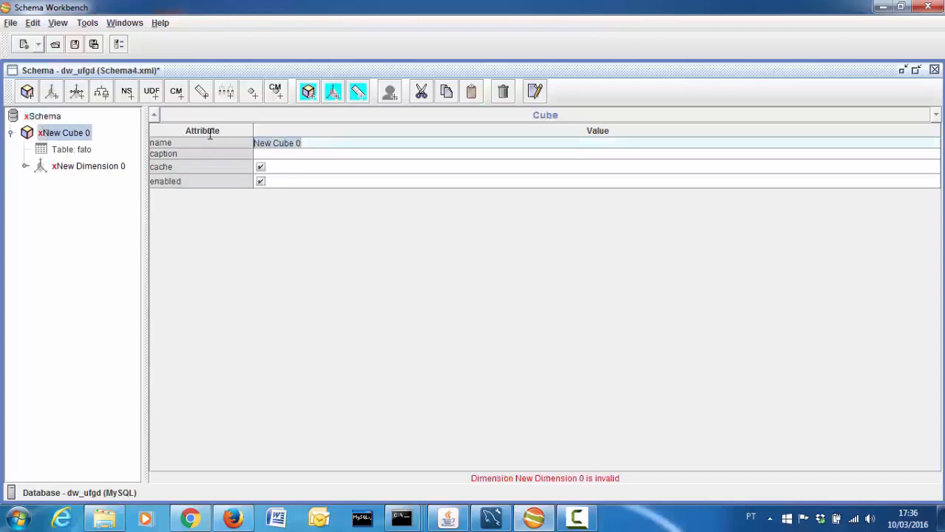
key(ctrl+v)
click(71, 149)
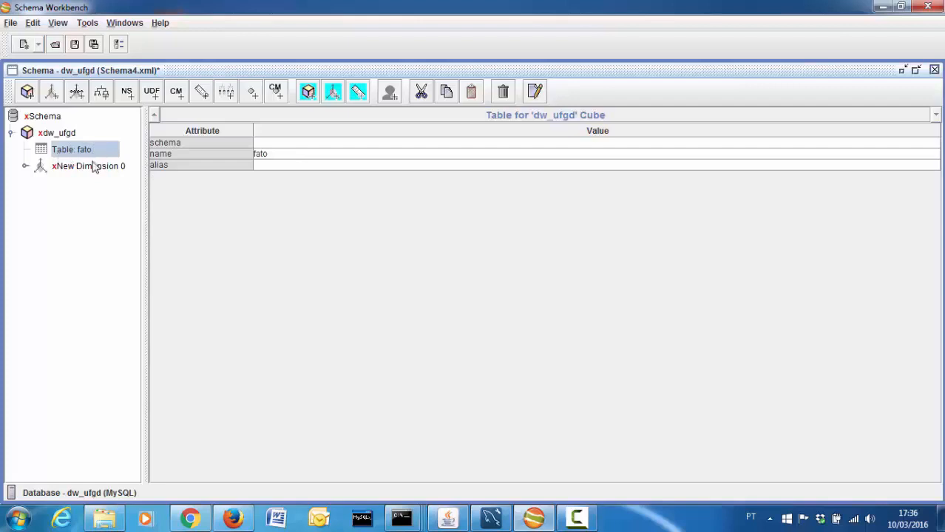
Rename New Dimension 0 to Dimensao_disciplina
click(94, 166)
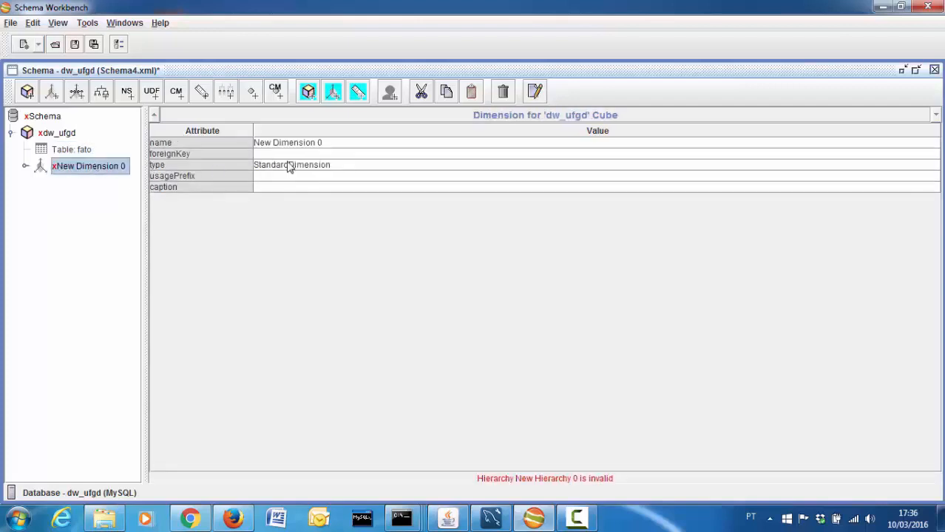
click(329, 144)
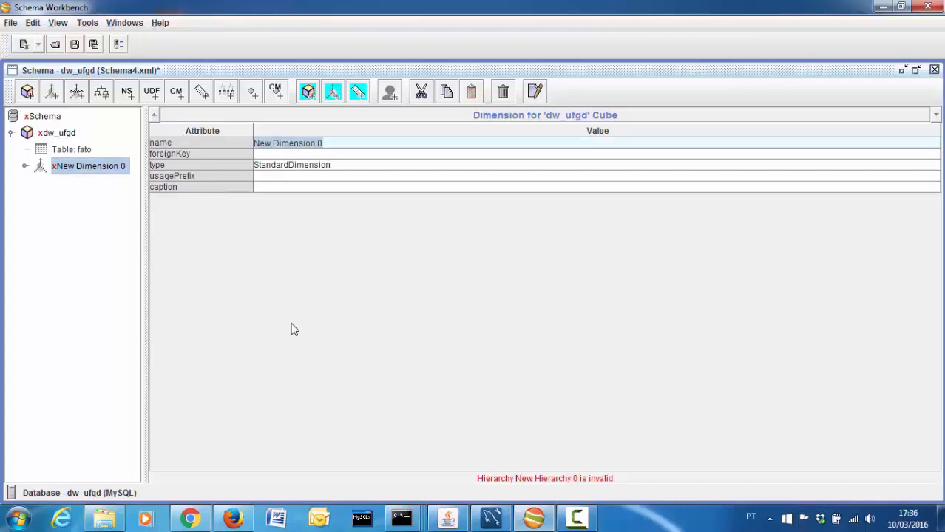
text(Dimensao)
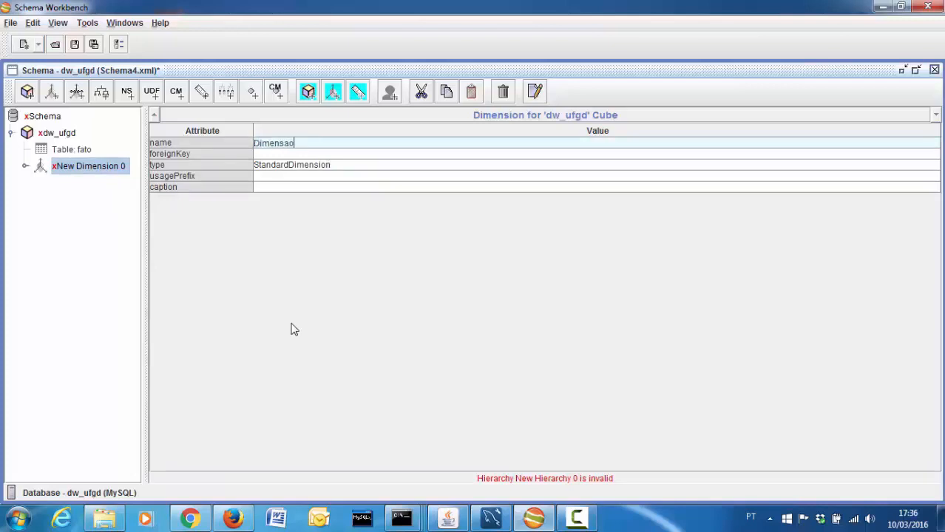
text(_disciplina)
Give Dimensao_disciplina a single New Hierarchy 0 with a table, then view the MySQL diagram
right_click(80, 169)
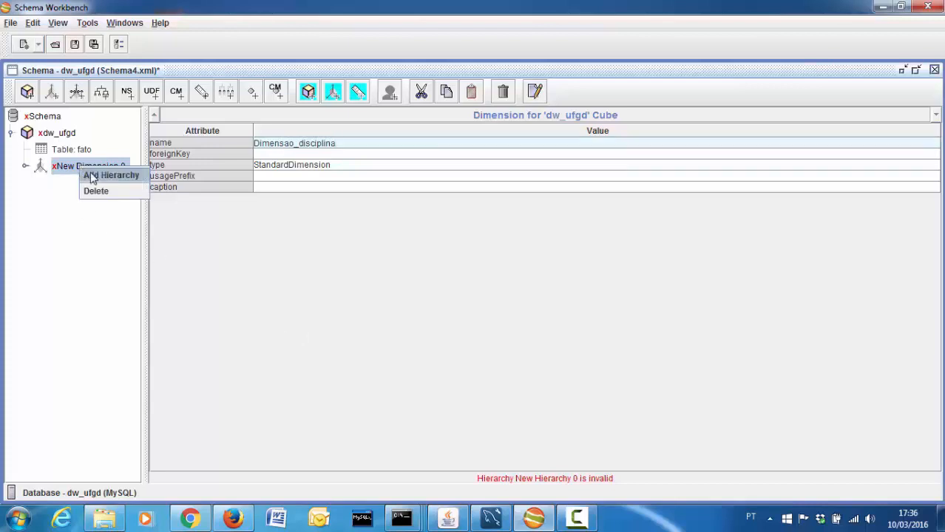
click(94, 175)
right_click(96, 201)
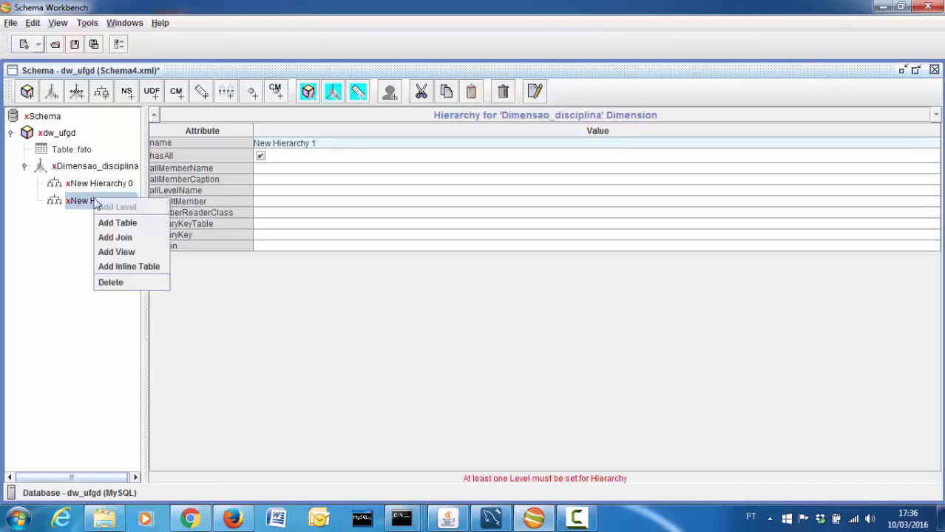
click(111, 282)
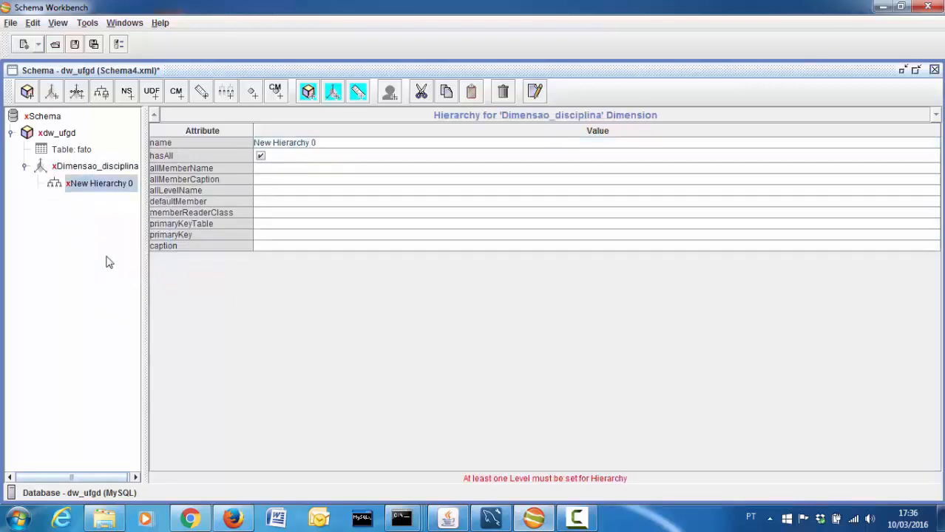
click(87, 189)
right_click(87, 189)
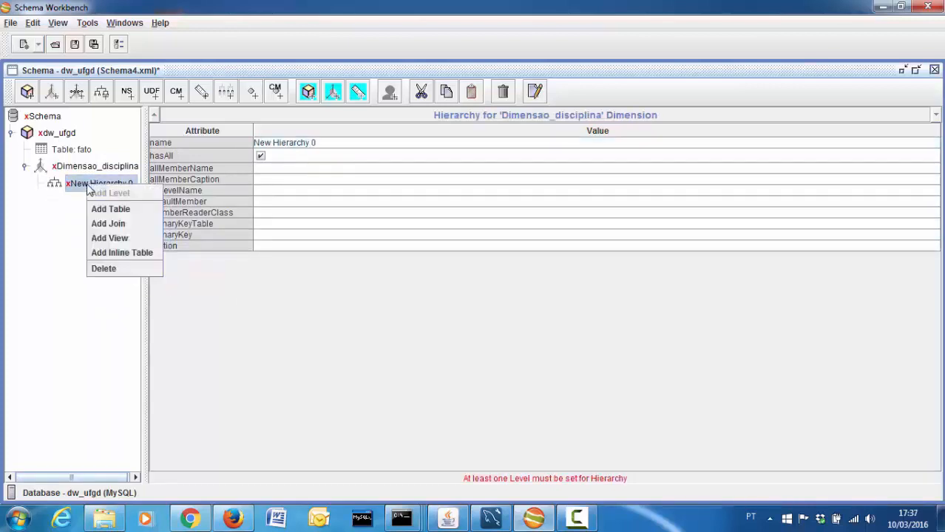
click(100, 209)
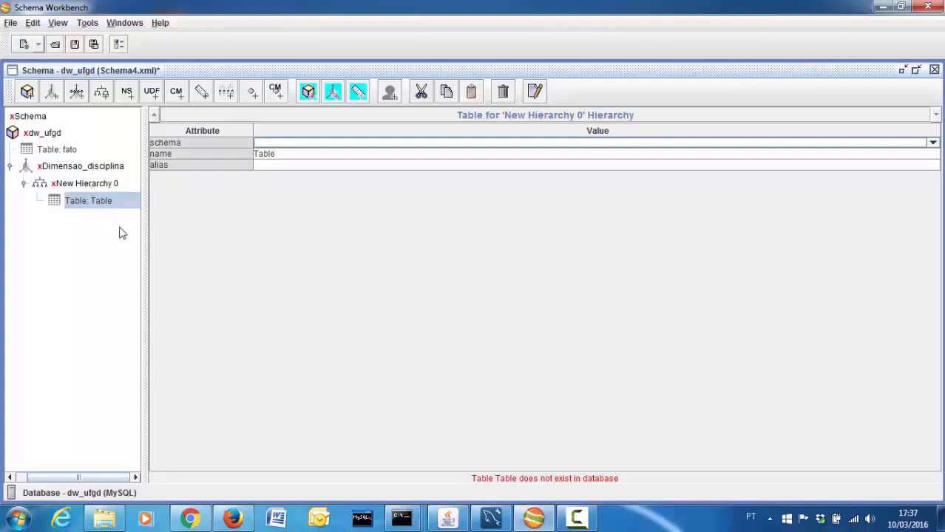
click(490, 519)
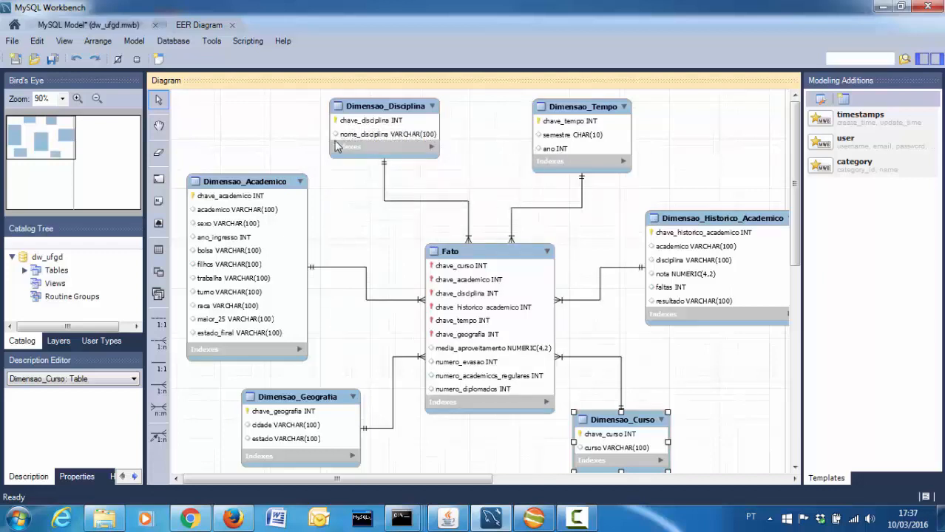
Minimize the Dimensao_Disciplina diagram and return to New Hierarchy 0 in Schema Workbench
click(881, 7)
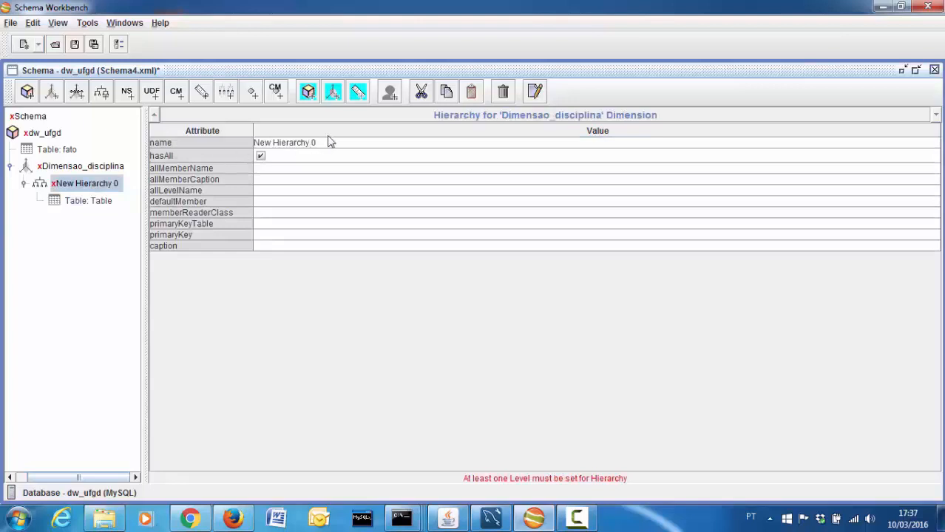
Name the hierarchy Disciplina and set its table to dimensao_disciplina
click(214, 143)
text(D)
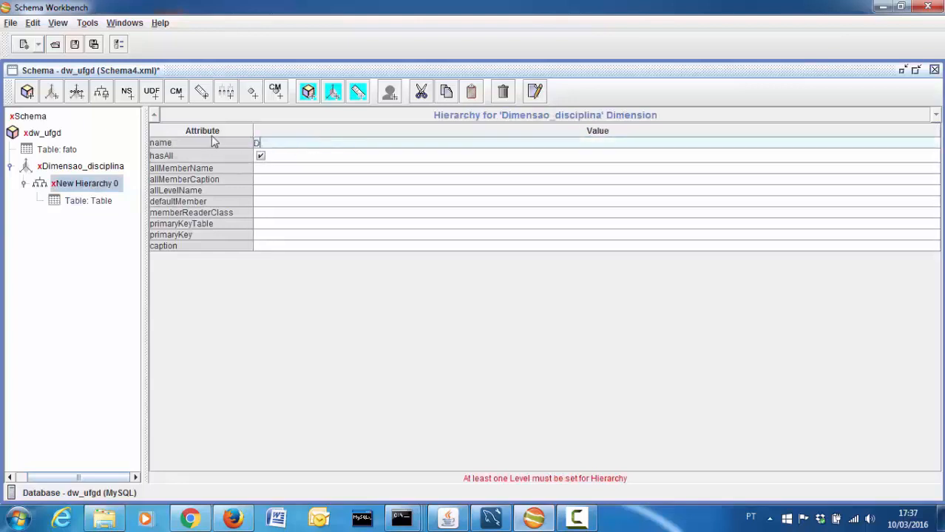
text(isciplina)
click(88, 201)
click(310, 153)
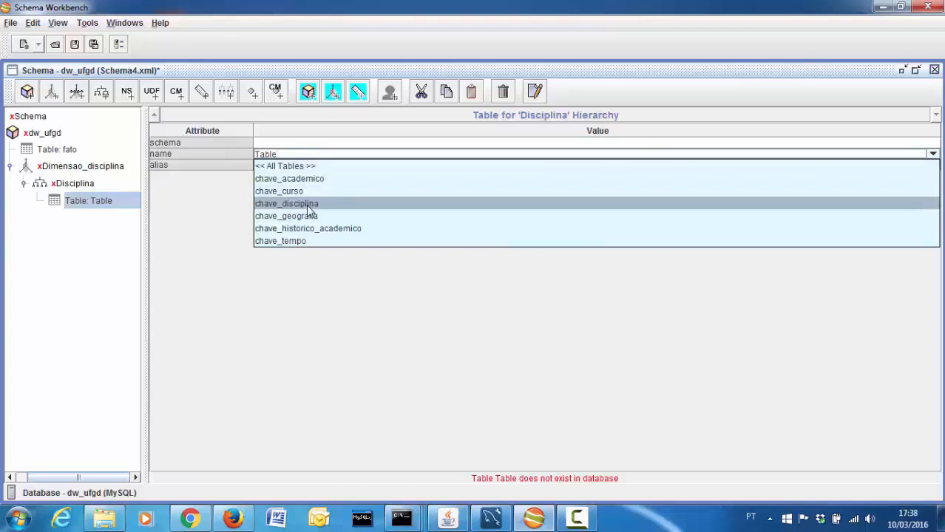
click(297, 166)
click(299, 153)
click(305, 207)
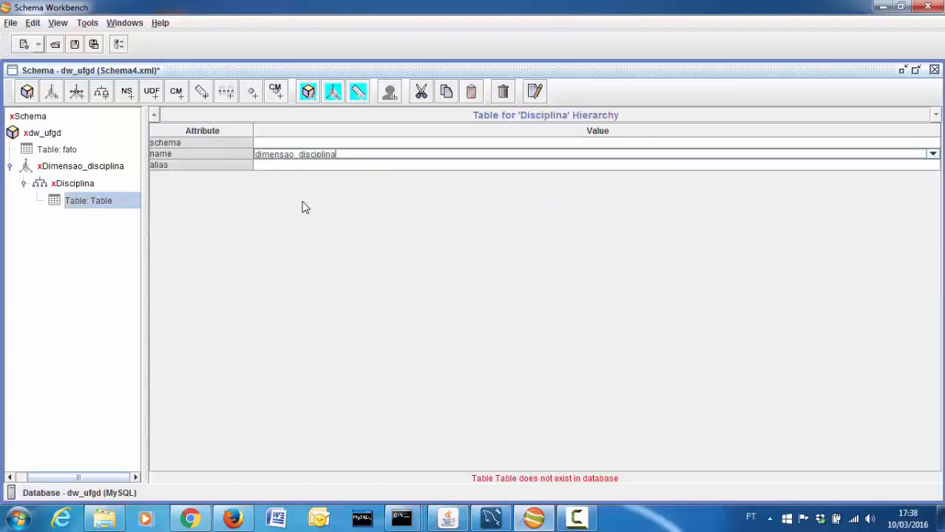
Set the Disciplina hierarchy's primary key to chave_disciplina and add New Level 0
click(73, 185)
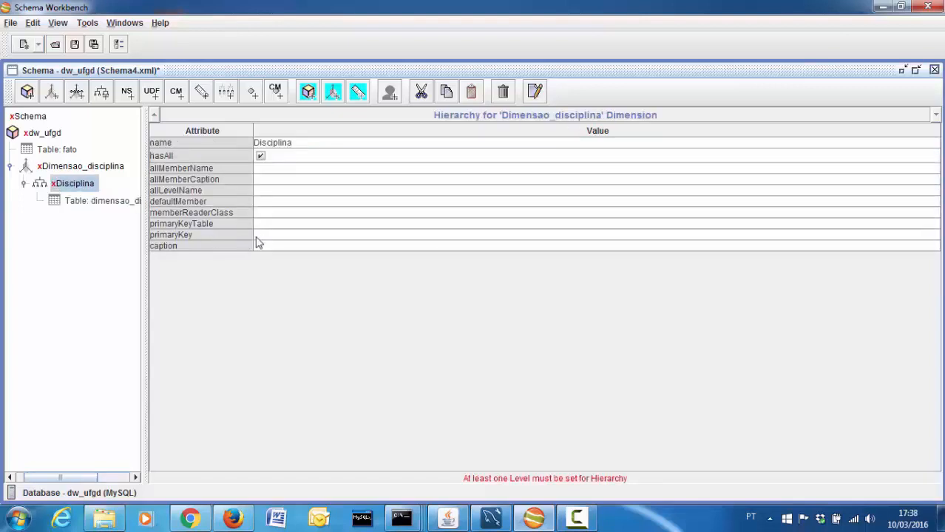
click(294, 235)
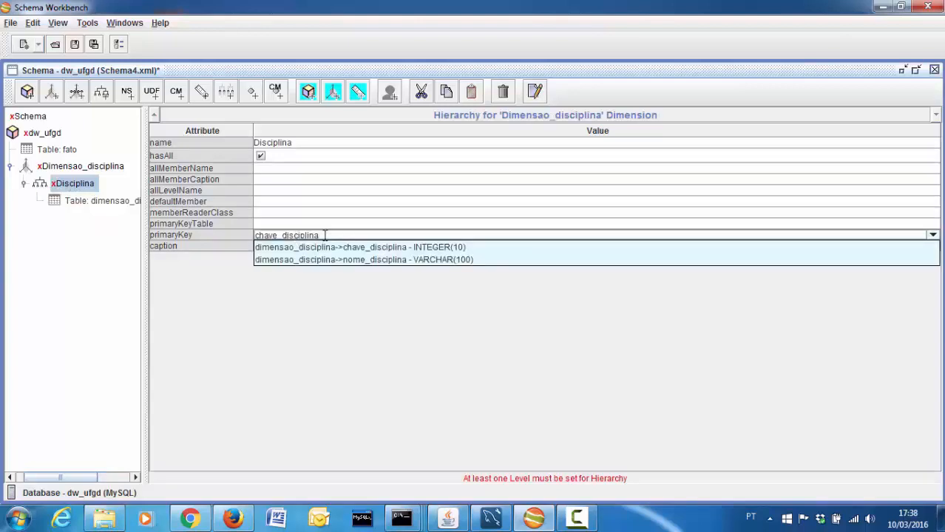
click(74, 185)
click(83, 167)
click(81, 184)
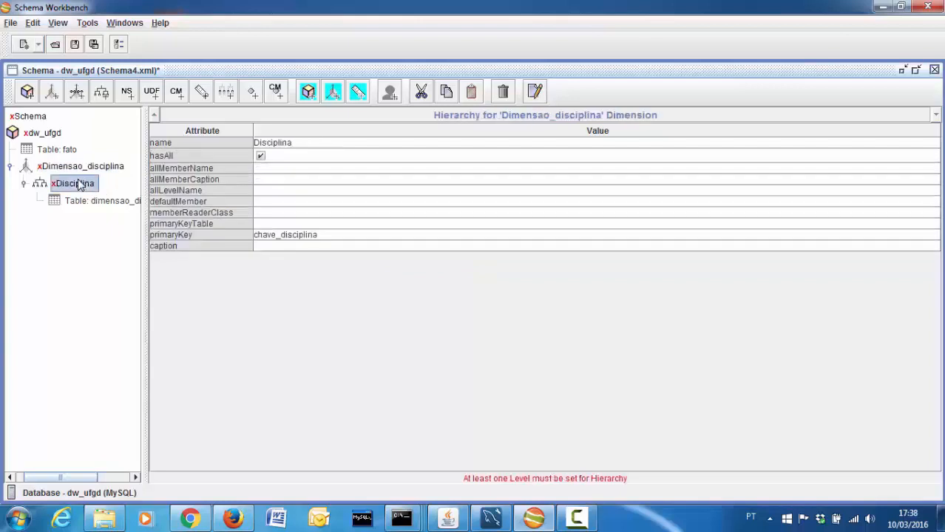
right_click(82, 185)
click(89, 189)
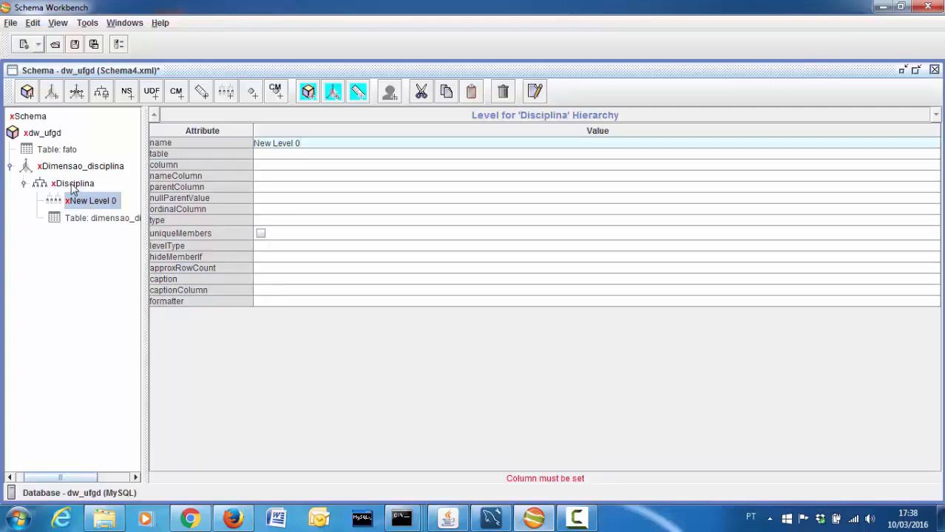
Name the level Disciplina and bind it to column nome_disciplina in table dimensao_disciplina
drag(301, 142, 195, 138)
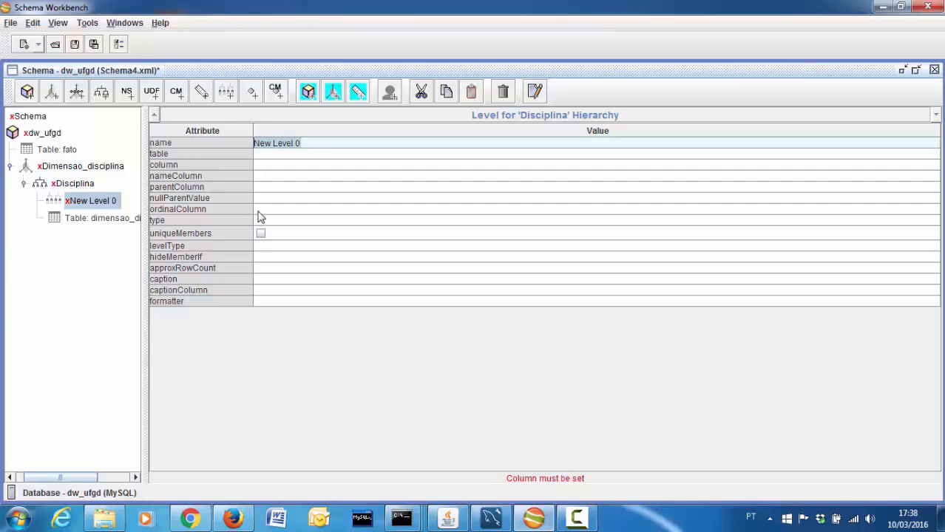
text(Discipl)
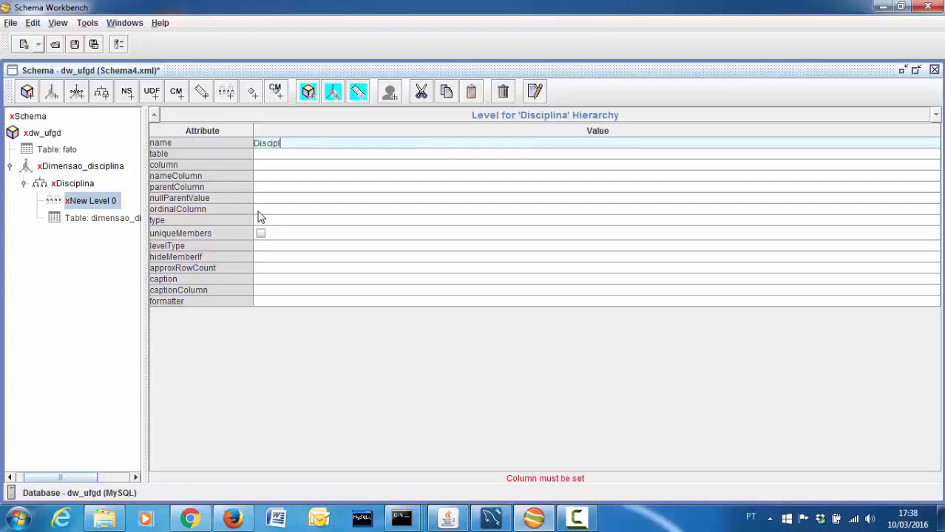
text(ina)
click(292, 164)
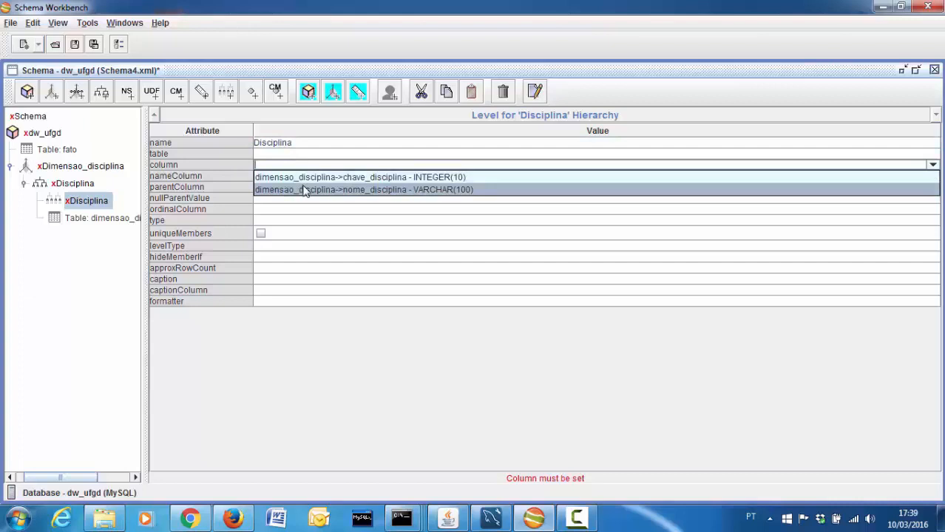
click(305, 190)
double_click(333, 165)
key(ctrl+c)
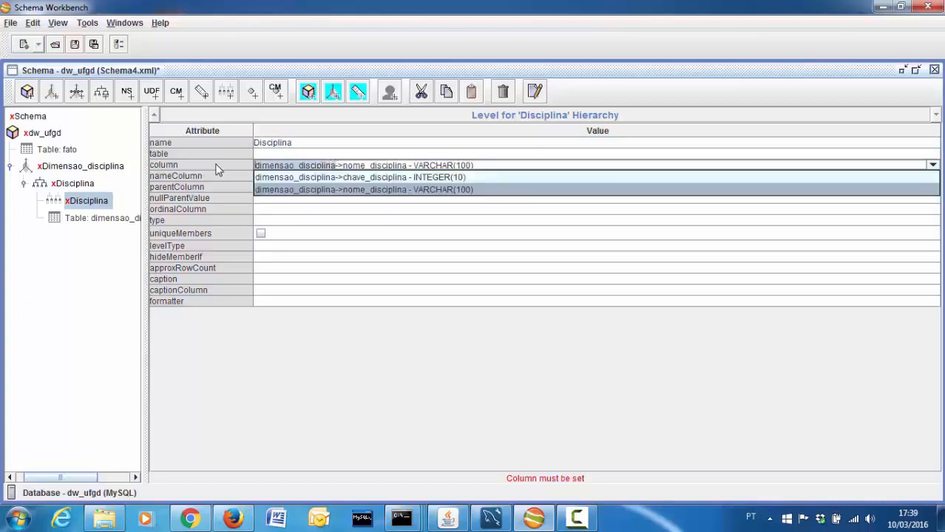
click(297, 153)
key(ctrl+v)
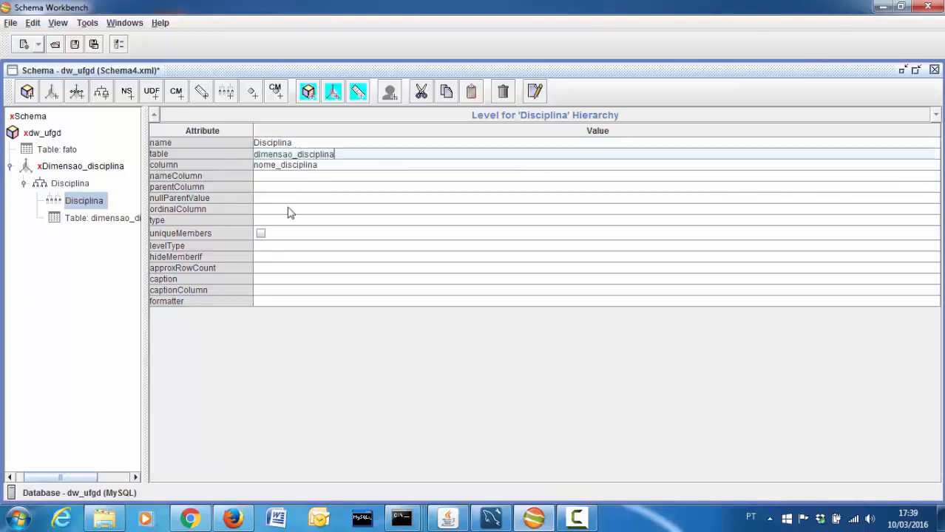
Make the level String type with unique members, levelType Regular and hideMemberIf Never
click(259, 222)
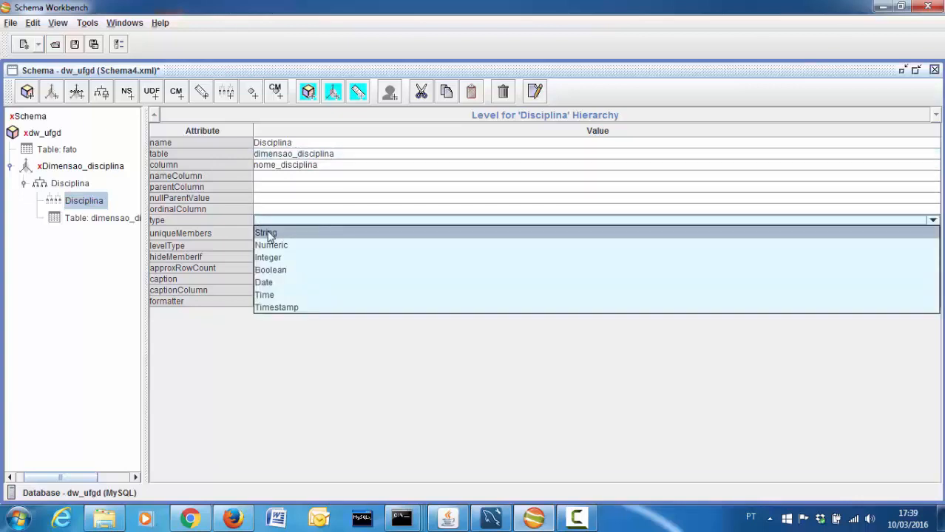
click(268, 234)
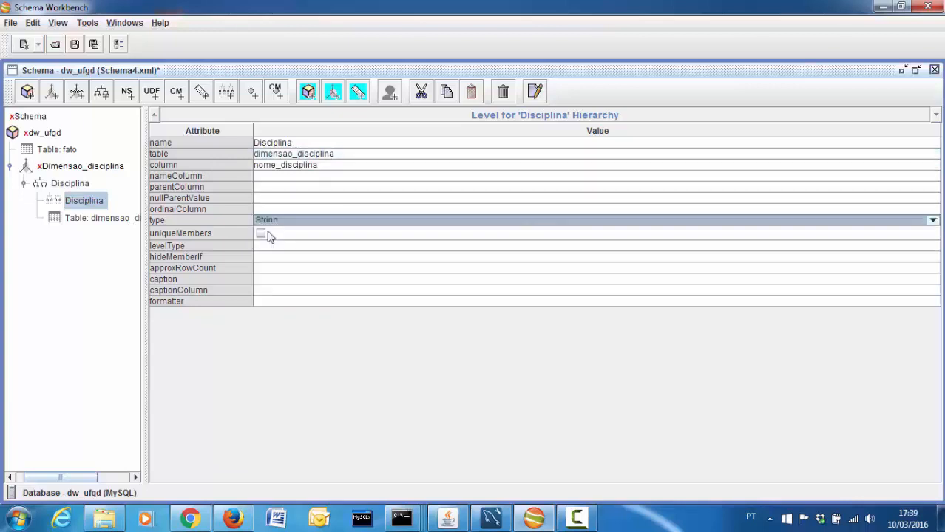
click(262, 235)
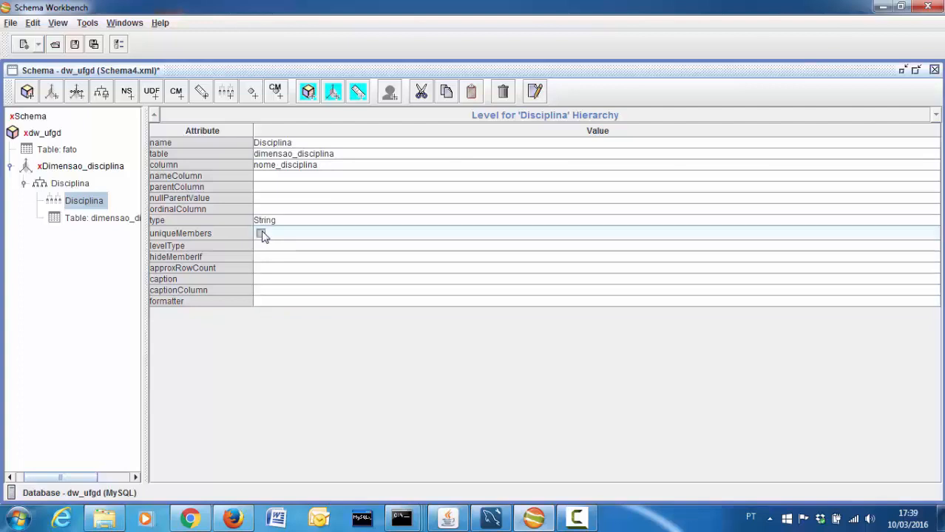
click(260, 235)
click(275, 244)
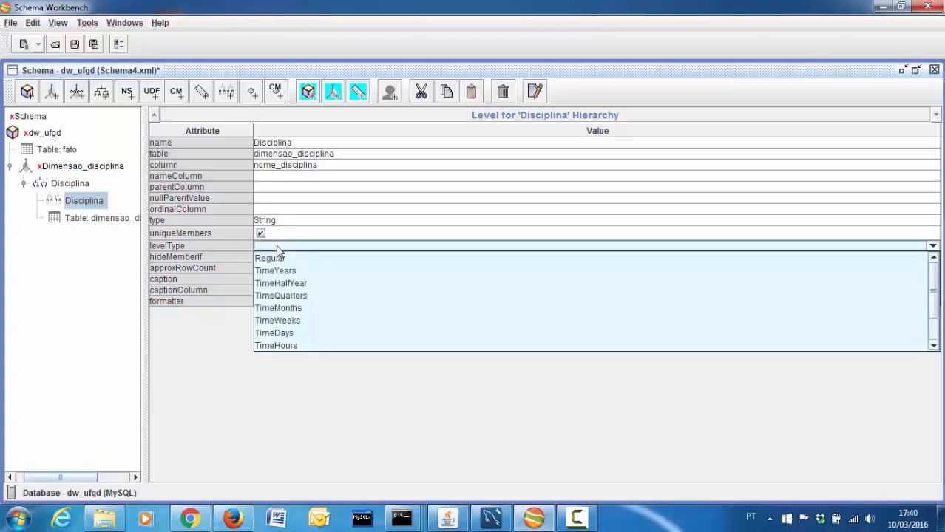
click(280, 258)
click(280, 259)
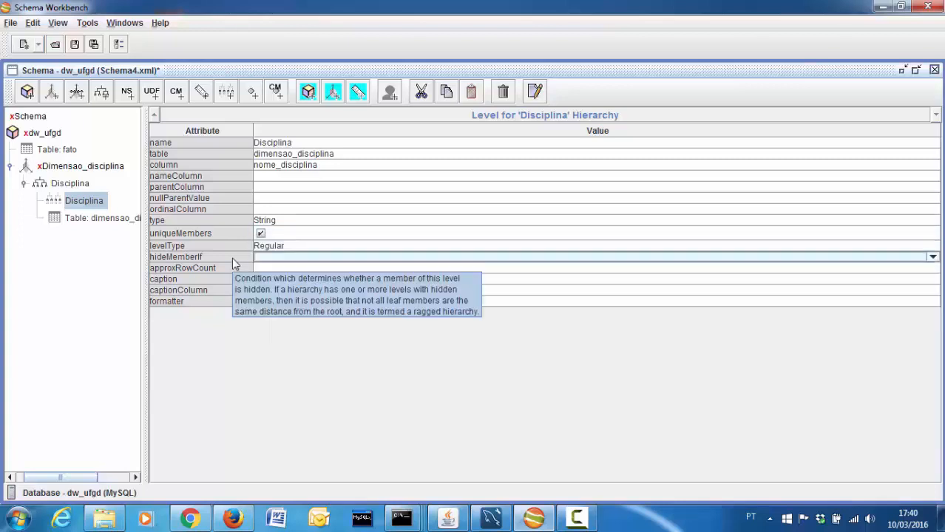
click(263, 258)
click(264, 269)
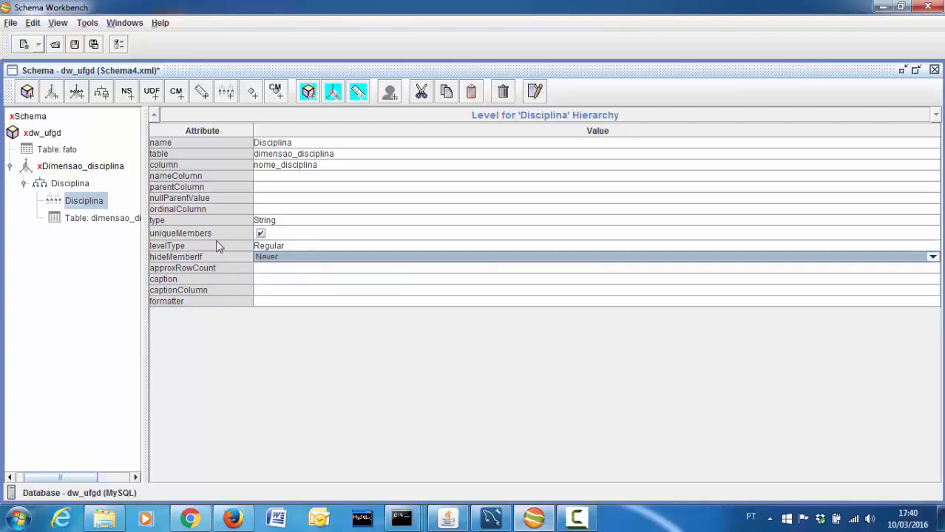
Choose chave_disciplina as Dimensao_disciplina's foreign key and collapse the dimension node
click(85, 188)
click(83, 166)
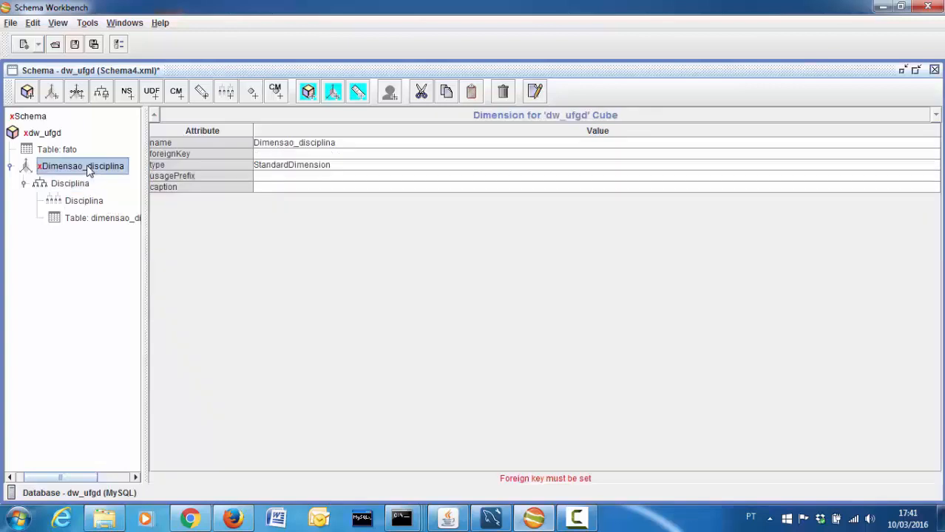
click(260, 154)
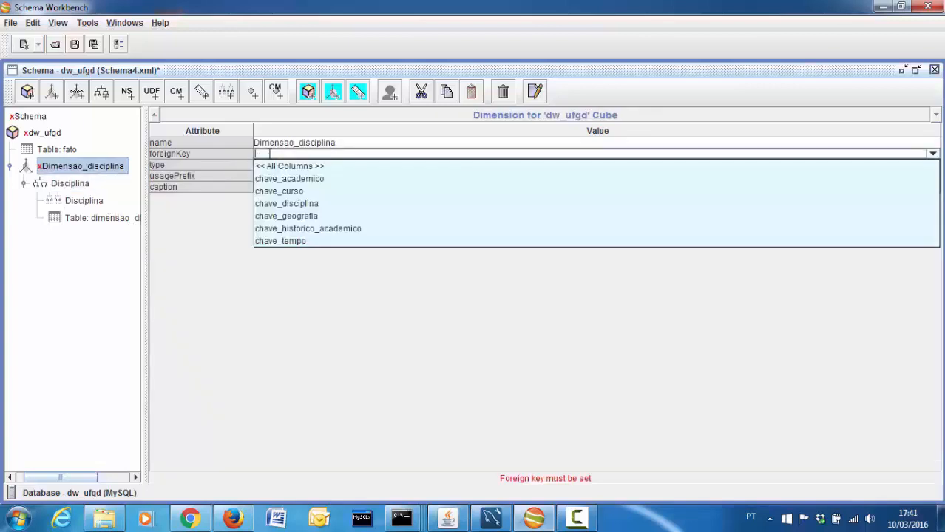
click(286, 204)
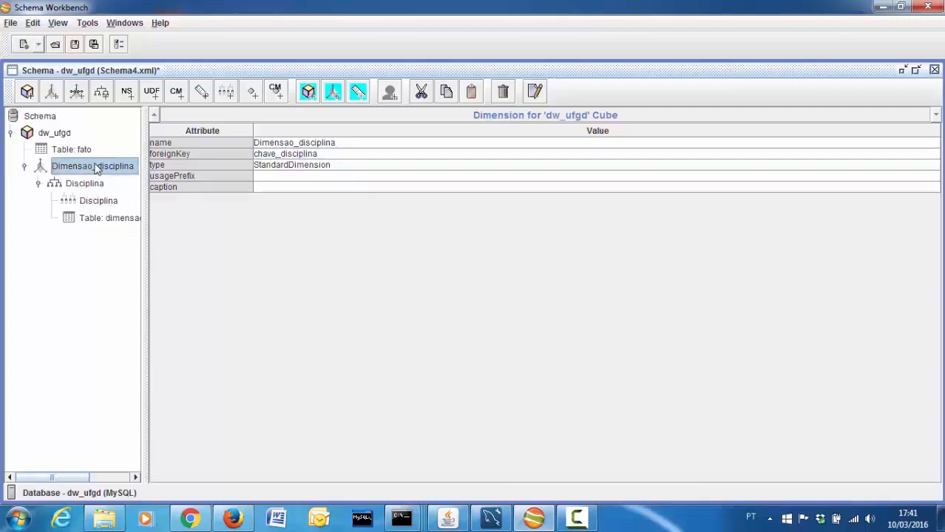
click(24, 167)
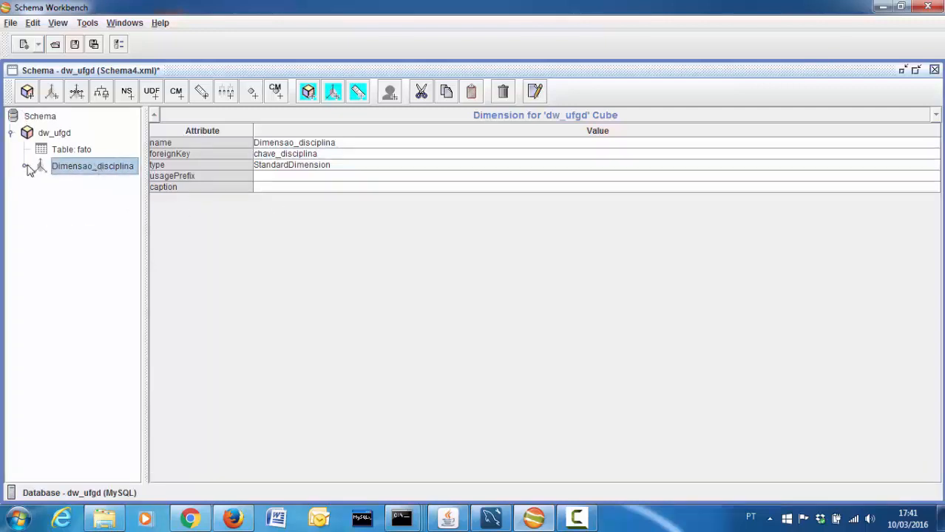
right_click(55, 135)
Add a cube dimension named Dimensao_tempo and give it a hierarchy
click(72, 146)
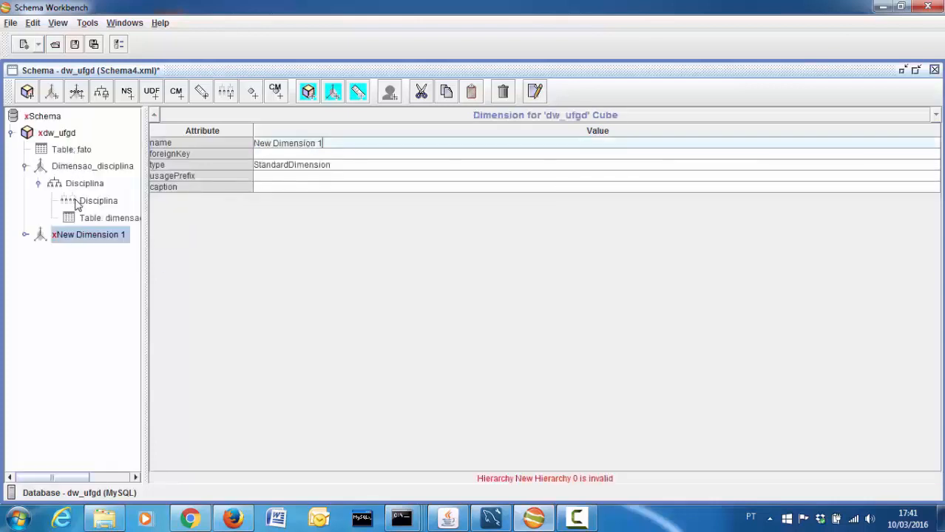
key(ctrl+a)
key(BackSpace)
text(Dime)
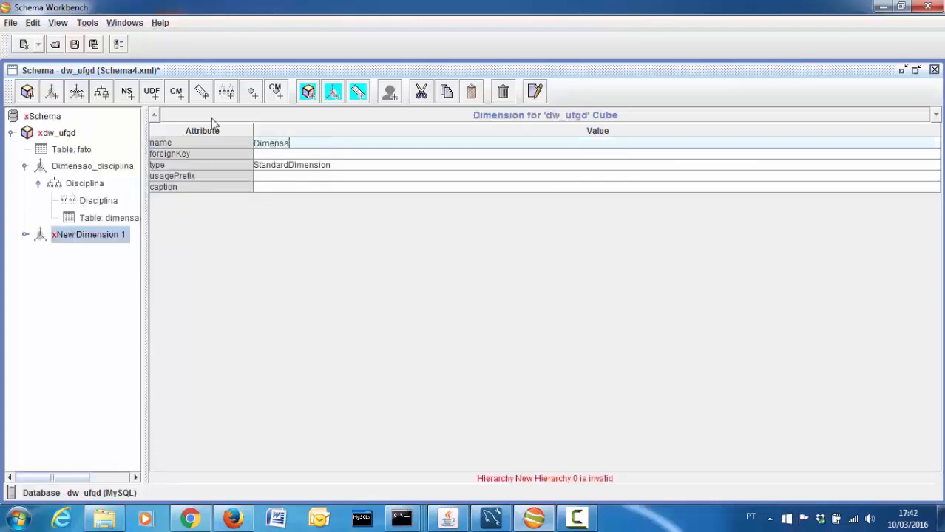
text(nsao_tempo)
right_click(95, 233)
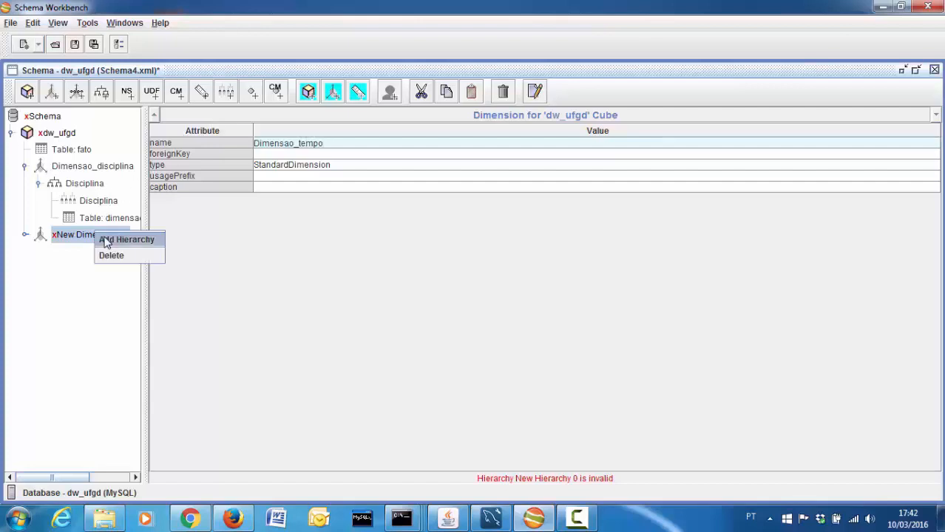
click(106, 239)
Delete the extra New Hierarchy 1, add a table to New Hierarchy 0 and rename it Tempo
right_click(77, 271)
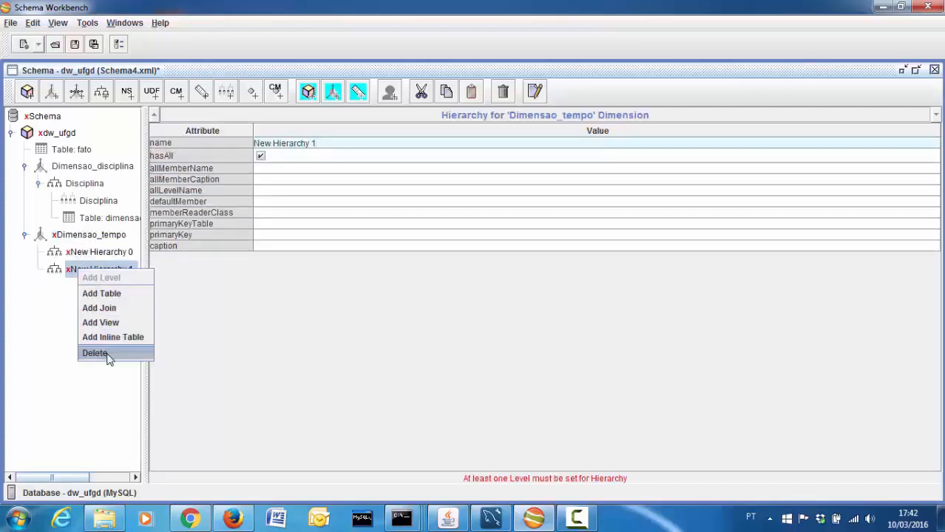
click(107, 355)
right_click(92, 252)
click(98, 277)
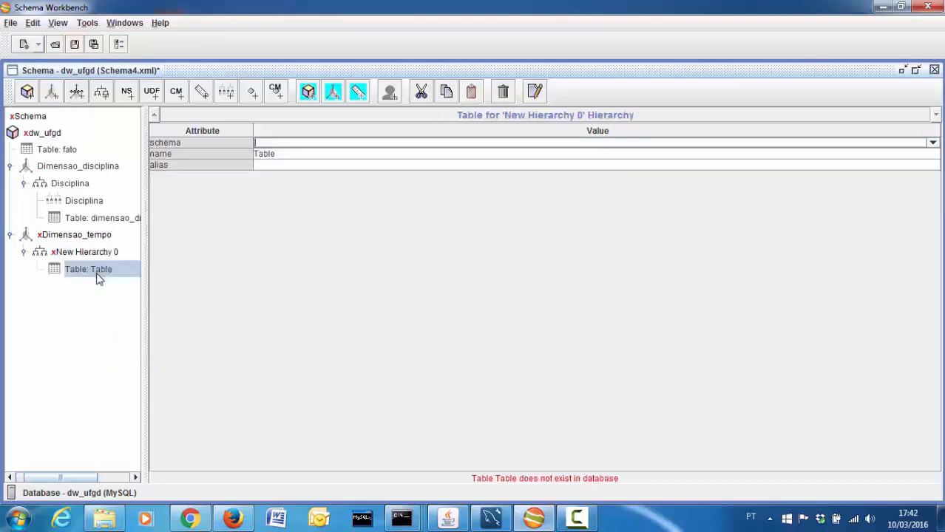
click(277, 153)
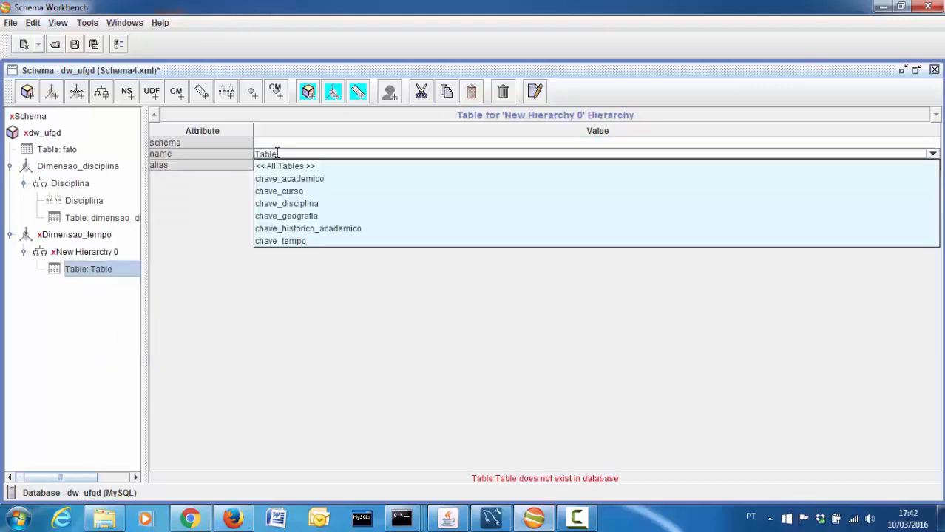
click(292, 241)
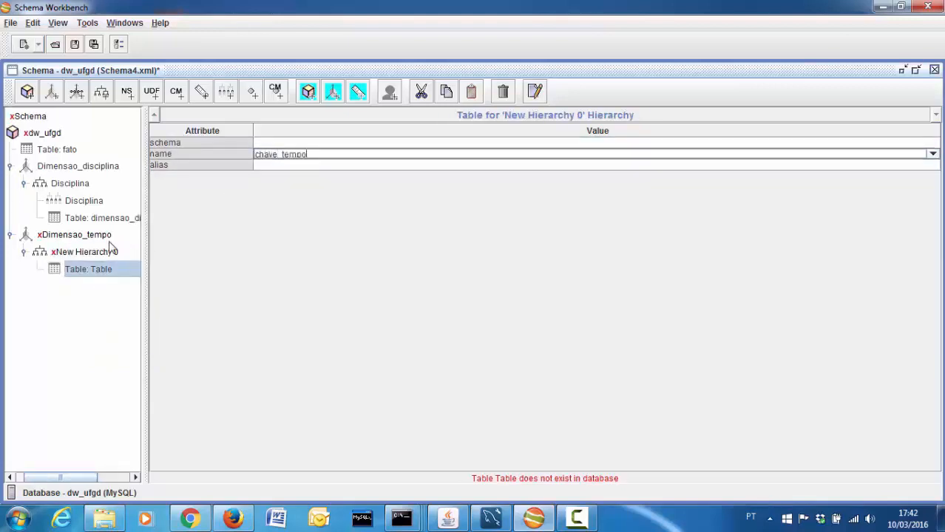
click(93, 253)
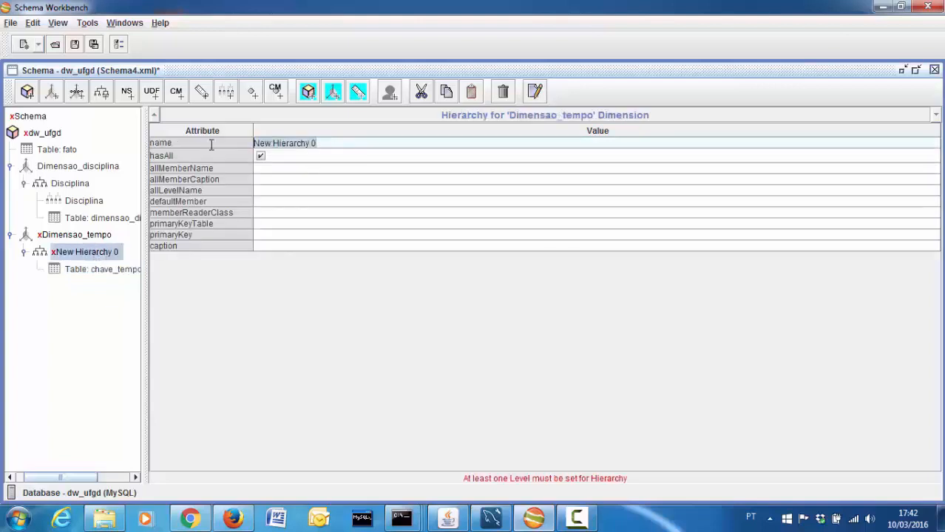
text(Tempo)
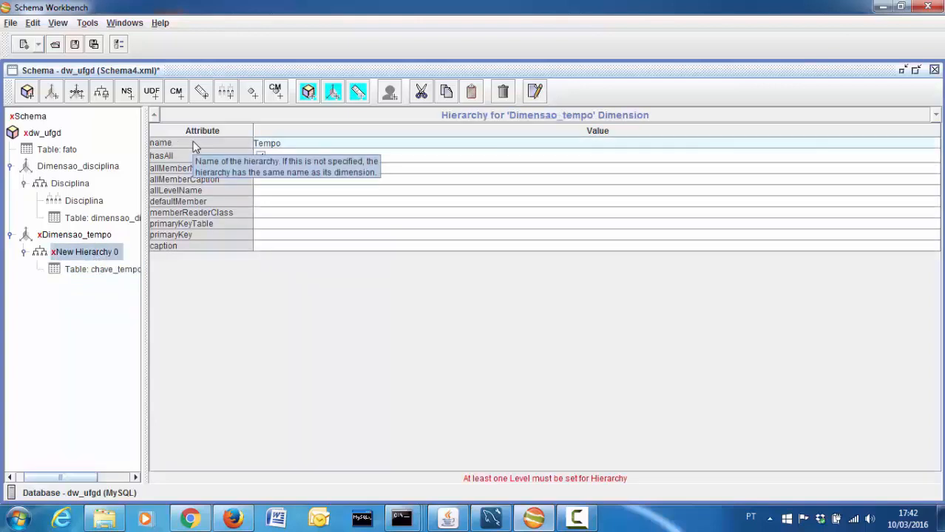
click(283, 235)
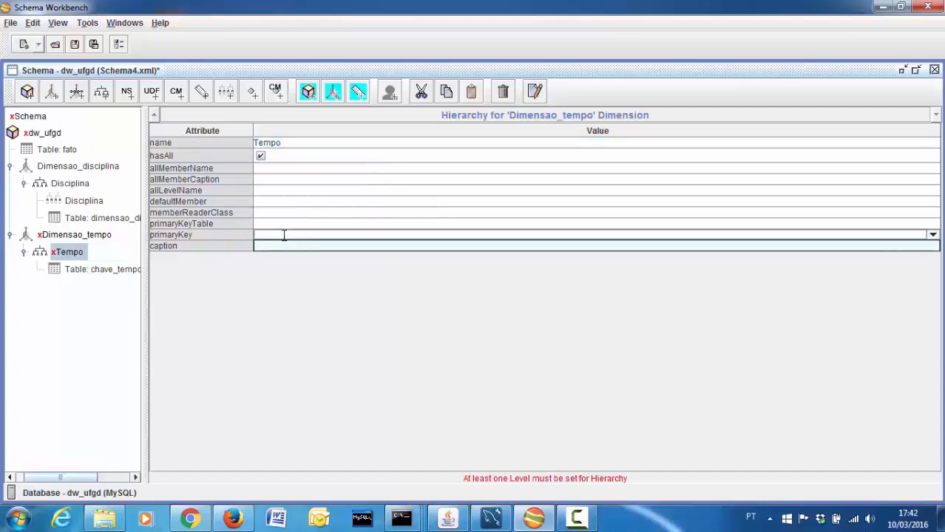
Base the Tempo hierarchy on table dimensao_tempo with primary key chave_tempo
click(115, 272)
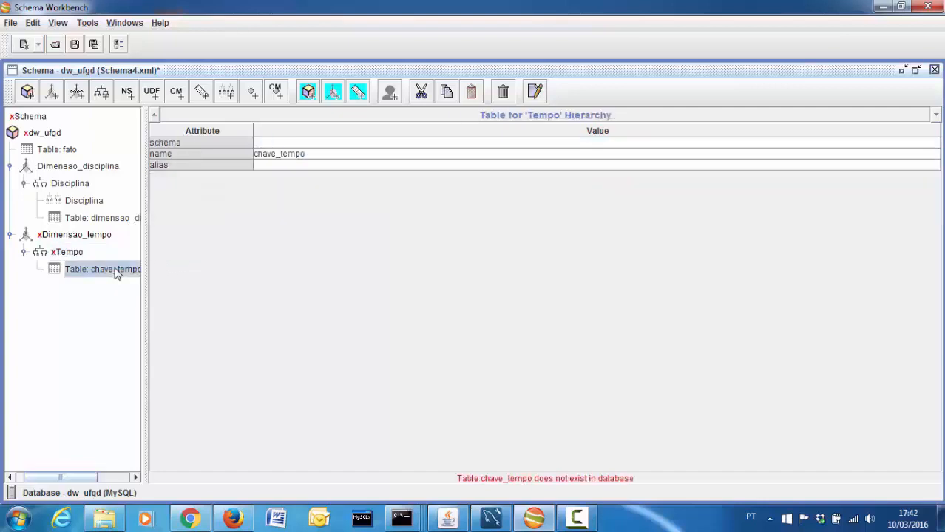
click(344, 155)
click(342, 165)
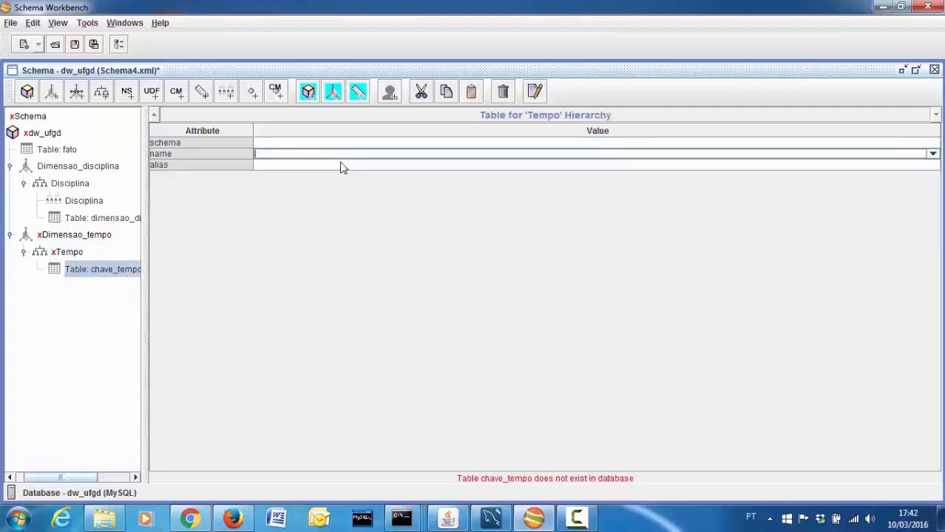
click(341, 154)
click(341, 166)
click(341, 154)
click(322, 241)
click(67, 253)
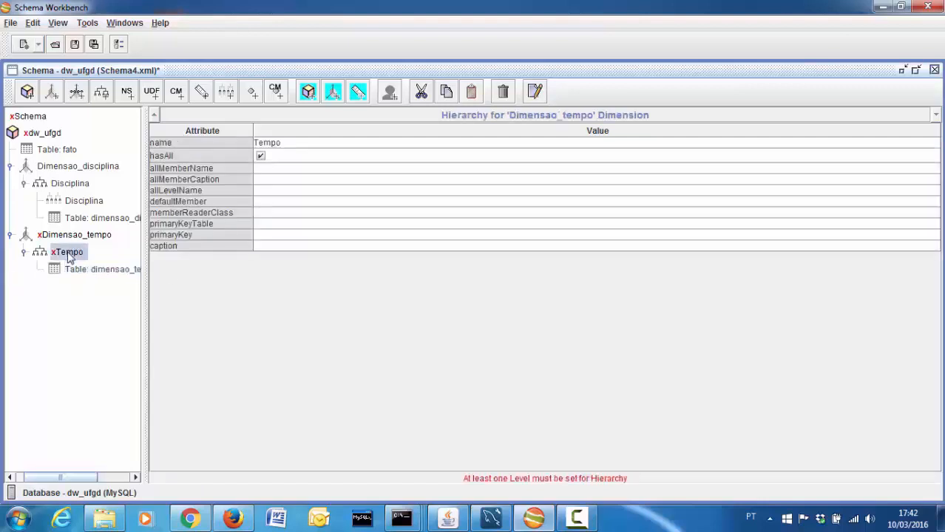
click(273, 235)
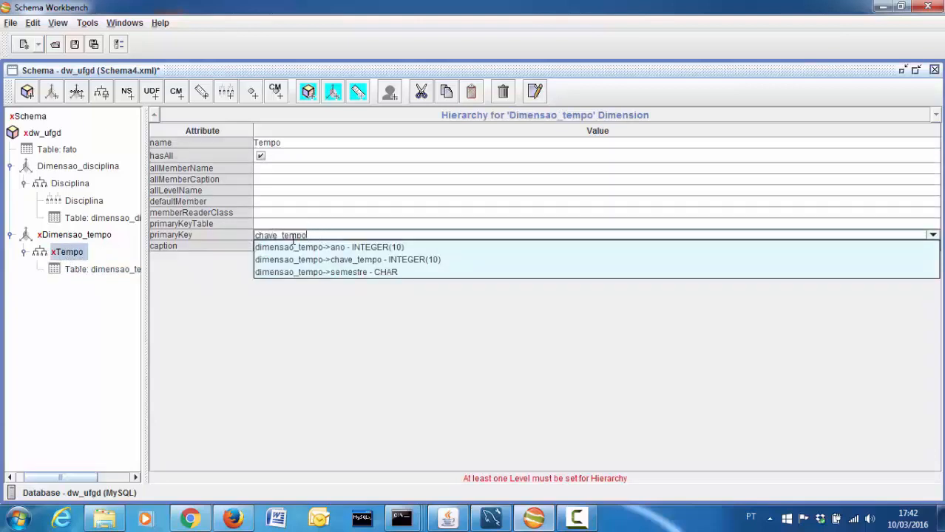
Set Dimensao_tempo's foreign key to chave_tempo
click(89, 237)
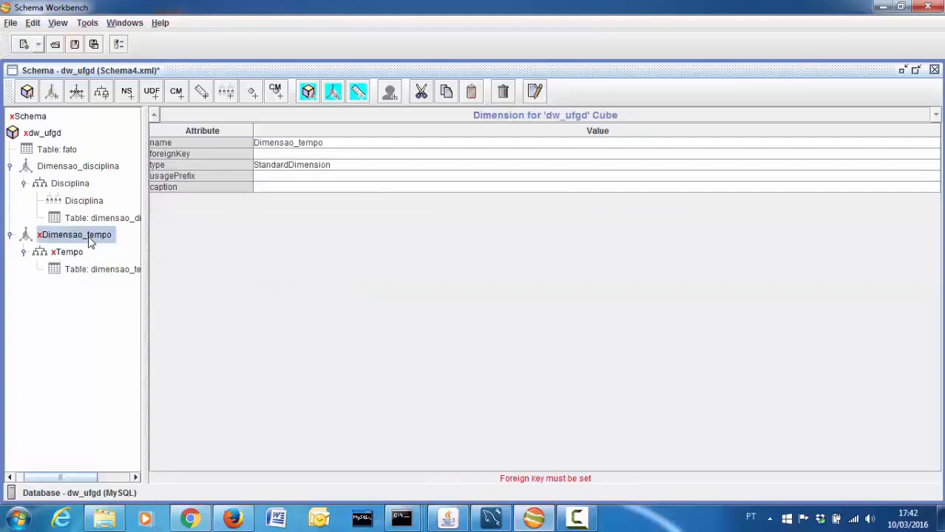
click(281, 154)
click(296, 241)
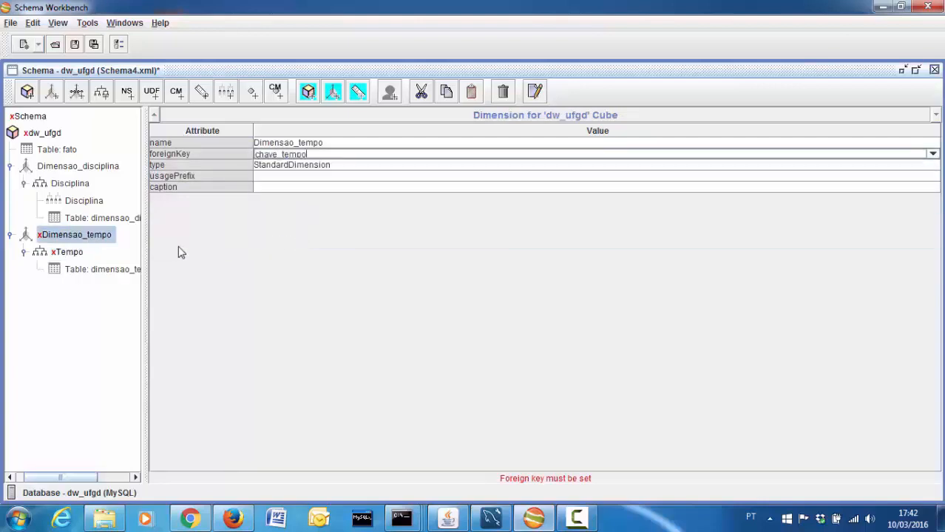
click(68, 253)
right_click(72, 259)
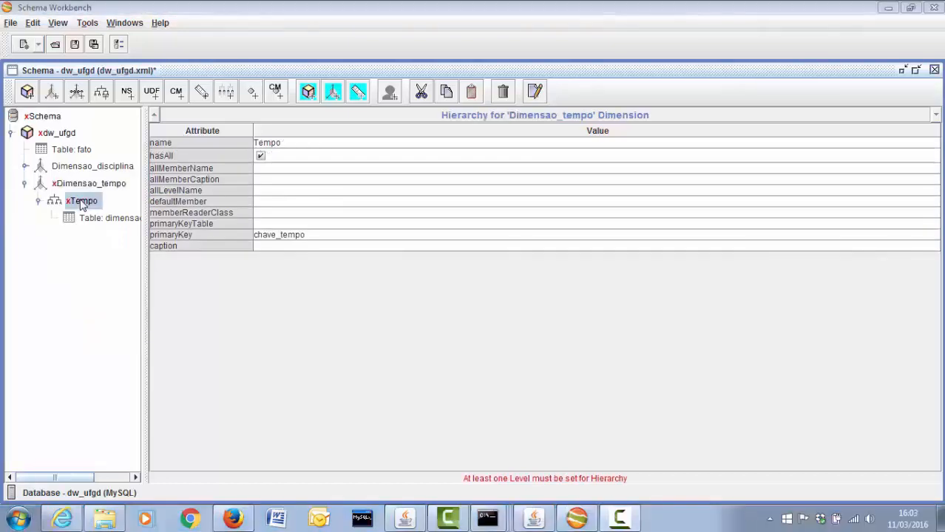
Add a level named Ano to Tempo, bound to column ano in table dimensao_tempo
right_click(81, 201)
click(93, 208)
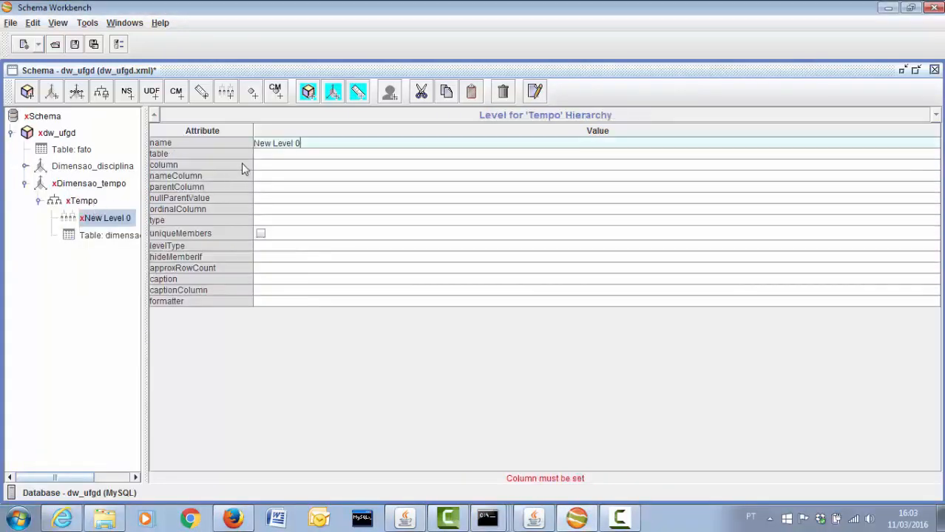
text(Ano)
click(286, 166)
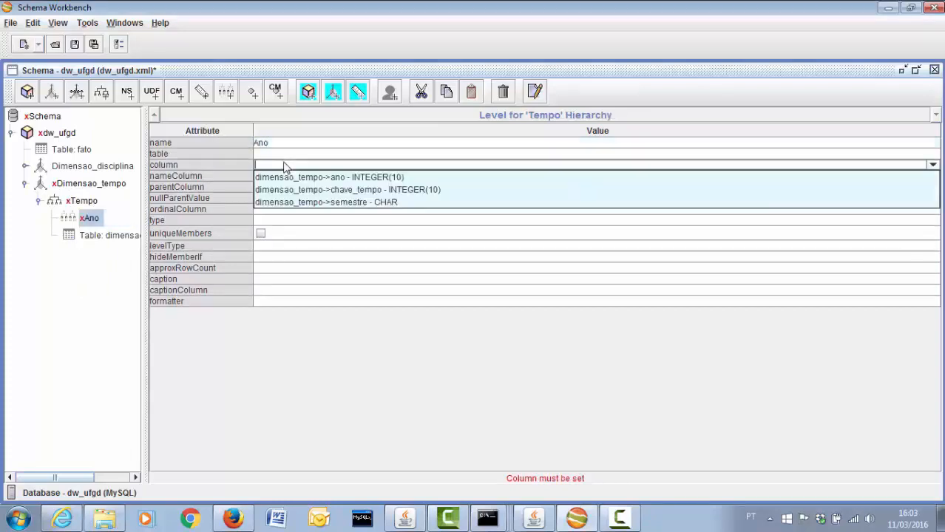
click(292, 177)
drag(322, 167, 236, 163)
key(ctrl+c)
click(287, 146)
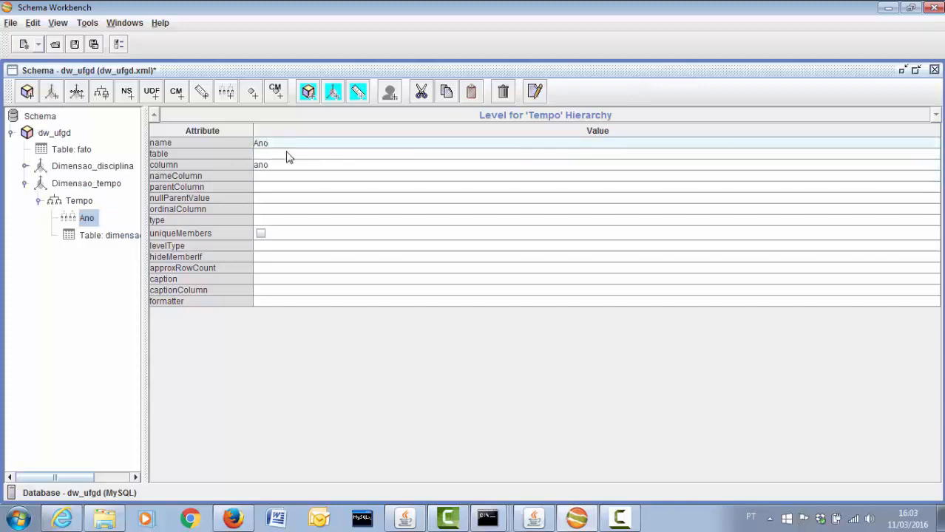
click(287, 153)
key(ctrl+v)
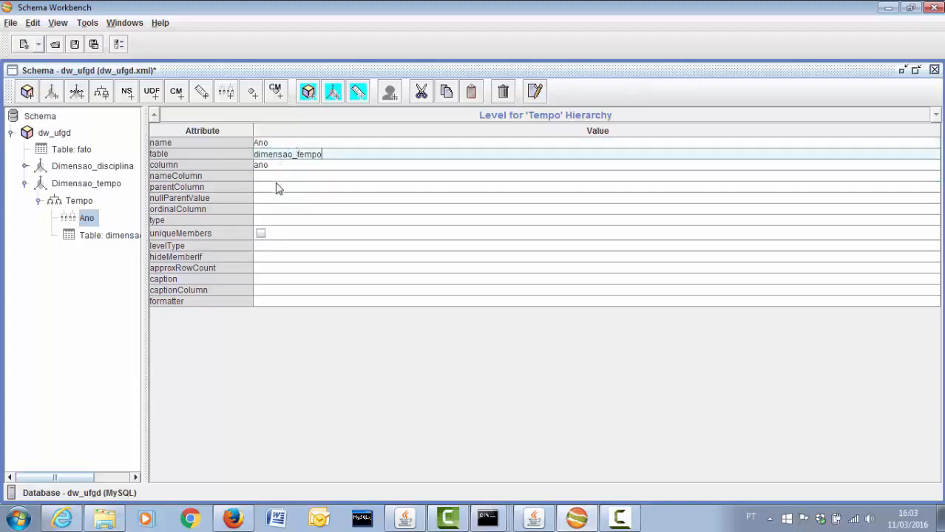
Make Ano String type with unique members, levelType Regular and hideMemberIf Never
click(271, 221)
click(270, 229)
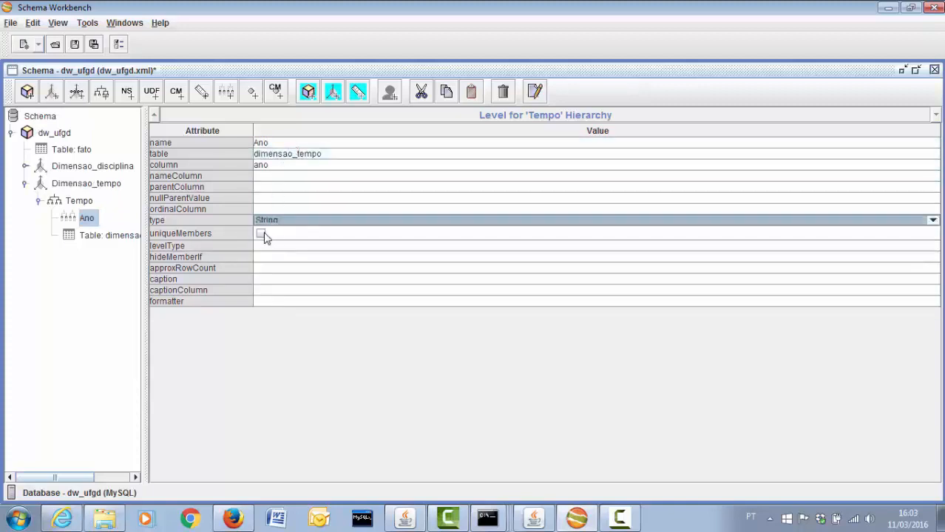
click(260, 233)
click(264, 246)
click(266, 257)
click(270, 258)
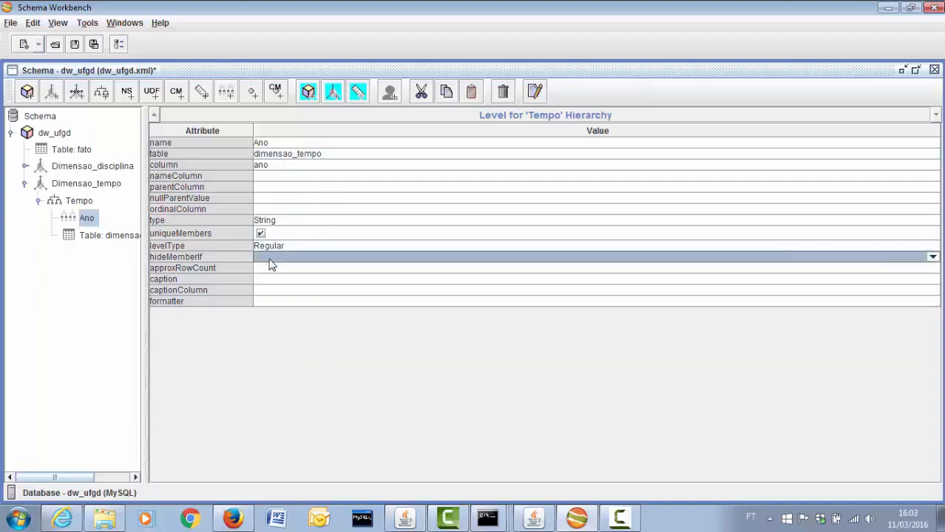
click(275, 259)
click(282, 272)
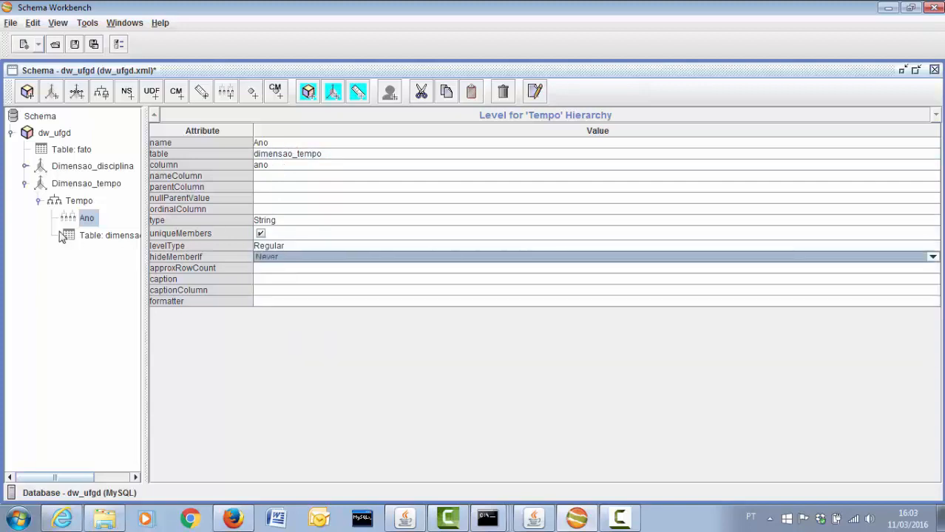
click(25, 184)
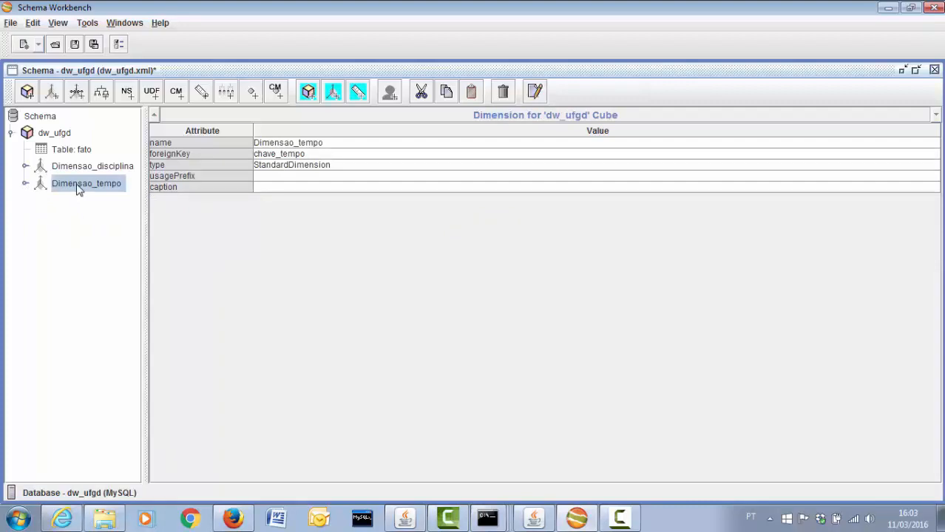
Add four new dimensions to the dw_ufgd cube
click(56, 133)
right_click(57, 135)
click(69, 144)
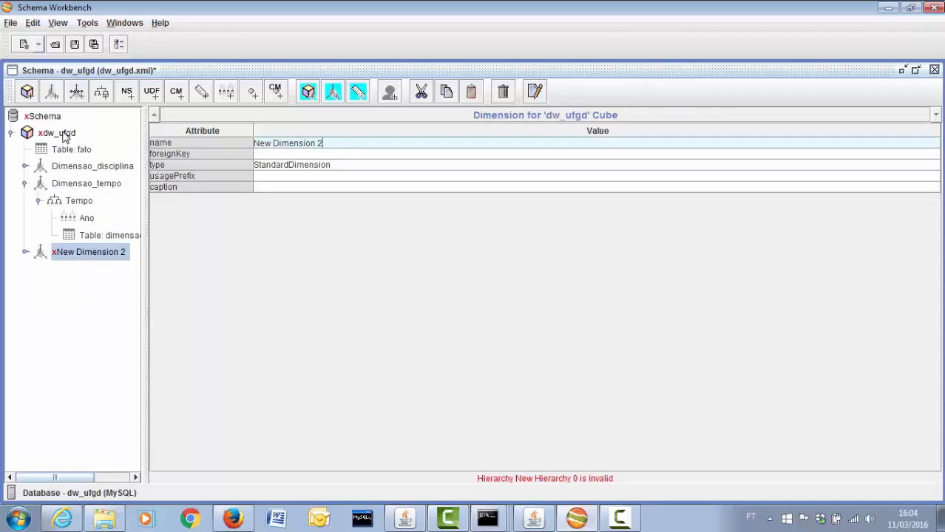
click(62, 134)
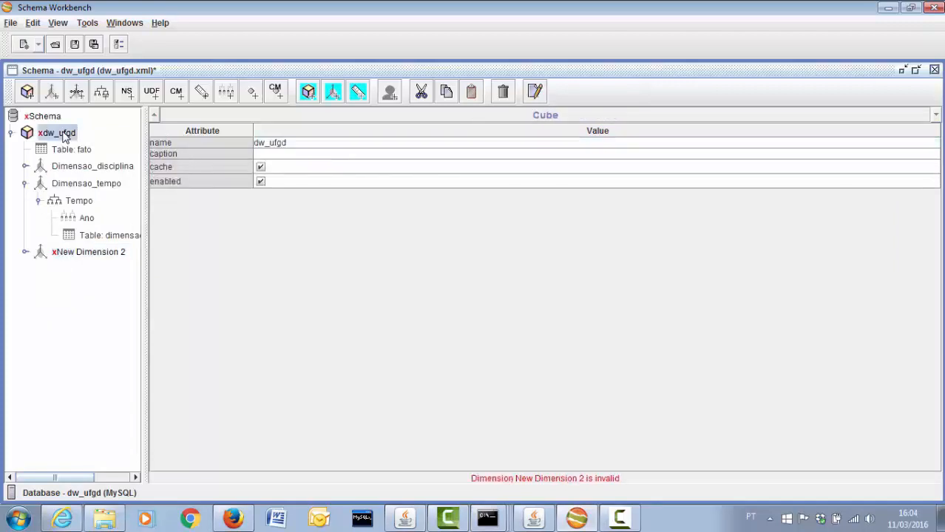
right_click(64, 135)
click(74, 143)
right_click(67, 135)
click(79, 142)
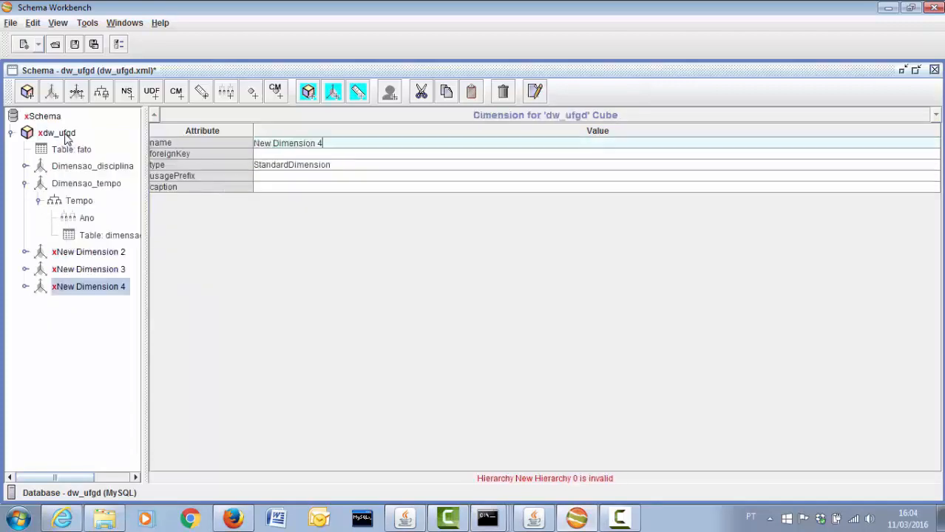
click(64, 133)
right_click(66, 135)
click(74, 143)
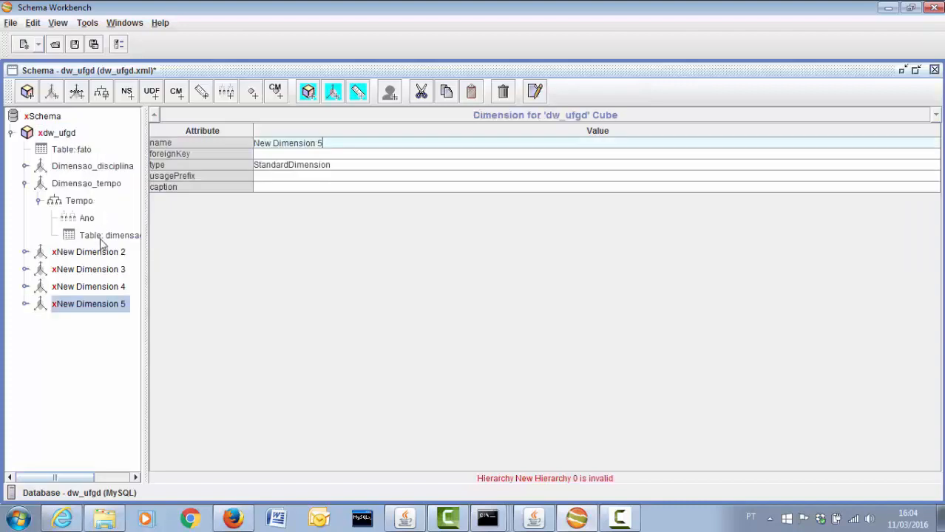
Rename New Dimension 2 to Dimensao_academico and leave it with a single New Hierarchy 0
click(101, 253)
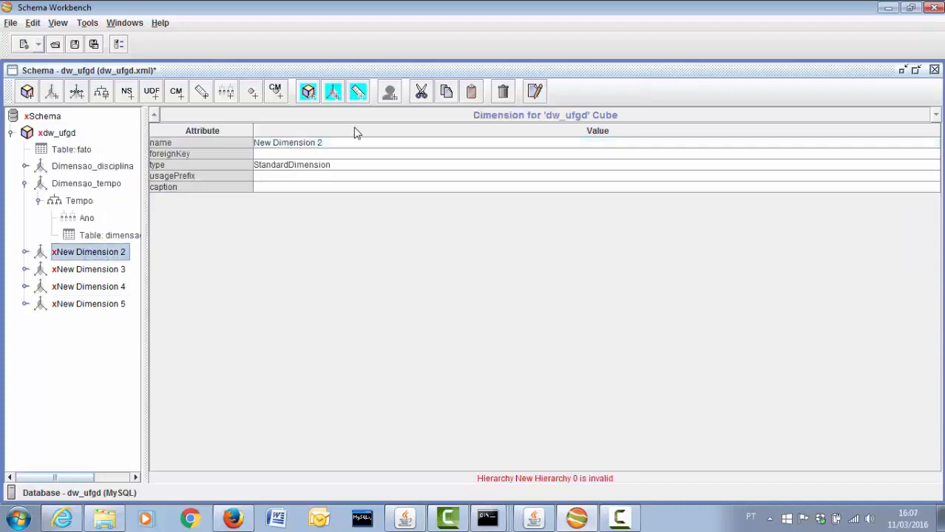
click(302, 140)
key(ctrl+a)
text(Dimen)
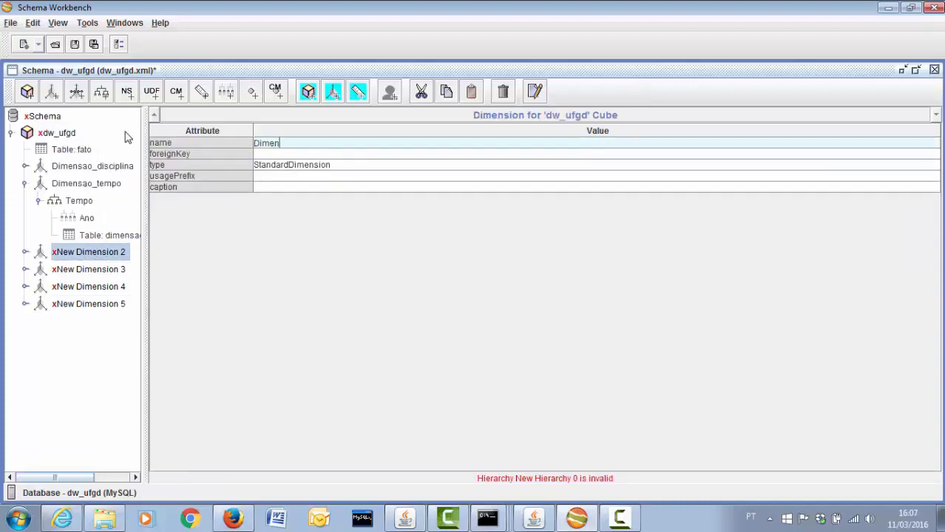
text(sao_academico)
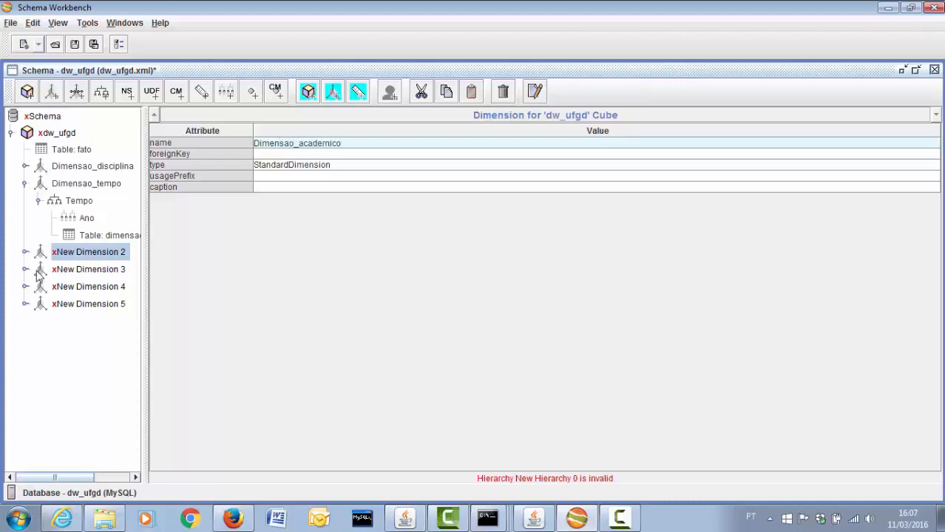
right_click(80, 259)
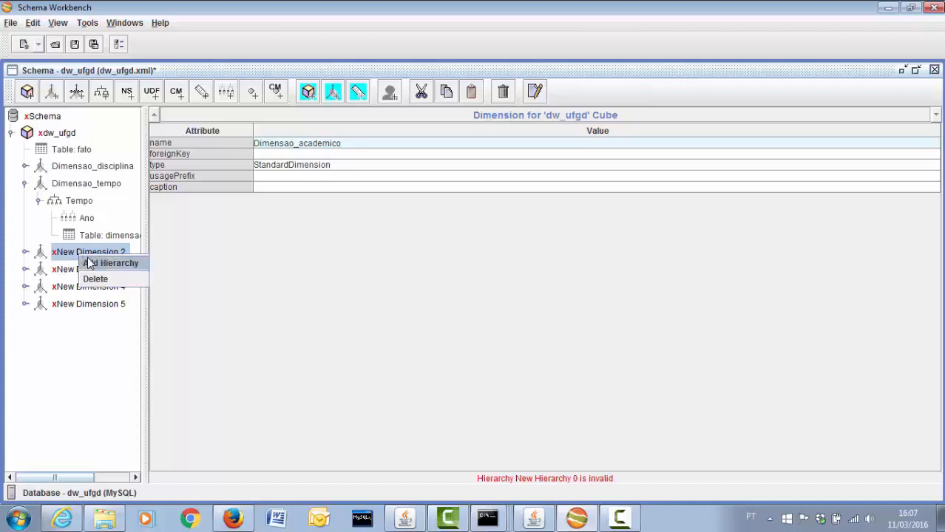
click(90, 261)
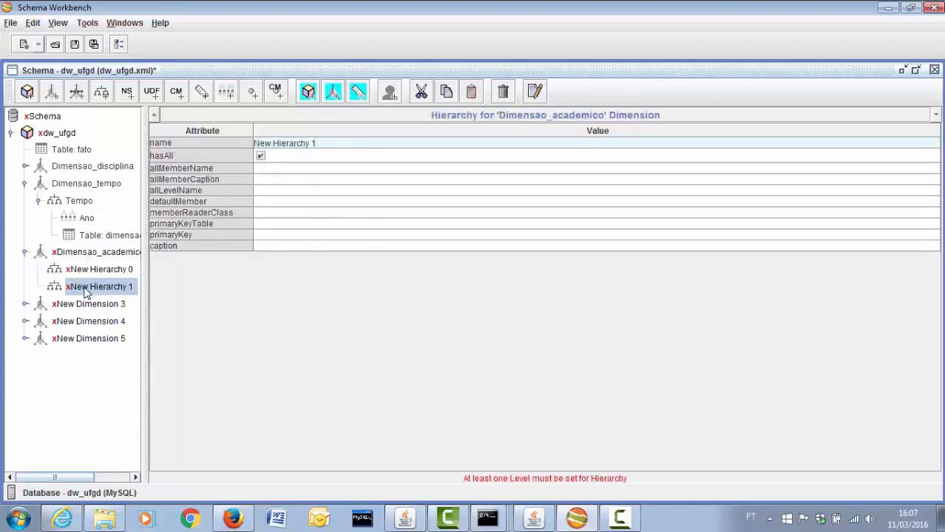
right_click(84, 285)
click(112, 375)
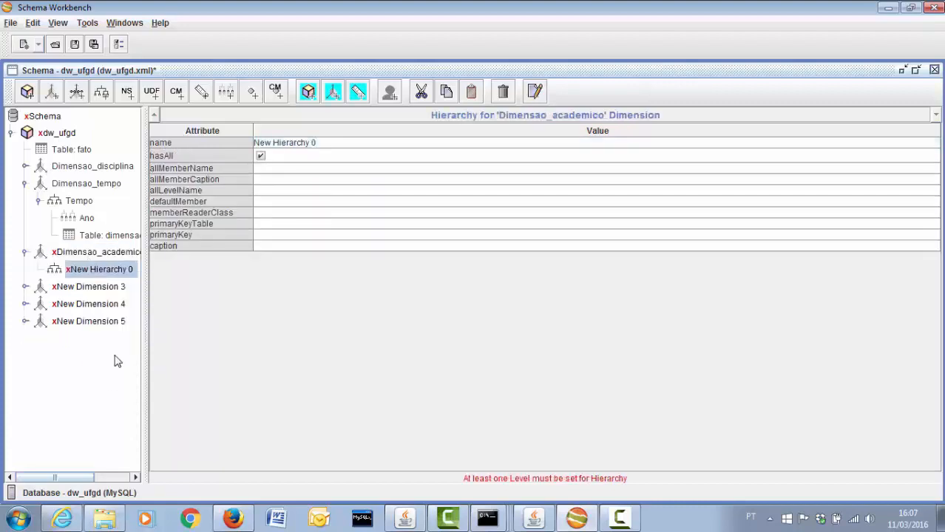
Add levels to New Hierarchy 0 until New Level 9 exists
right_click(112, 272)
click(103, 275)
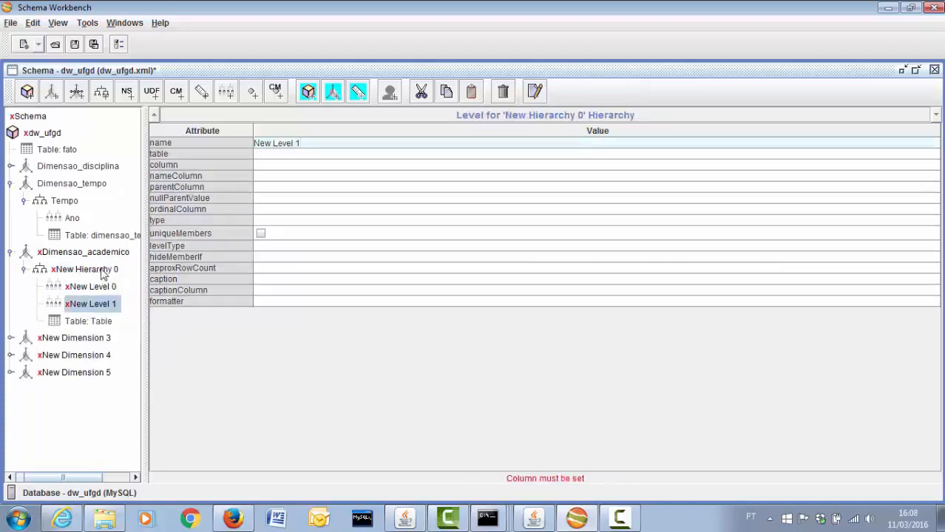
right_click(103, 272)
click(107, 278)
right_click(107, 271)
click(109, 276)
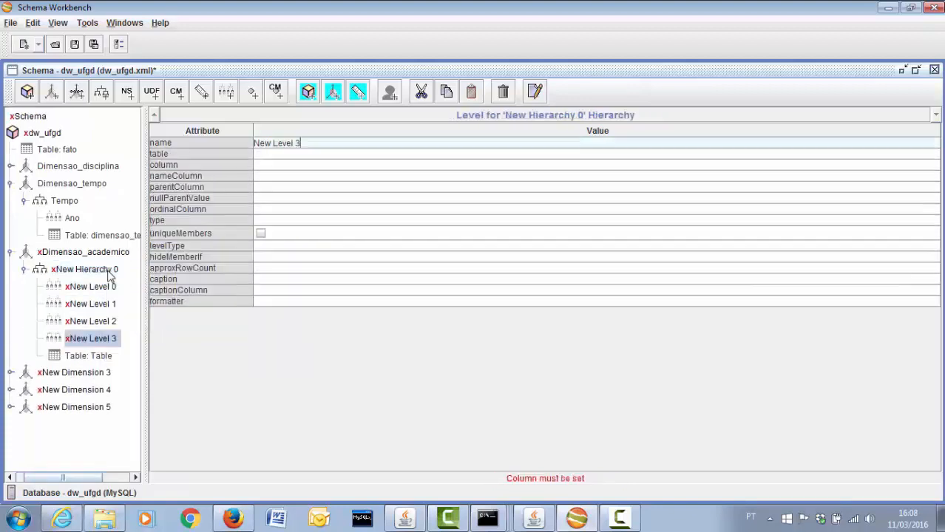
right_click(107, 270)
click(110, 276)
right_click(107, 271)
click(110, 277)
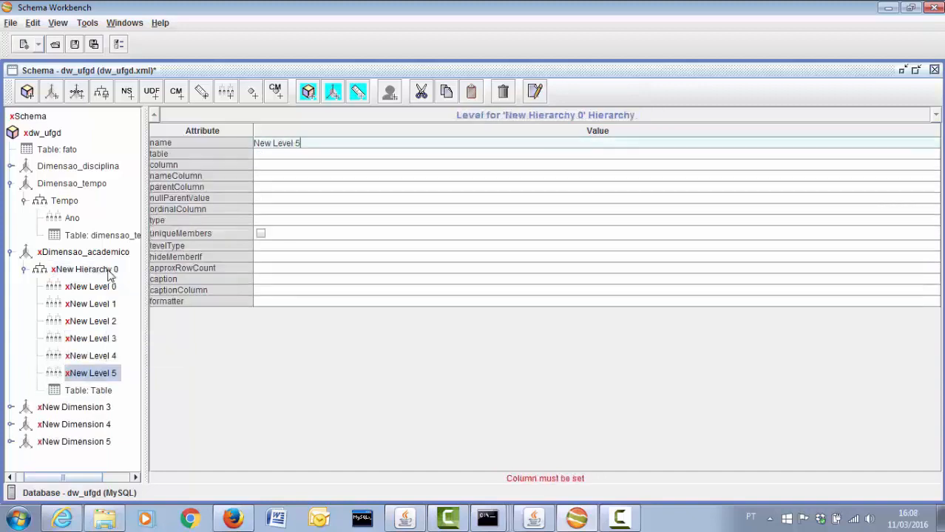
right_click(109, 272)
click(110, 277)
right_click(108, 272)
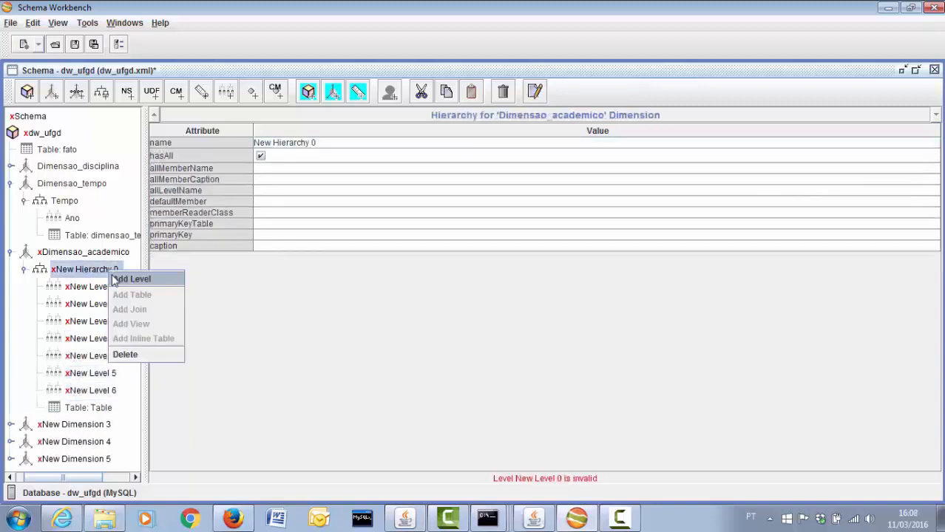
click(110, 276)
right_click(108, 272)
click(110, 277)
right_click(109, 272)
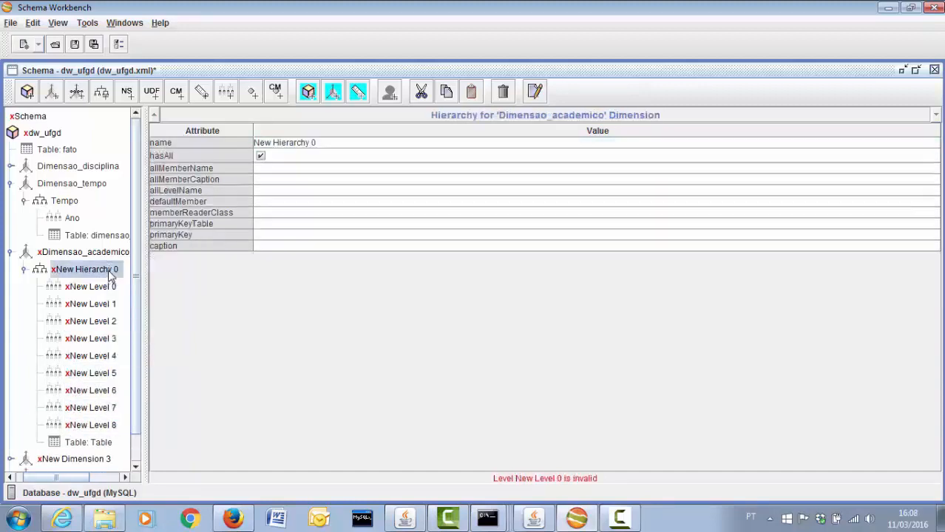
click(110, 276)
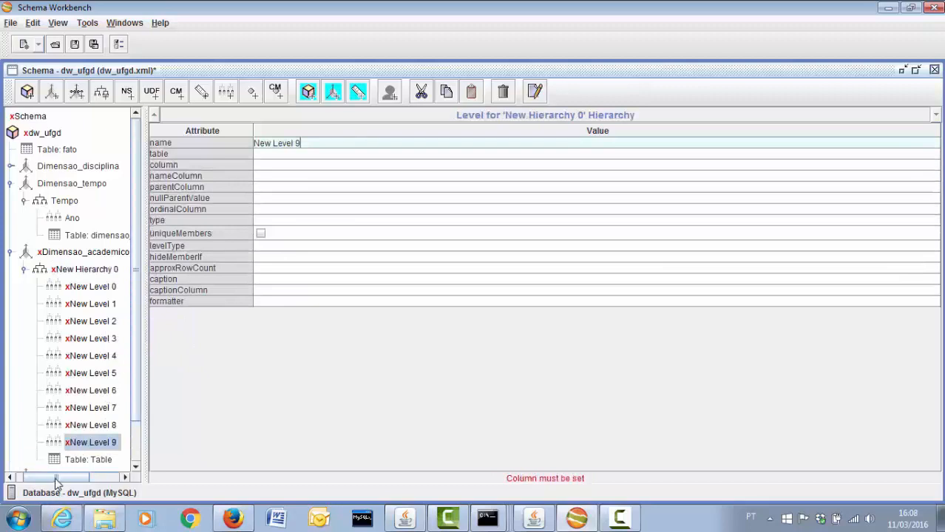
drag(59, 480, 40, 481)
Set Dimensao_academico's foreign key to chave_academico
click(84, 255)
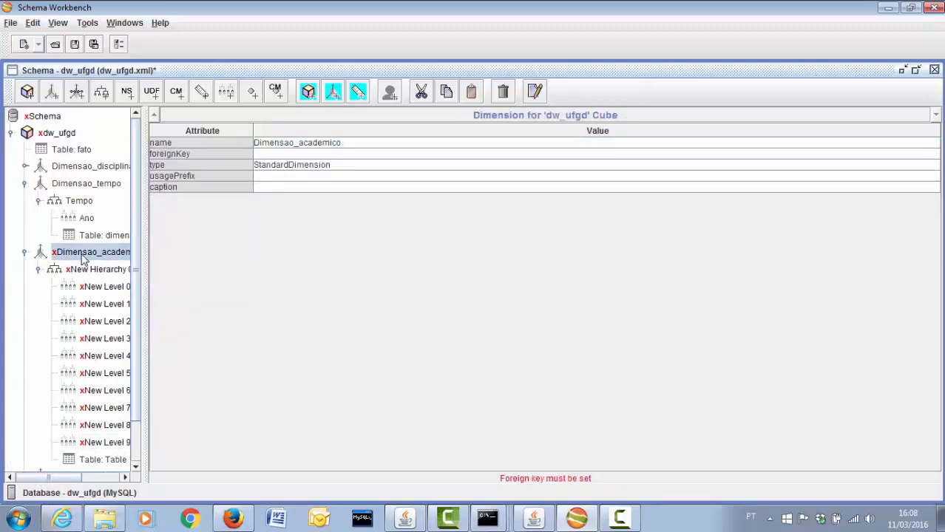
click(286, 154)
click(292, 179)
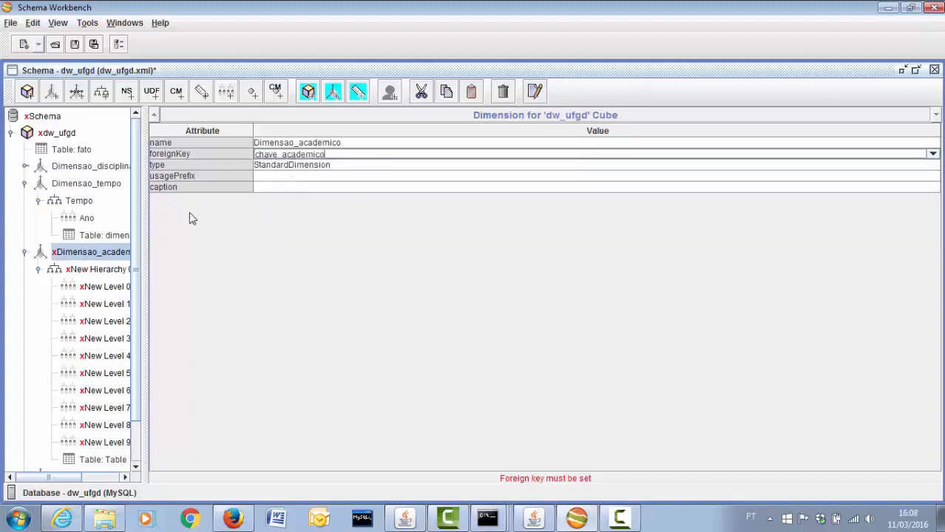
click(96, 272)
Rename the hierarchy Academico and set its table to dimensao_academico
click(314, 145)
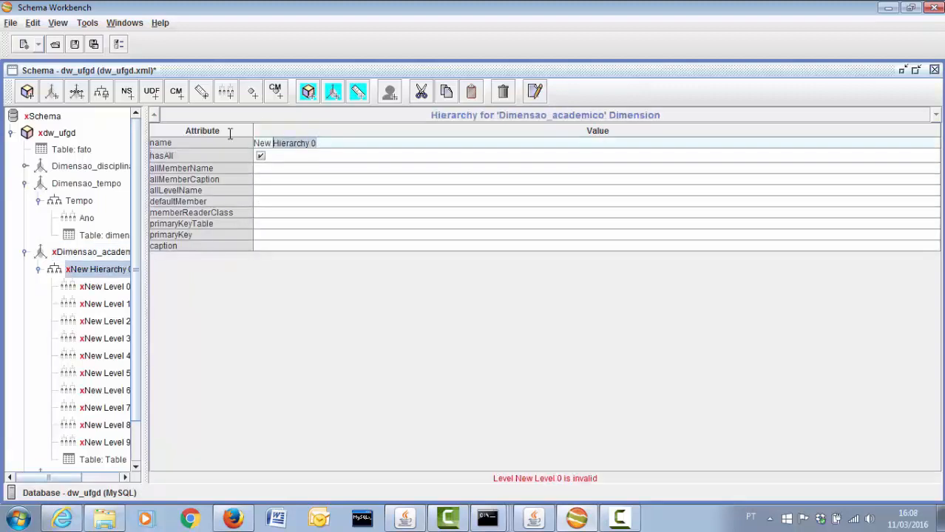
text(Academico)
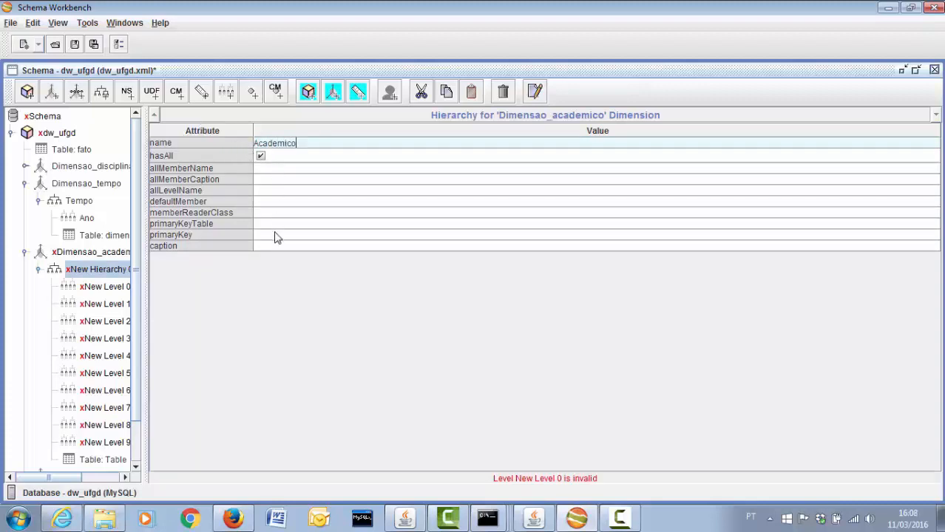
click(104, 461)
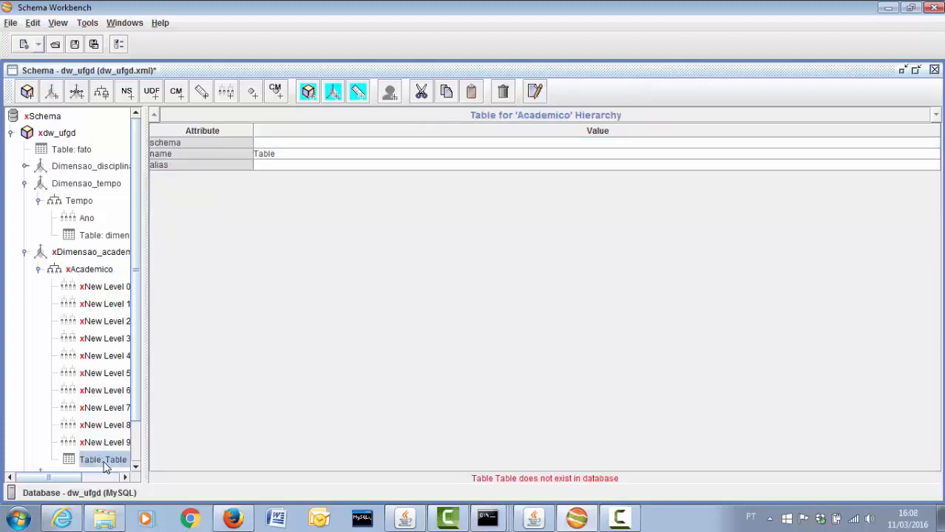
click(313, 155)
click(309, 167)
click(305, 154)
click(304, 166)
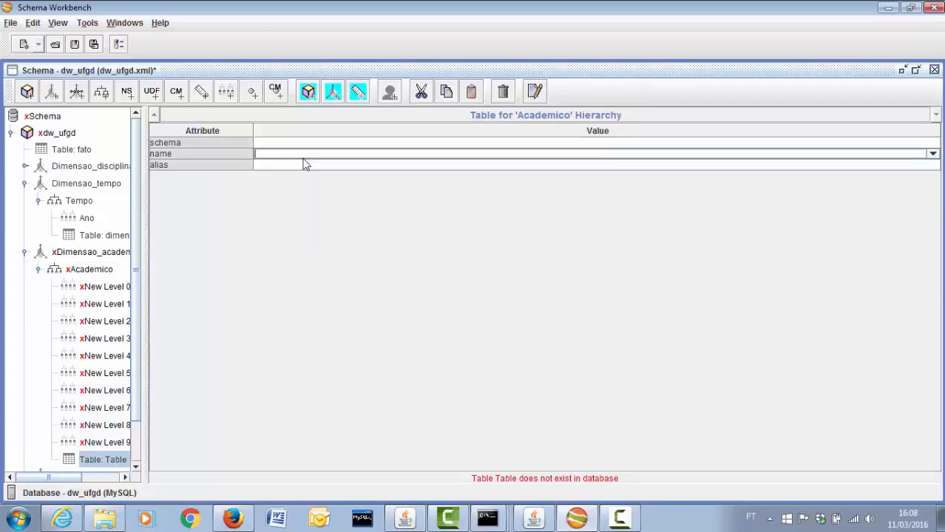
click(304, 153)
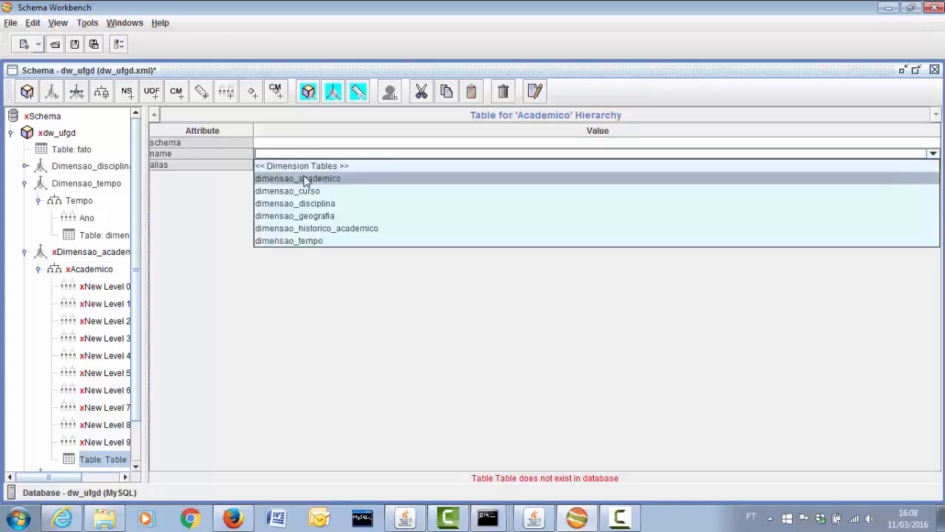
click(305, 178)
Use chave_academico as the Academico hierarchy's primary key
click(94, 270)
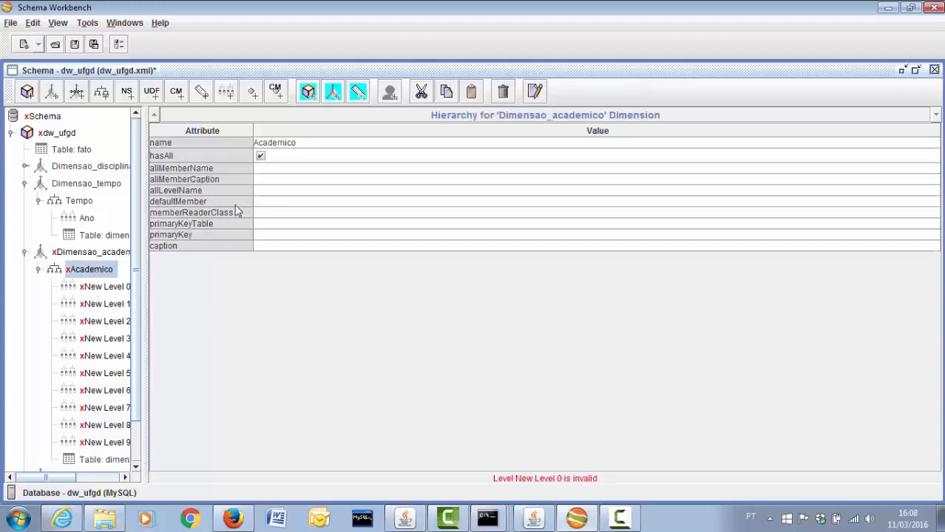
click(280, 236)
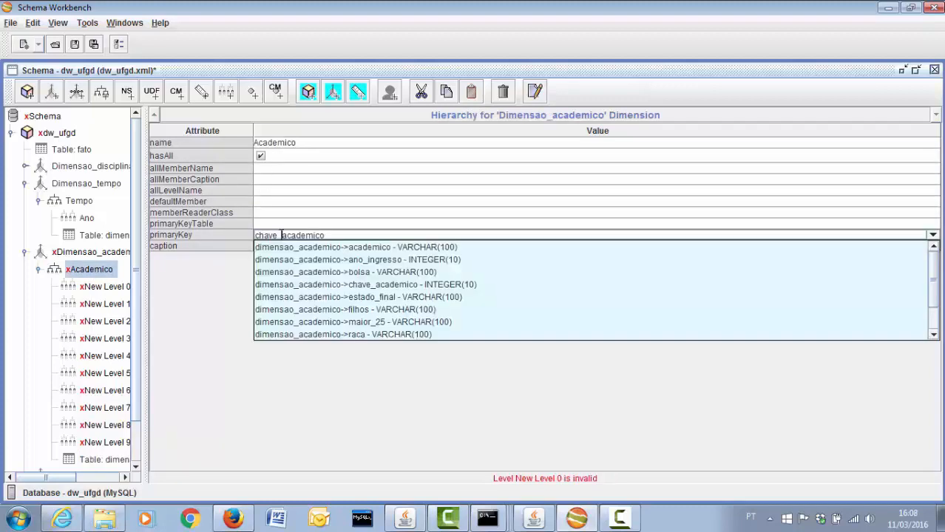
click(103, 270)
click(102, 255)
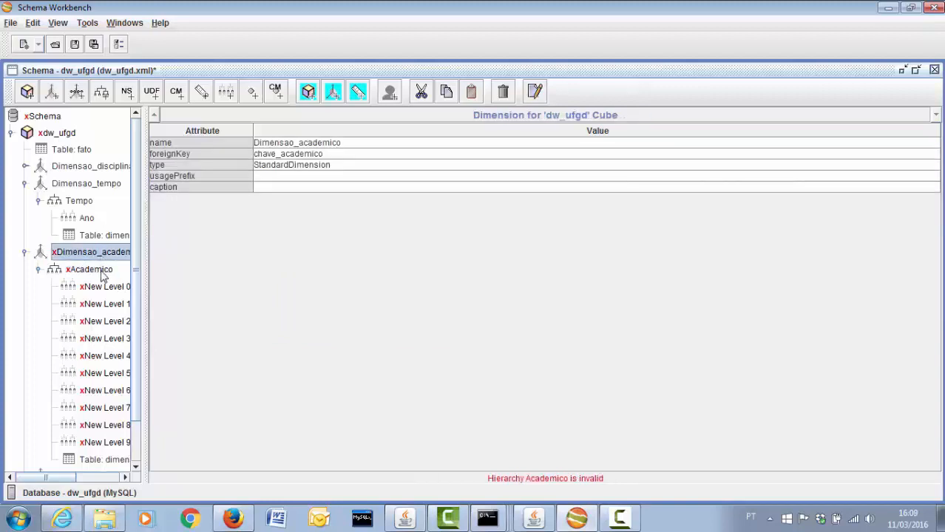
click(105, 270)
scroll(137, 299, down, 2)
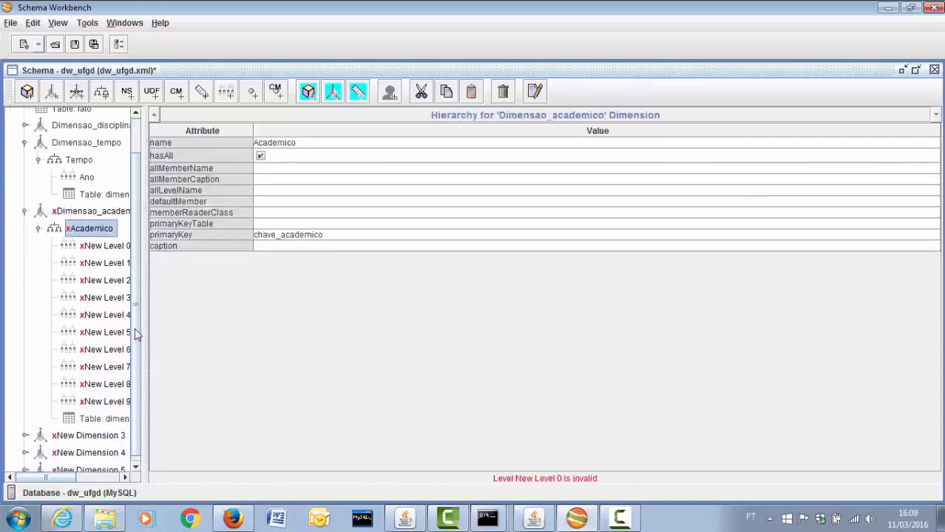
click(102, 249)
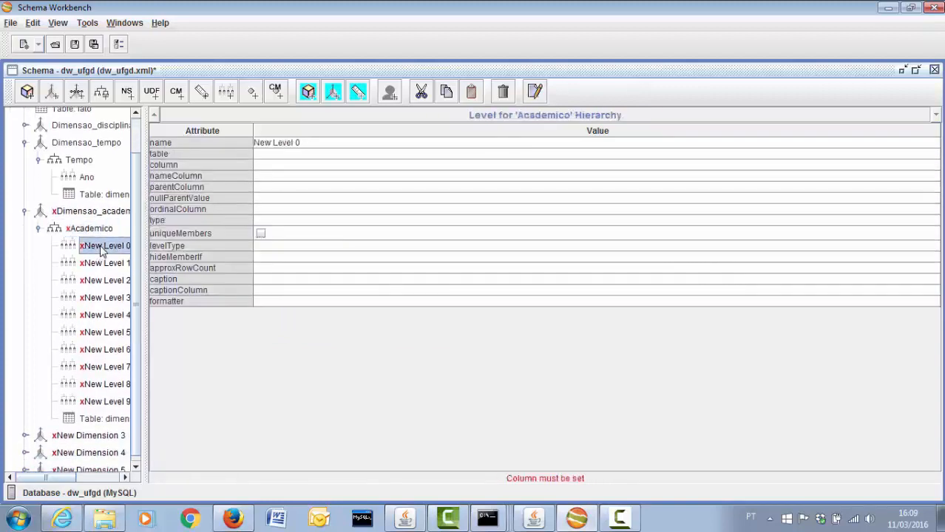
Name New Level 0 'Academico' and bind it to the academico column of dimensao_academico
click(301, 143)
text(Academico)
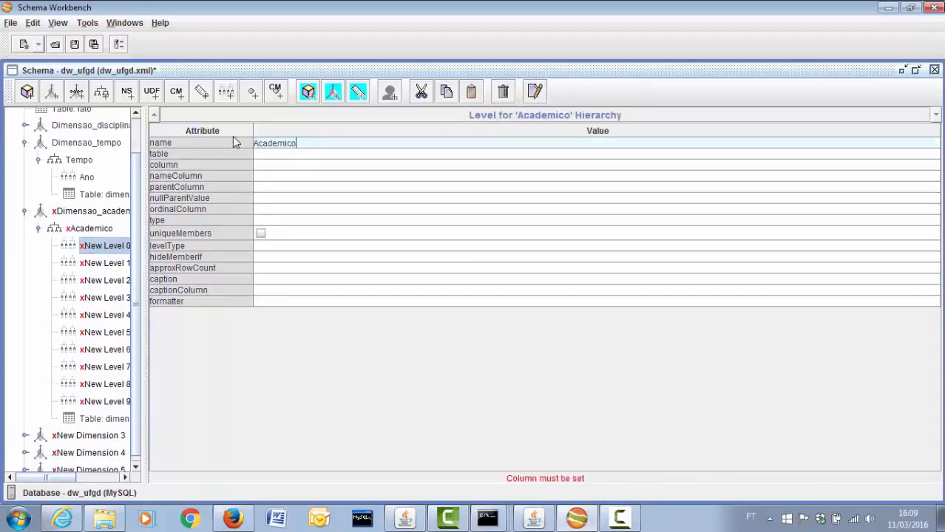
click(268, 164)
click(284, 178)
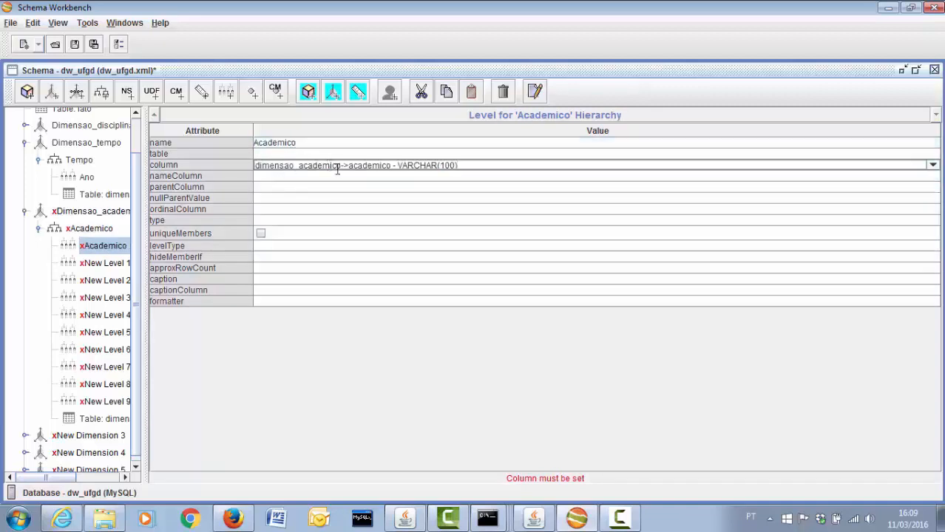
drag(341, 166, 251, 164)
key(ctrl+c)
click(312, 161)
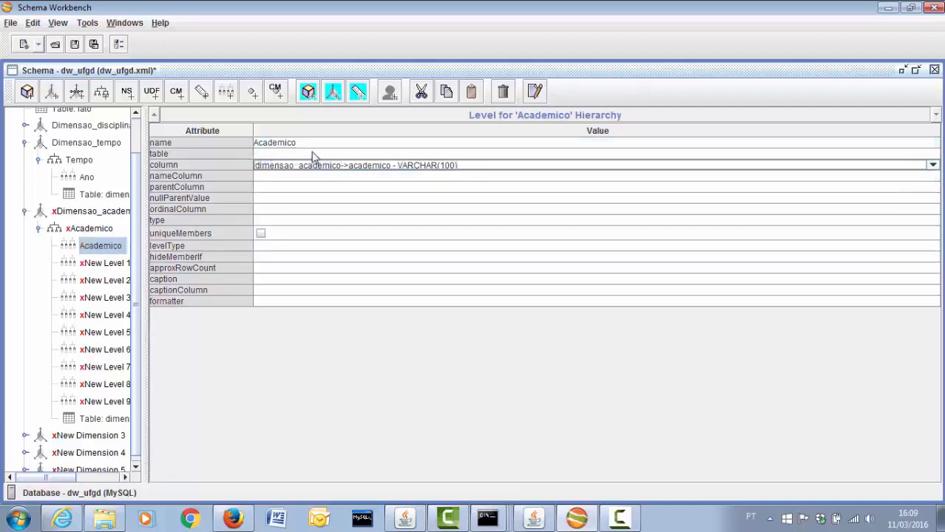
click(312, 153)
click(310, 154)
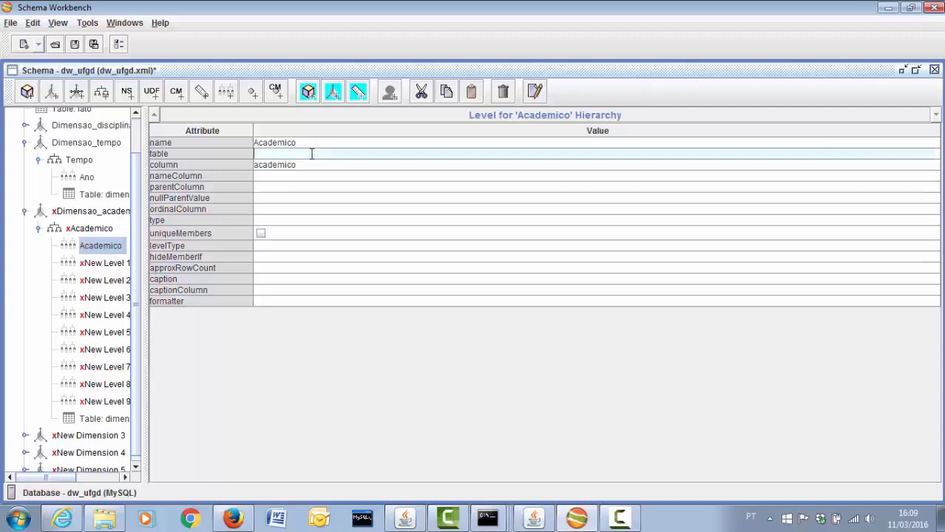
key(ctrl+v)
Make Academico a String level with unique members, levelType Regular and hideMemberIf Never
click(289, 221)
click(288, 231)
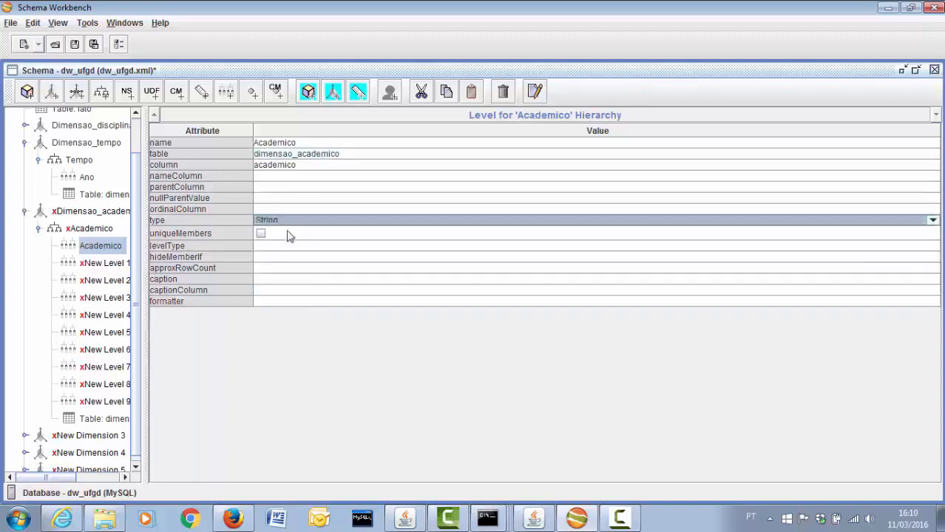
click(261, 234)
click(267, 246)
click(269, 259)
click(268, 257)
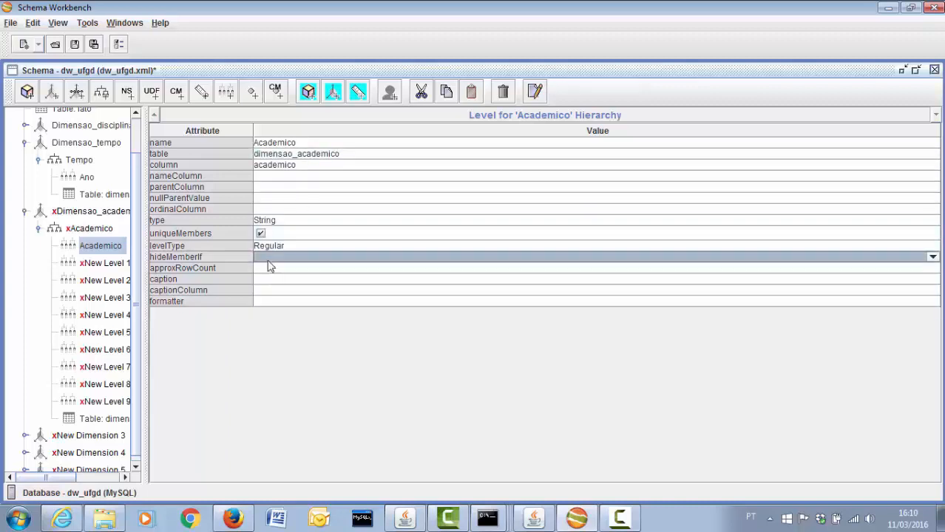
click(267, 257)
click(268, 267)
Rename New Level 1 to 'Sexo' and bind it to the sexo column
click(104, 265)
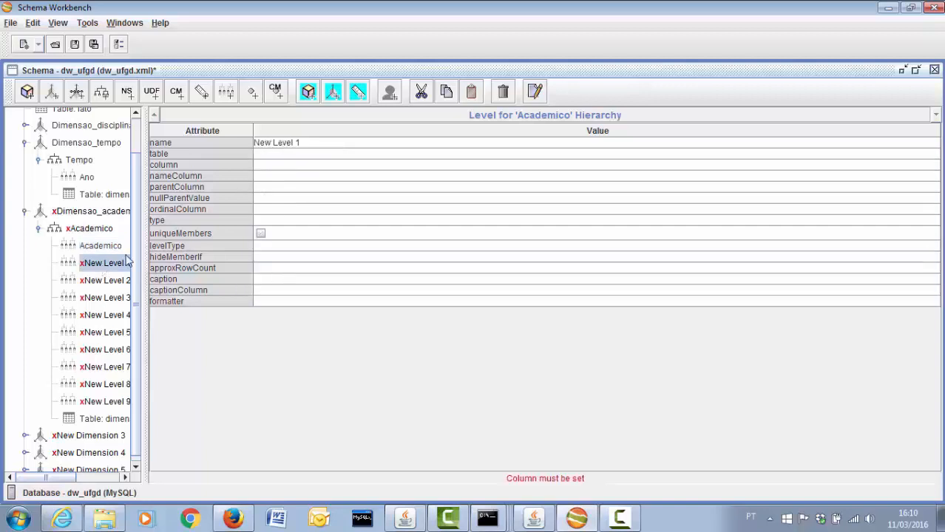
drag(312, 142, 204, 143)
key(BackSpace)
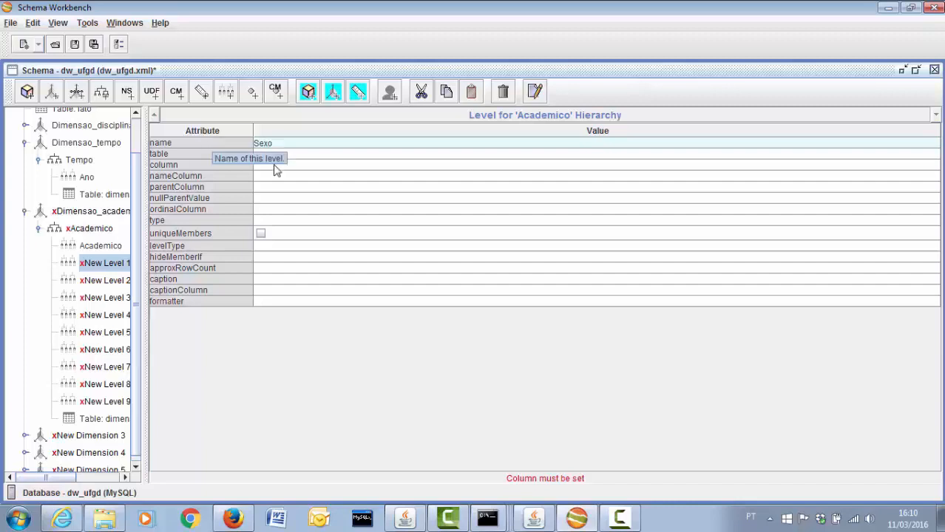
click(296, 153)
click(299, 164)
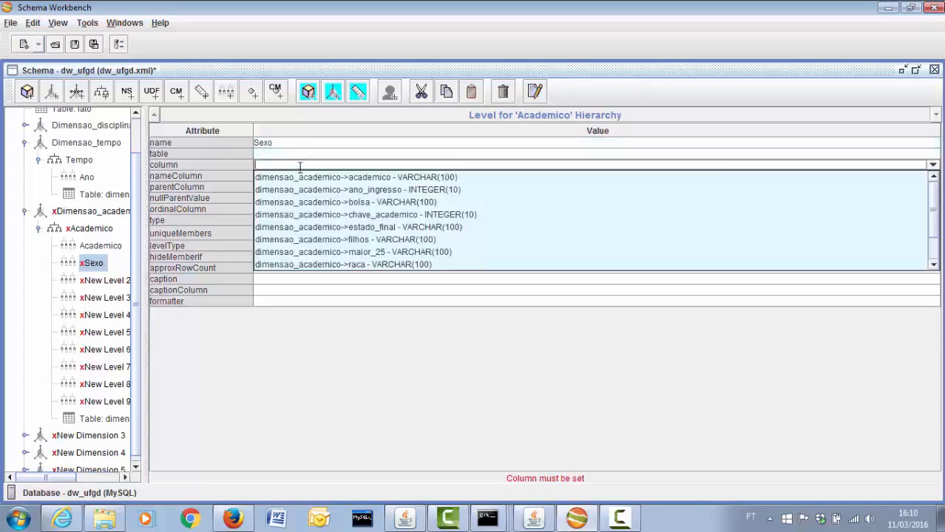
scroll(301, 247, down, 1)
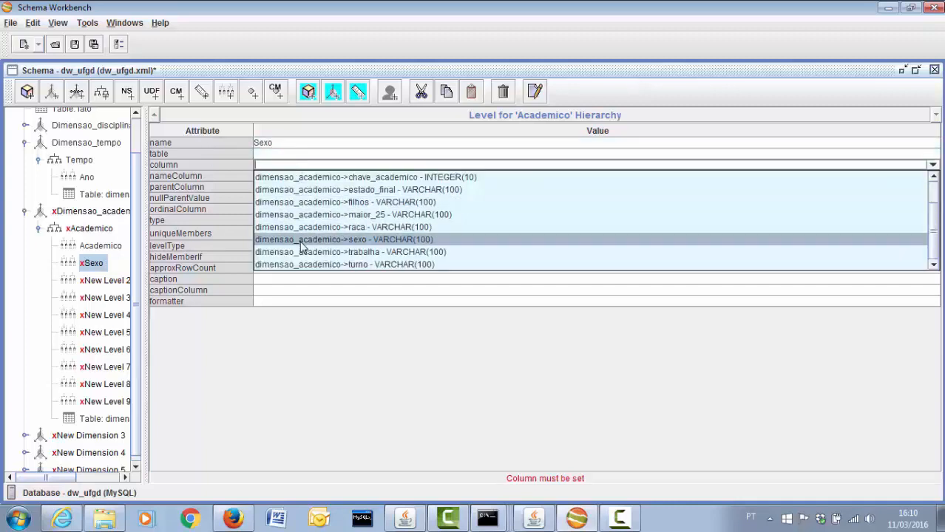
click(303, 240)
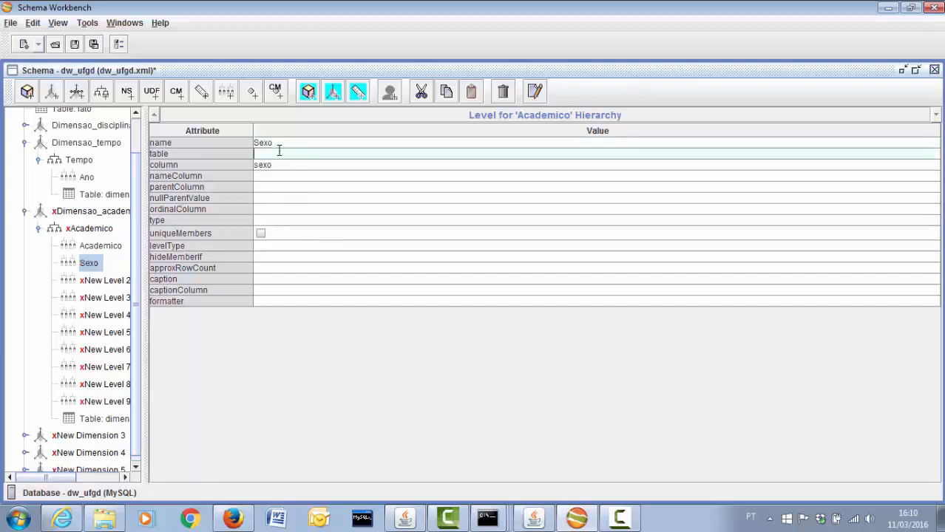
Make Sexo a String level with unique members, levelType Regular and hideMemberIf Never
click(274, 220)
click(266, 233)
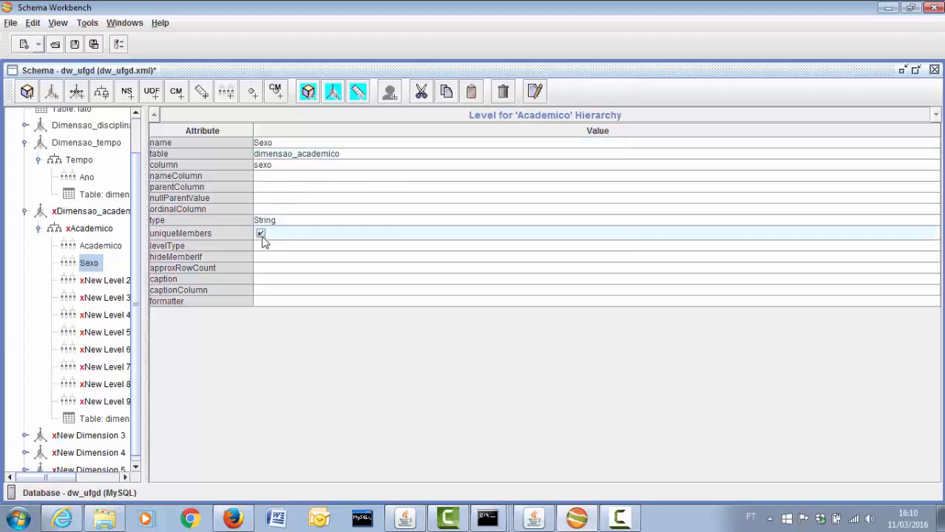
click(265, 246)
click(267, 252)
click(273, 258)
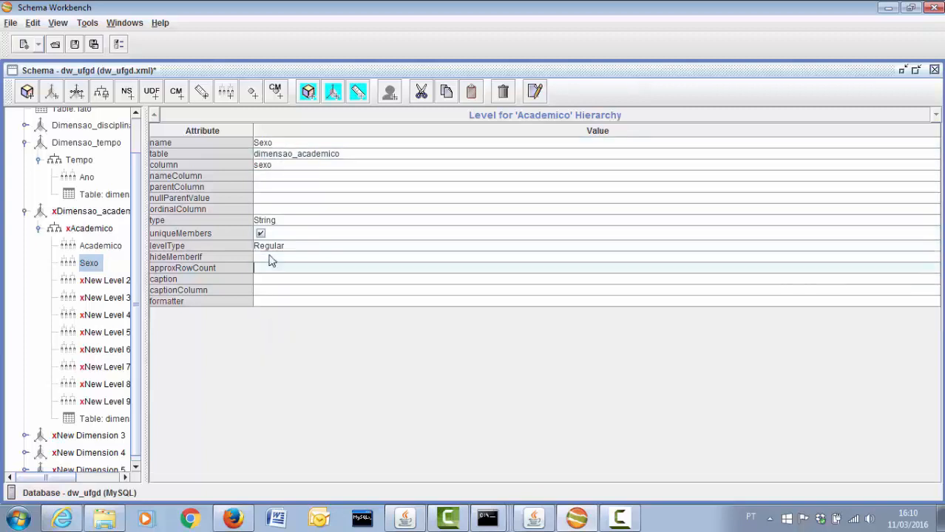
click(269, 258)
click(265, 264)
click(89, 282)
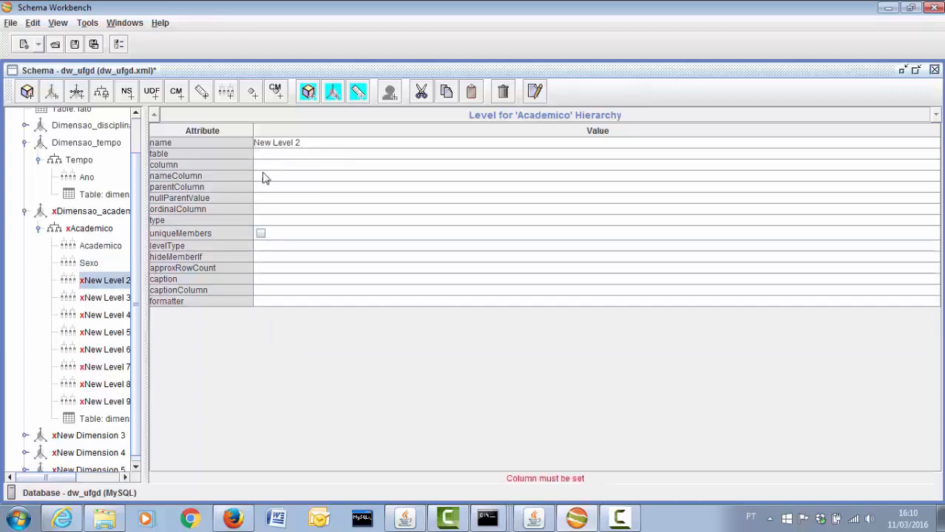
Name New Level 2 'Ano_ingresso' on the ano_ingresso column: Numeric, unique members, Regular, hideMemberIf Never
double_click(302, 145)
text(Ano)
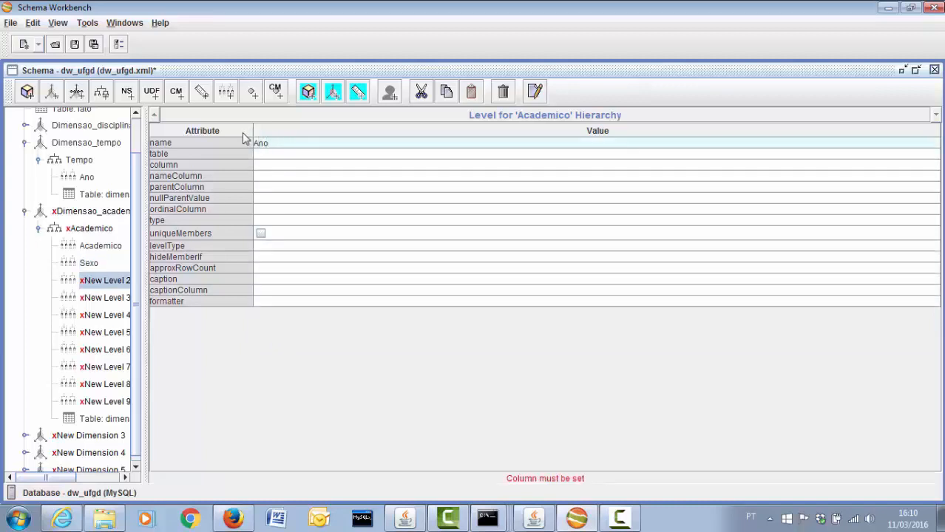
text(_ingresso)
click(264, 166)
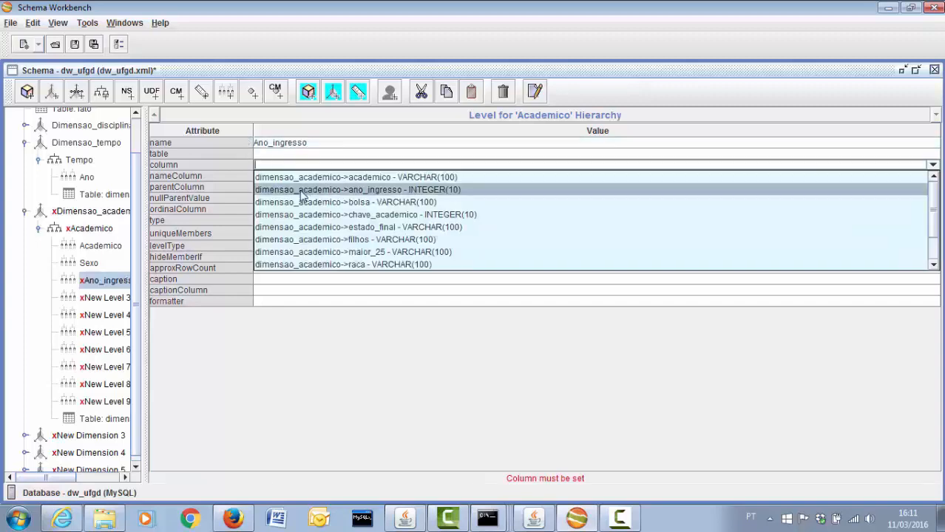
click(301, 190)
click(270, 154)
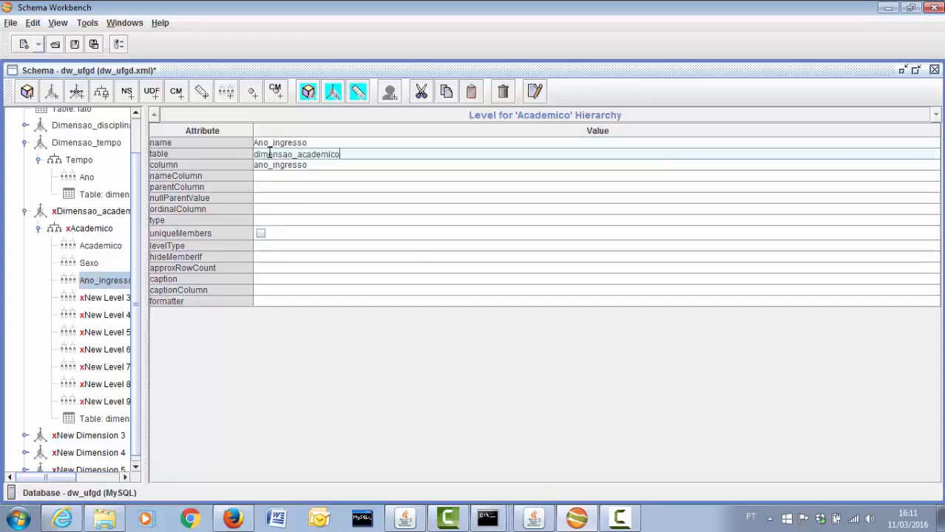
click(270, 220)
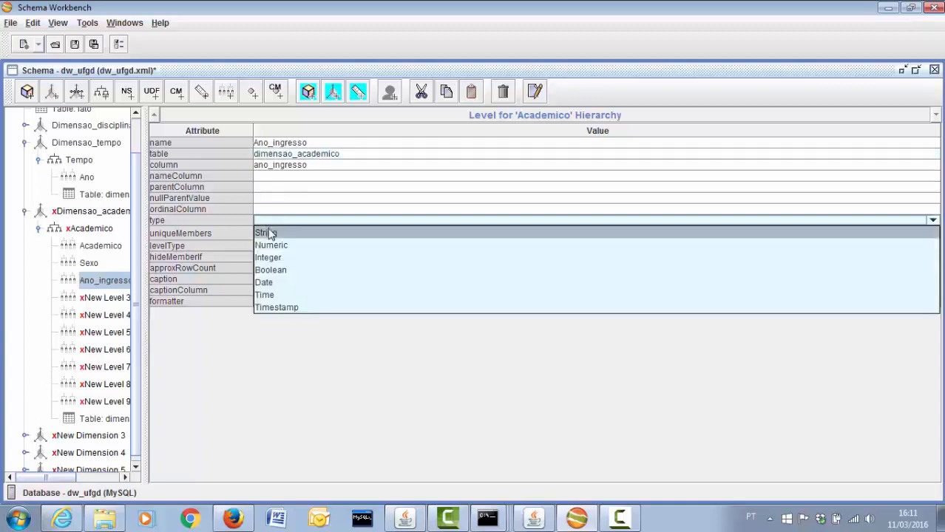
click(271, 246)
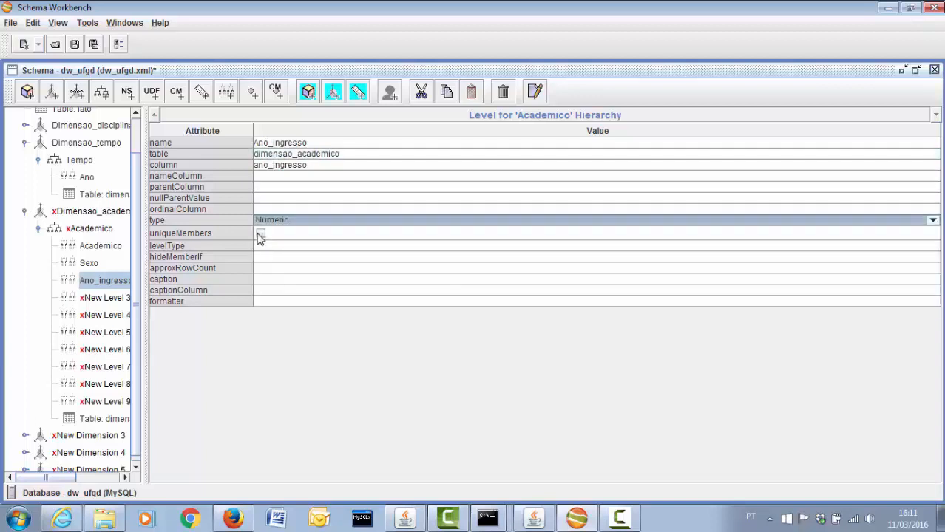
click(260, 235)
click(274, 246)
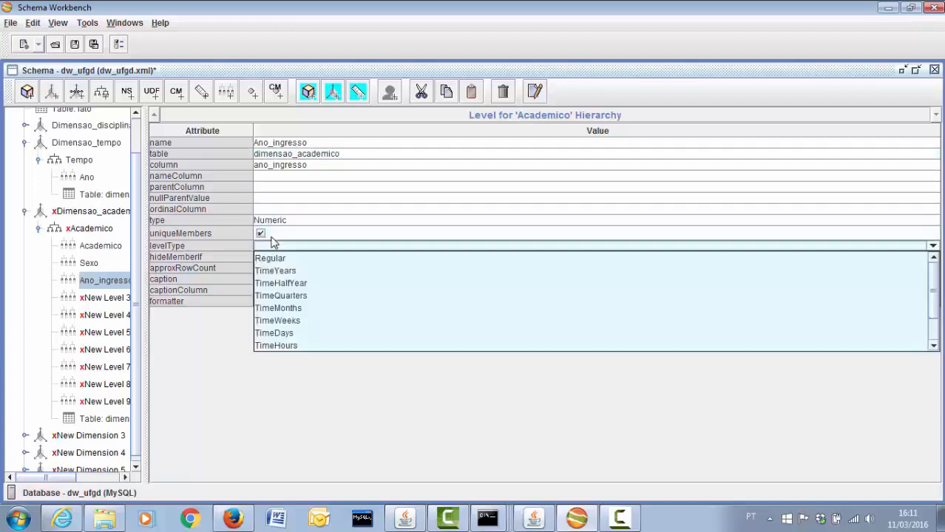
click(268, 258)
click(270, 258)
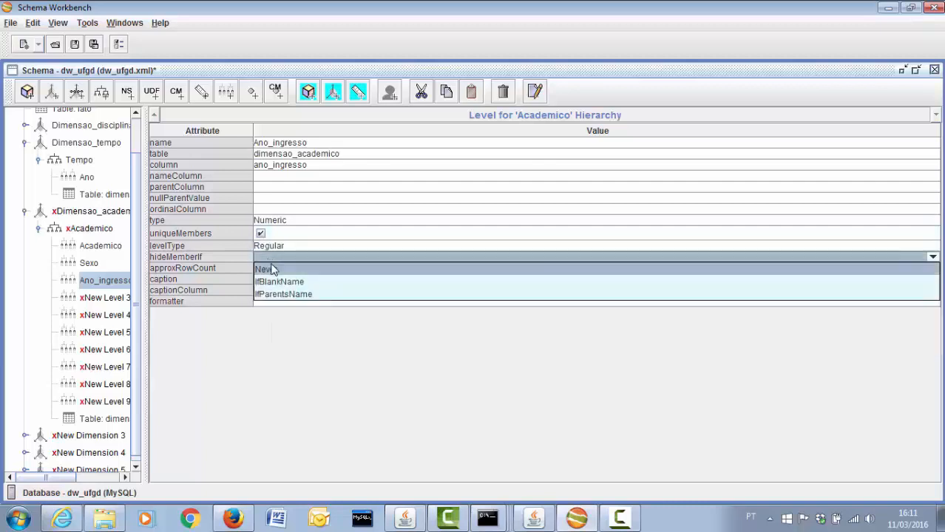
click(270, 268)
Rename New Level 3 to 'Bolsa' on the bolsa column: String, unique members, Regular, hideMemberIf Never
click(107, 298)
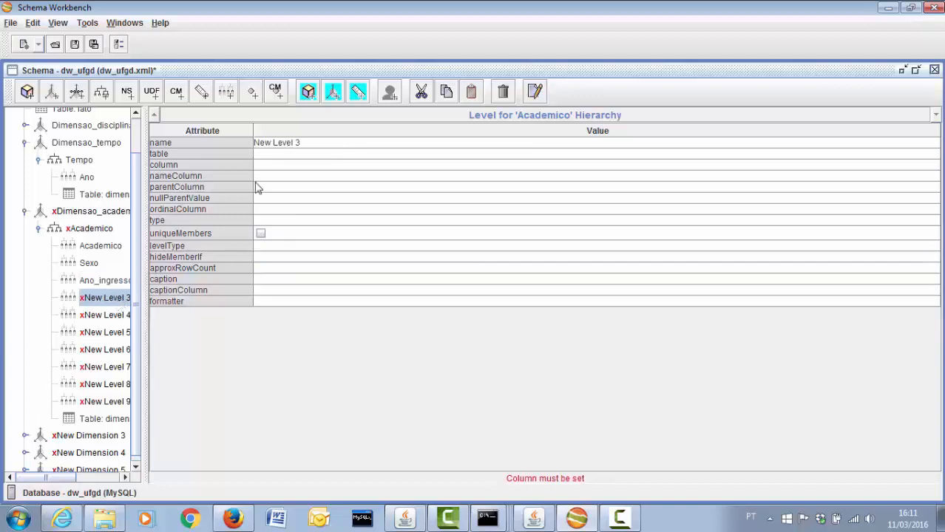
click(310, 145)
text(Bolsa)
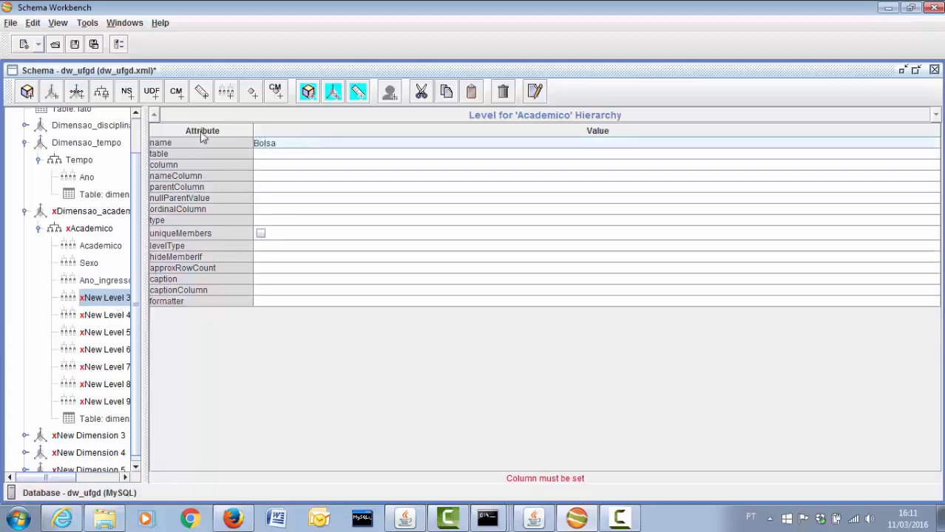
click(268, 164)
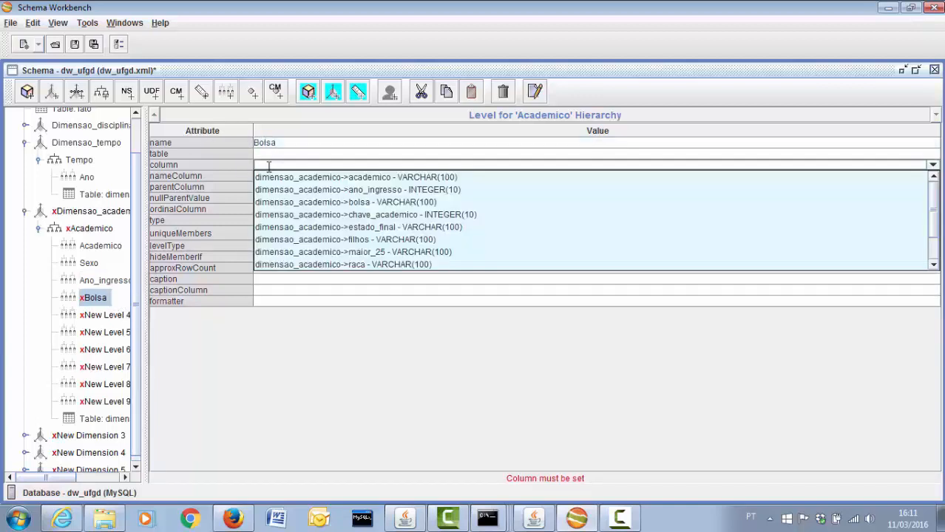
click(294, 202)
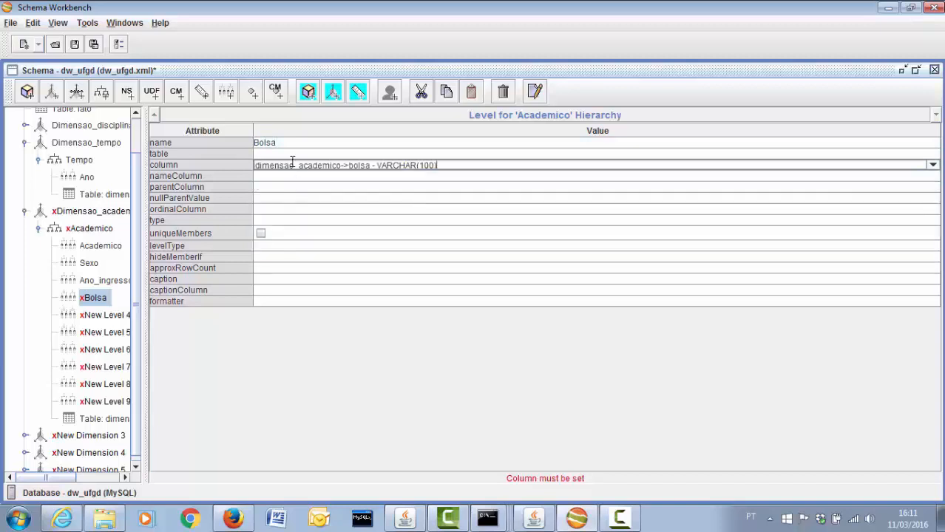
click(290, 154)
click(276, 221)
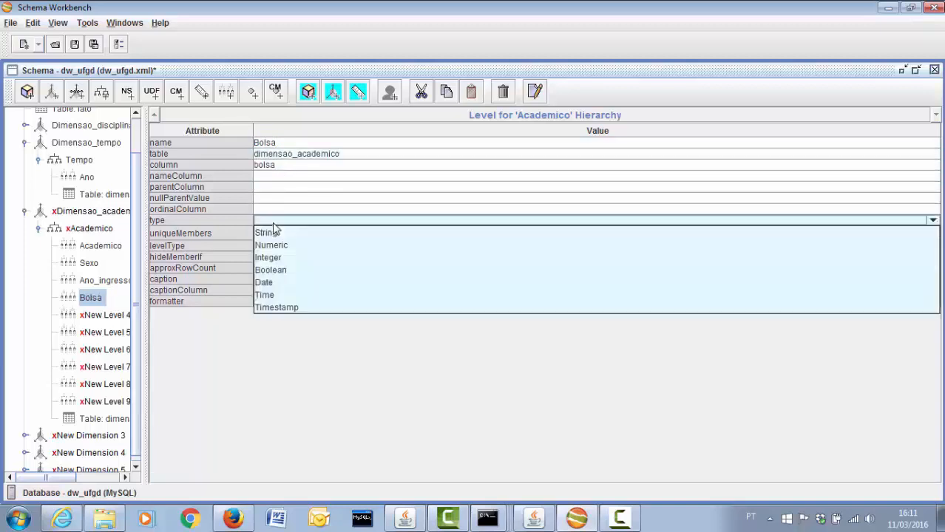
click(276, 233)
click(268, 245)
click(269, 253)
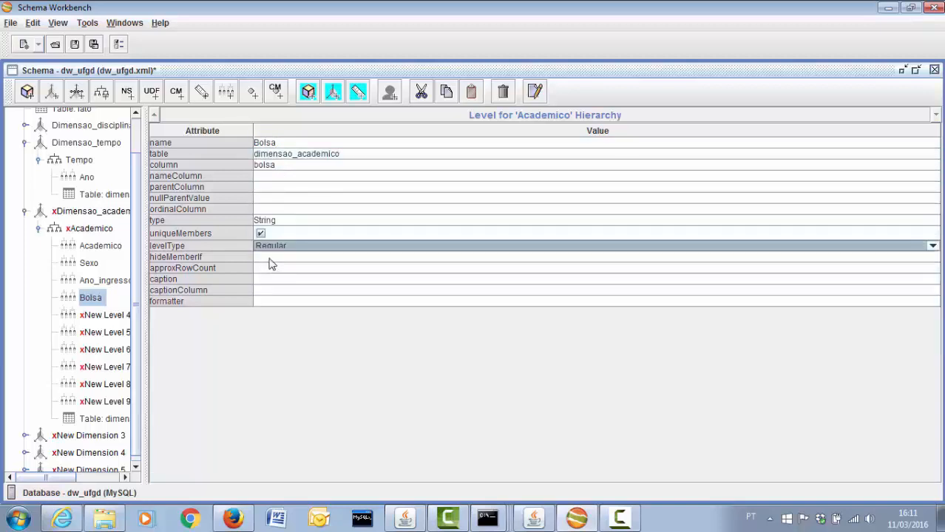
click(271, 258)
click(271, 258)
click(275, 270)
Rename New Level 4 to 'Filhos' on the filhos column: String, unique members, Regular, hideMemberIf Never
click(104, 317)
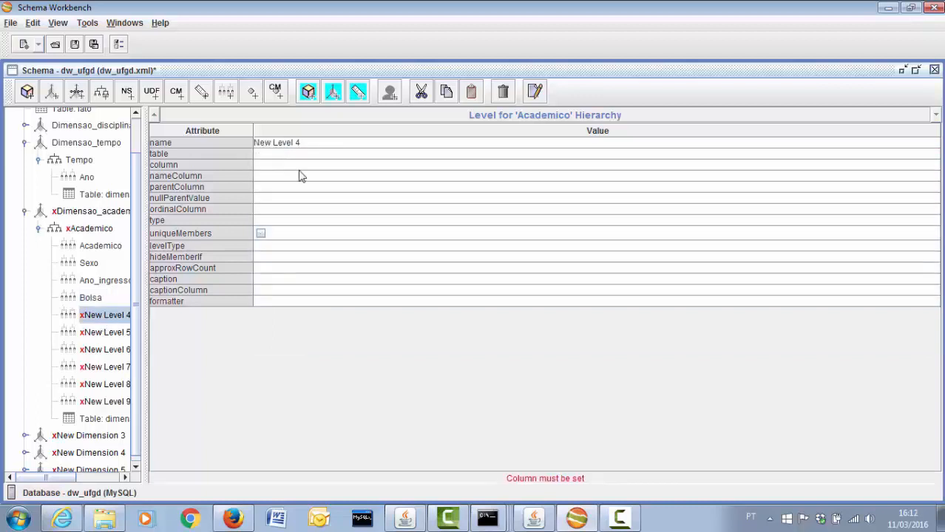
click(310, 145)
click(314, 144)
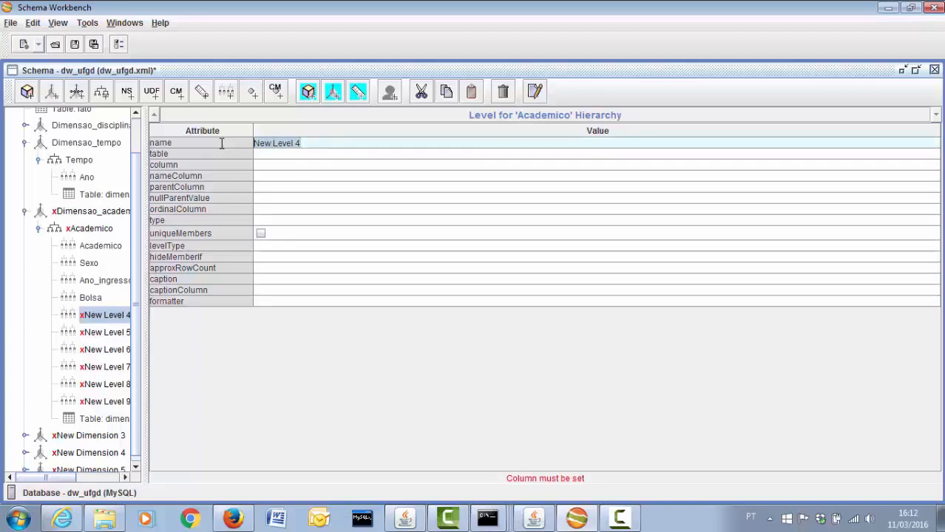
text(Filhos)
click(288, 165)
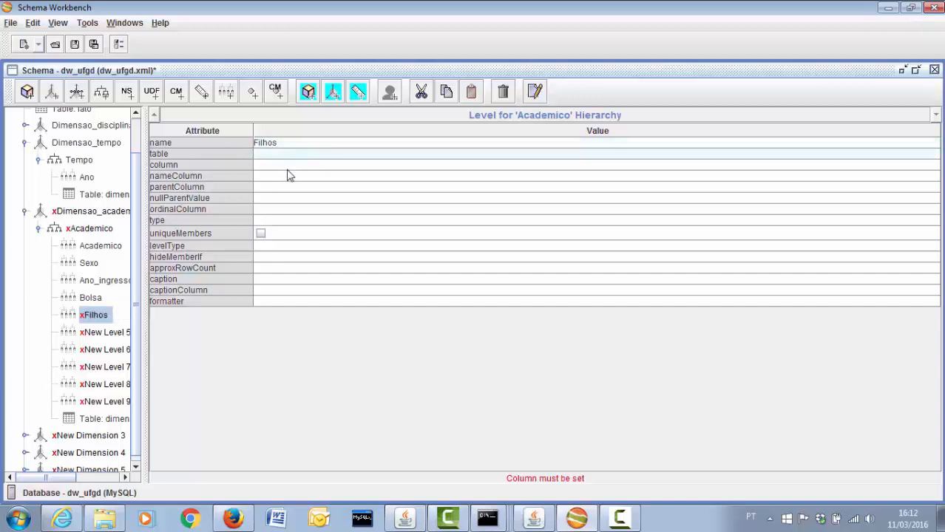
click(289, 166)
click(299, 240)
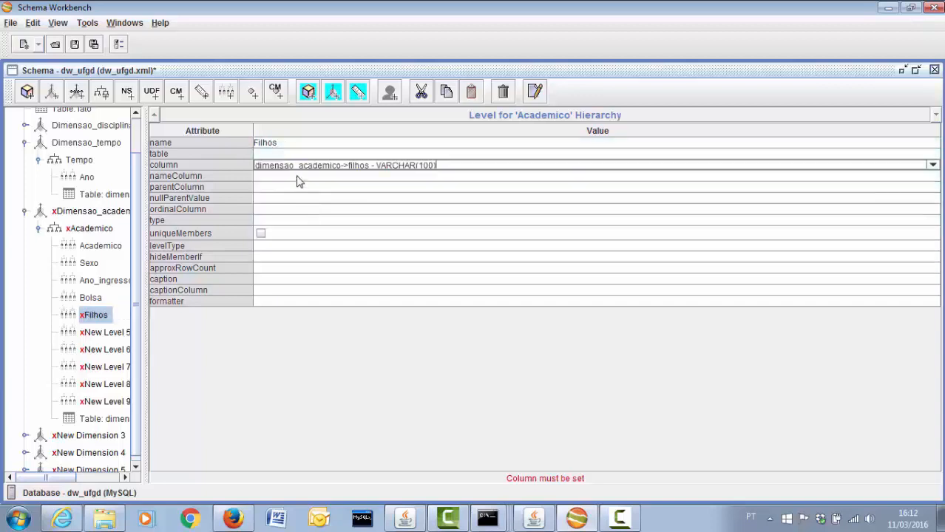
click(291, 153)
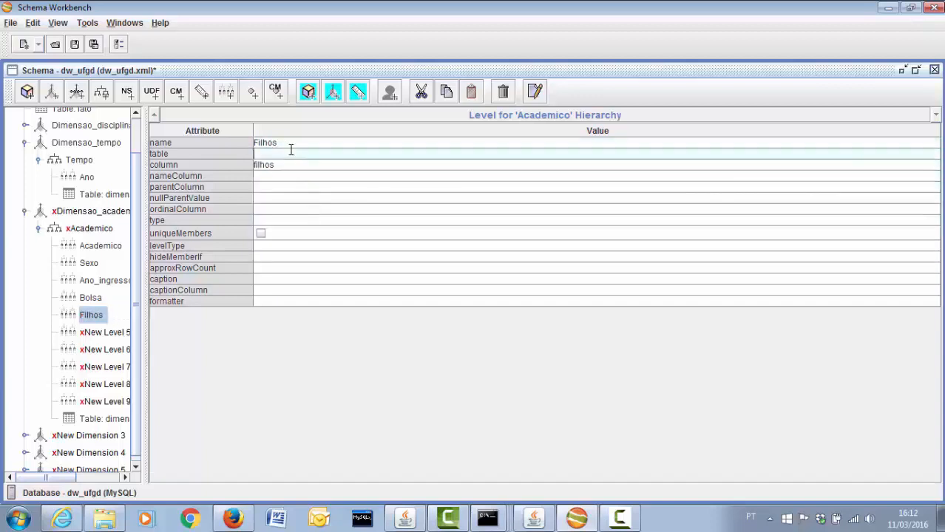
click(271, 222)
click(272, 233)
click(260, 234)
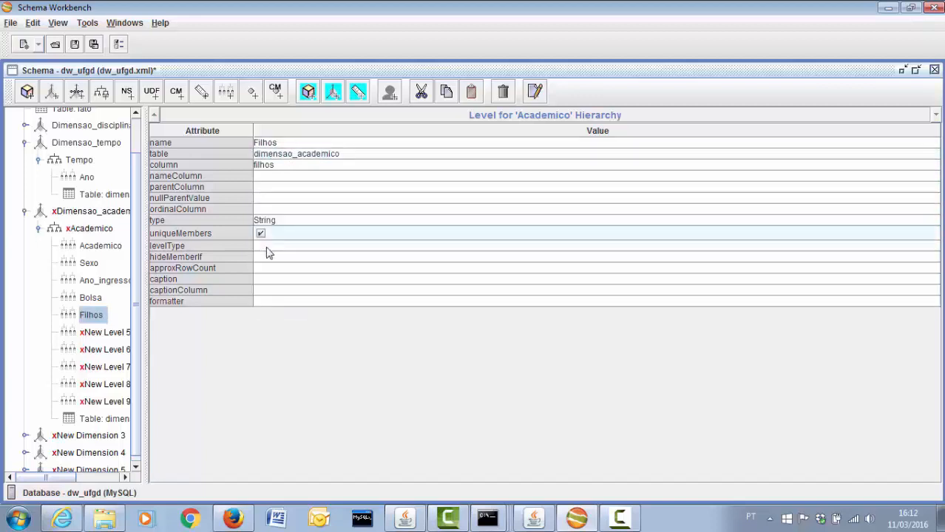
click(267, 247)
click(268, 257)
click(269, 259)
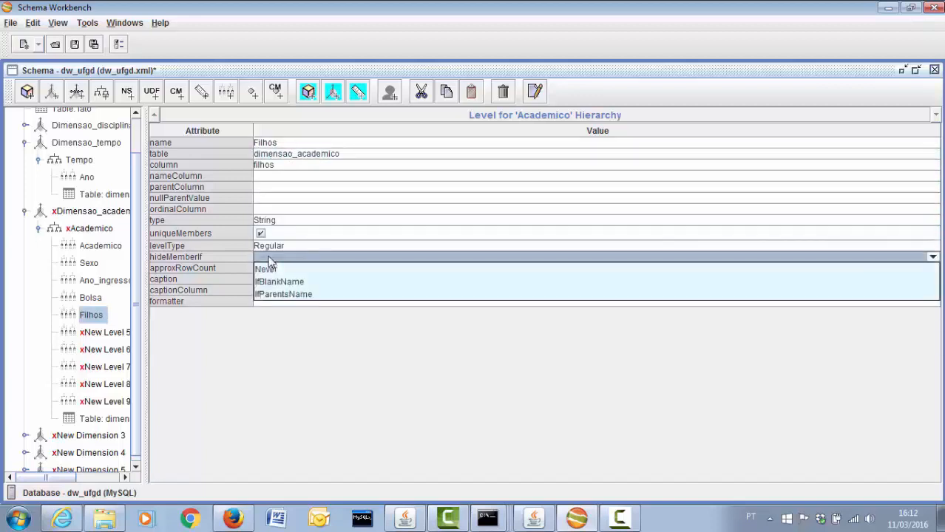
click(267, 269)
Rename New Level 5 to 'Trabalha' on the trabalha column: String, unique members, Regular, hideMemberIf Never
click(103, 332)
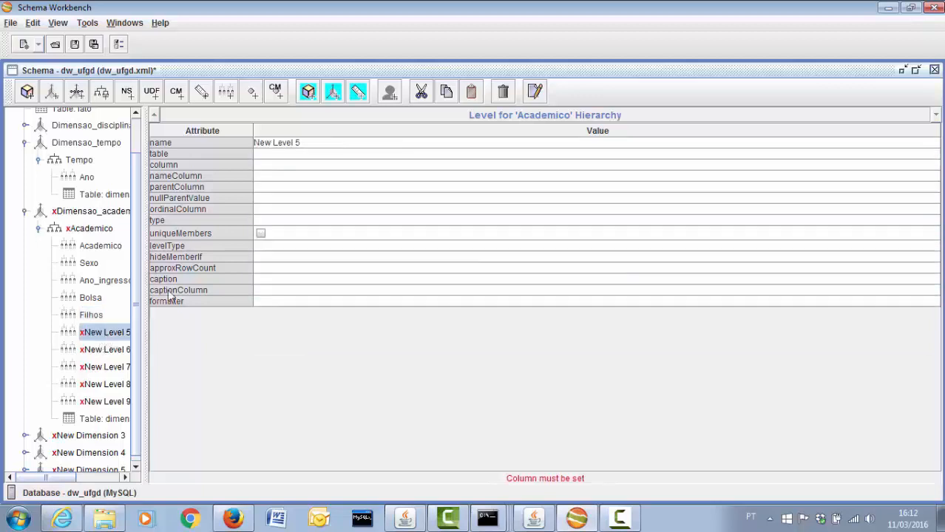
click(312, 142)
drag(312, 144, 251, 137)
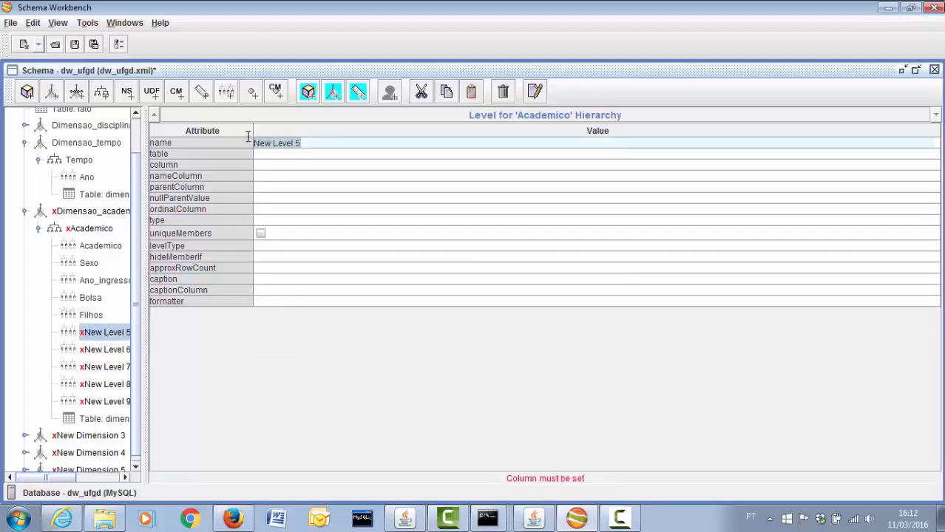
text(S)
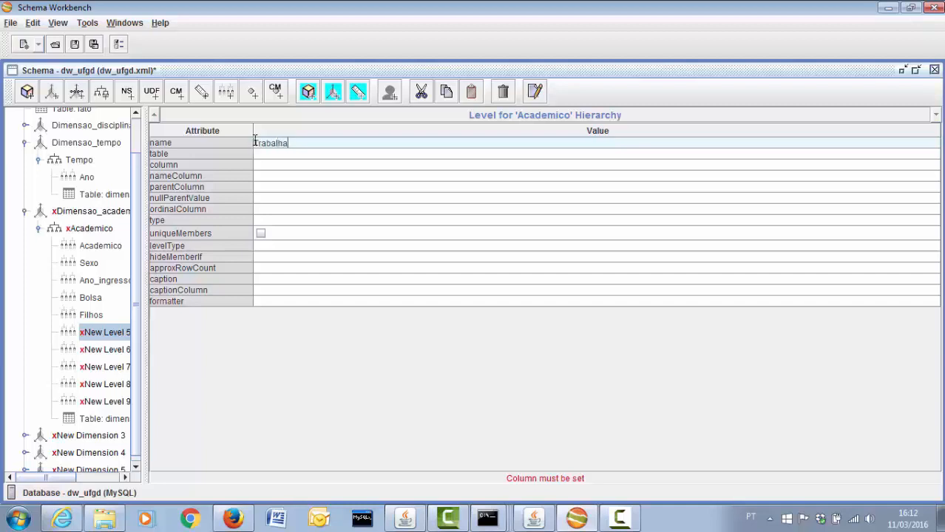
click(279, 165)
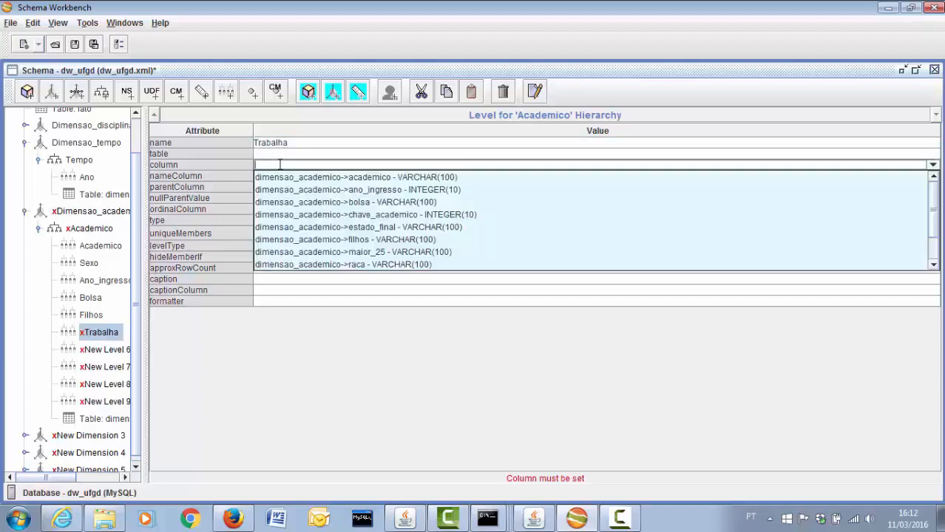
scroll(314, 211, down, 1)
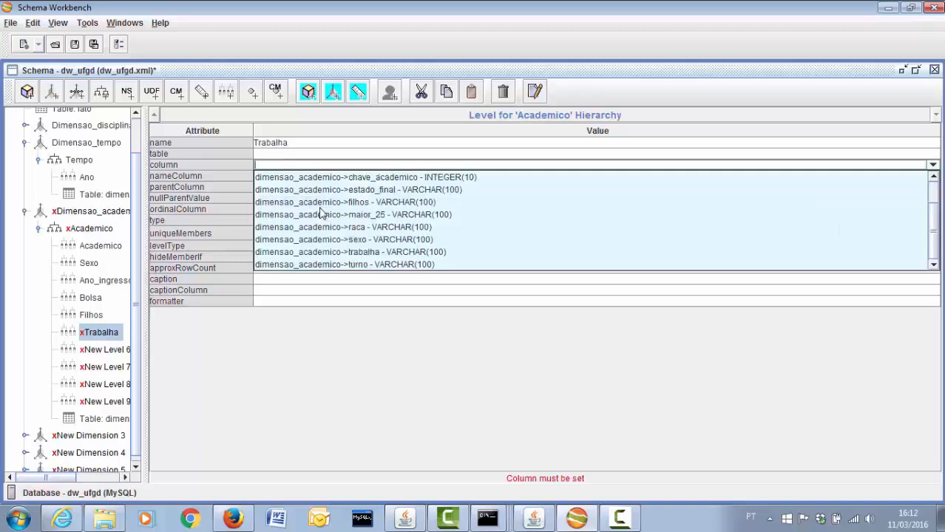
click(323, 252)
click(264, 221)
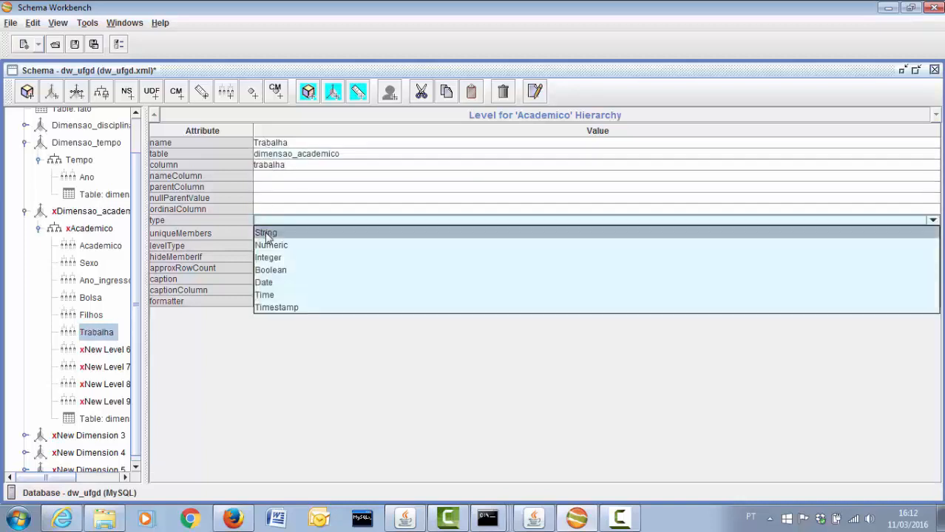
click(266, 233)
click(272, 245)
click(272, 255)
click(270, 257)
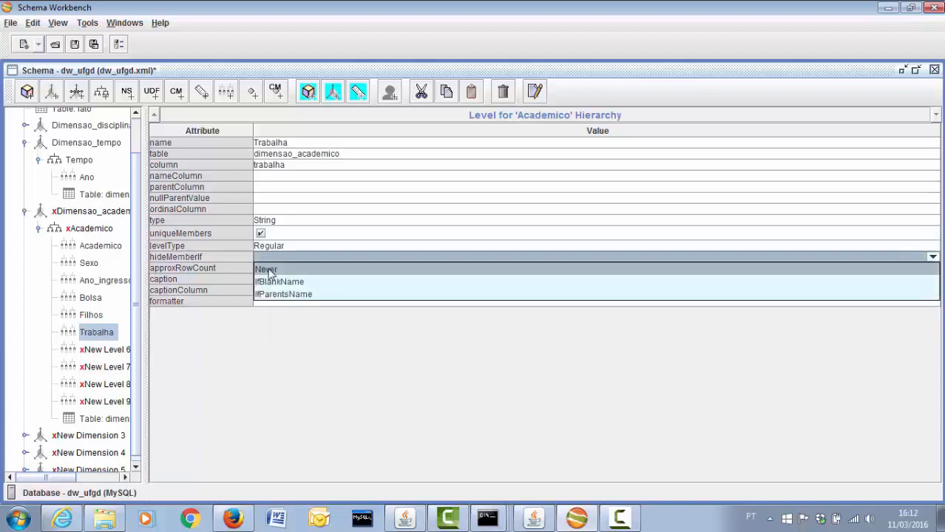
click(268, 270)
click(103, 350)
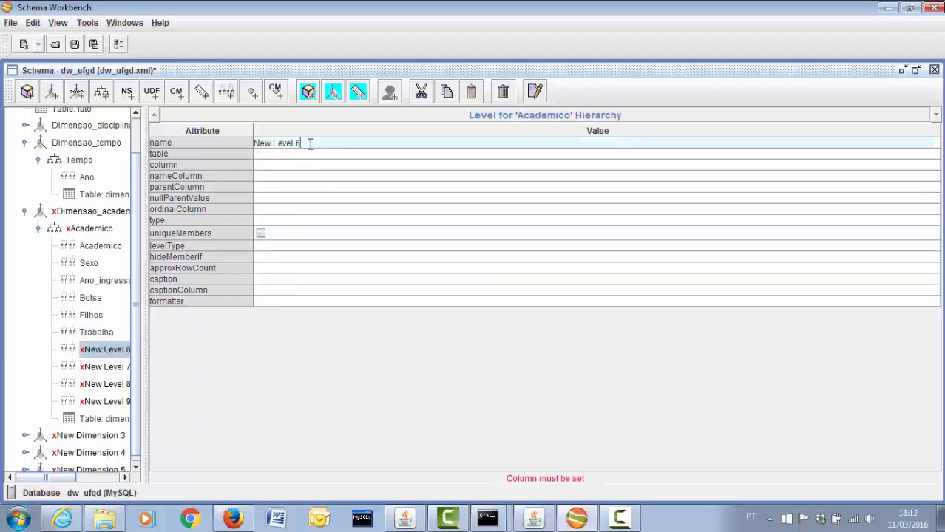
Rename New Level 6 to 'Turno' on the turno column: String, unique members, Regular, hideMemberIf Never
drag(310, 144, 242, 139)
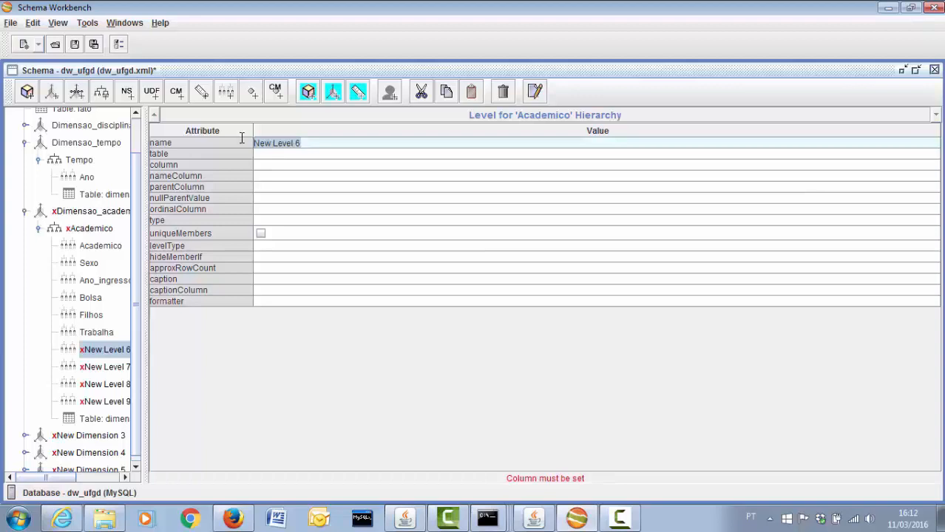
text(Turno)
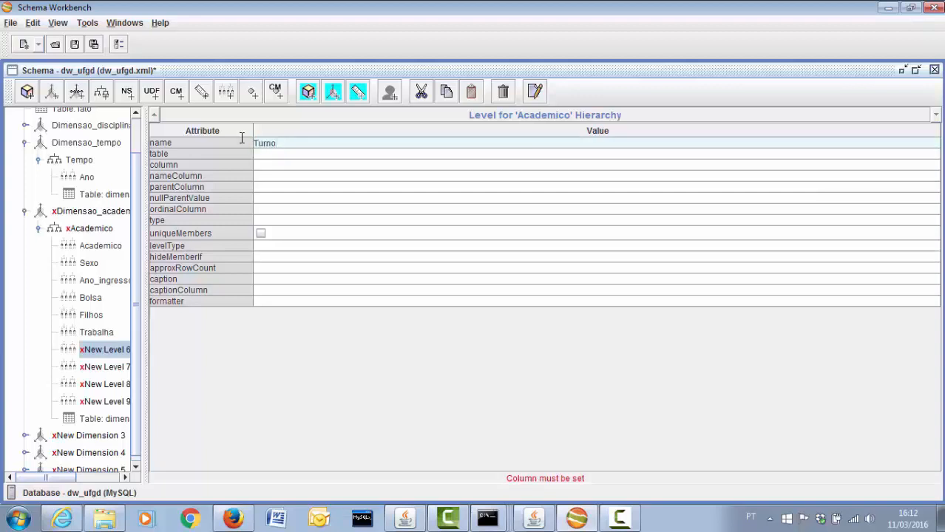
click(272, 165)
scroll(302, 233, down, 1)
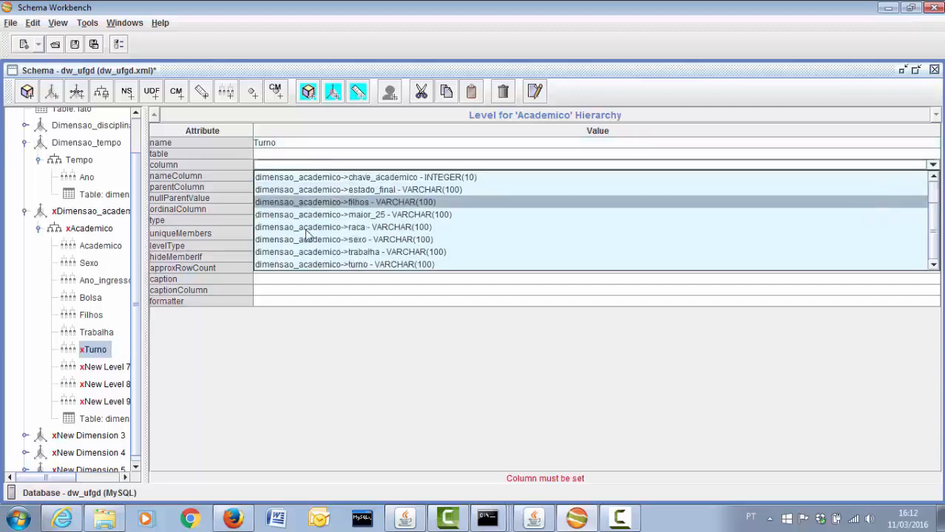
click(304, 264)
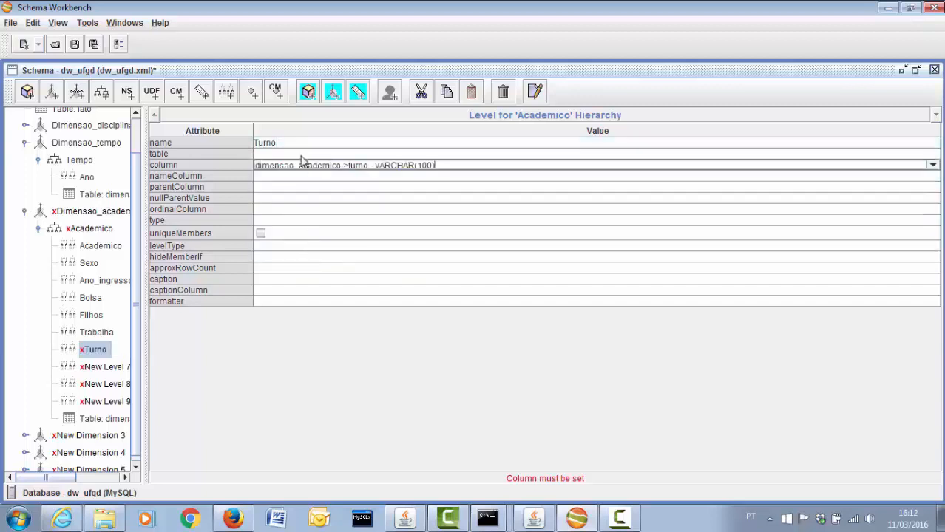
click(274, 222)
click(272, 232)
click(267, 233)
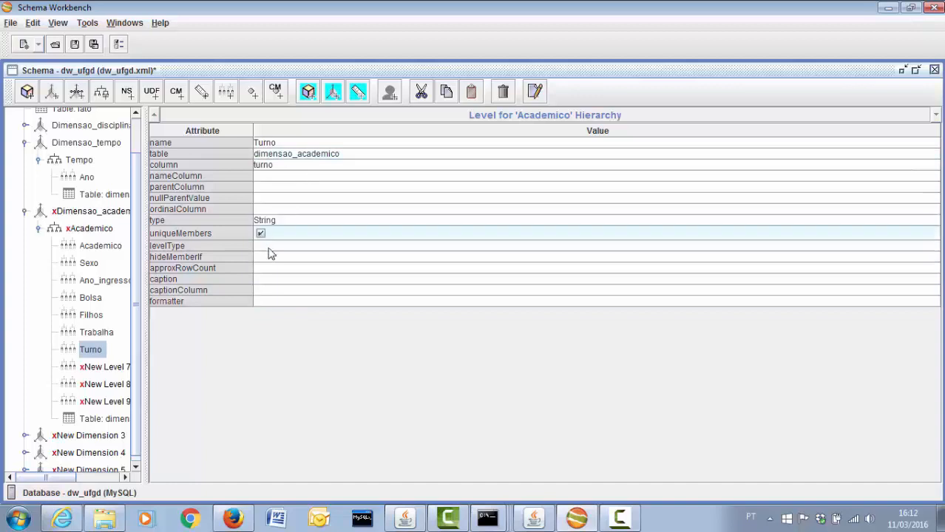
click(270, 249)
click(270, 259)
click(269, 259)
click(268, 270)
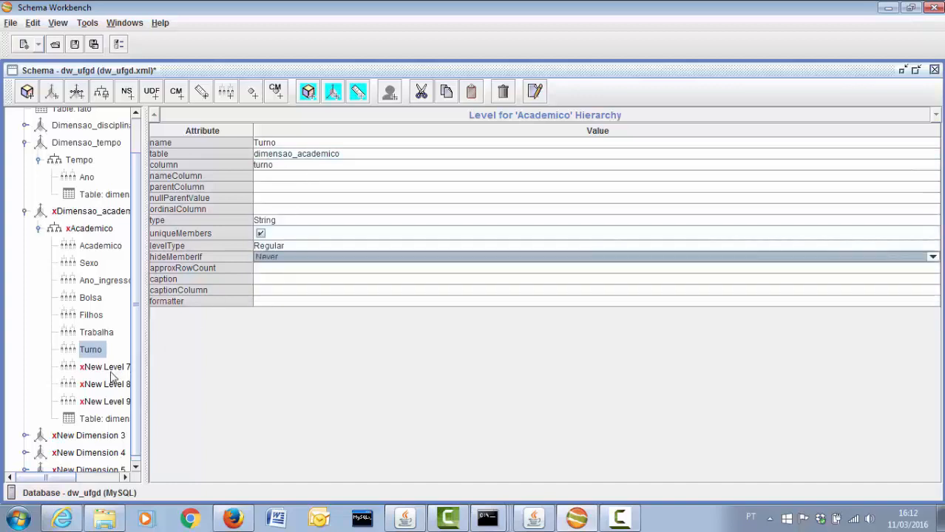
Rename New Level 7 to 'Raca' on the raca column: String, unique members, Regular, hideMemberIf Never
click(111, 370)
click(248, 143)
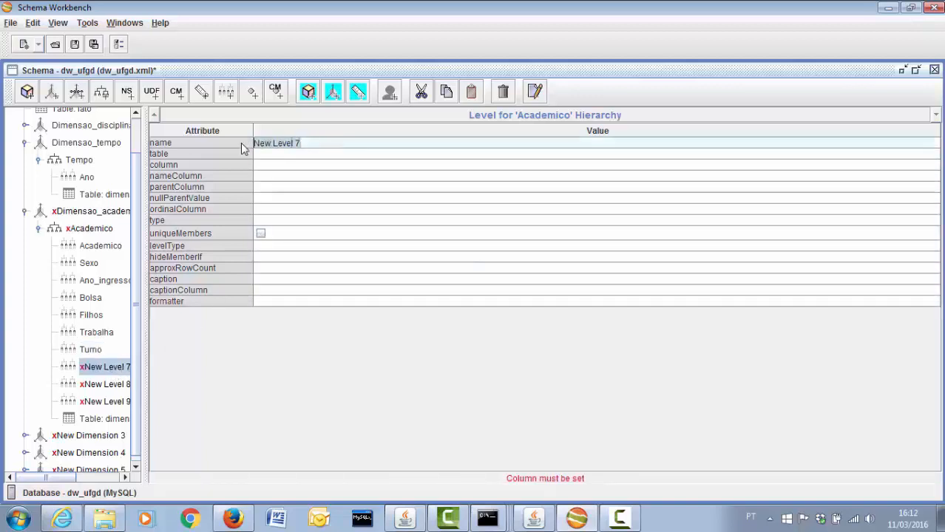
text(Raca)
click(297, 163)
click(297, 163)
click(287, 264)
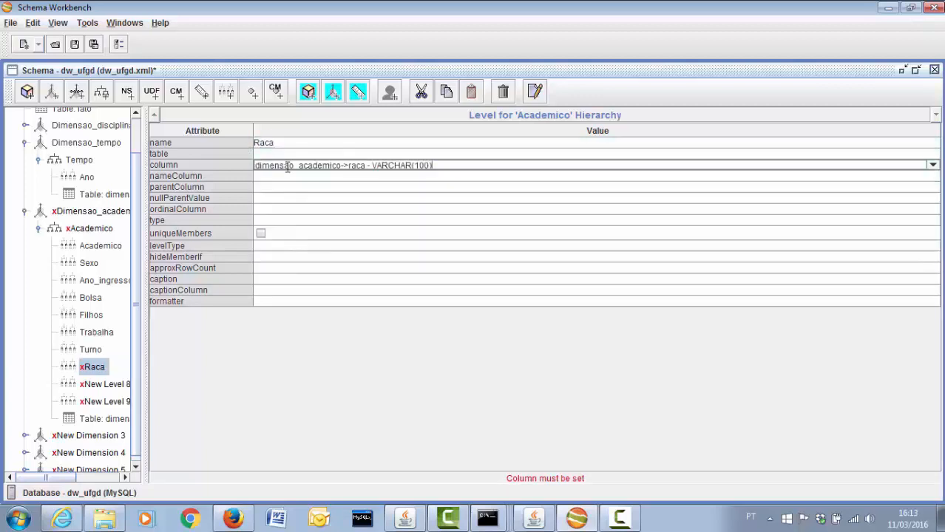
click(290, 155)
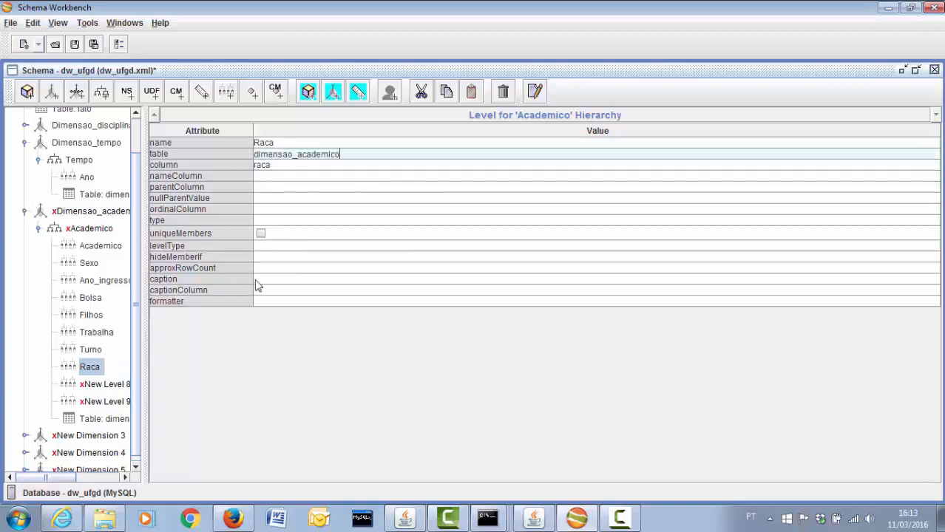
click(260, 222)
click(261, 231)
click(260, 234)
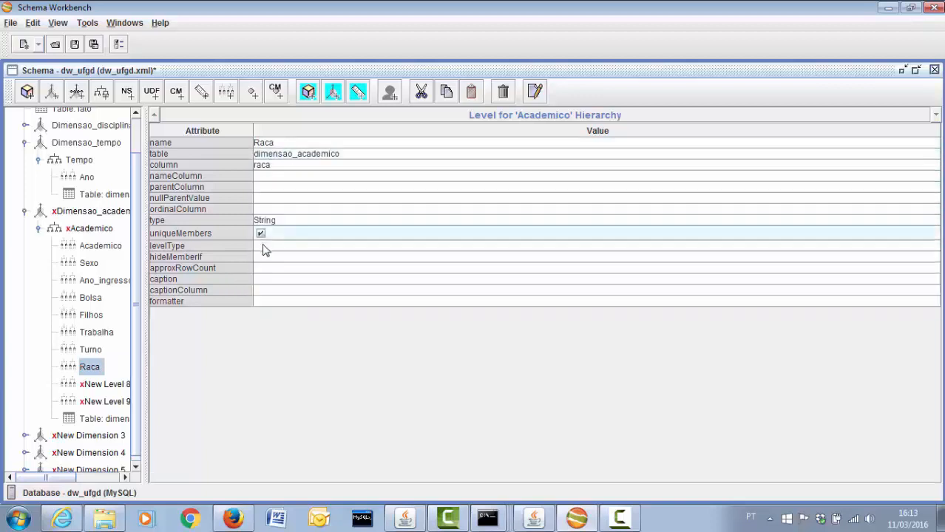
click(264, 245)
click(266, 257)
click(267, 256)
click(267, 268)
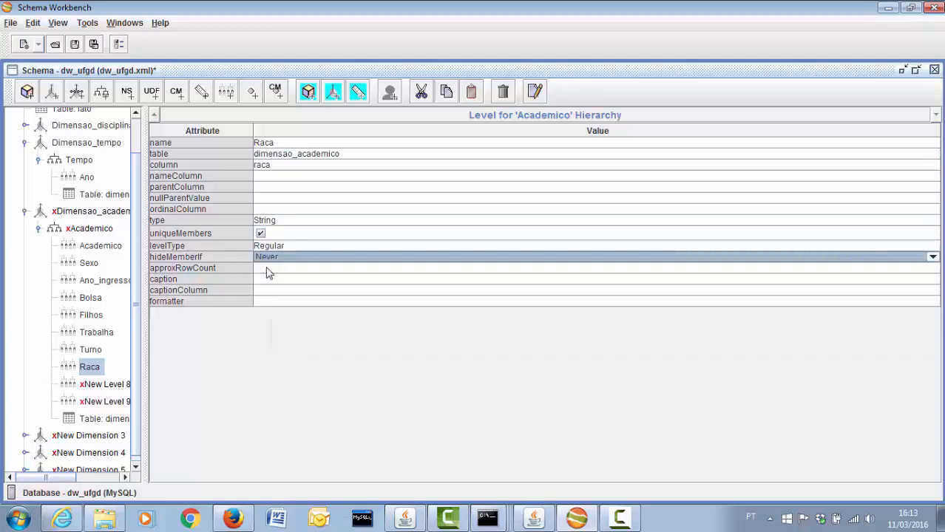
click(105, 384)
click(309, 146)
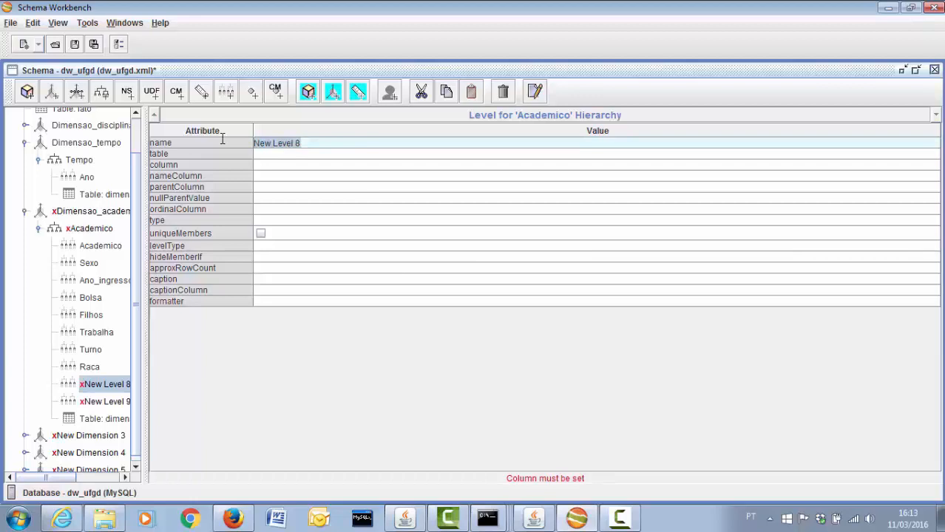
Name New Level 8 'Maior_25' on the maior_25 column: String, unique members, Regular, hideMemberIf Never
text(Maior_)
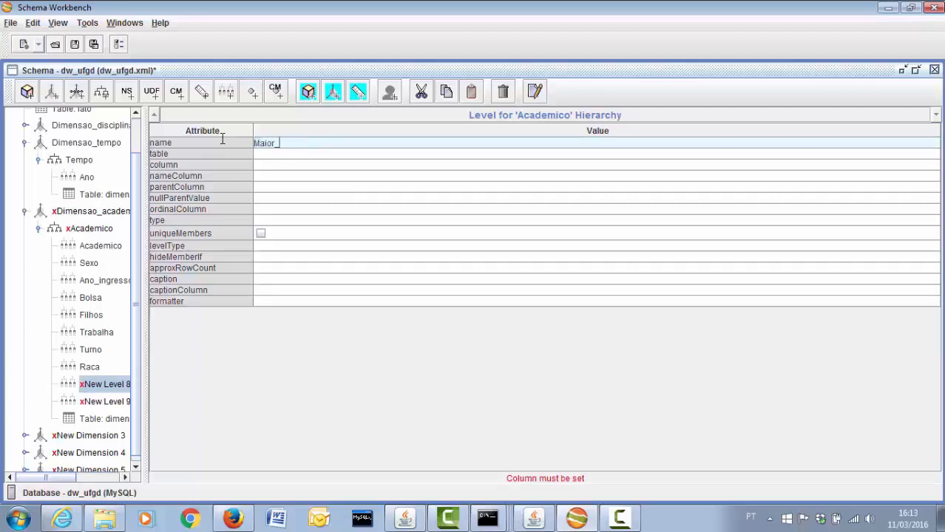
text(25)
click(274, 164)
click(296, 253)
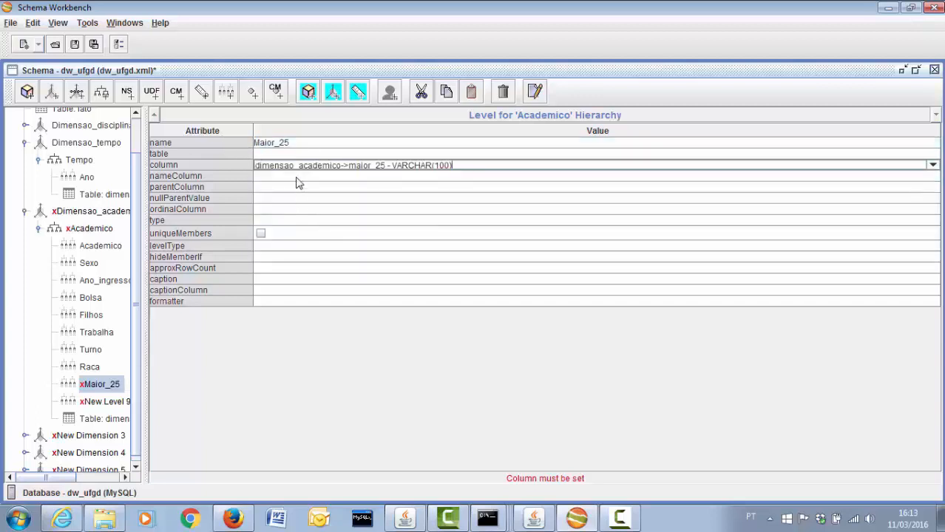
click(296, 153)
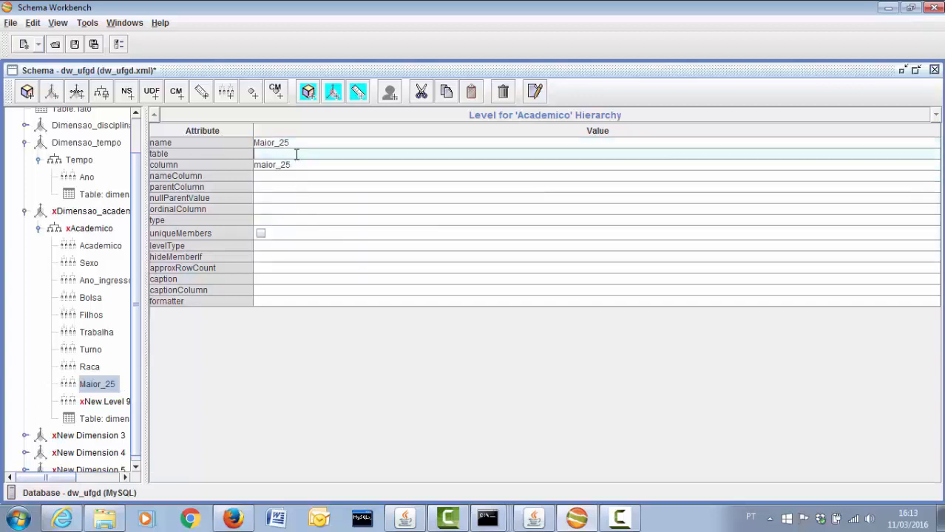
click(264, 221)
click(268, 224)
click(265, 232)
click(260, 234)
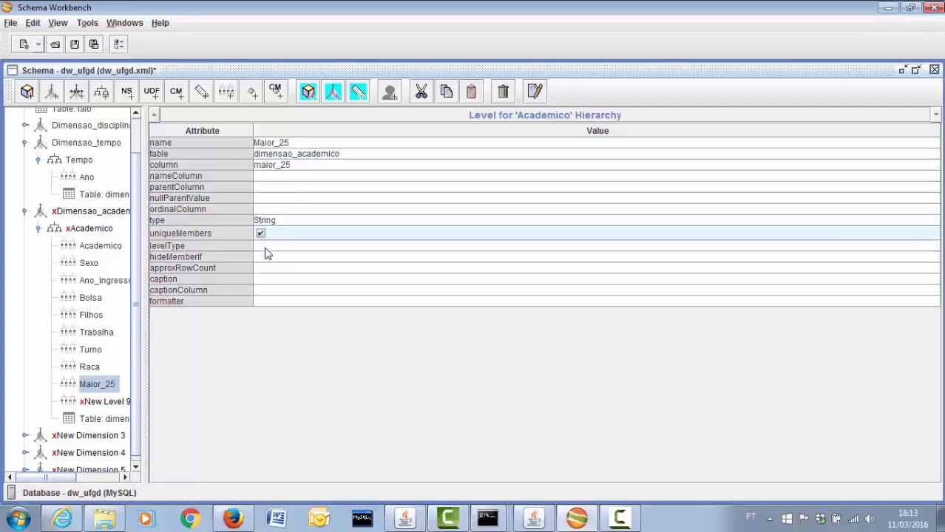
click(268, 248)
click(268, 258)
click(267, 259)
click(266, 269)
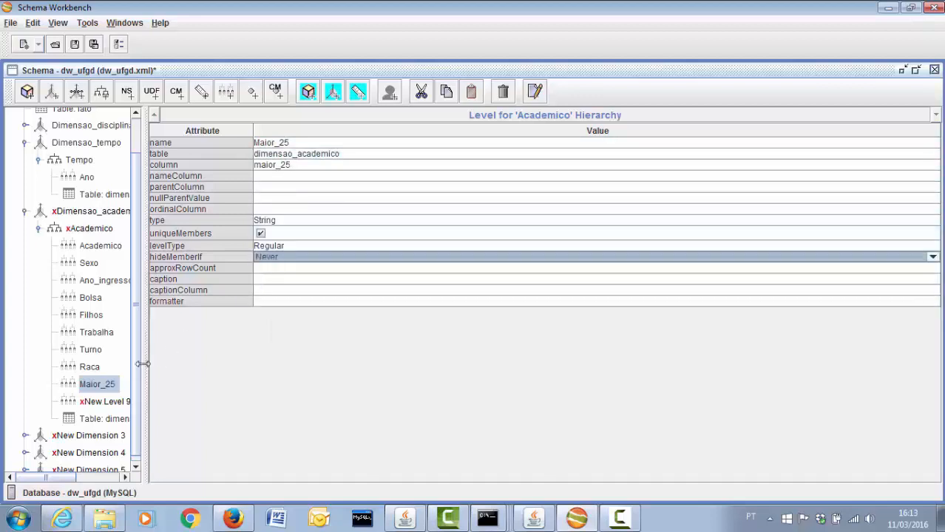
Rename New Level 9 to 'Estado_final' on estado_final as a unique Regular String level, then collapse Dimensao_academico
click(118, 403)
click(299, 143)
drag(299, 142, 249, 140)
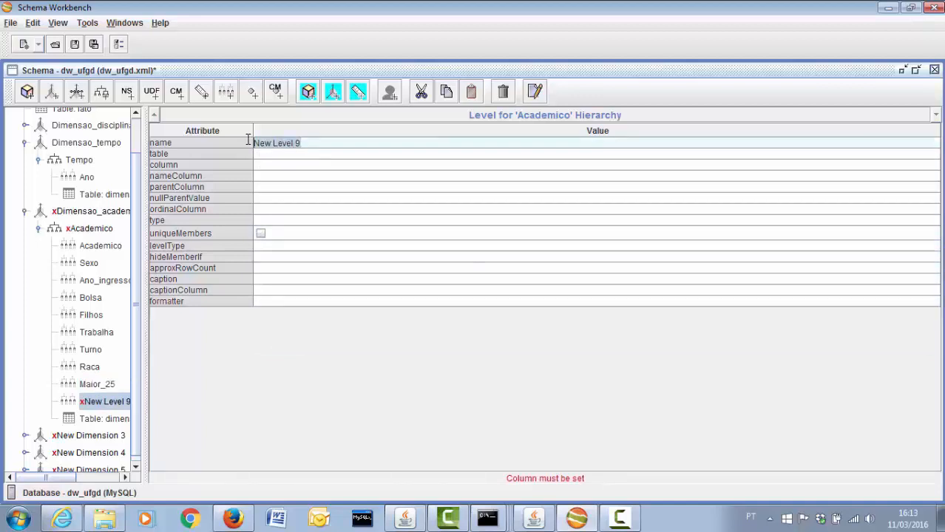
text(Estado_final)
click(270, 165)
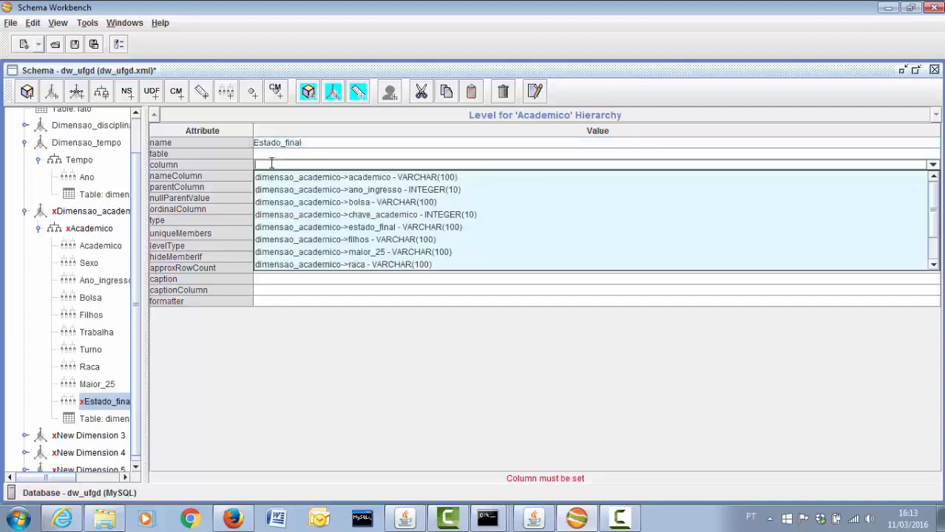
scroll(328, 243, down, 1)
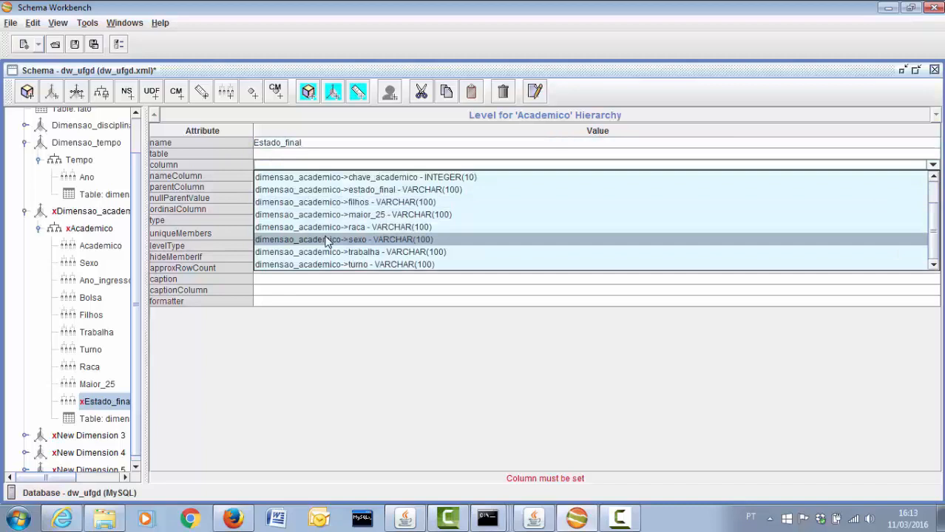
click(311, 189)
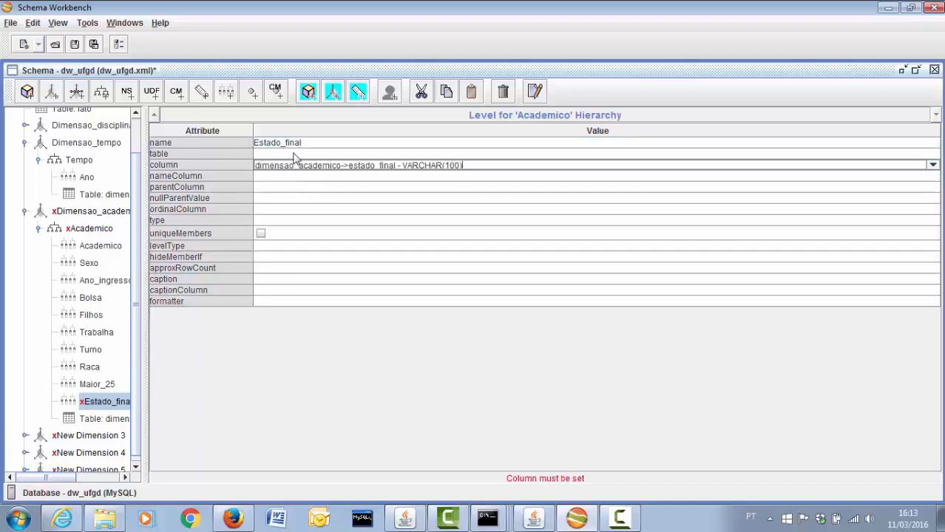
click(268, 221)
click(267, 234)
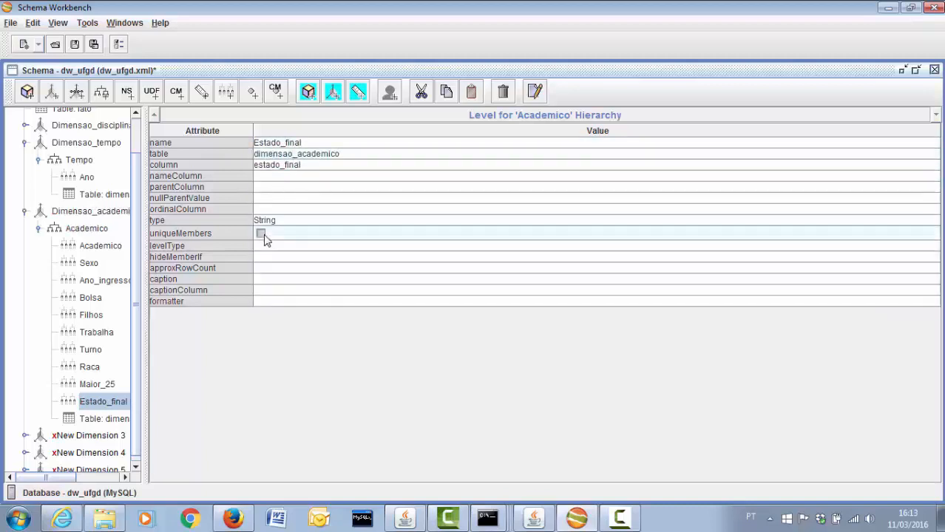
click(260, 233)
click(265, 246)
click(262, 255)
click(263, 258)
click(264, 269)
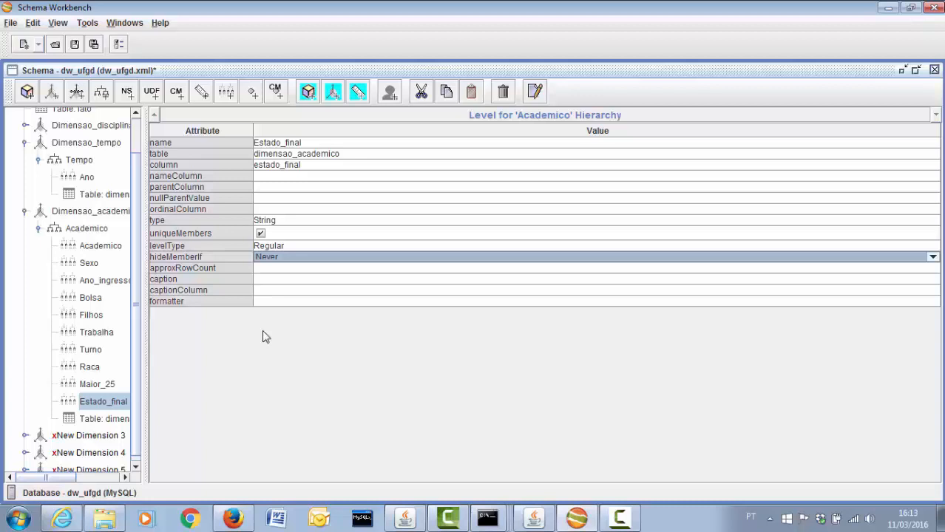
click(26, 212)
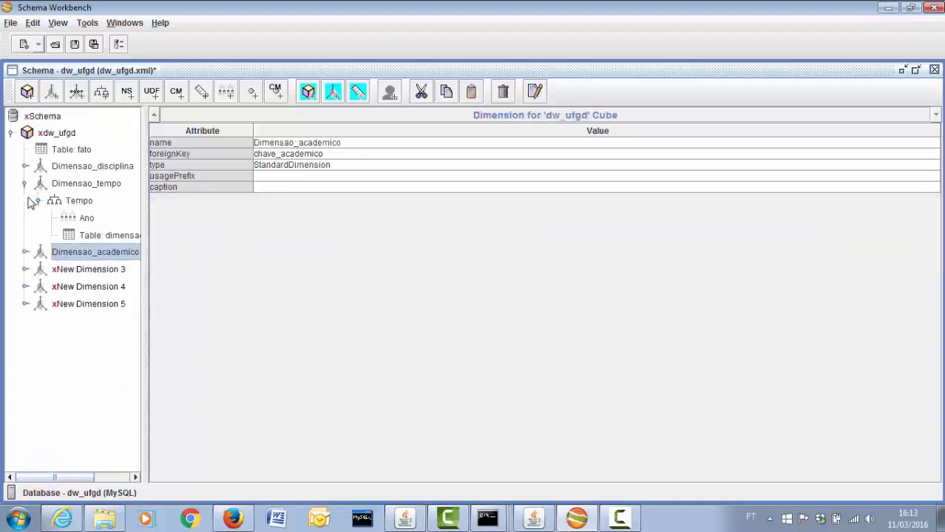
Collapse Dimensao_tempo and start overwriting New Dimension 3's name, beginning with 'D'
click(26, 184)
click(70, 224)
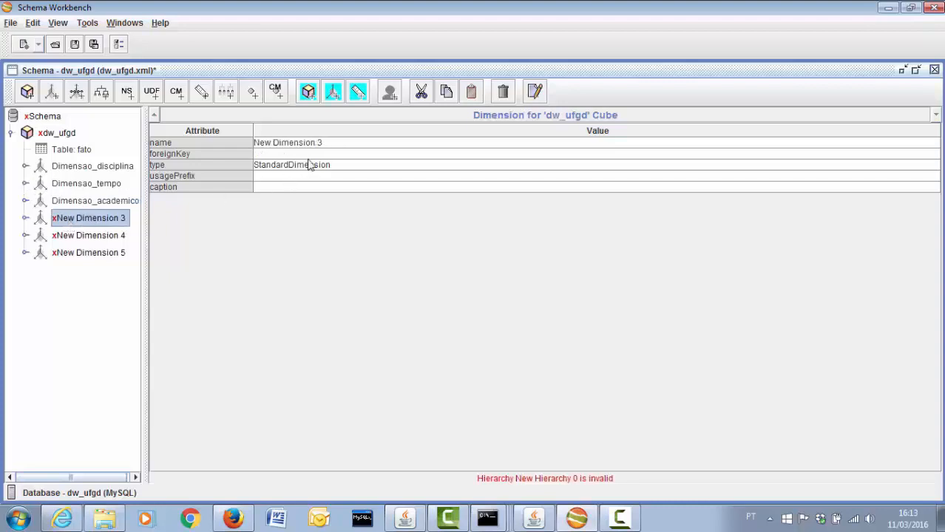
click(312, 142)
drag(312, 142, 196, 139)
text(Dimensao_geografia)
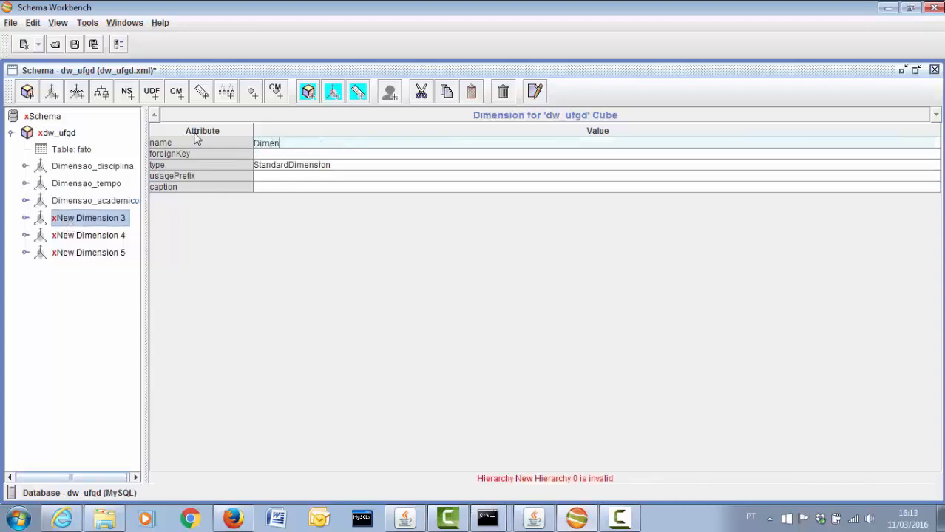
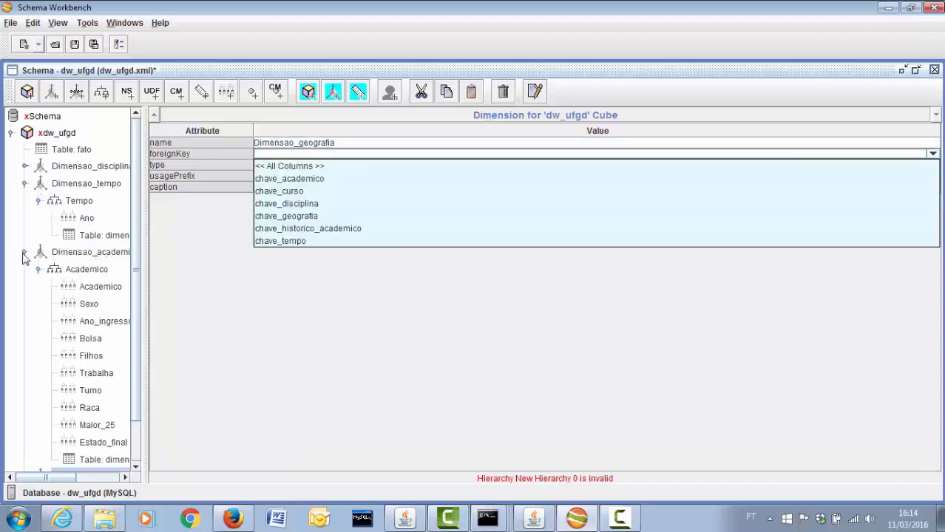
Collapse Dimensao_academico and expand Dimensao_geografia to reveal its New Hierarchy 0
click(26, 253)
click(26, 269)
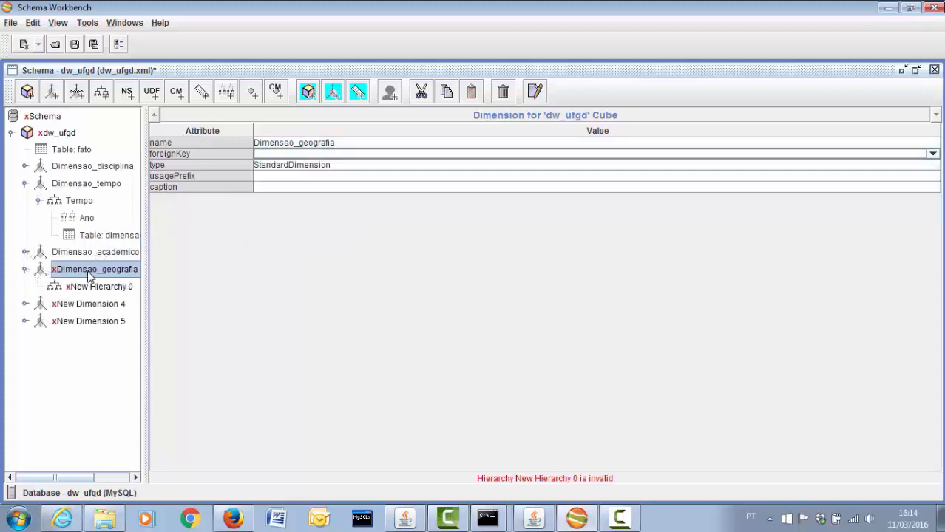
right_click(89, 273)
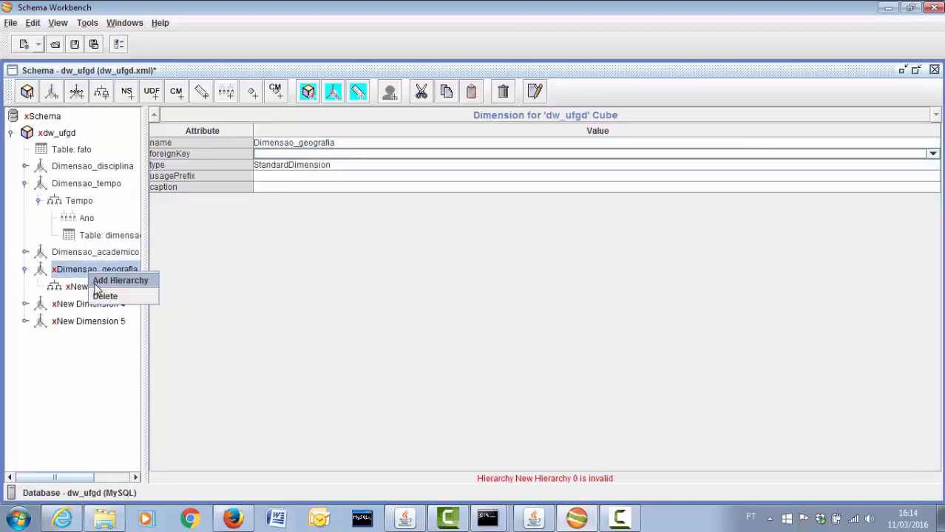
Add a hierarchy to Dimensao_geografia, then delete the extra New Hierarchy 1
click(97, 284)
click(138, 462)
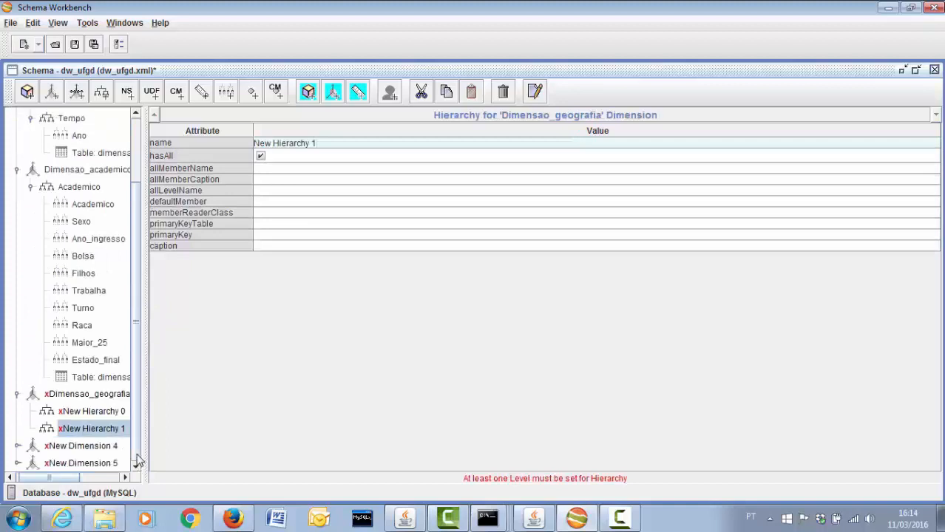
right_click(101, 430)
click(111, 512)
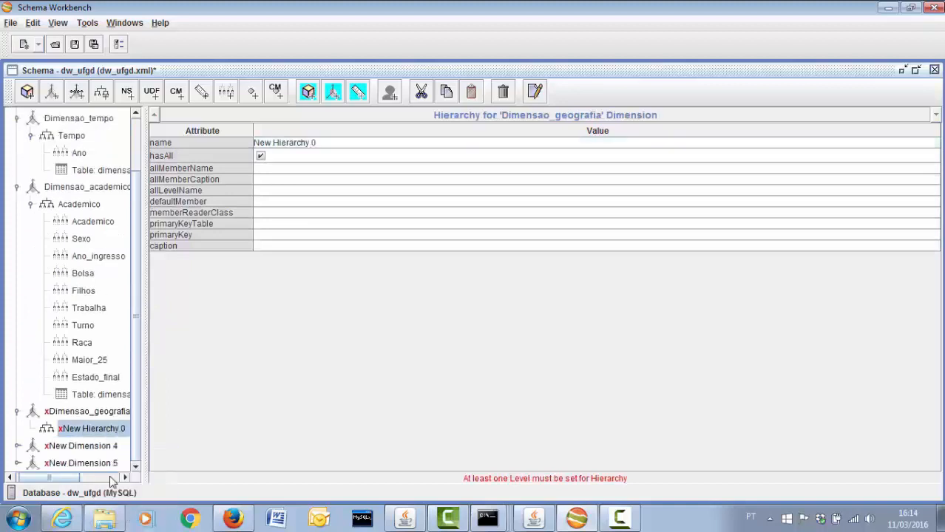
Add a table under New Hierarchy 0 and set it to the dimensao_geografia dimension table
right_click(87, 430)
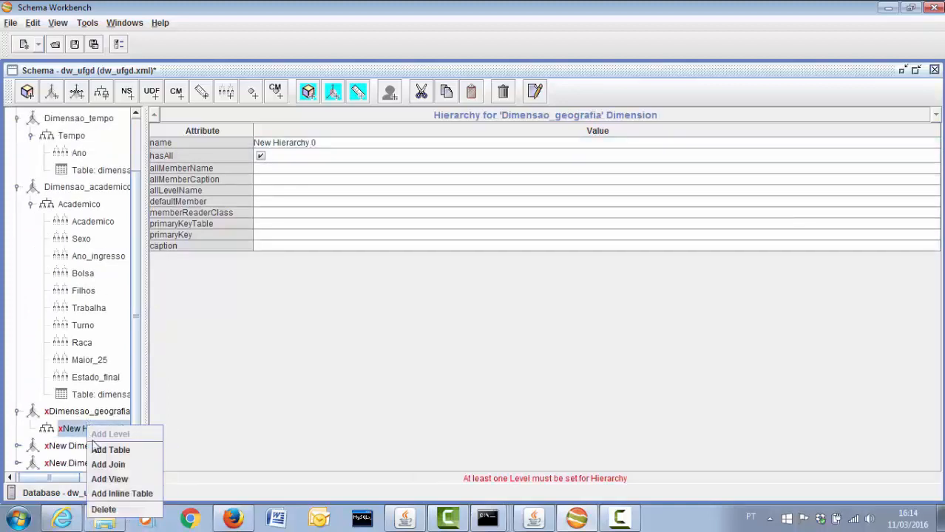
click(105, 448)
click(136, 464)
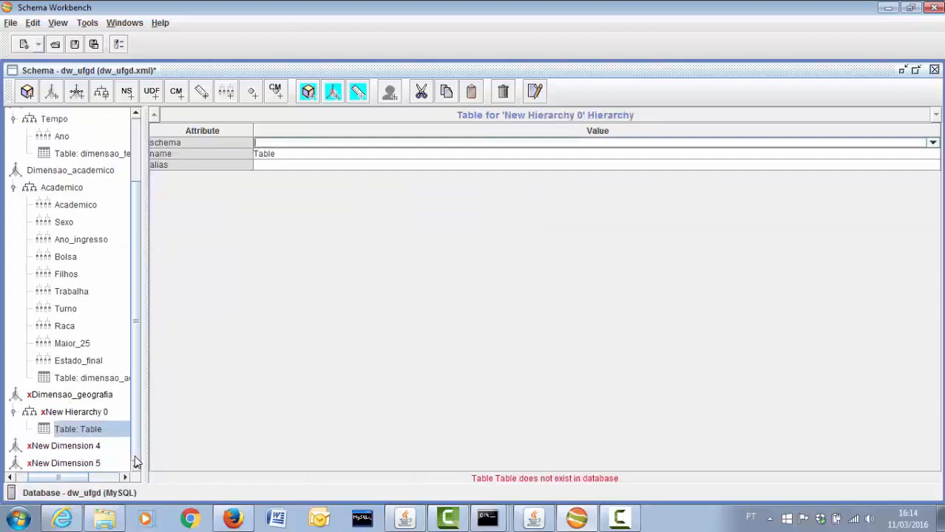
click(89, 432)
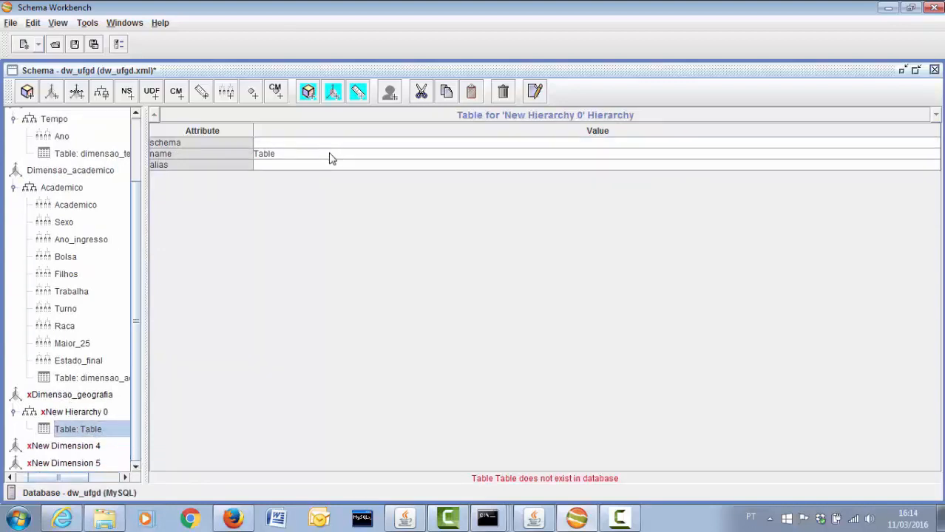
click(328, 153)
click(322, 163)
click(317, 153)
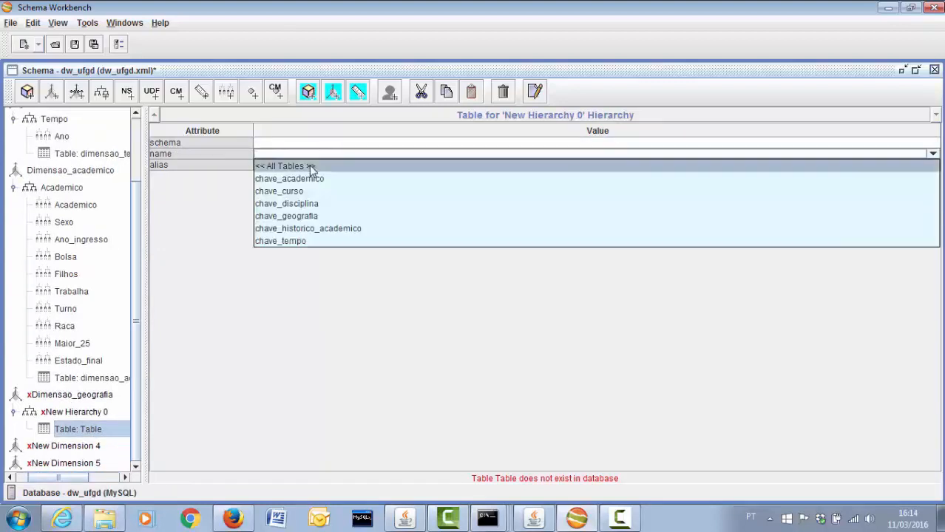
click(311, 161)
click(308, 153)
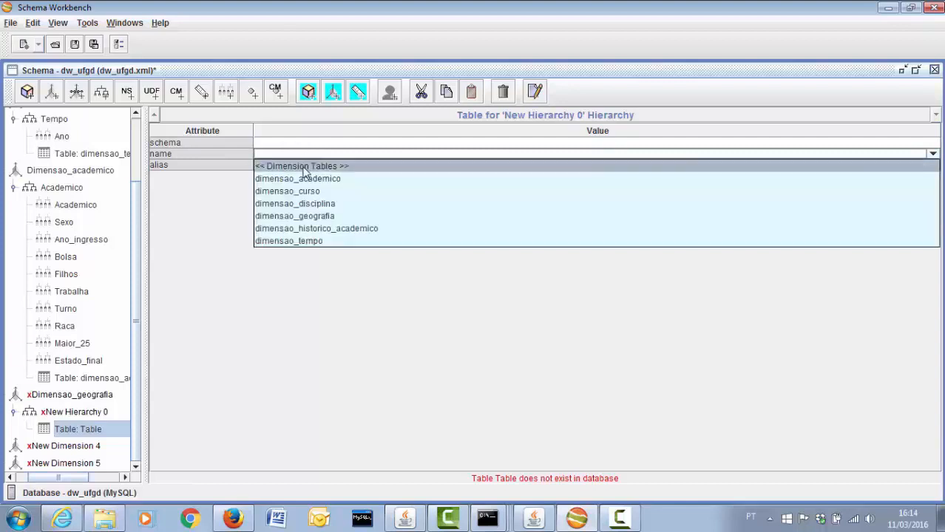
click(300, 217)
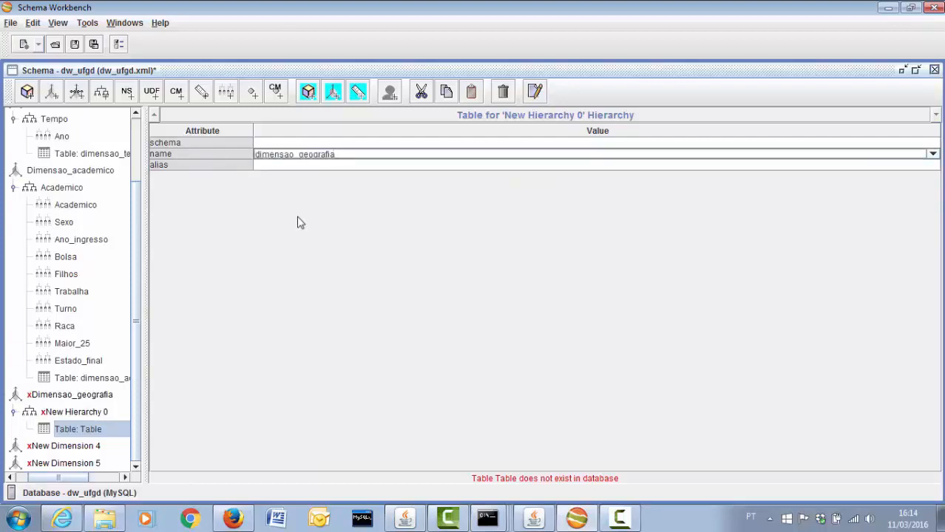
click(76, 414)
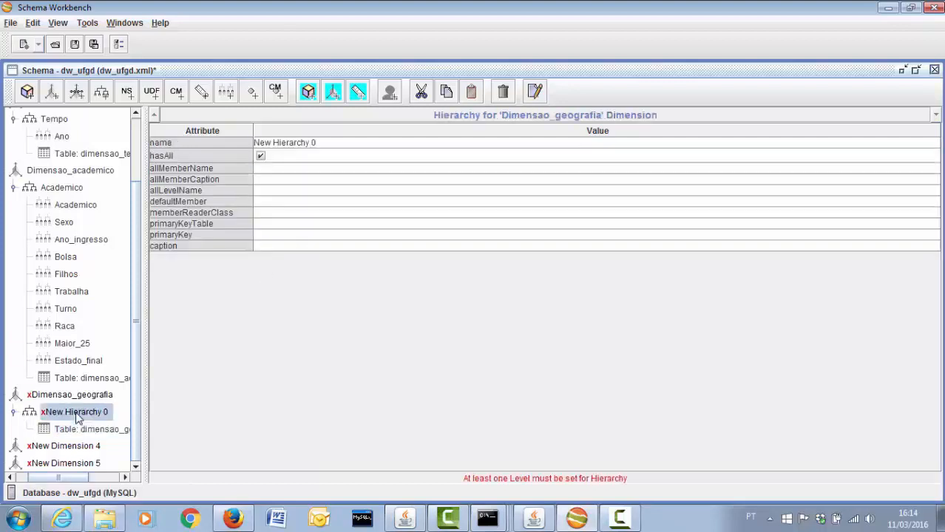
Name the hierarchy 'Geografia' with primary key chave_geografia
click(323, 142)
text(G)
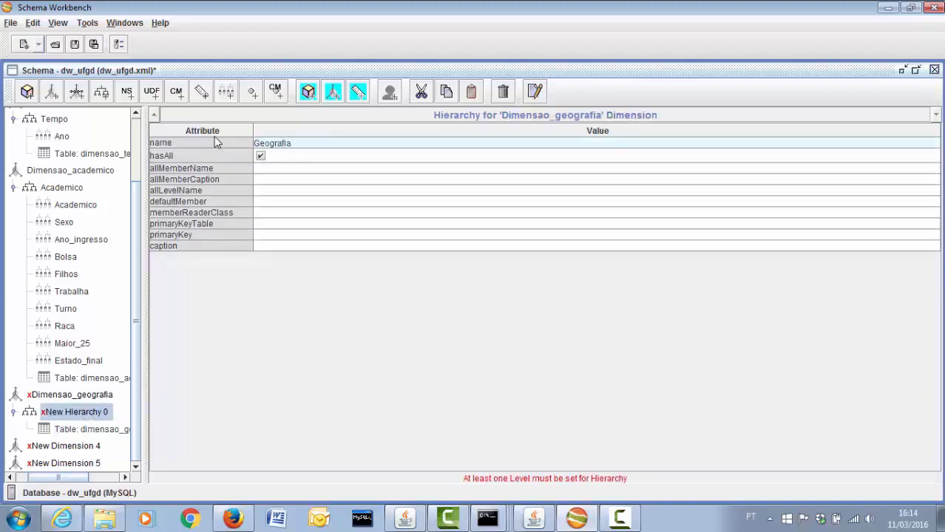
text(eografia)
click(280, 235)
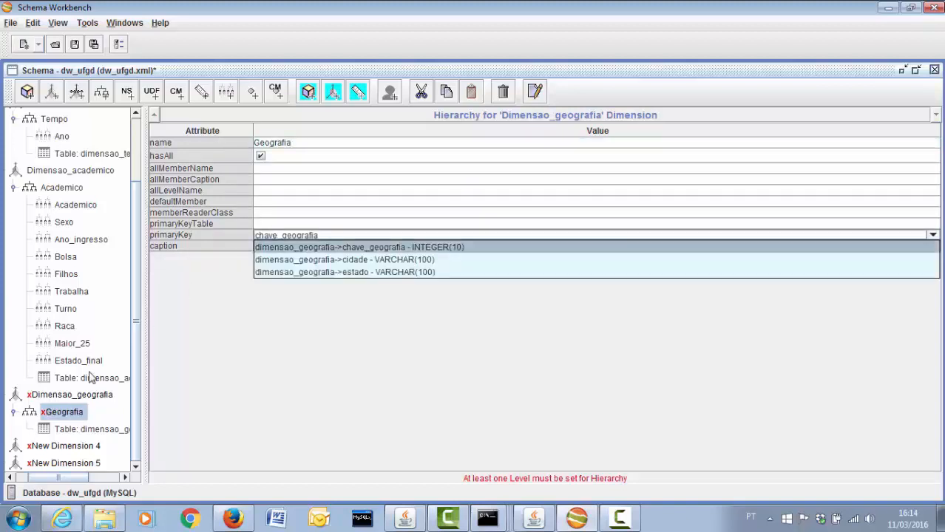
click(94, 432)
click(70, 413)
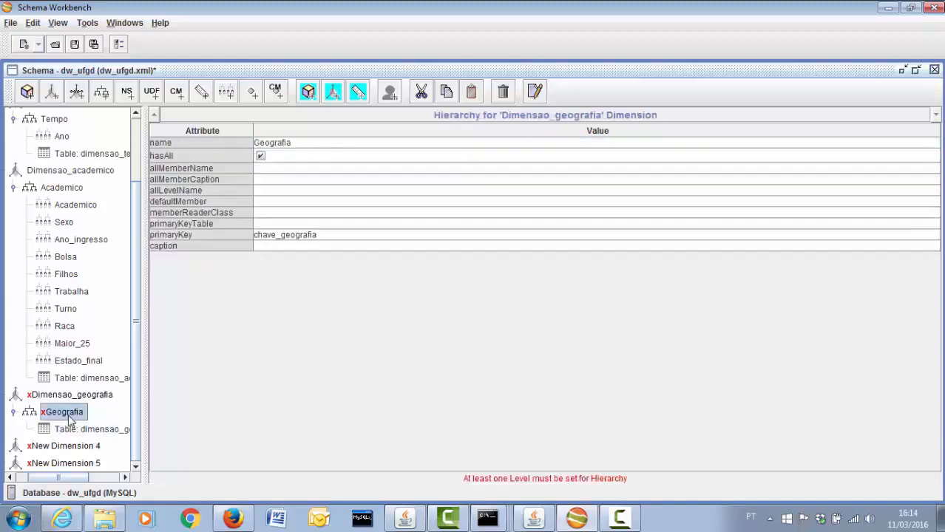
Set the Dimensao_geografia dimension's foreign key to chave_geografia
click(74, 397)
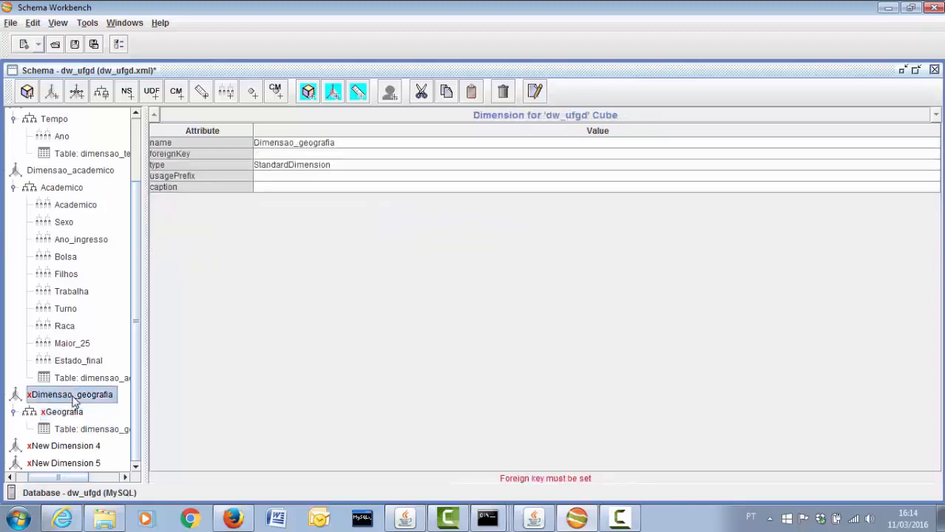
click(304, 154)
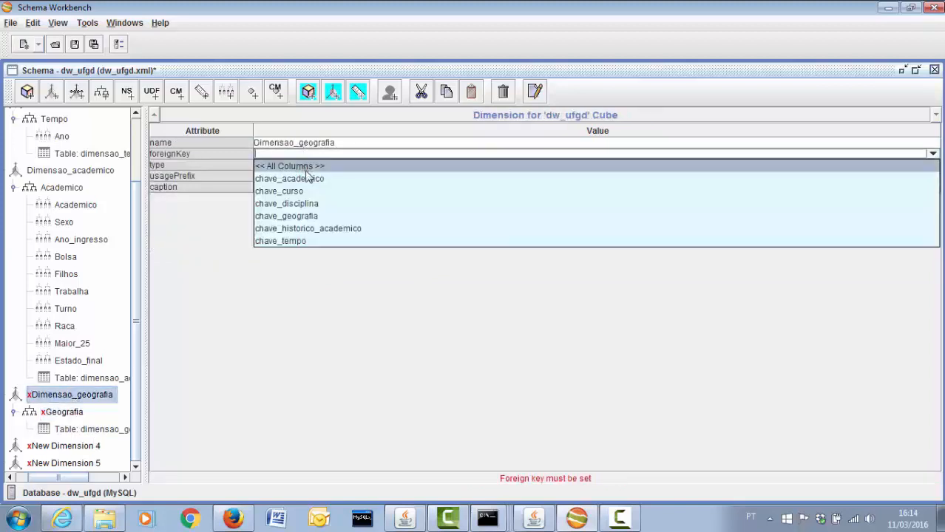
click(308, 216)
click(68, 416)
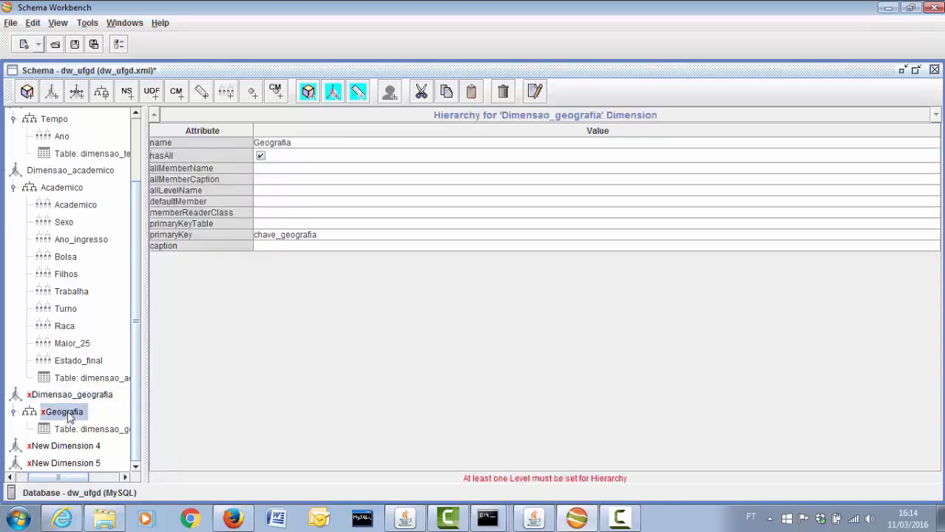
Add two new levels under the Geografia hierarchy
right_click(70, 418)
click(90, 421)
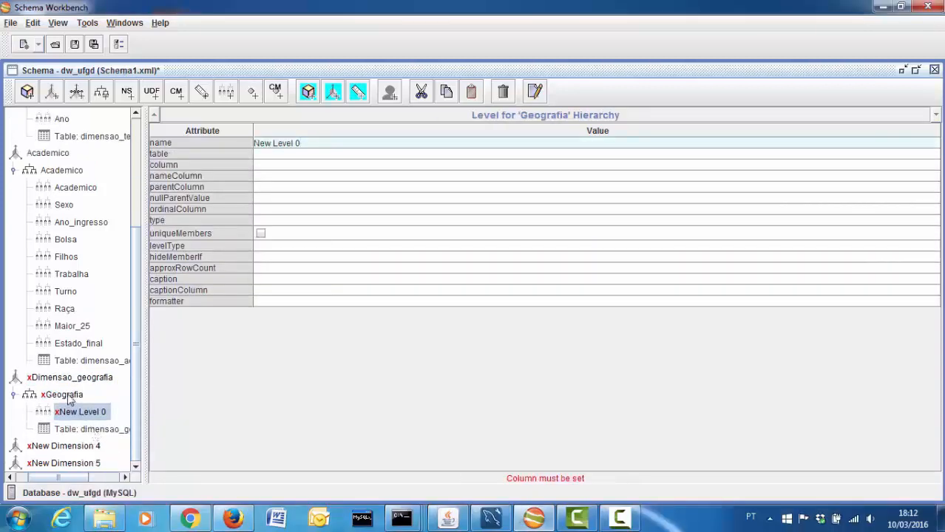
click(67, 396)
right_click(70, 399)
click(90, 403)
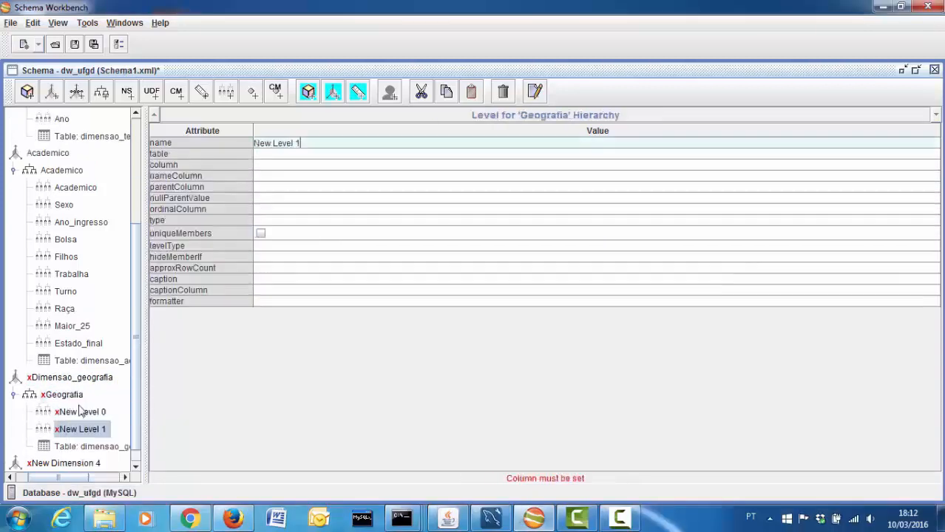
click(82, 413)
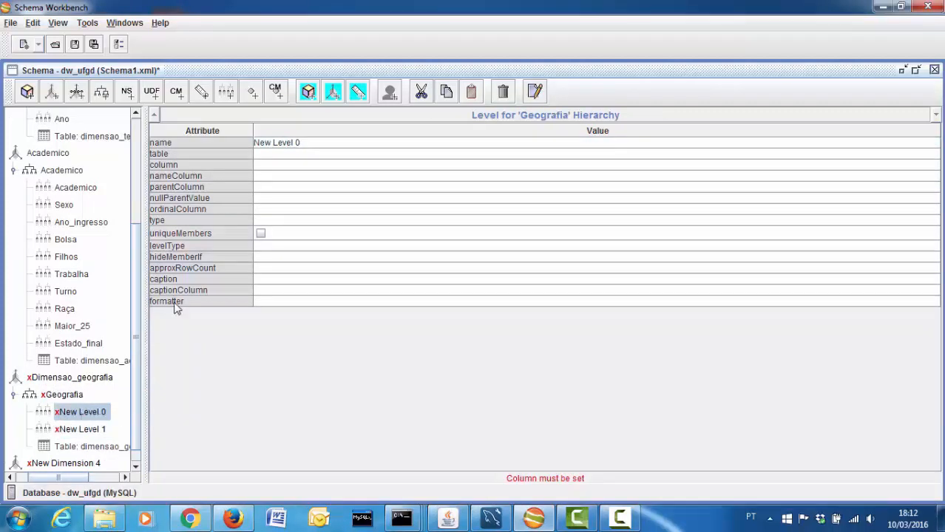
Name the first level 'Cidade' and map it to the cidade column of dimensao_geografia
click(310, 144)
text(Cidade)
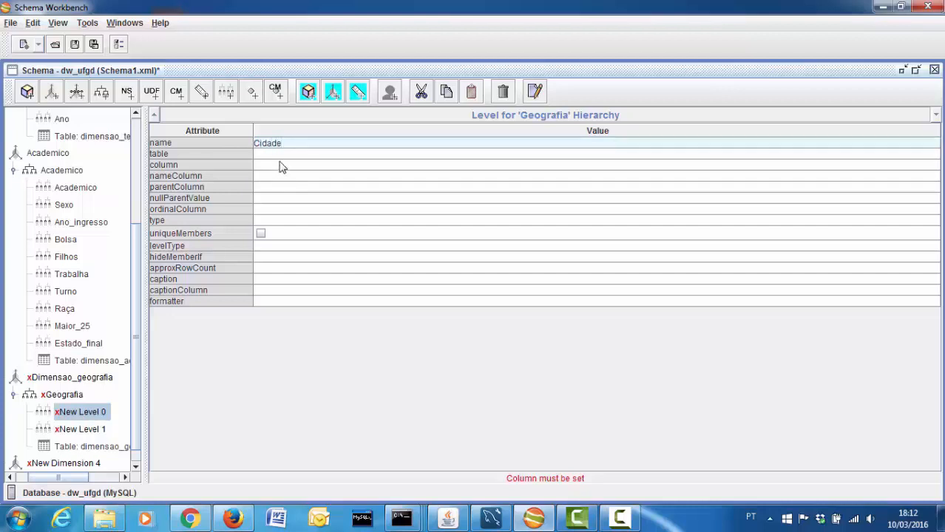
click(280, 164)
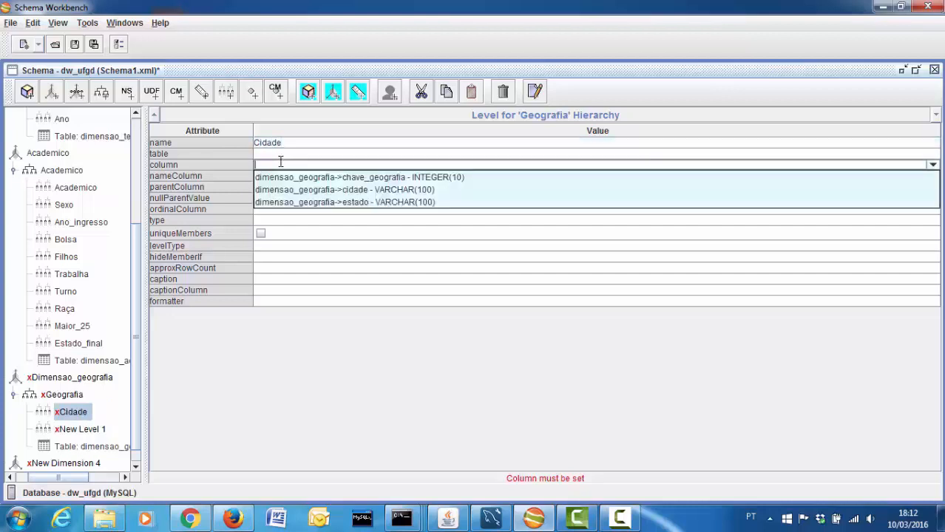
click(300, 191)
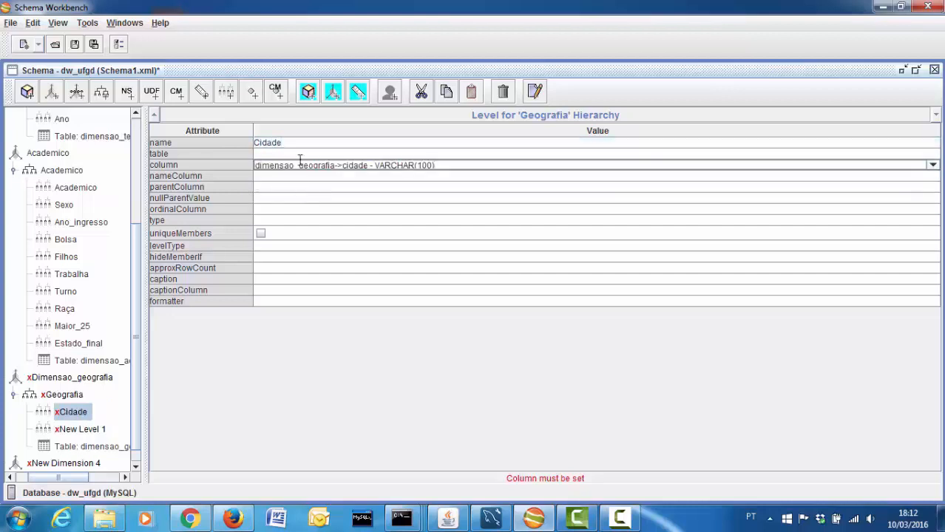
click(301, 155)
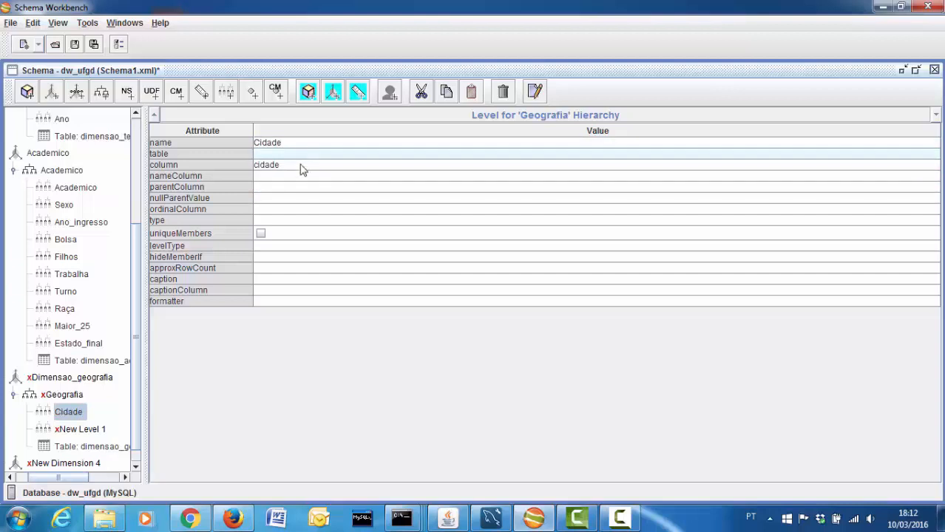
click(301, 166)
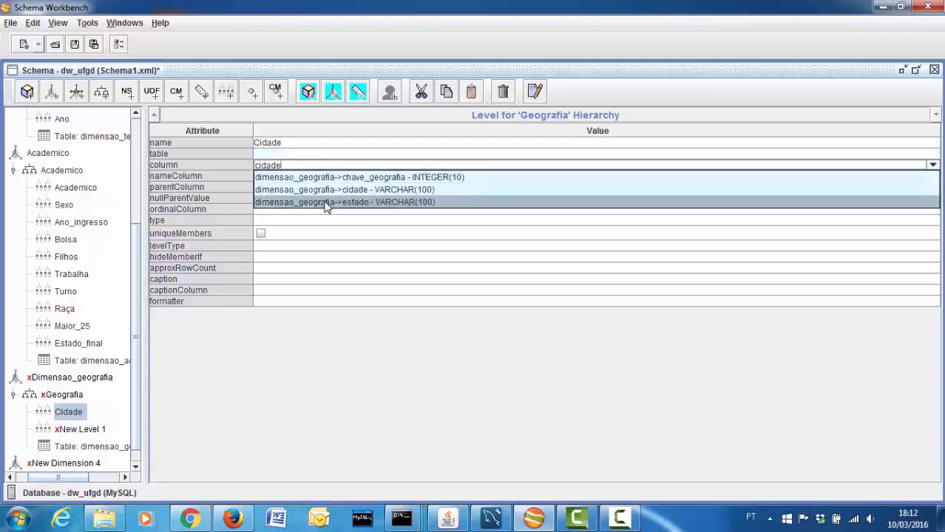
click(324, 190)
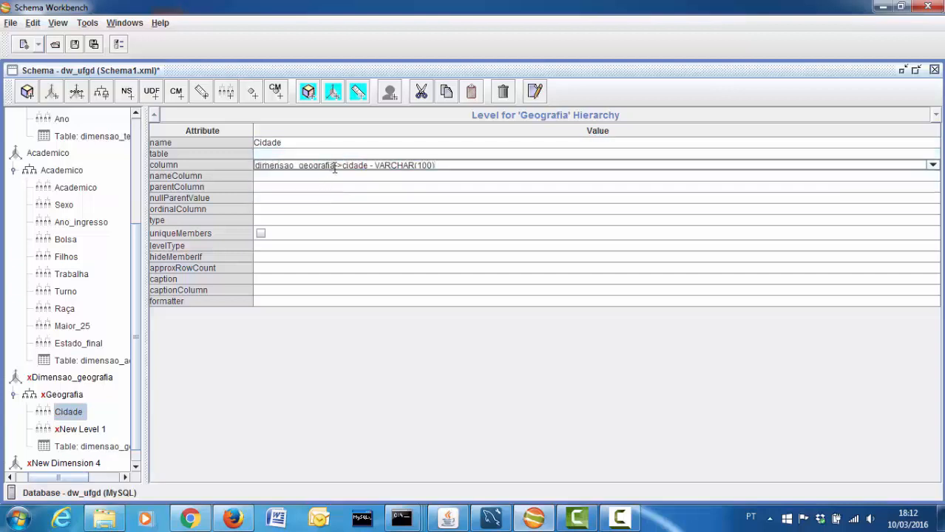
double_click(335, 168)
click(290, 189)
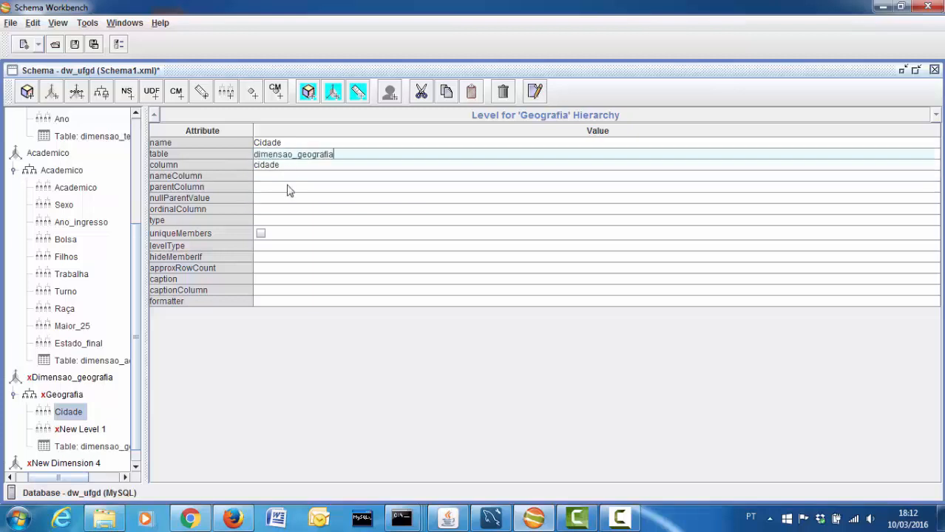
Make Cidade a String level with unique members, Regular type, hideMemberIf Never
click(262, 221)
click(259, 234)
click(260, 233)
click(260, 245)
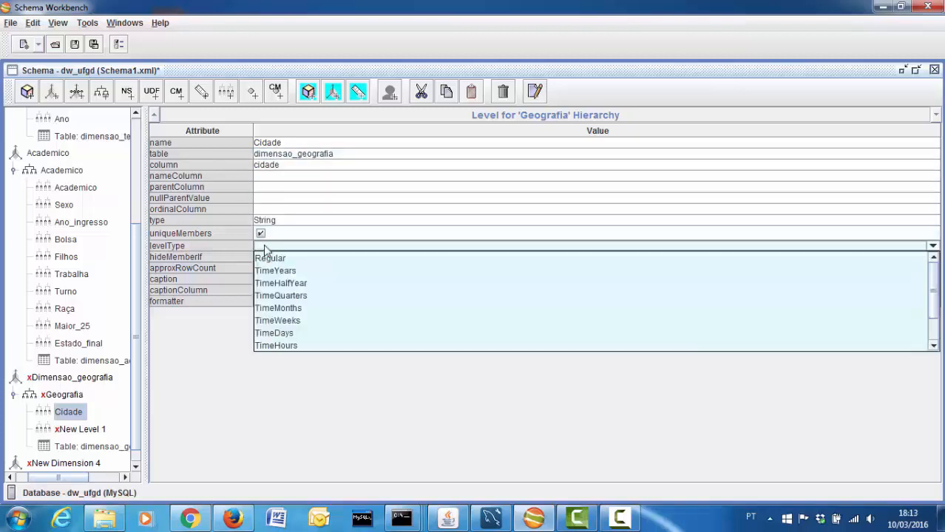
click(268, 256)
click(271, 259)
click(273, 264)
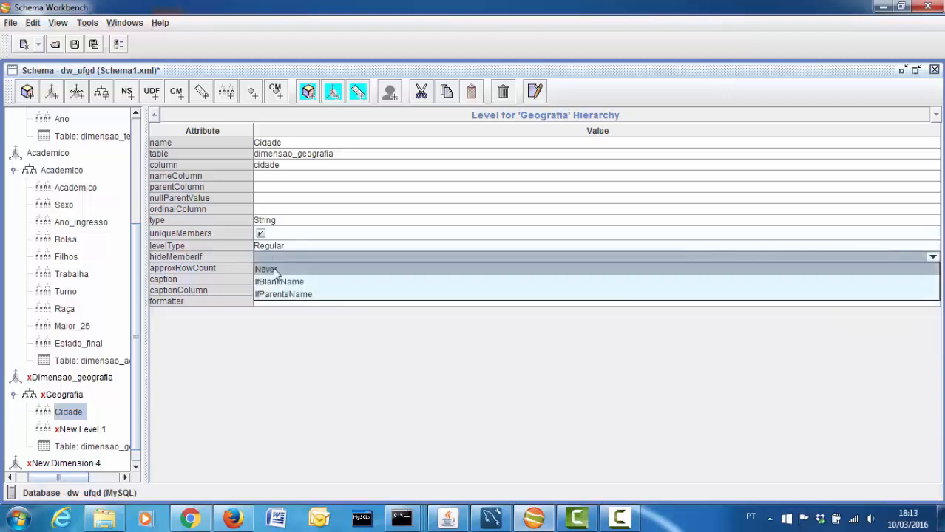
click(273, 267)
click(100, 430)
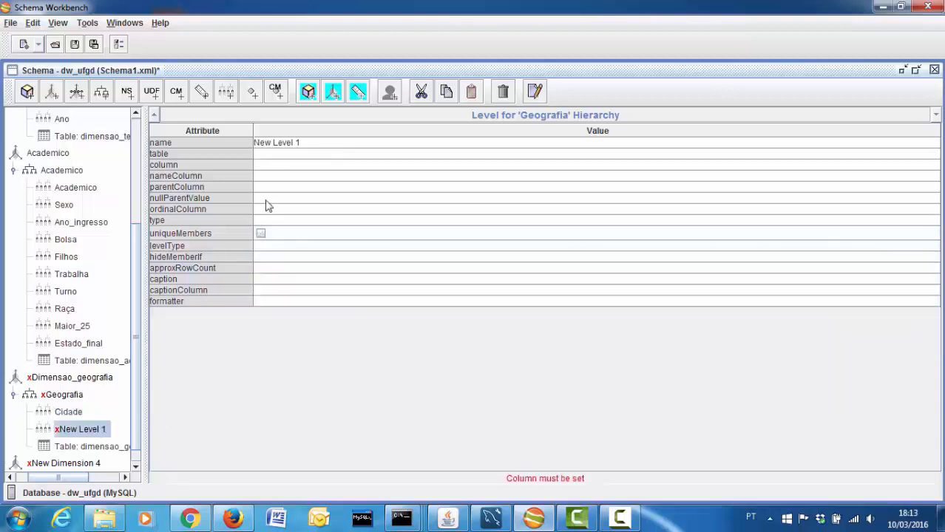
Name the second level 'Estado' on column estado: String, unique members, Regular level type
click(307, 145)
text(Estado)
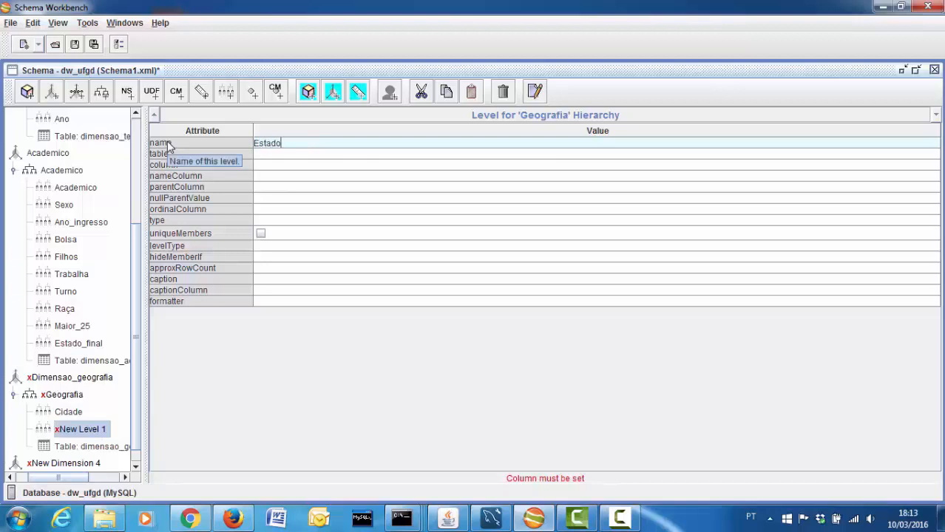
click(275, 165)
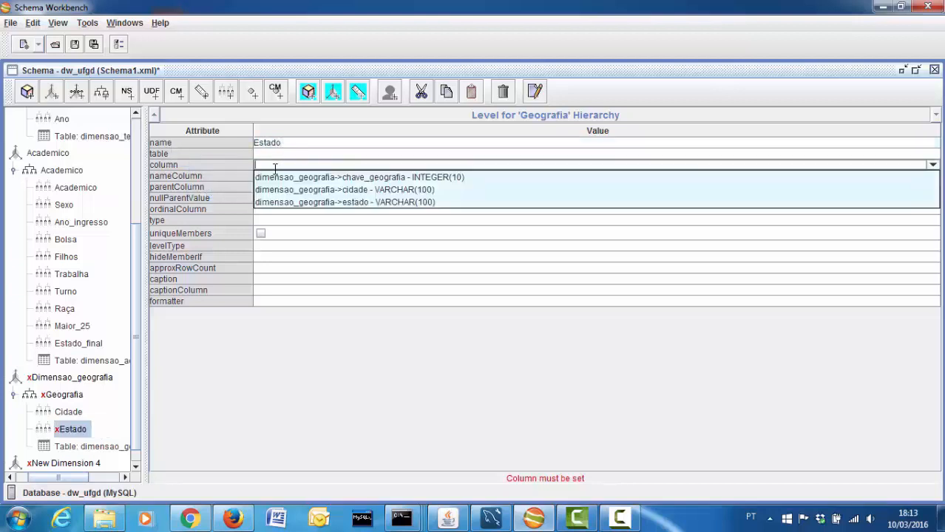
click(293, 203)
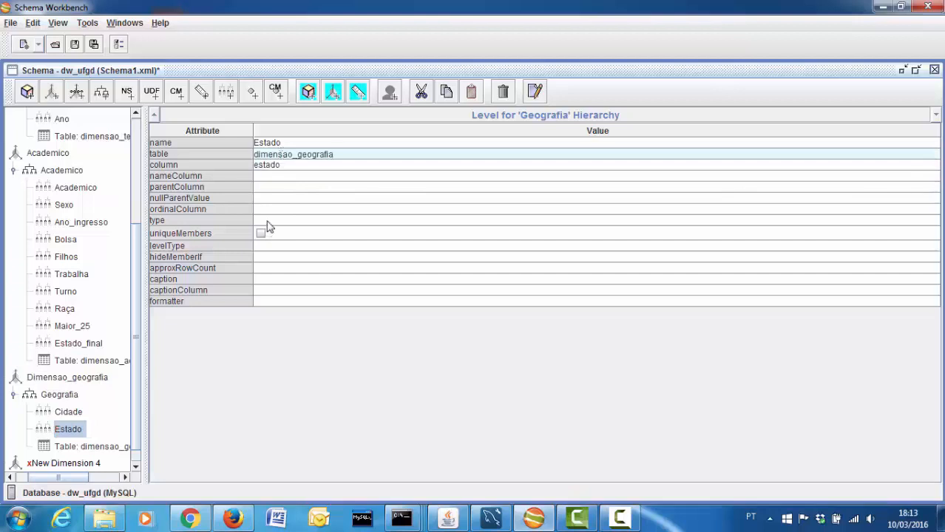
click(266, 221)
click(265, 234)
click(261, 234)
click(265, 245)
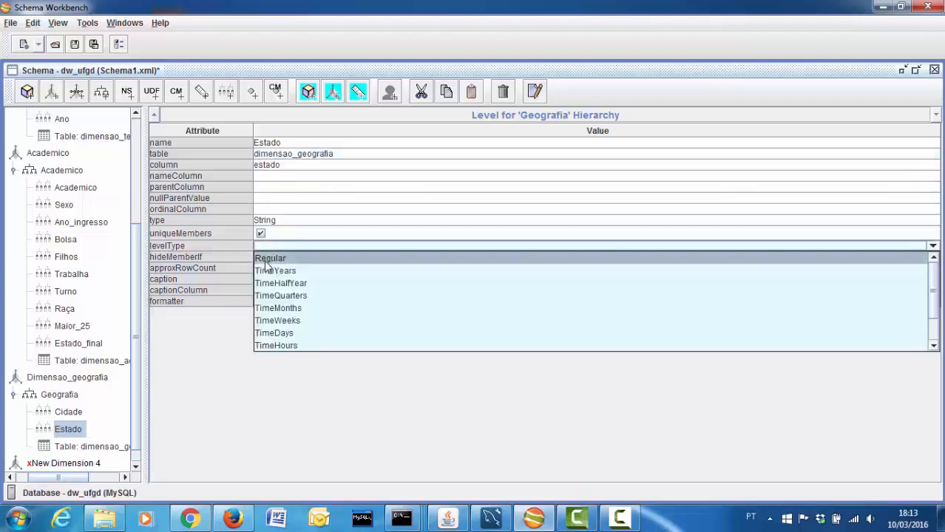
click(266, 257)
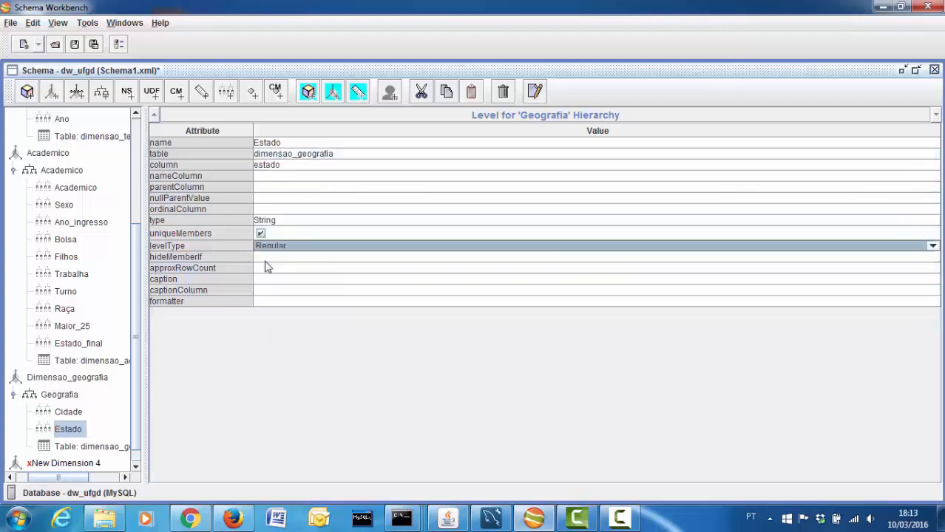
Collapse the Dimensao_geografia and Academico dimension branches in the tree
click(74, 451)
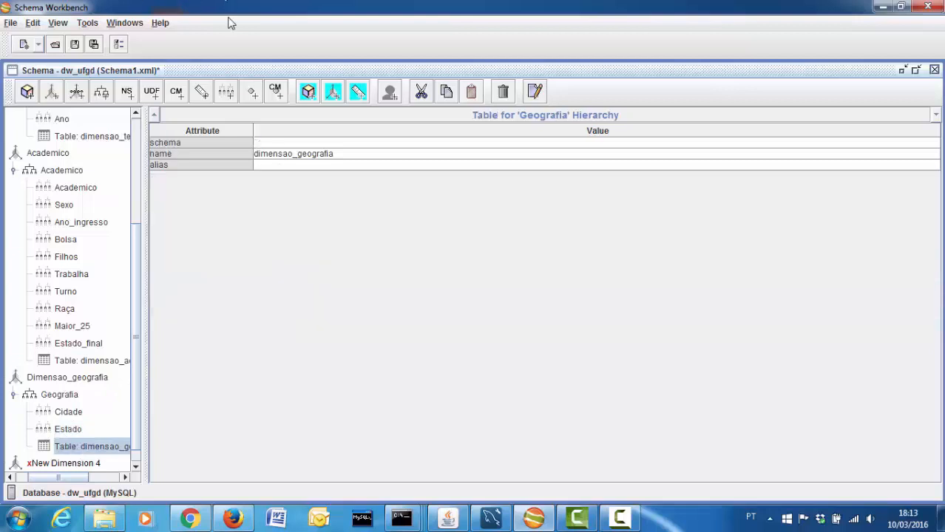
drag(139, 311, 137, 360)
drag(58, 478, 33, 481)
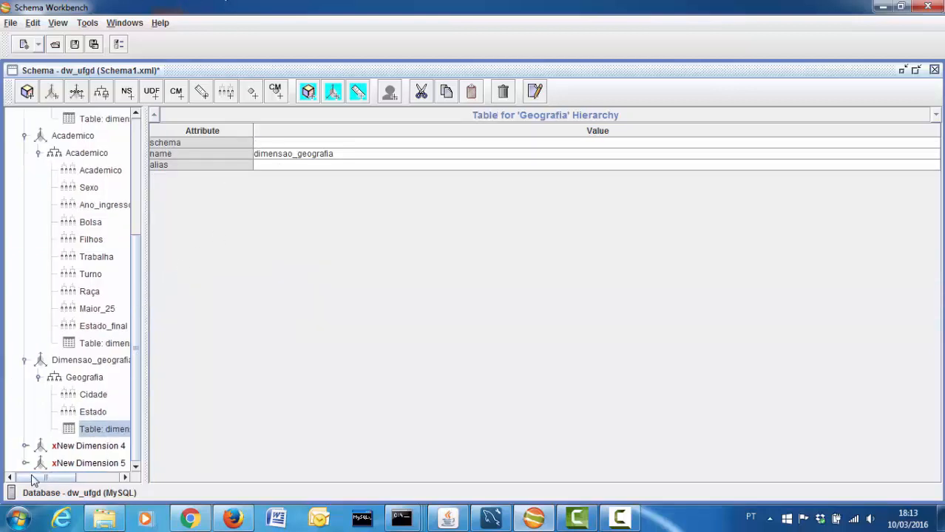
click(24, 360)
click(24, 204)
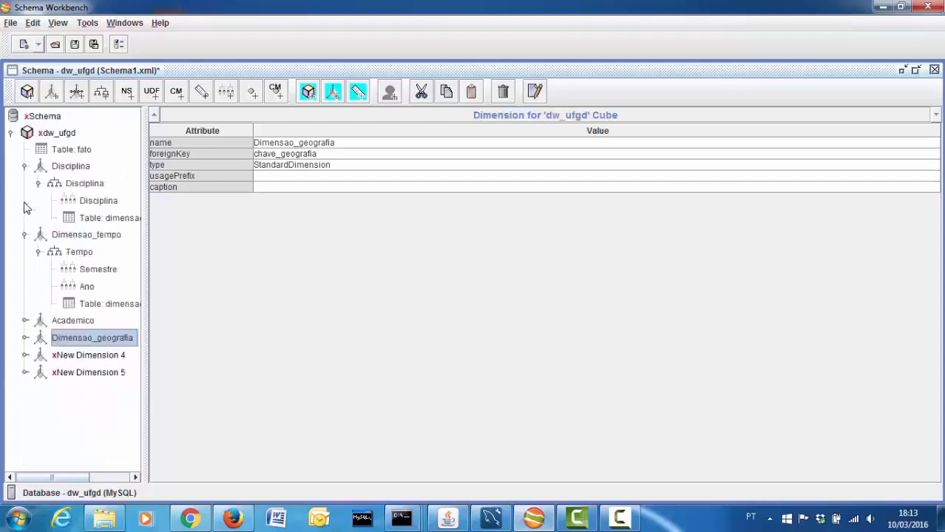
Collapse Dimensao_tempo and Disciplina, then rename New Dimension 4 to 'Dimensao_curso'
click(25, 234)
click(25, 166)
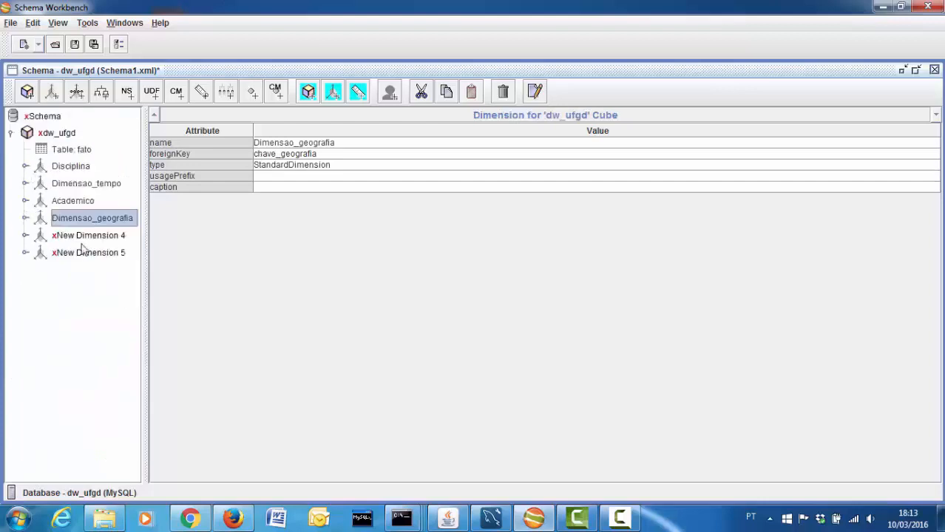
click(94, 238)
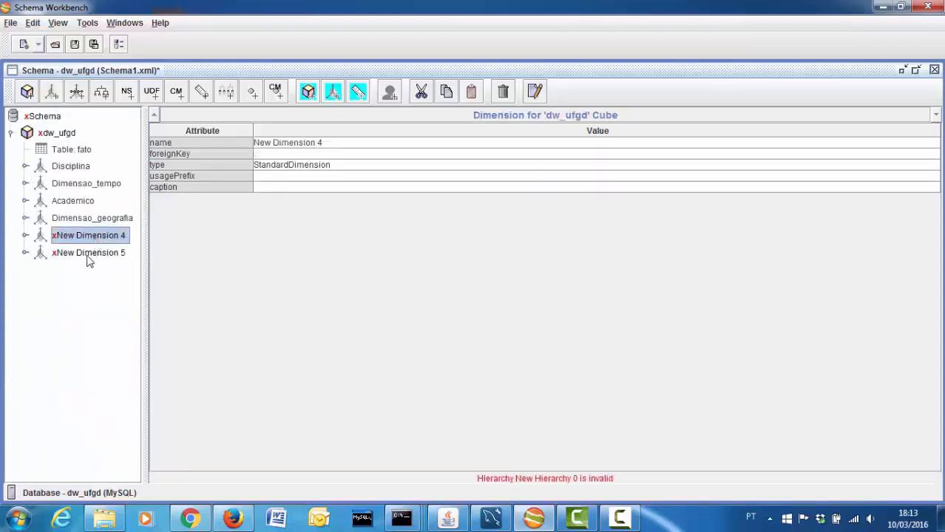
drag(336, 147, 210, 142)
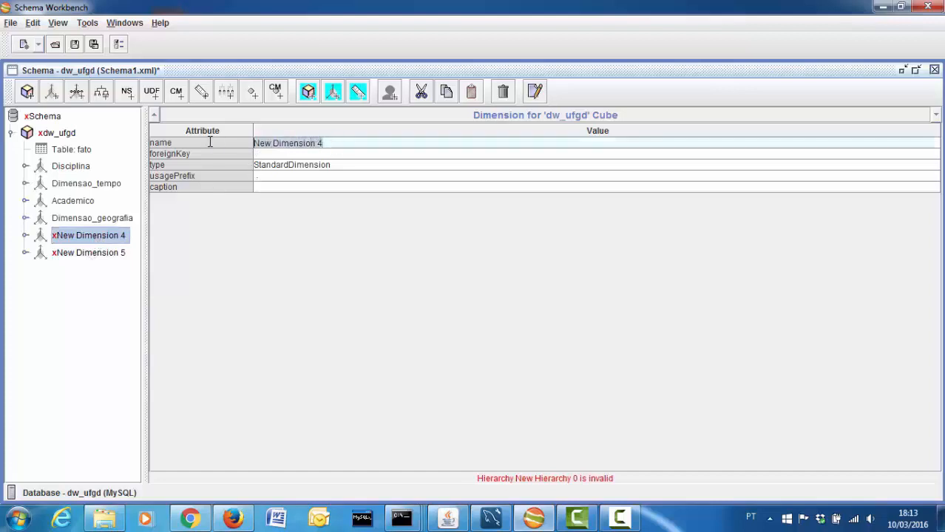
text(Dimensao_curso)
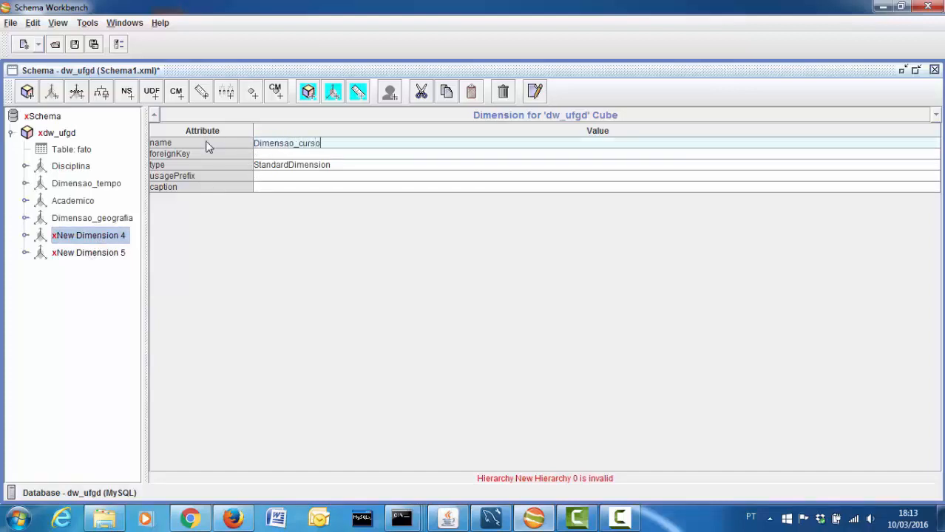
click(92, 253)
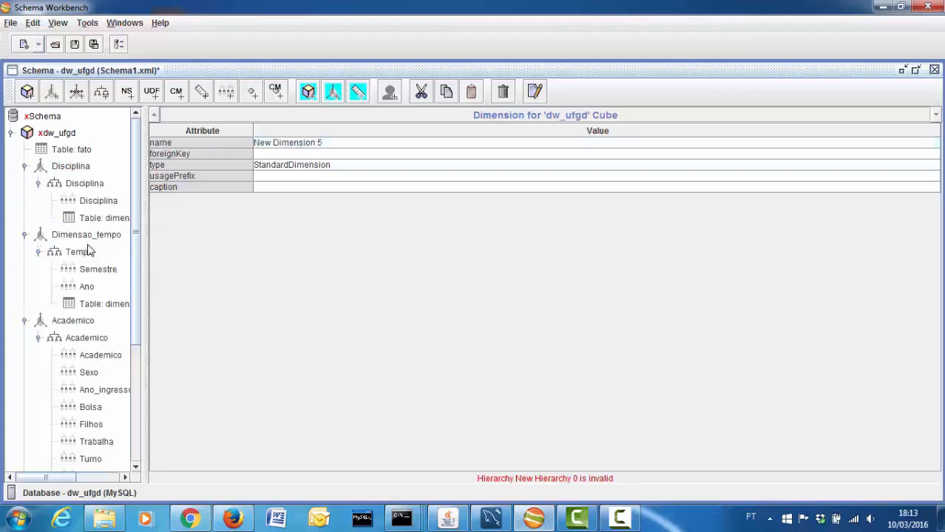
Add a hierarchy to Dimensao_curso and delete the extra New Hierarchy 1
scroll(141, 412, down, 5)
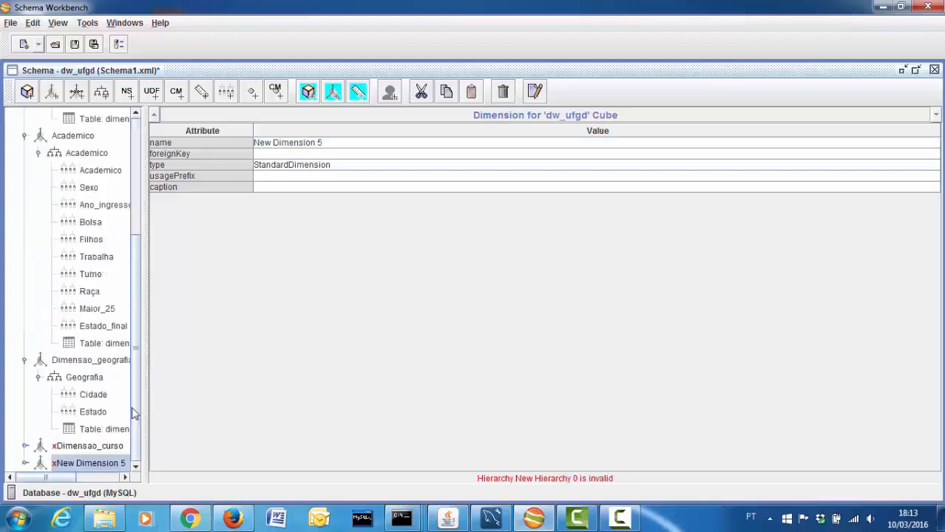
click(79, 446)
right_click(79, 451)
click(96, 455)
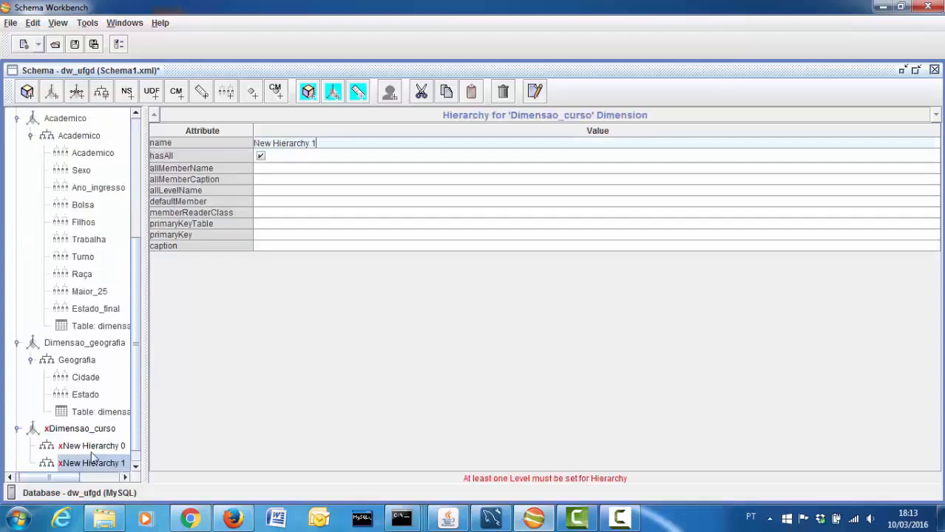
right_click(99, 466)
click(110, 523)
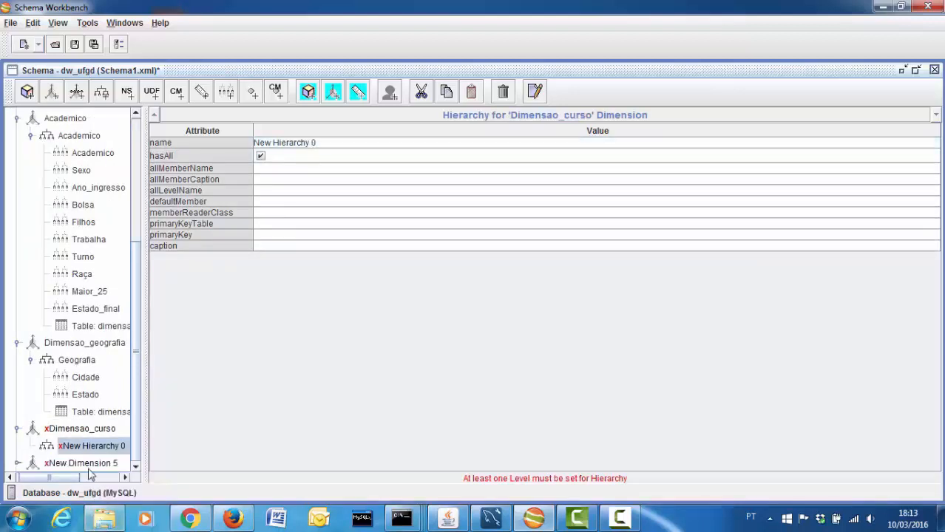
right_click(84, 448)
Add a table to New Hierarchy 0 and set it to dimensao_curso
click(106, 464)
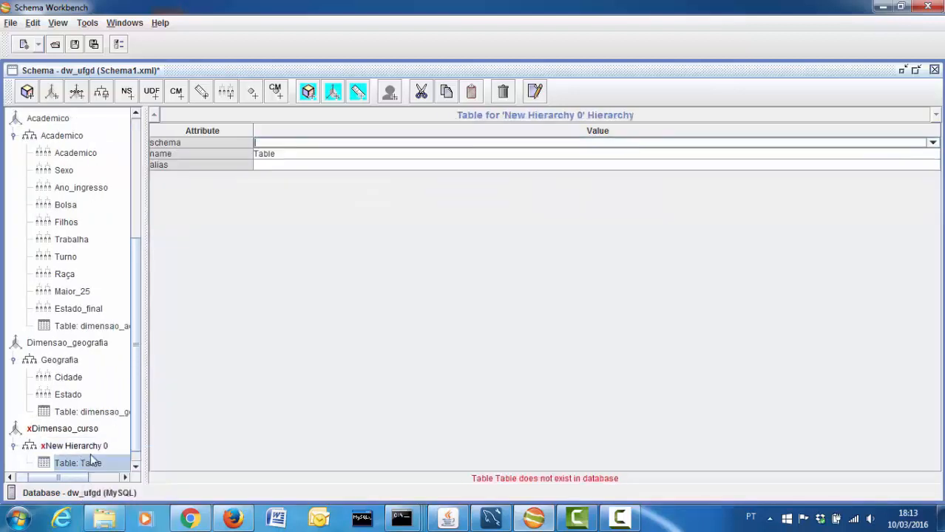
click(289, 154)
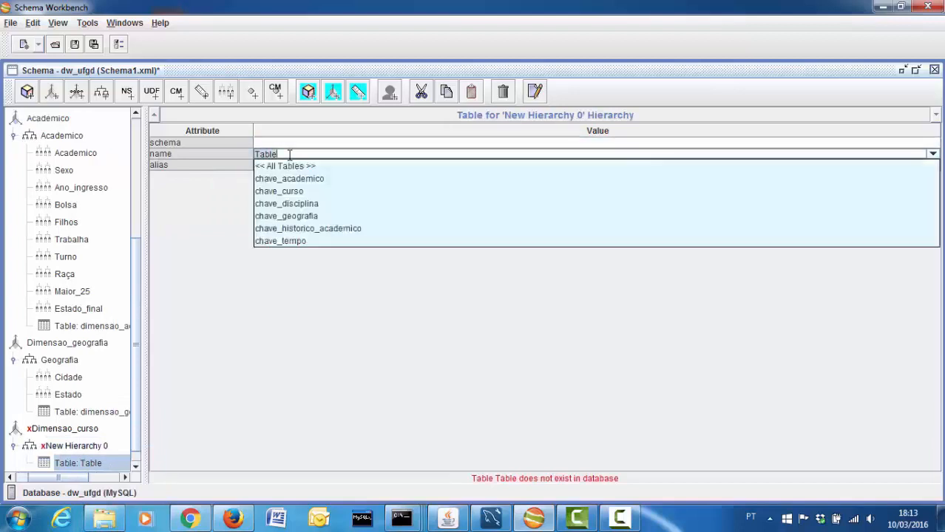
key(BackSpace)
key(BackSpace)
key(BackSpace)
key(BackSpace)
key(BackSpace)
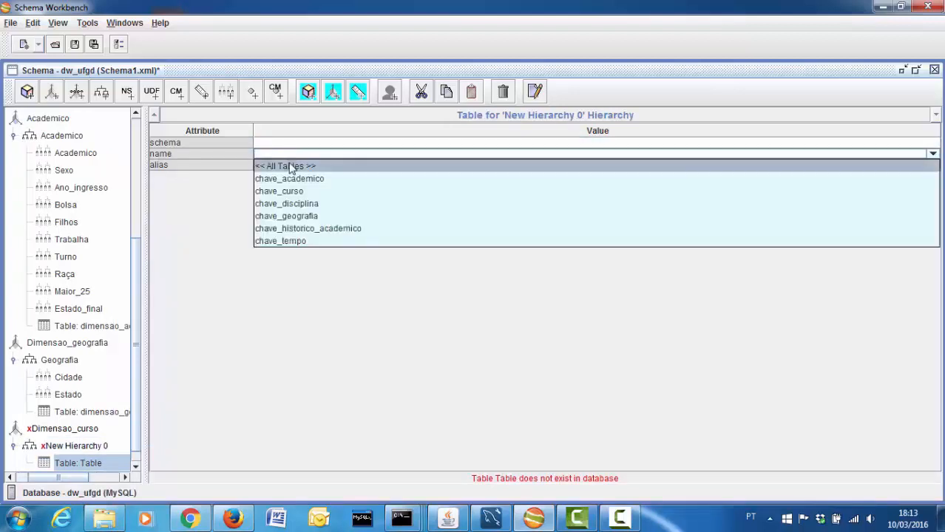
click(285, 191)
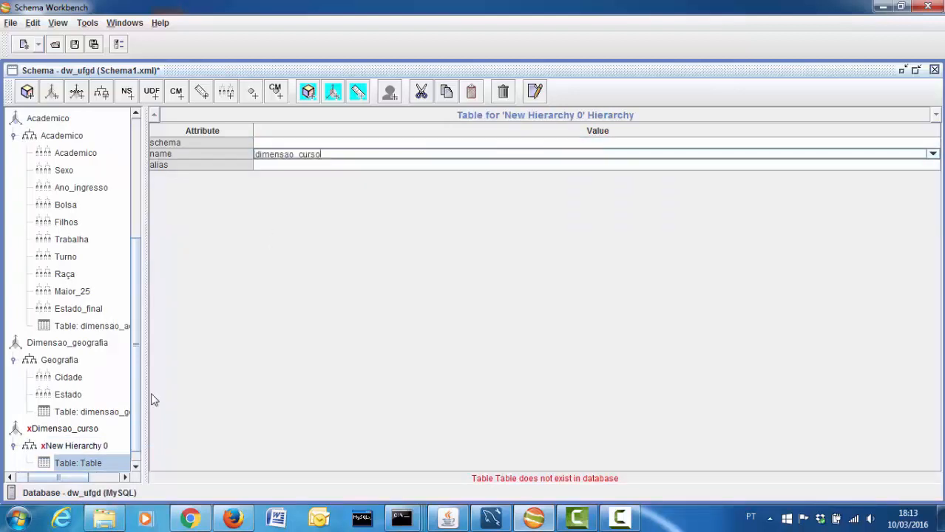
click(79, 446)
Rename the hierarchy 'Curso' with primary key chave_curso
click(332, 144)
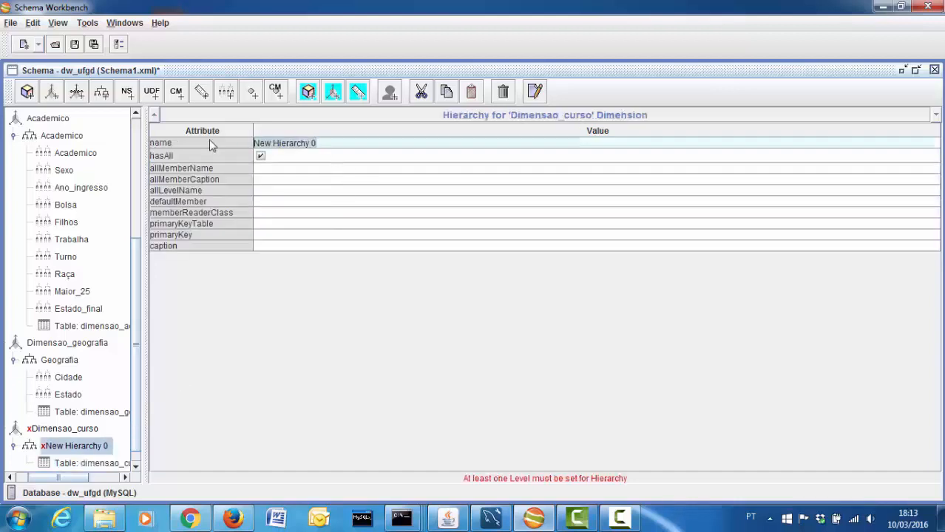
text(Curso)
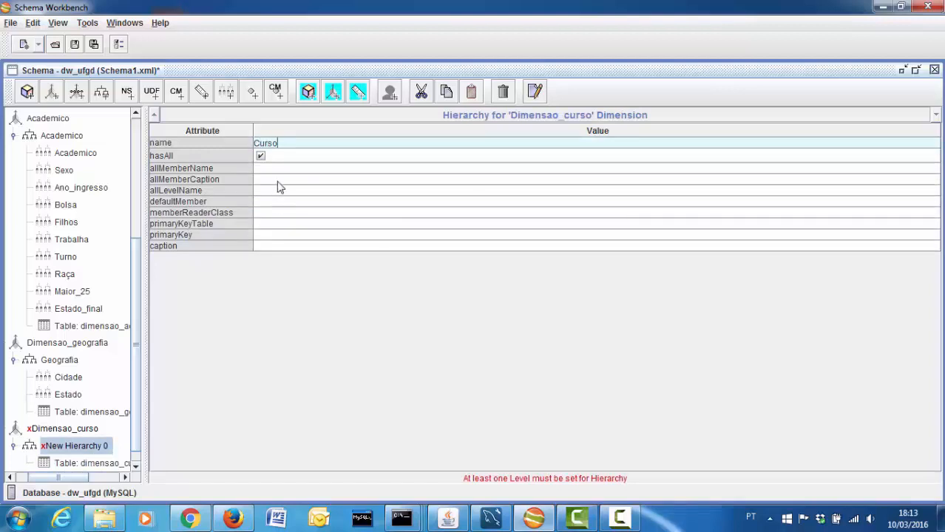
click(78, 448)
click(281, 235)
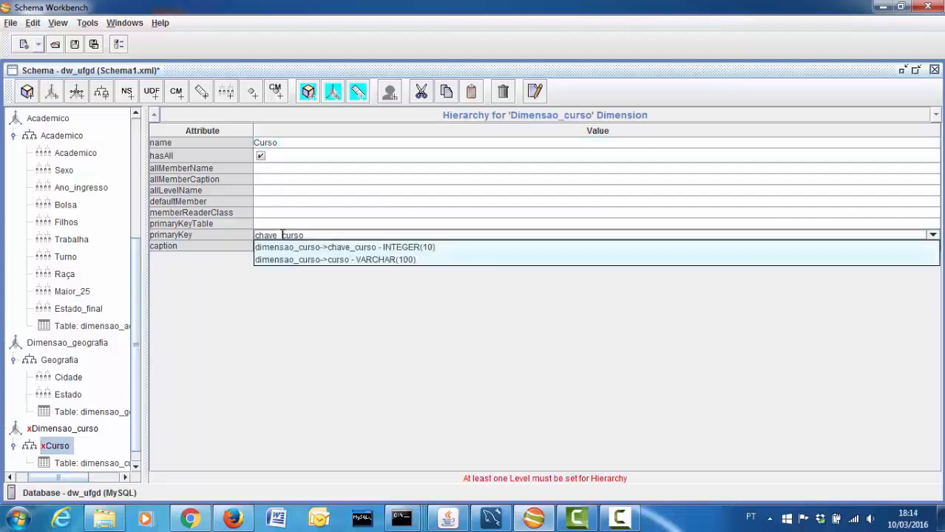
click(302, 144)
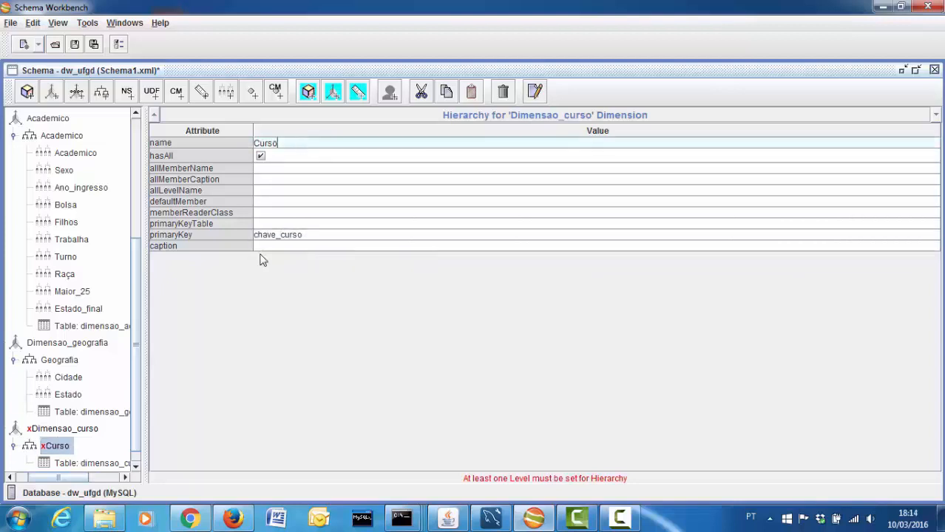
click(59, 447)
right_click(60, 448)
Add a level to the Curso hierarchy and name it 'Curso'
click(74, 447)
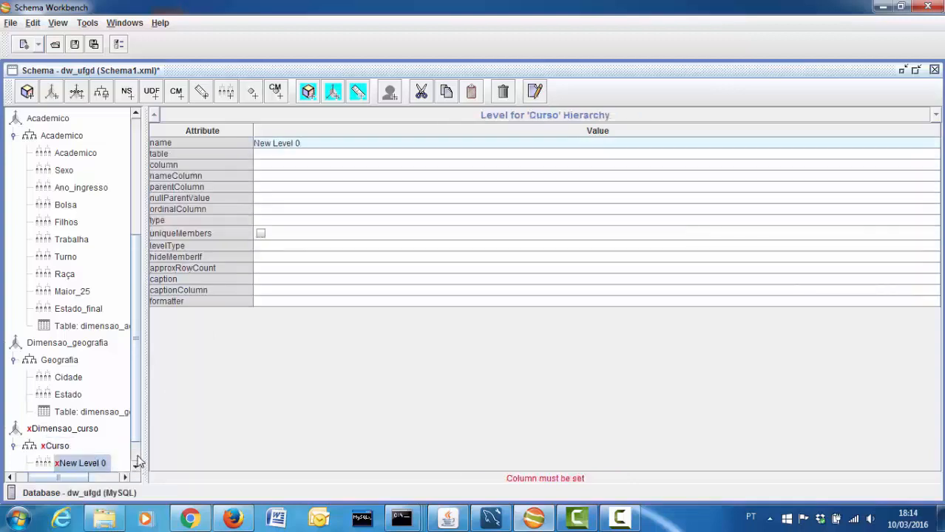
scroll(114, 447, down, 1)
click(91, 432)
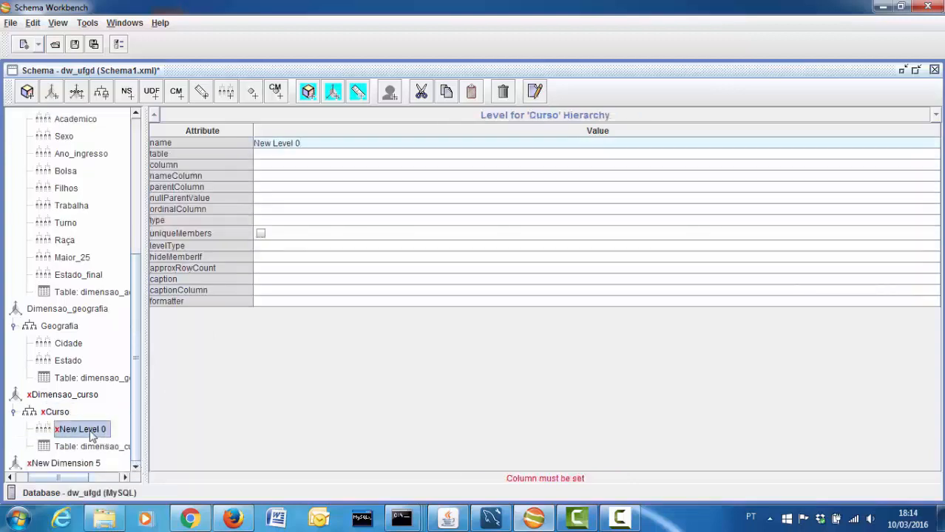
click(294, 143)
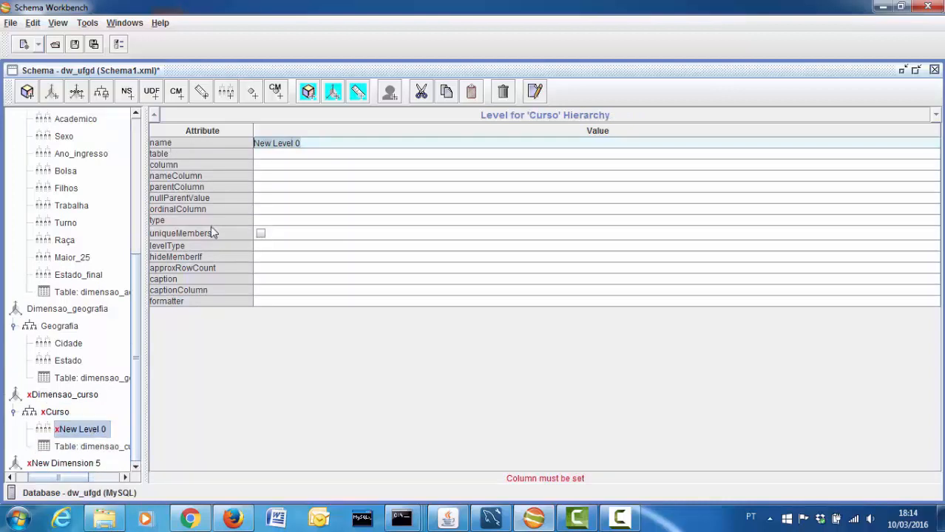
text(Curso)
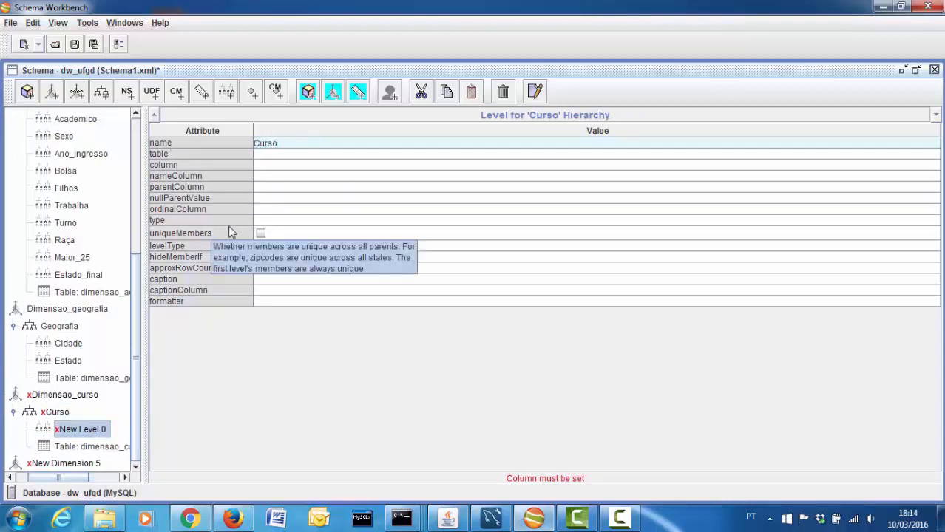
Map the Curso level to column curso with table dimensao_curso
click(307, 165)
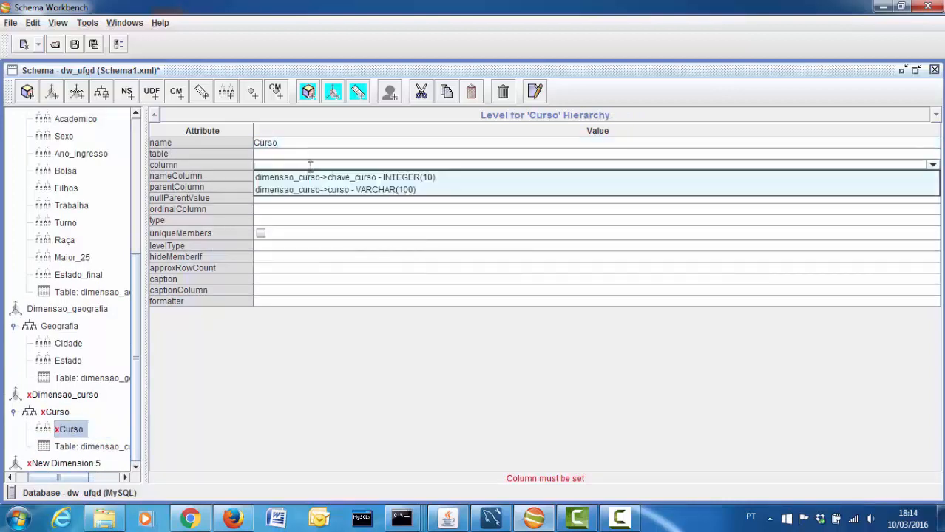
click(318, 189)
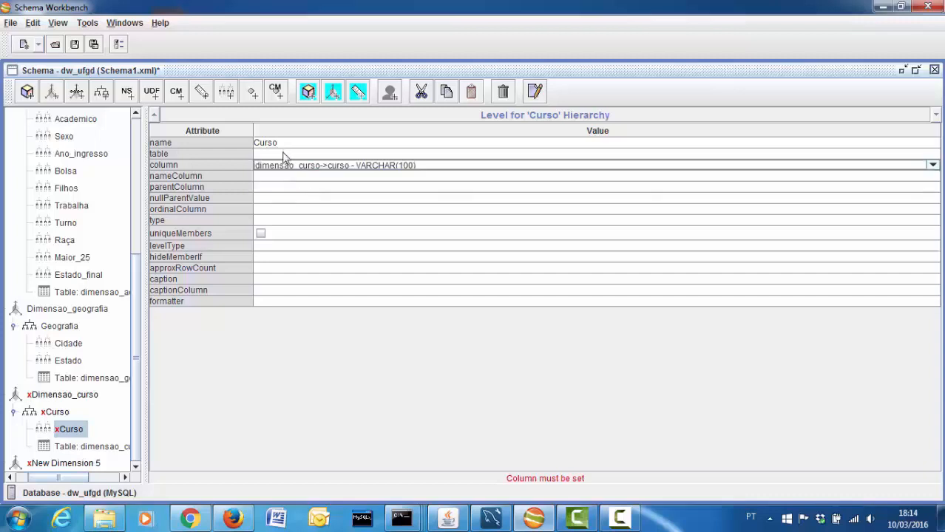
click(284, 154)
click(287, 165)
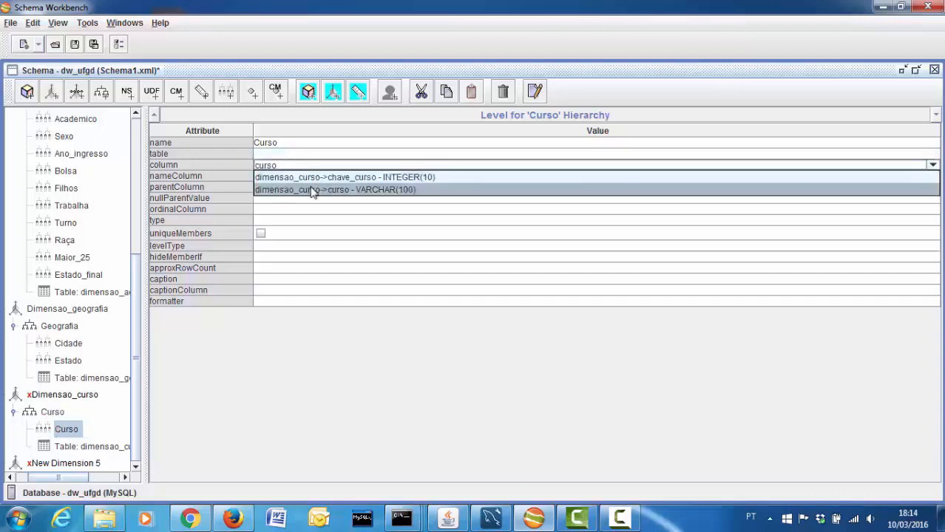
click(312, 190)
click(319, 165)
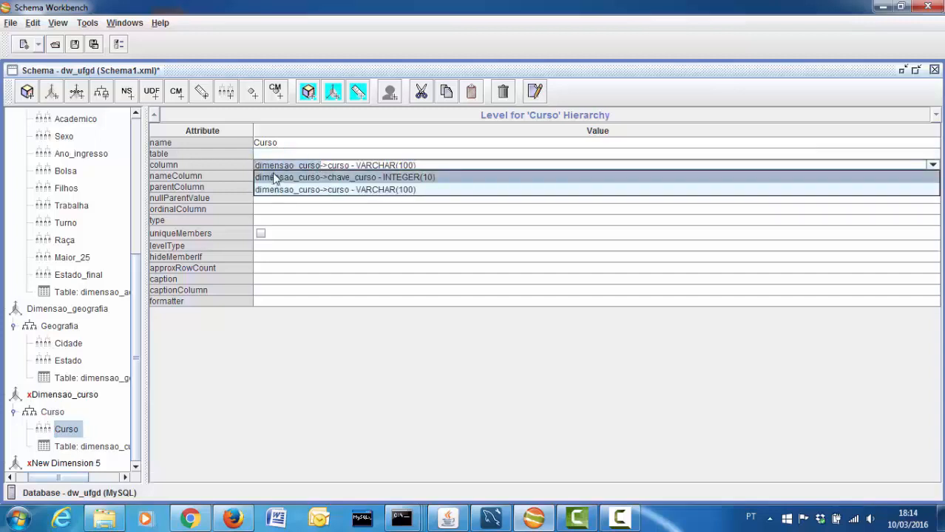
key(ctrl+c)
click(278, 147)
click(280, 153)
key(ctrl+v)
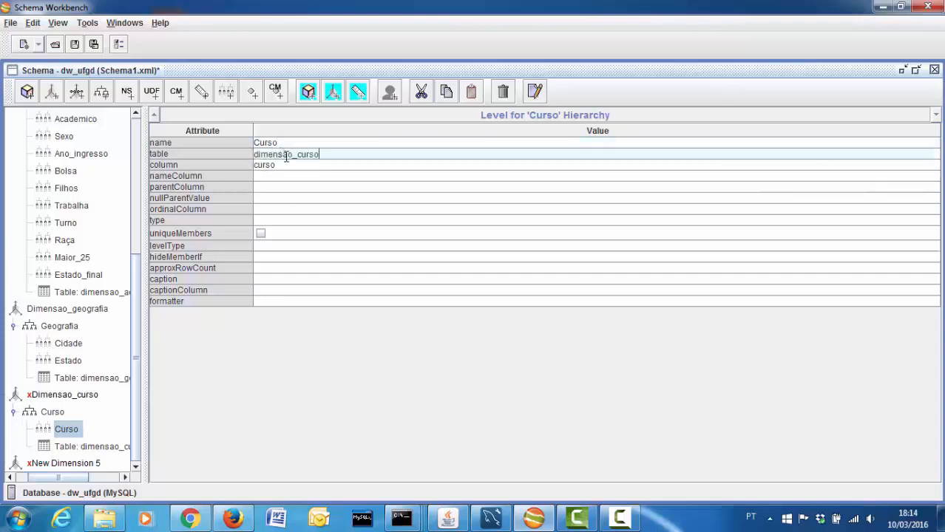
Make Curso a String level with unique members, Regular type, hideMemberIf Never
click(278, 221)
click(275, 233)
click(261, 234)
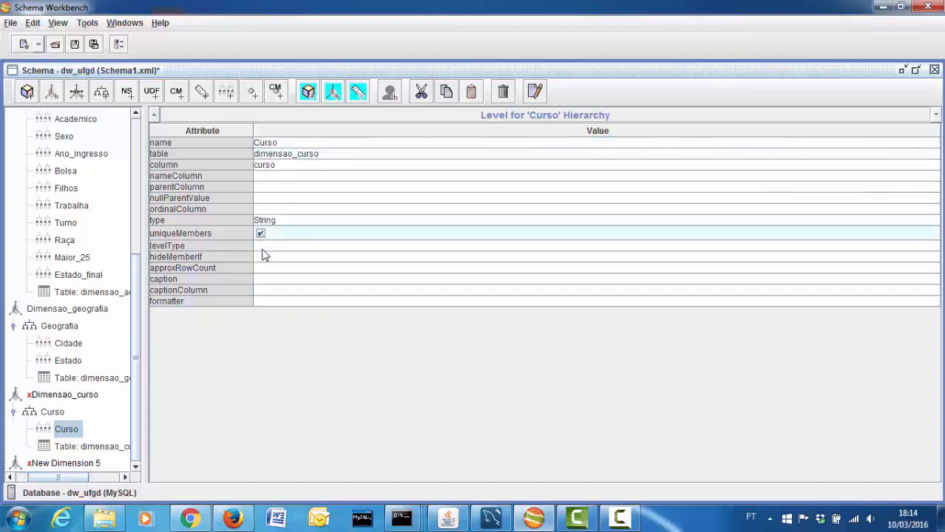
click(268, 246)
click(270, 258)
click(272, 258)
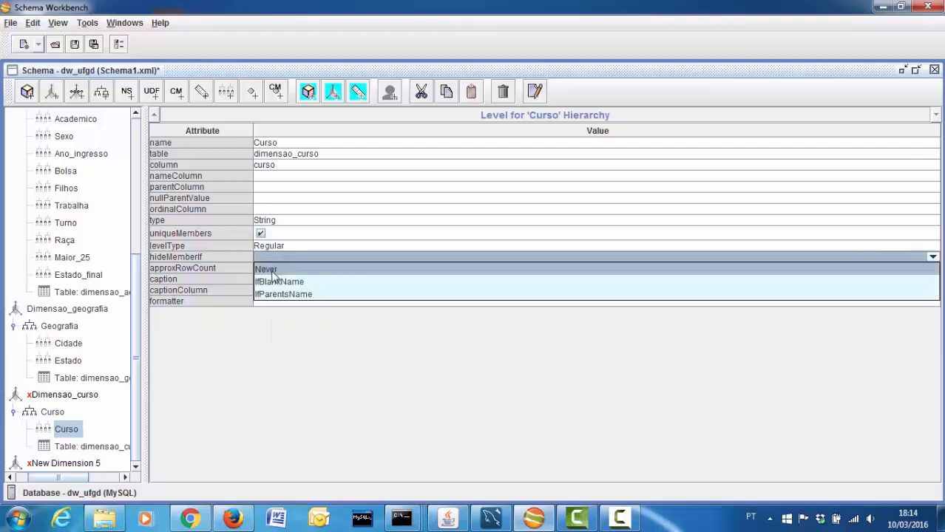
click(272, 271)
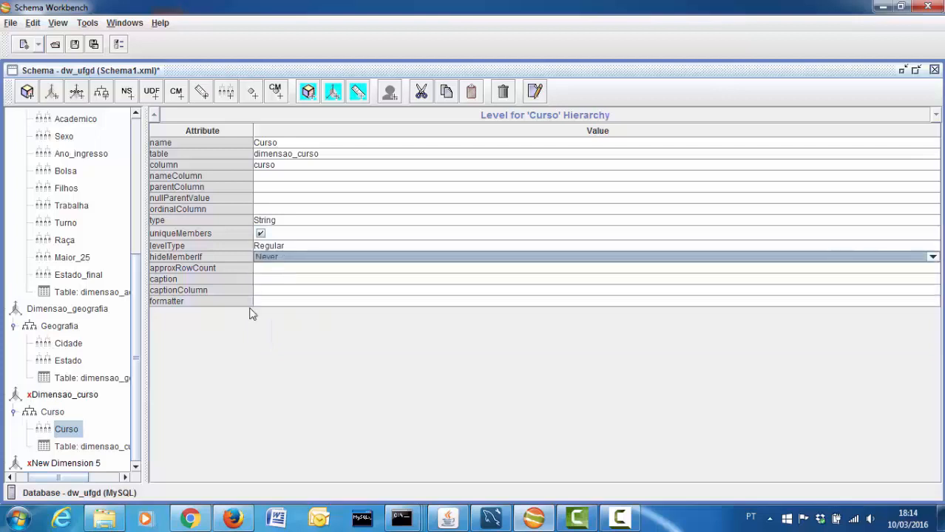
Set the Dimensao_curso dimension's foreign key to chave_curso
click(74, 396)
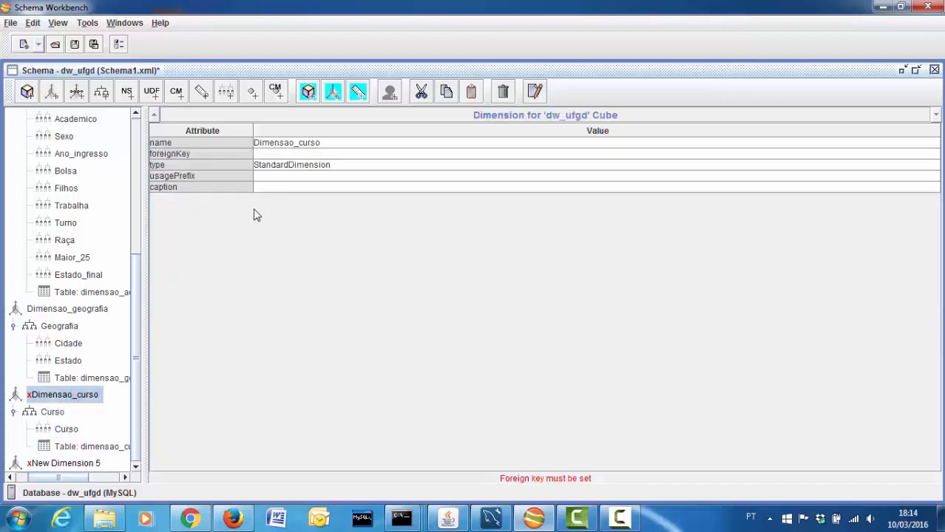
click(290, 153)
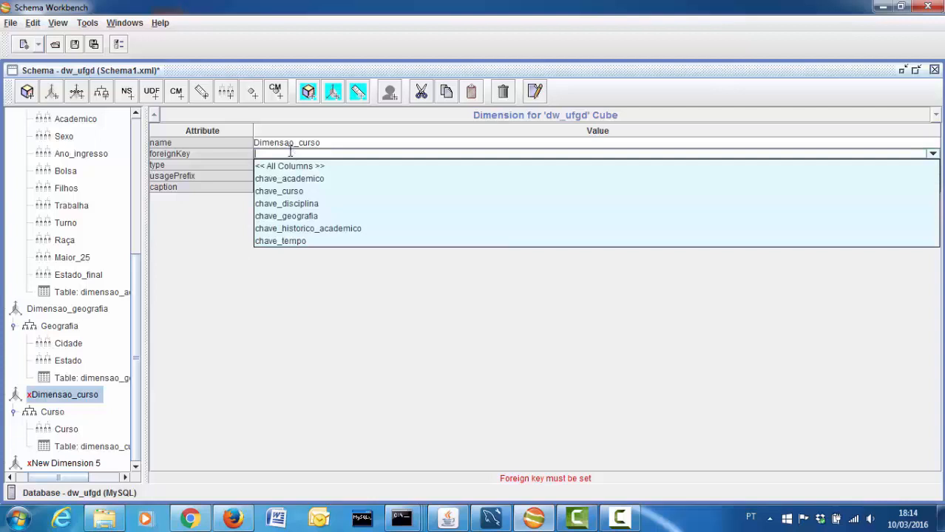
click(281, 191)
click(50, 413)
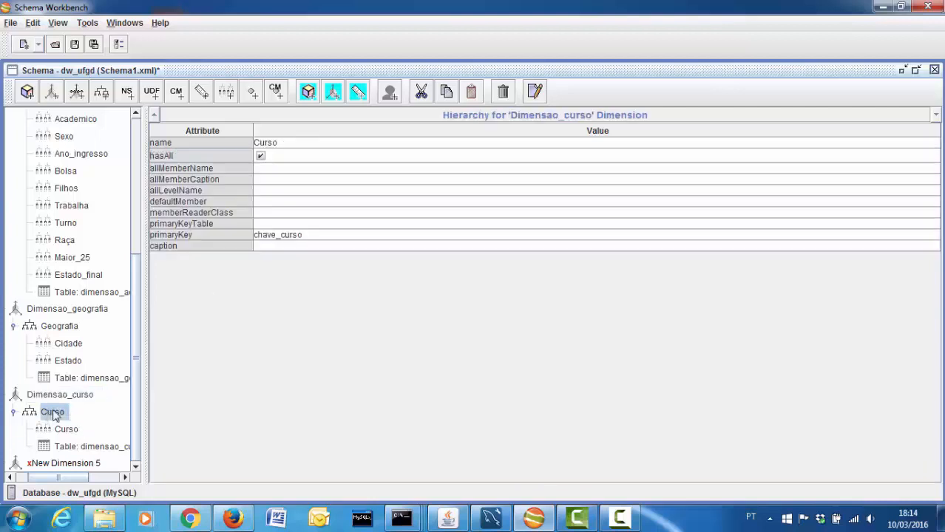
click(80, 463)
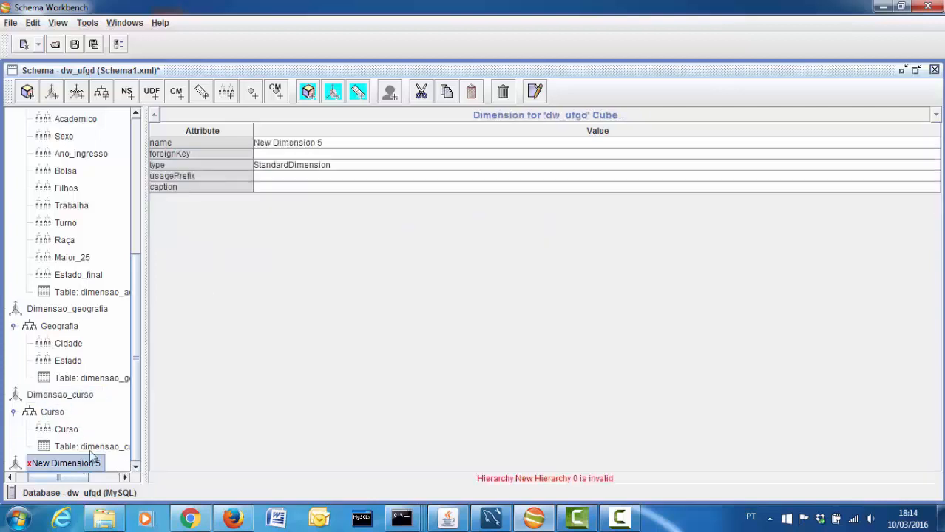
Rename the new dimension to 'Dimensao_historico_academico' and copy its historico_academico part
drag(62, 479, 43, 479)
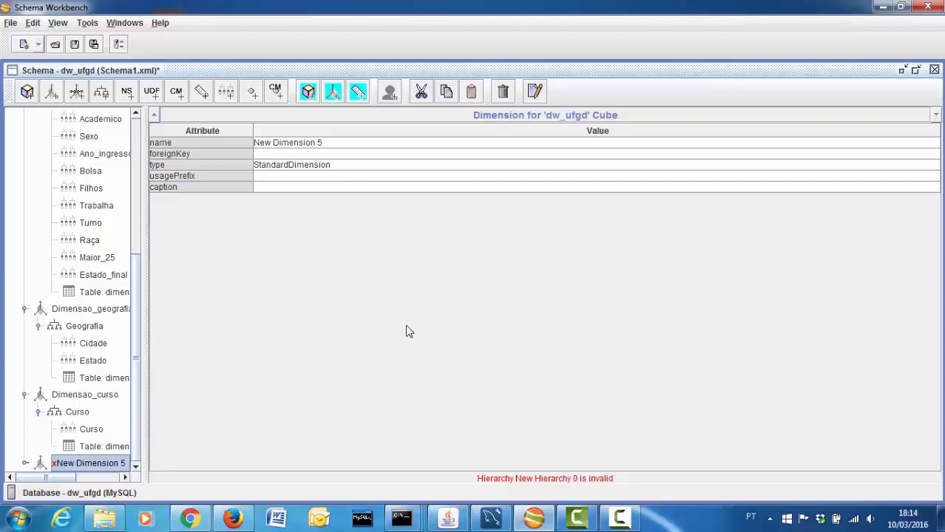
drag(359, 144, 109, 146)
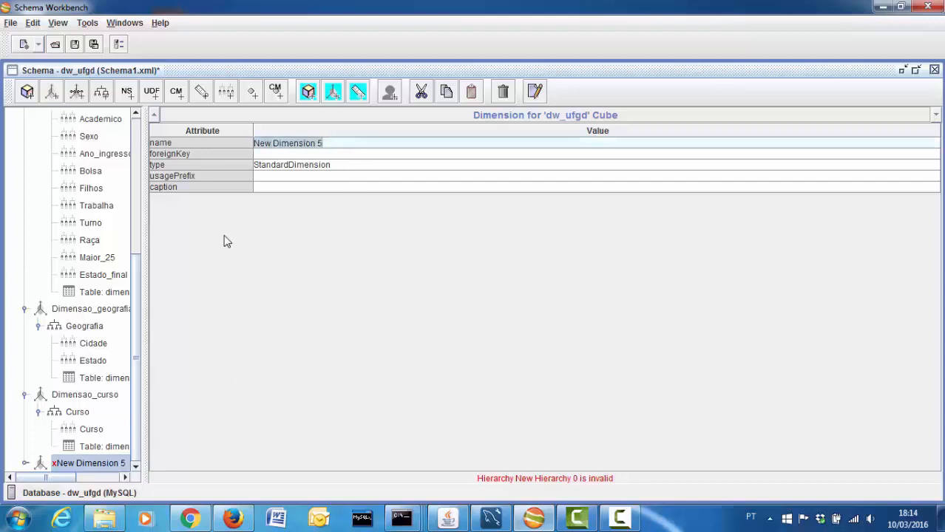
text(Dime)
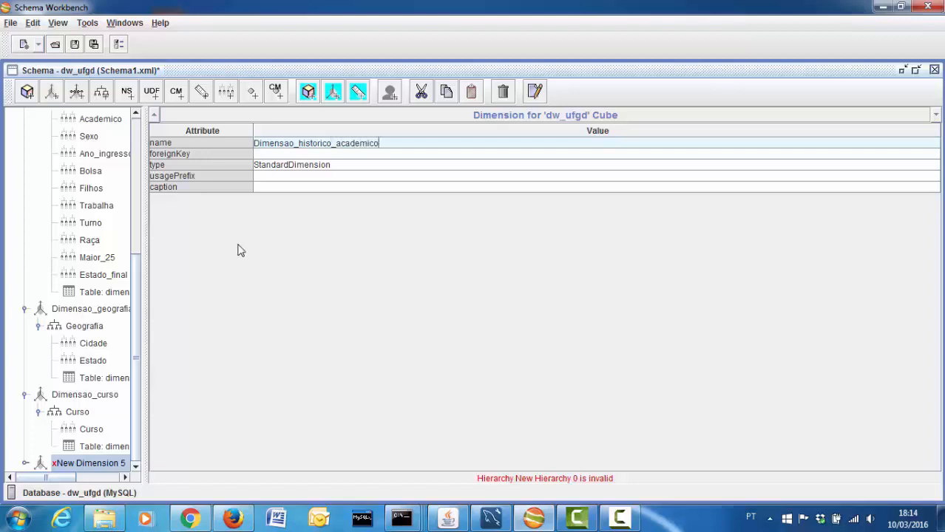
click(302, 143)
key(shift+End)
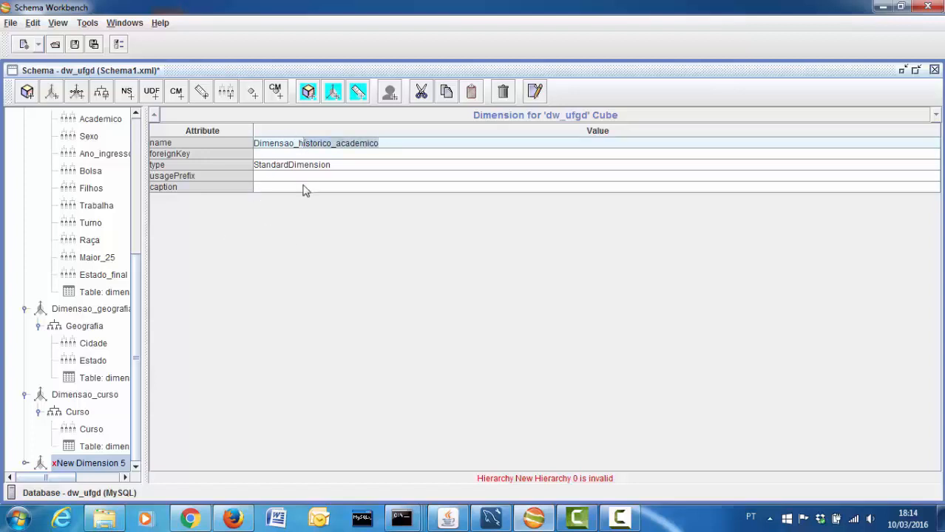
Keep a single hierarchy in the dimension and name it 'Historico_academico'
right_click(72, 465)
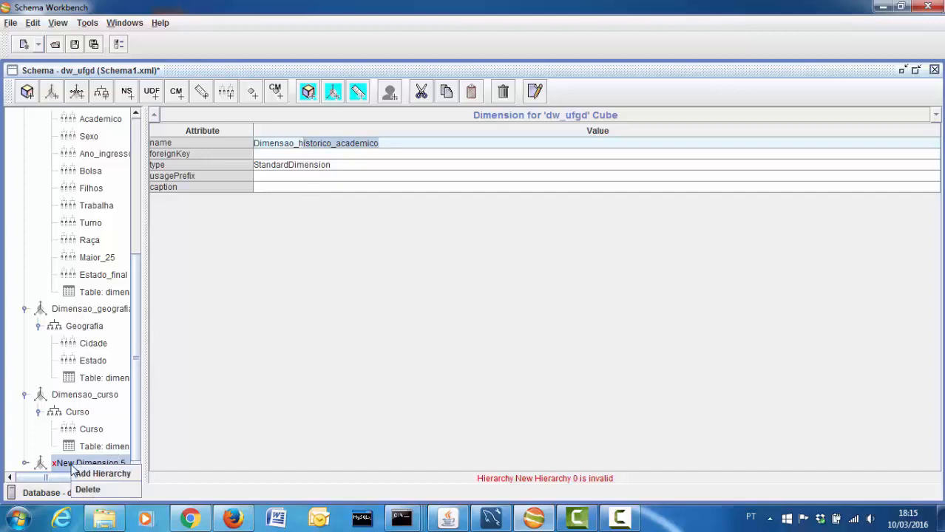
click(83, 474)
right_click(95, 463)
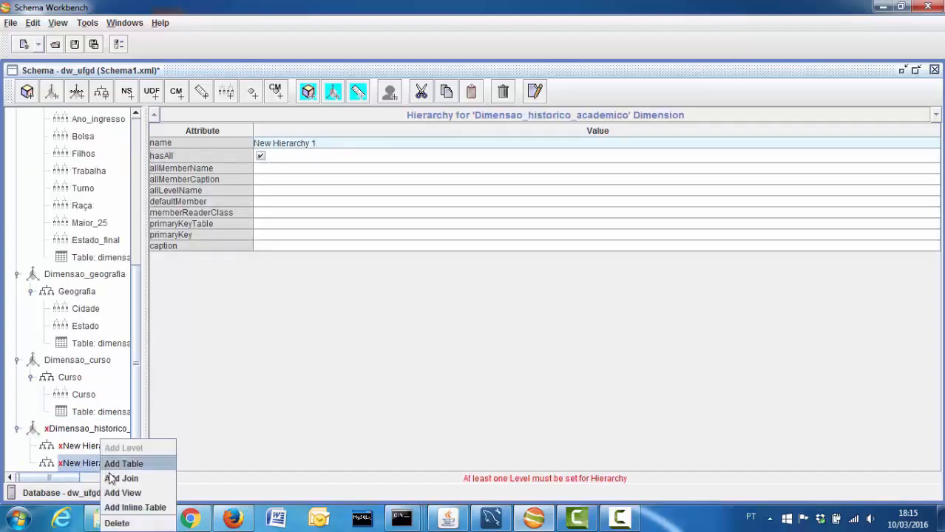
click(116, 523)
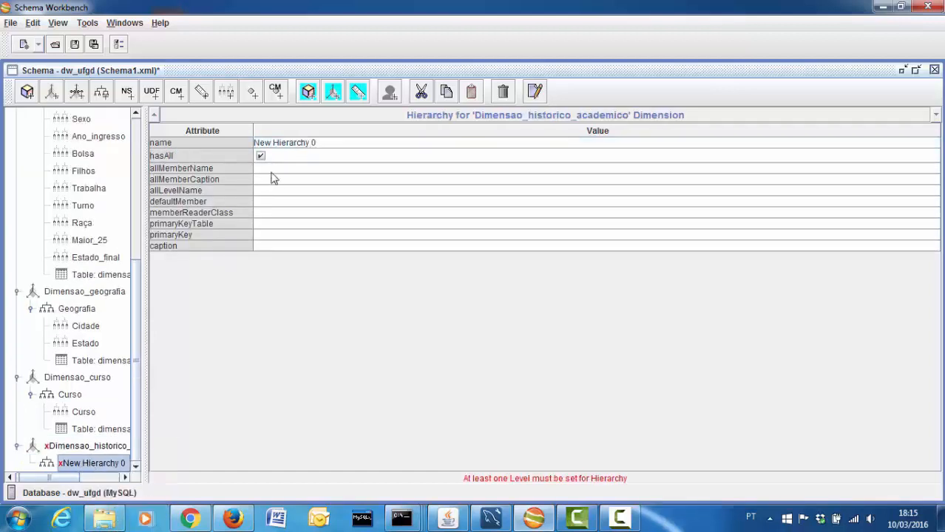
click(326, 145)
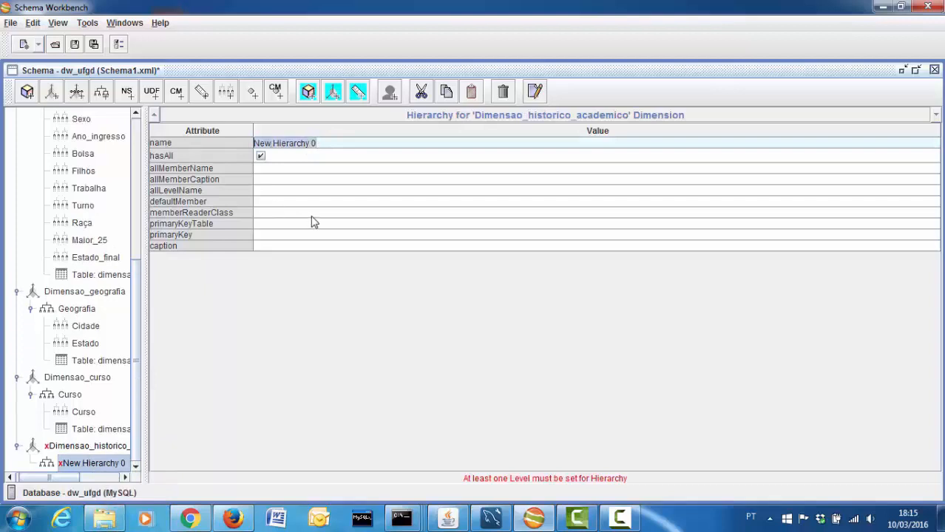
key(ctrl+v)
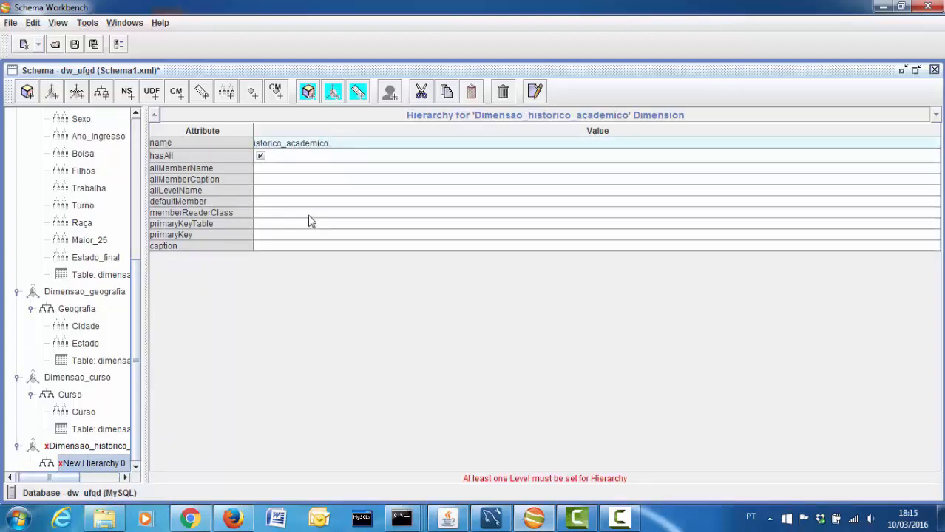
text(H)
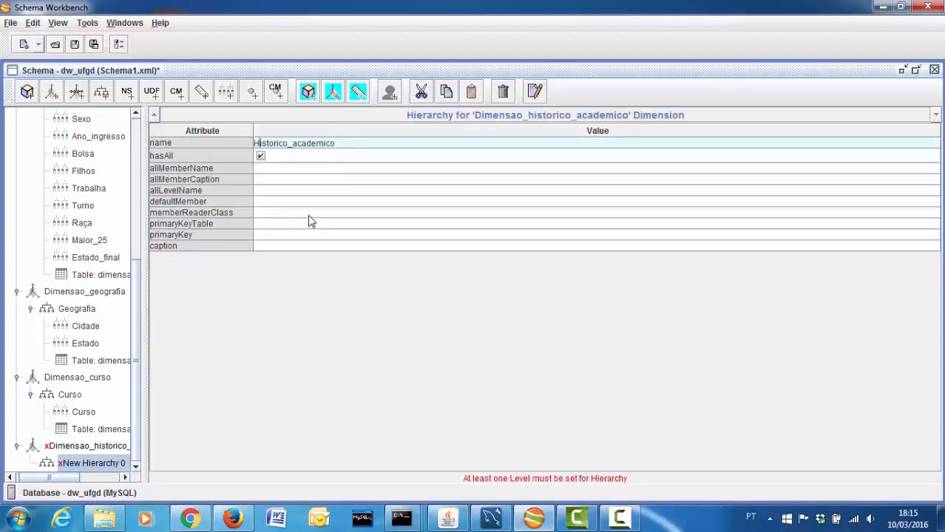
Add a table under Historico_academico and bring up its list of dimension tables
right_click(115, 470)
click(127, 462)
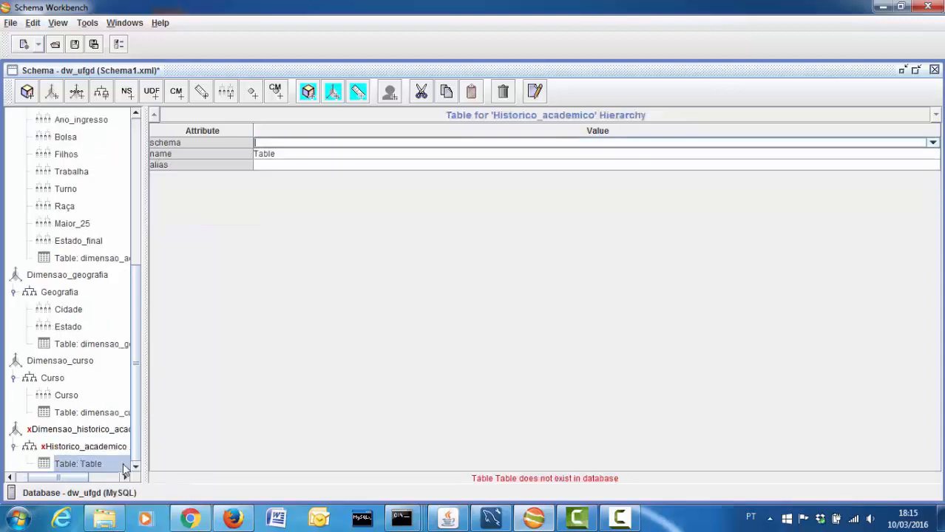
double_click(301, 152)
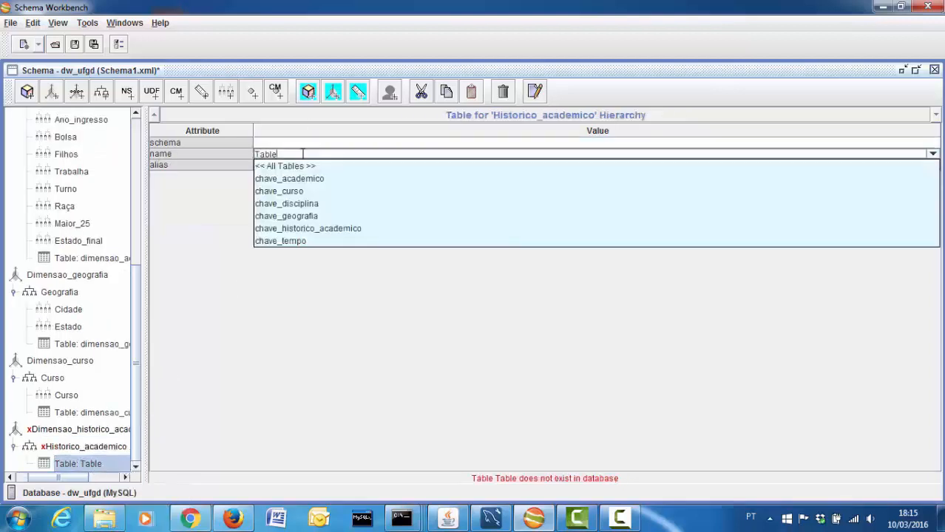
click(302, 151)
click(301, 153)
click(300, 153)
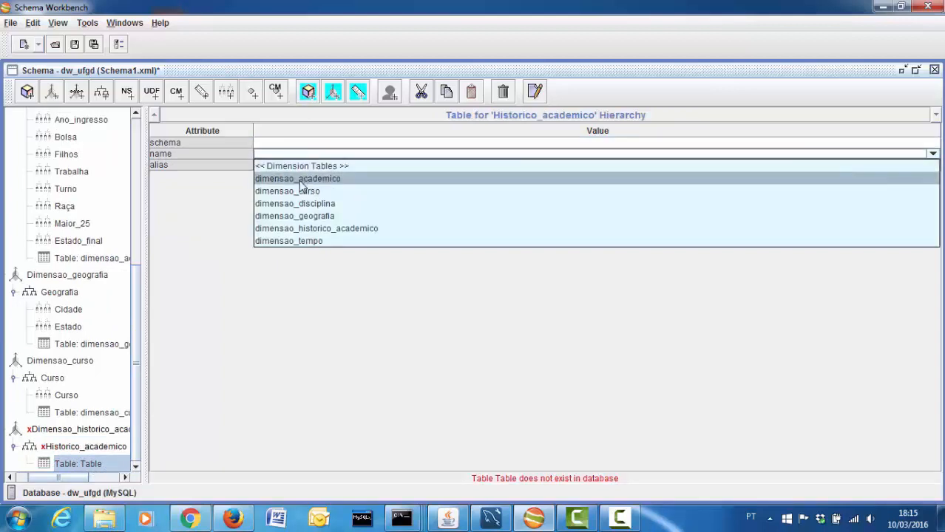
Set the Historico_academico hierarchy's table to dimensao_historico_academico and add its first two levels
click(314, 229)
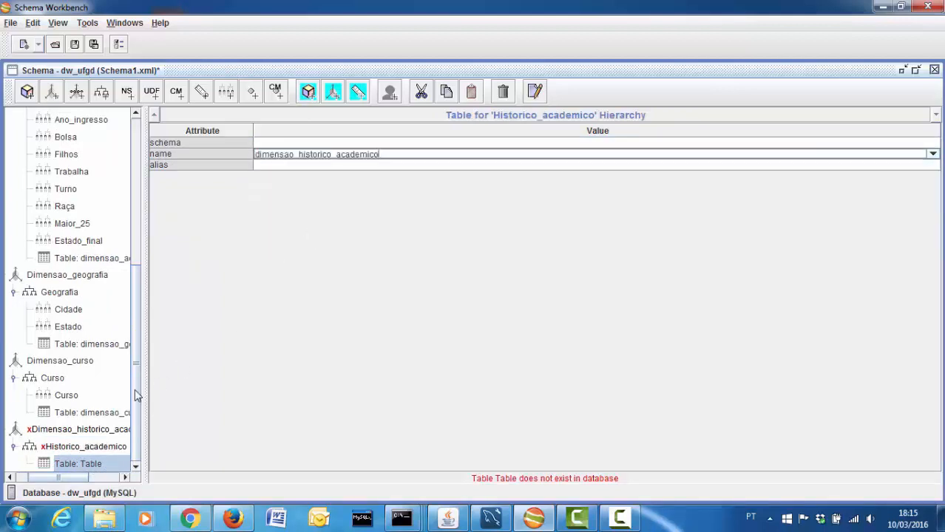
click(91, 447)
right_click(86, 471)
click(152, 445)
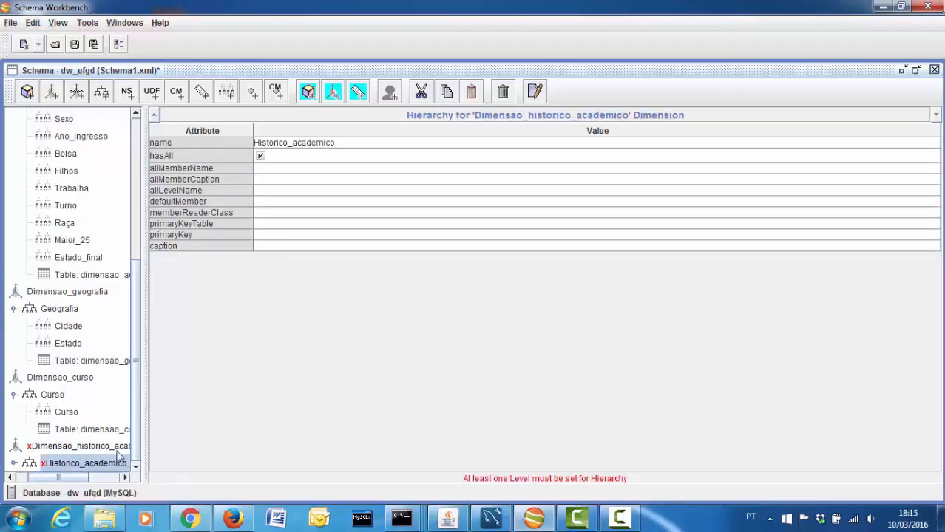
click(136, 467)
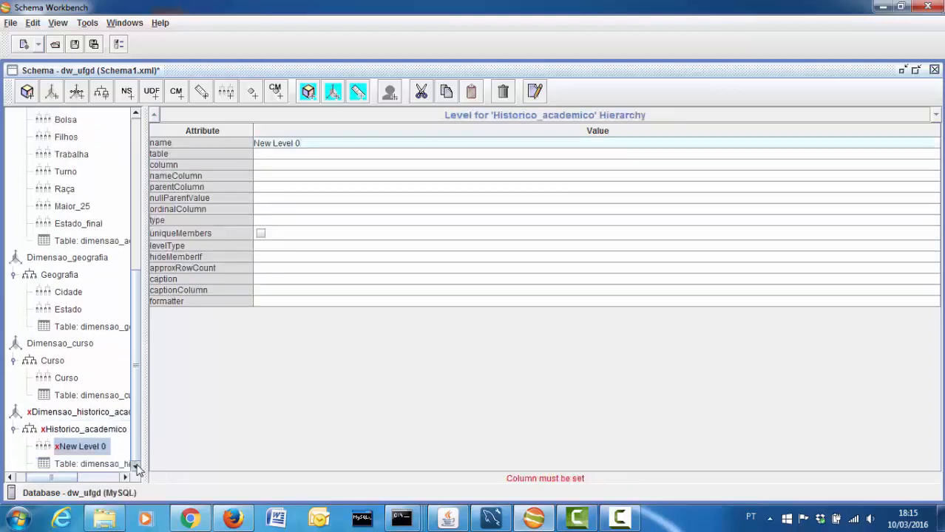
click(115, 429)
right_click(115, 430)
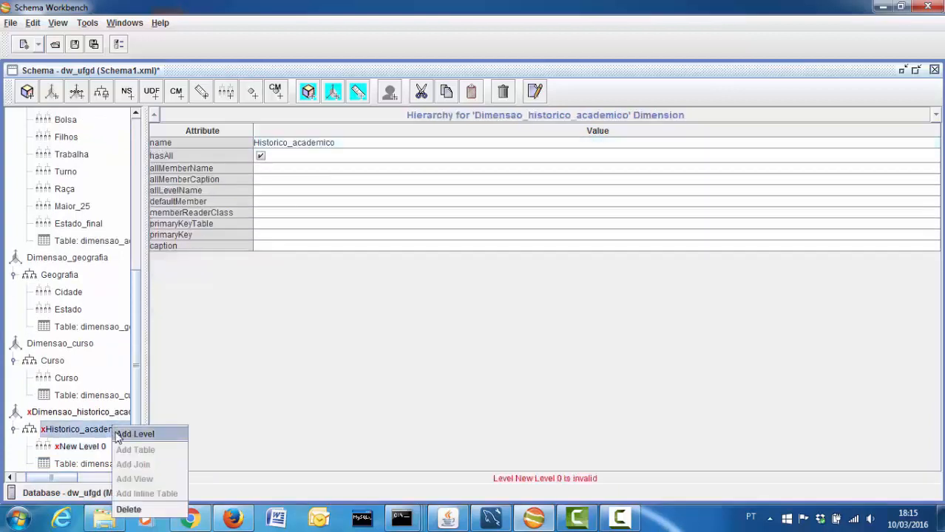
click(117, 434)
Add three more levels to the hierarchy, giving New Level 0 through New Level 4
click(113, 430)
right_click(114, 430)
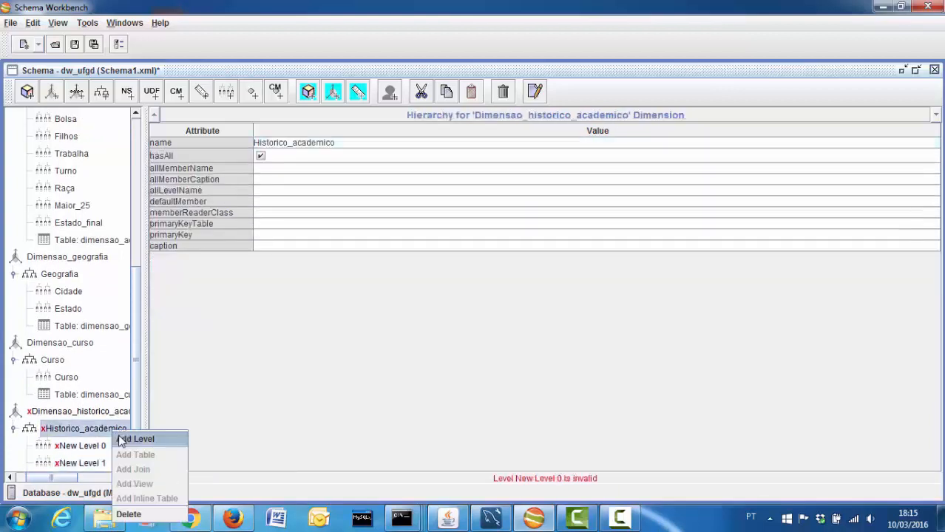
click(122, 437)
click(111, 413)
right_click(111, 413)
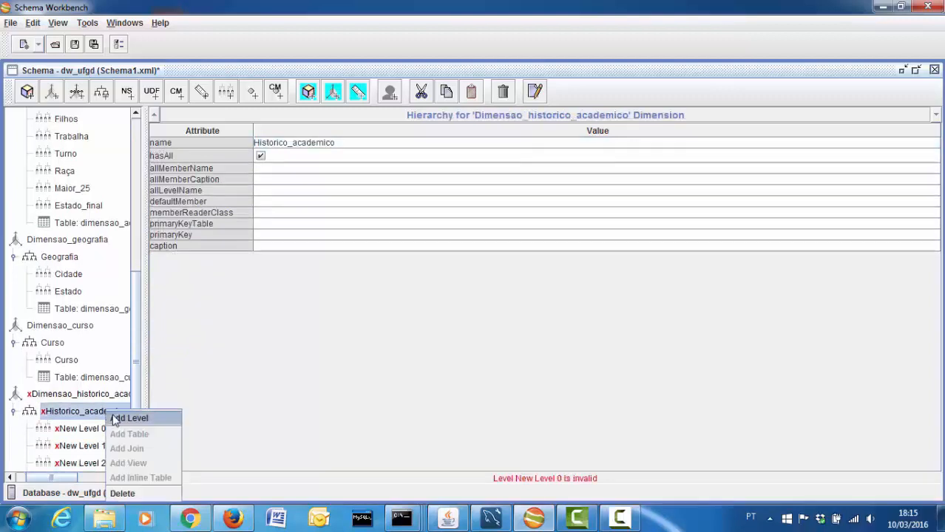
click(119, 419)
click(136, 466)
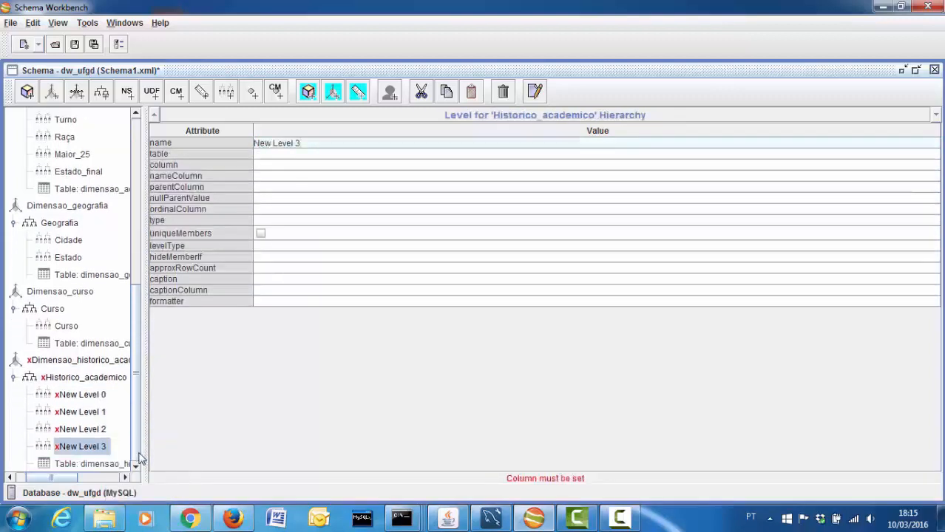
click(95, 379)
right_click(94, 379)
click(115, 388)
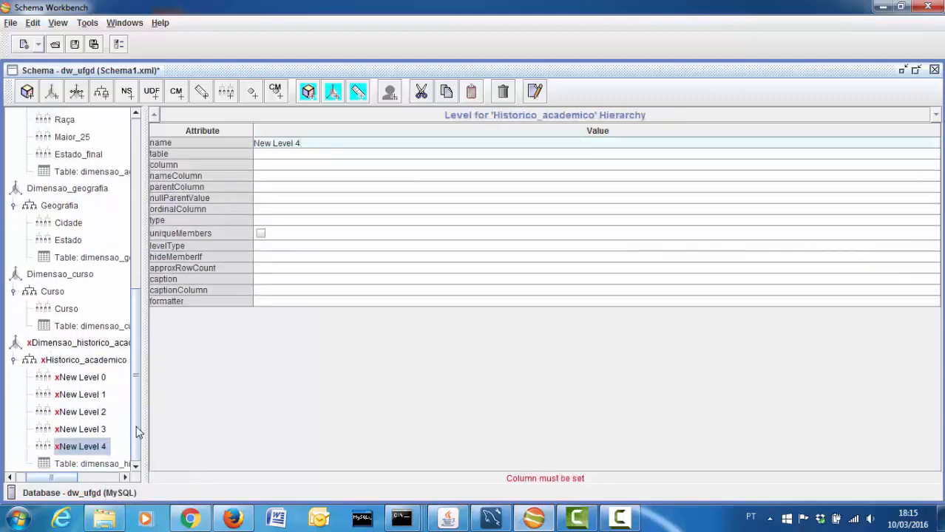
Keep chave_historico_academico as the hierarchy's primary key
click(106, 466)
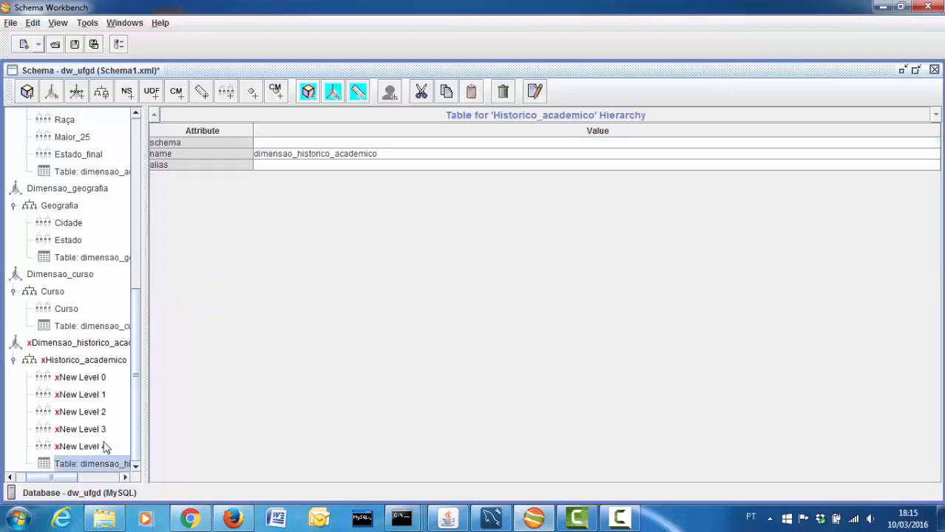
click(95, 363)
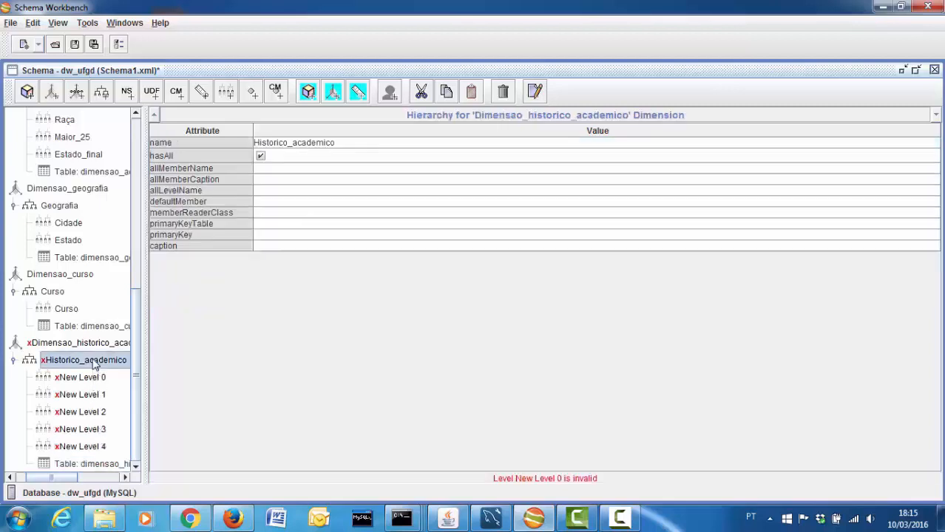
click(278, 236)
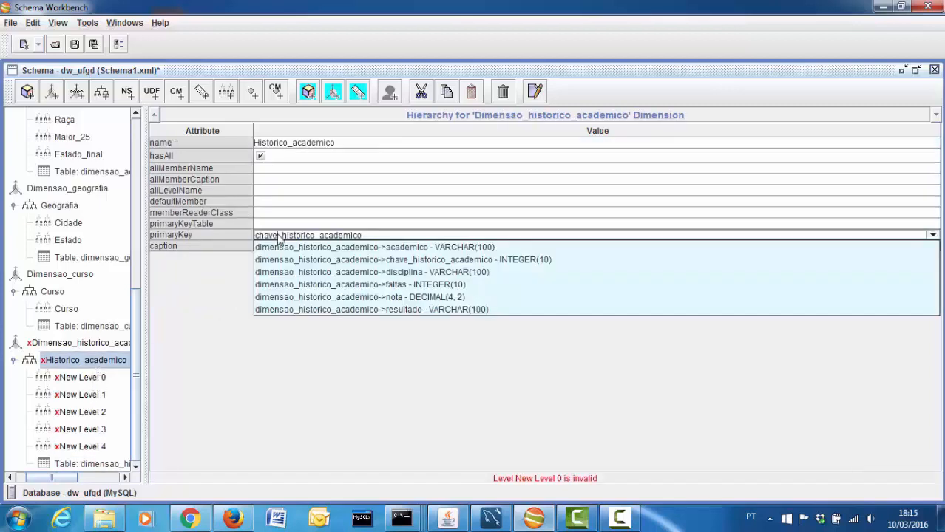
click(363, 222)
Set the Dimensao_historico_academico foreign key to chave_historico_academico and select New Level 0
click(102, 345)
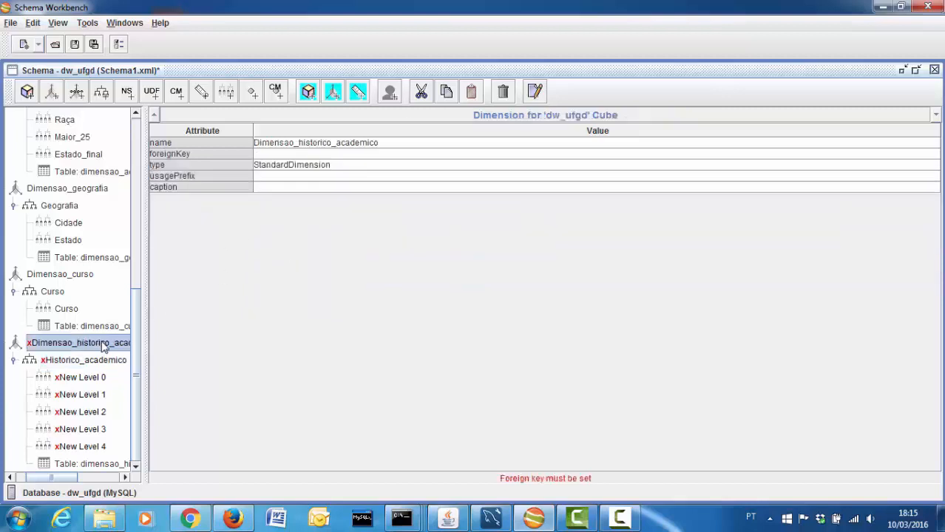
click(297, 154)
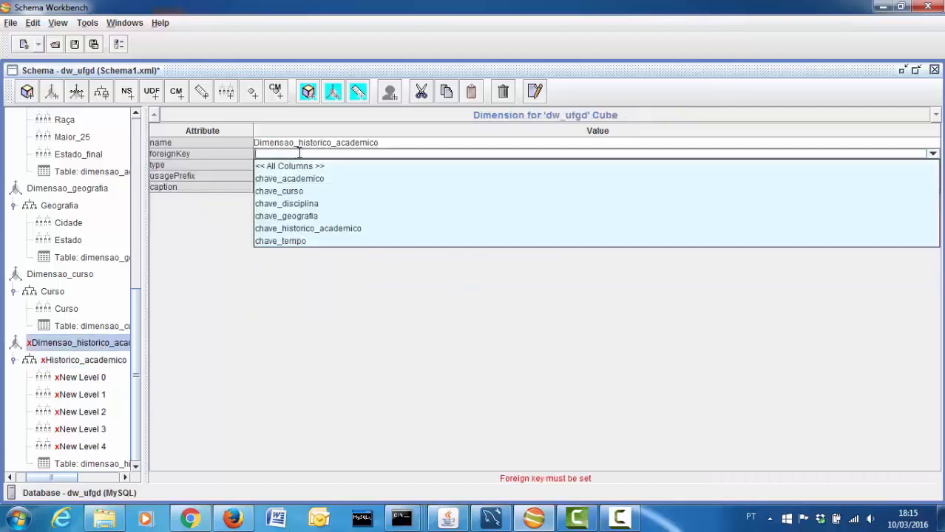
click(318, 230)
click(90, 382)
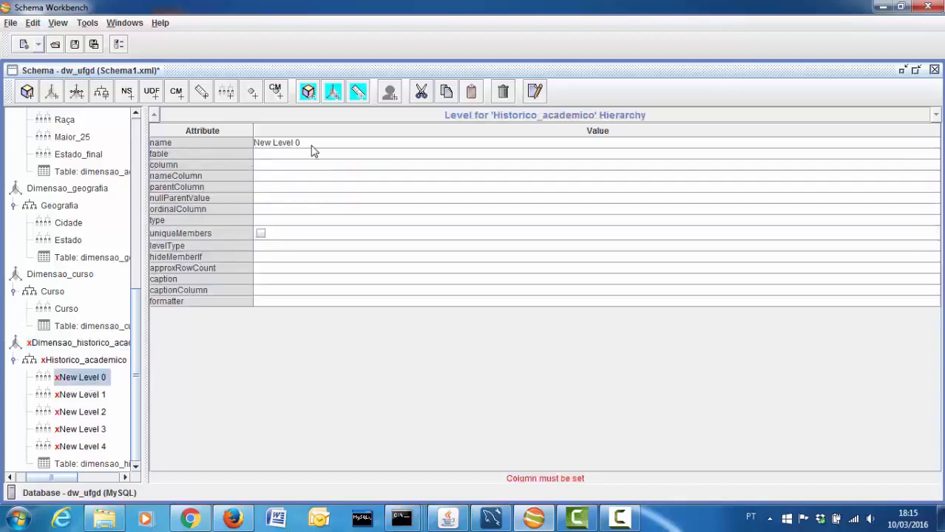
Make New Level 0 the Academico level: column academico, String, unique, Regular, never hidden
click(188, 143)
text(Academico)
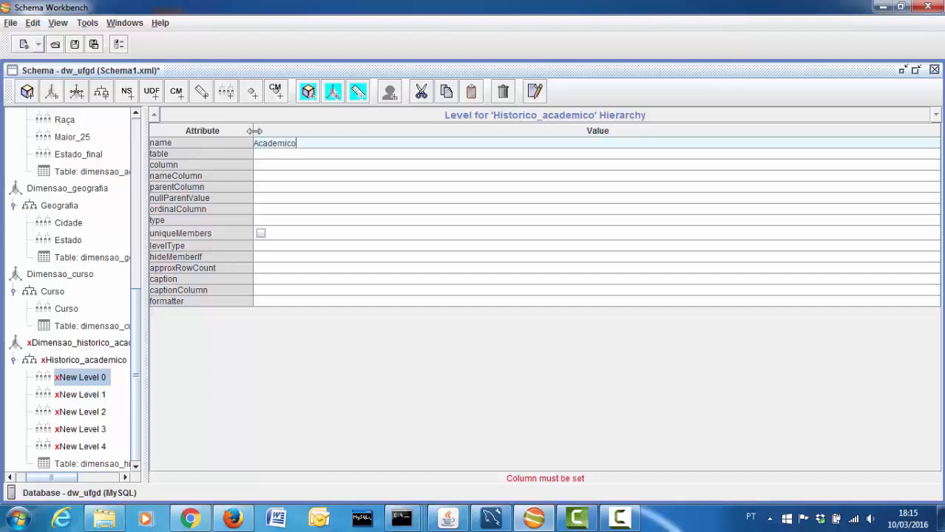
click(290, 164)
click(291, 177)
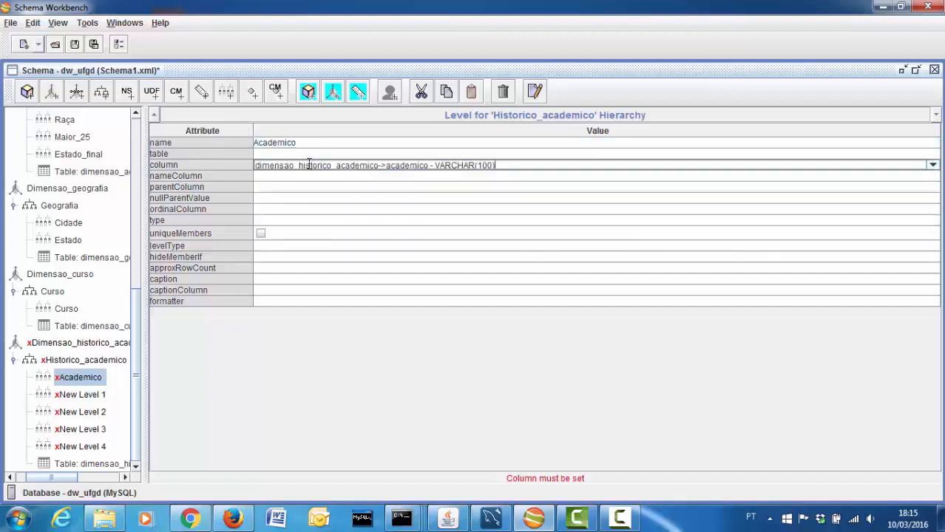
click(379, 164)
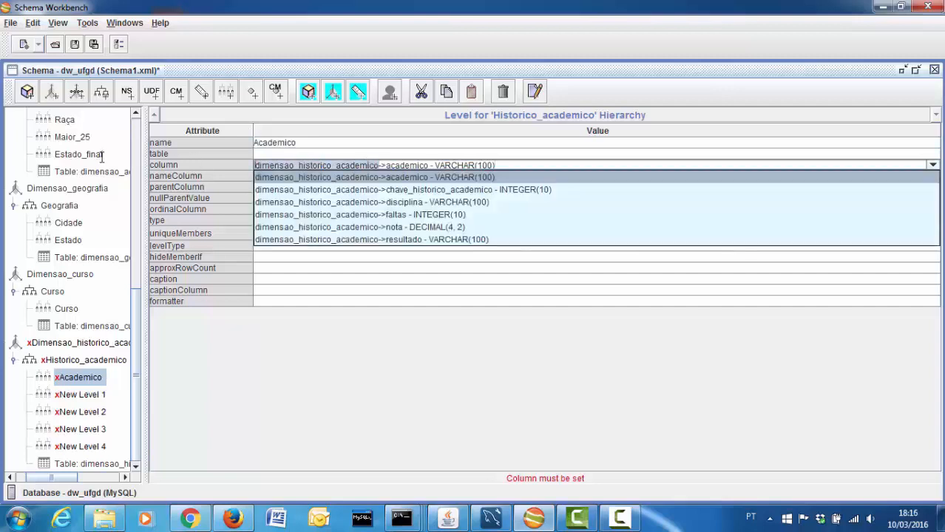
click(302, 156)
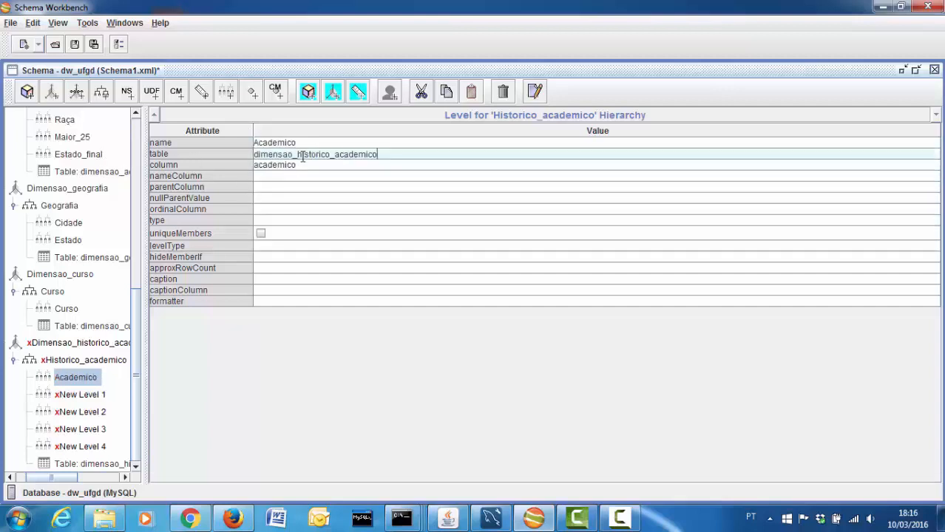
click(276, 221)
click(264, 233)
click(261, 234)
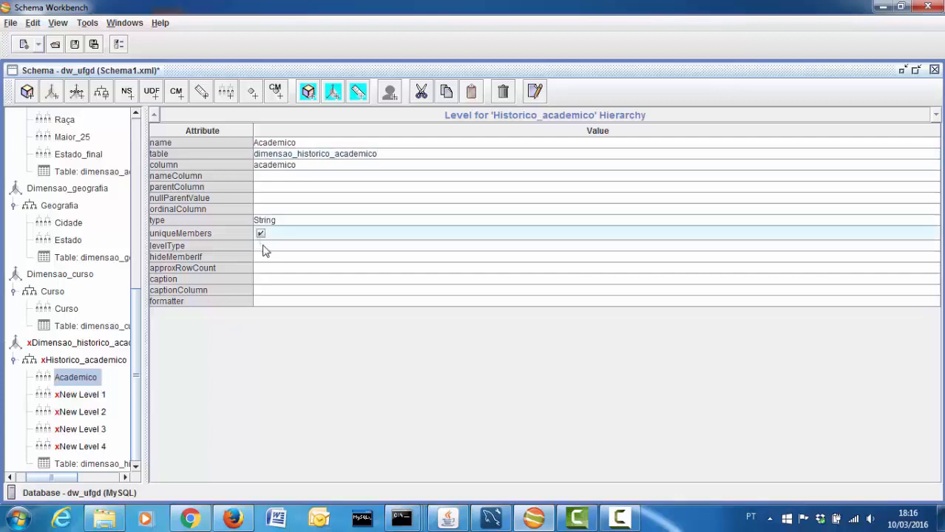
click(263, 245)
click(267, 258)
click(267, 257)
click(263, 267)
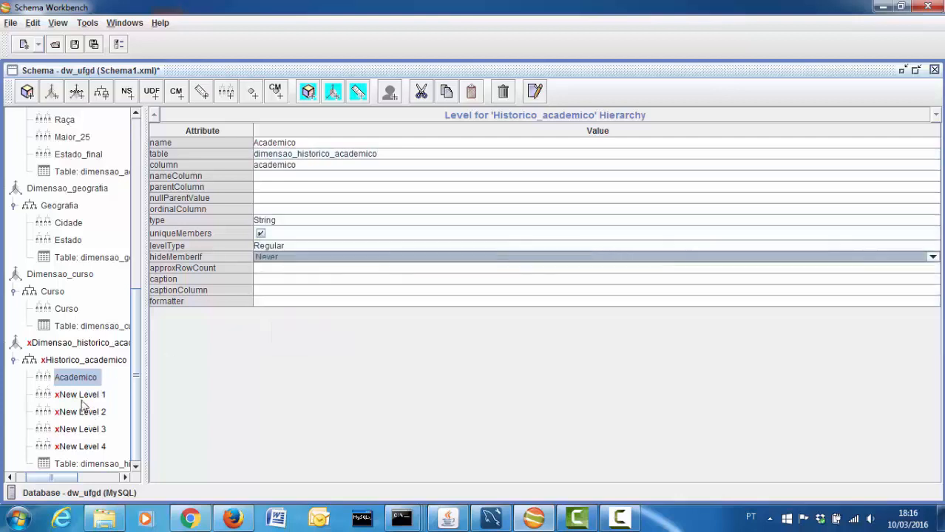
Make New Level 1 the Disciplina level: column disciplina, String, unique, Regular, never hidden
click(79, 394)
click(306, 142)
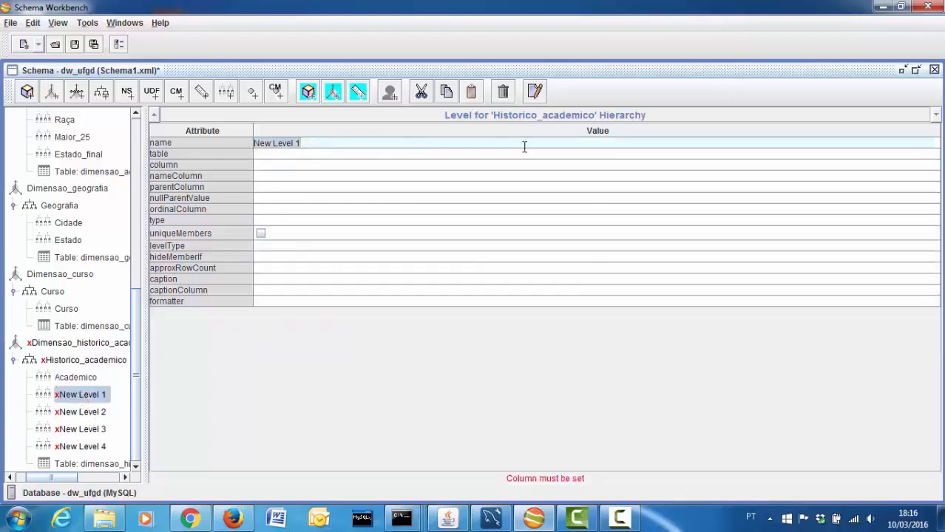
text(Disciplina)
click(299, 165)
click(309, 202)
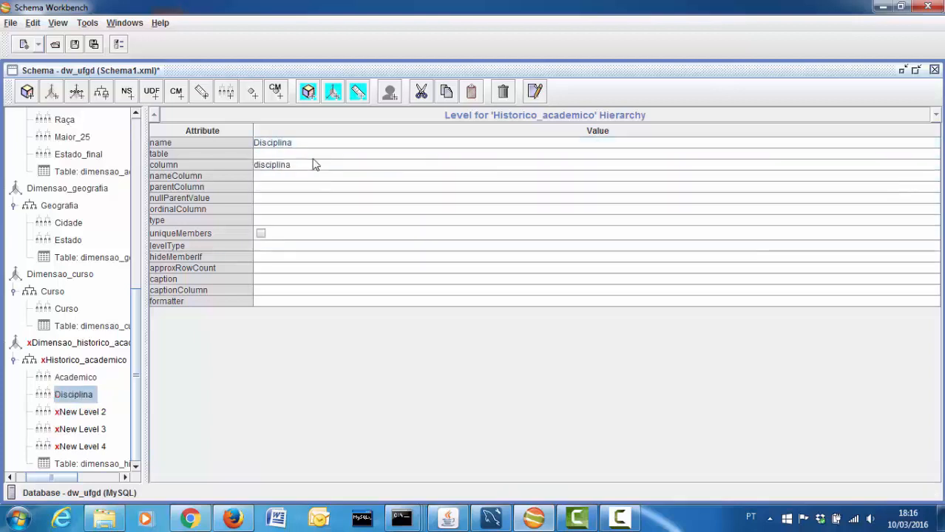
click(314, 153)
click(271, 220)
click(263, 233)
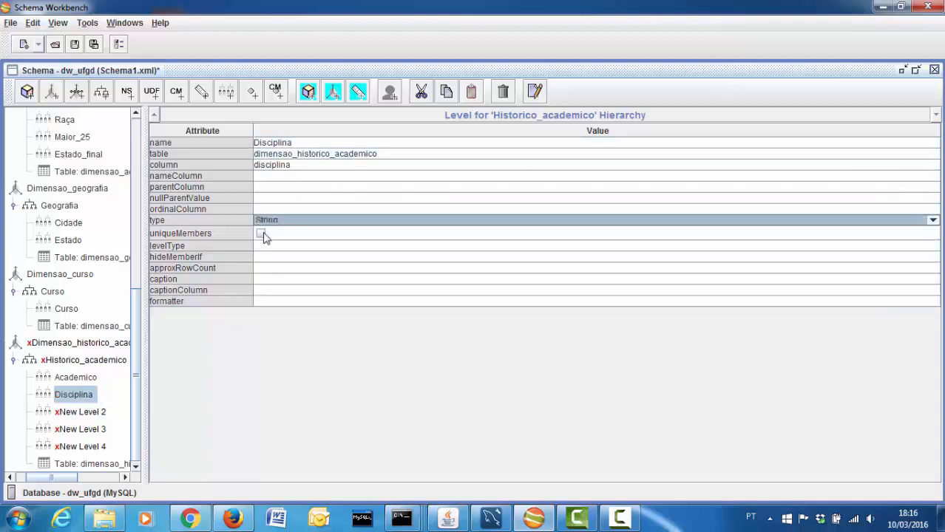
click(260, 234)
click(267, 245)
click(270, 266)
click(270, 257)
click(269, 268)
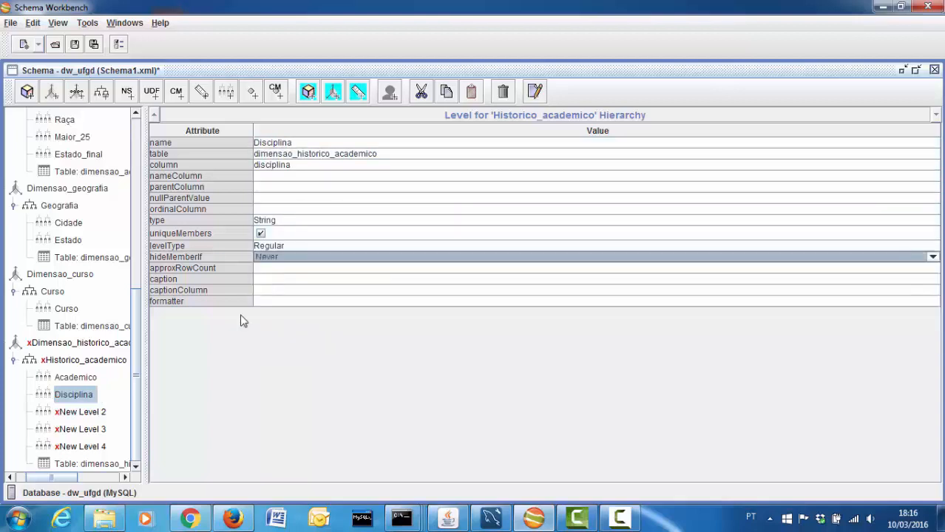
click(74, 412)
click(300, 142)
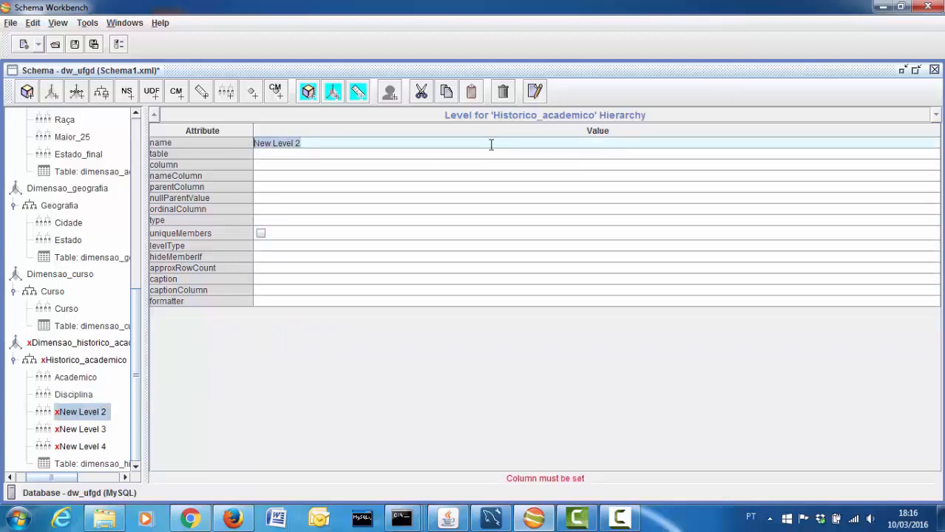
Make New Level 2 the Nota level: column nota, Numeric, unique, Regular, never hidden
text(Nota)
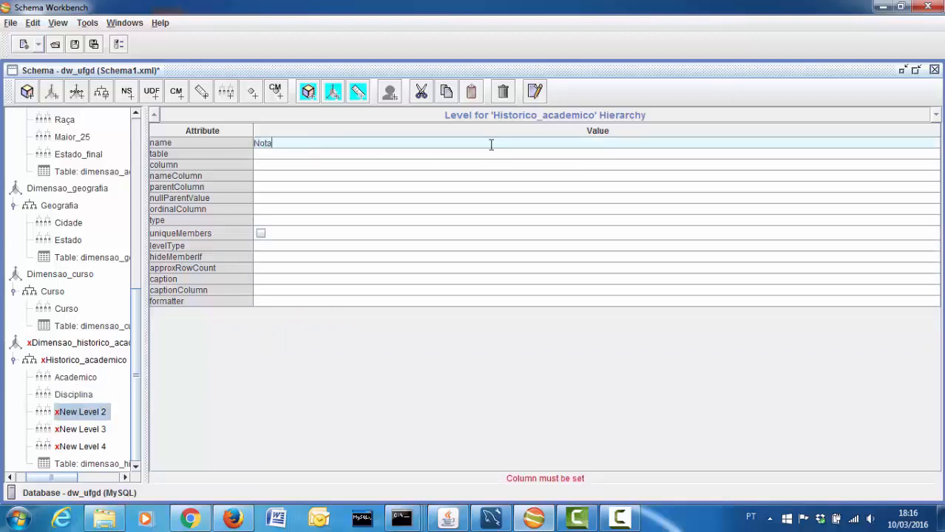
click(278, 165)
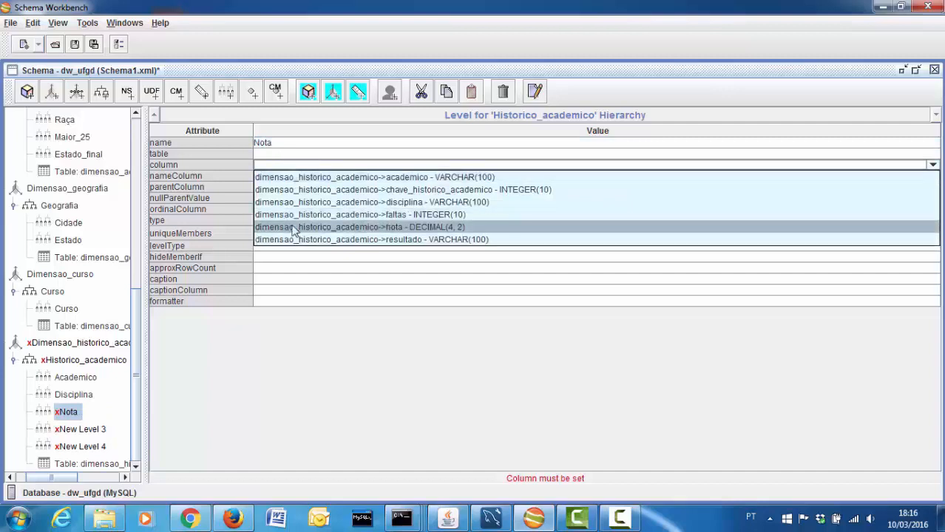
click(291, 227)
click(293, 153)
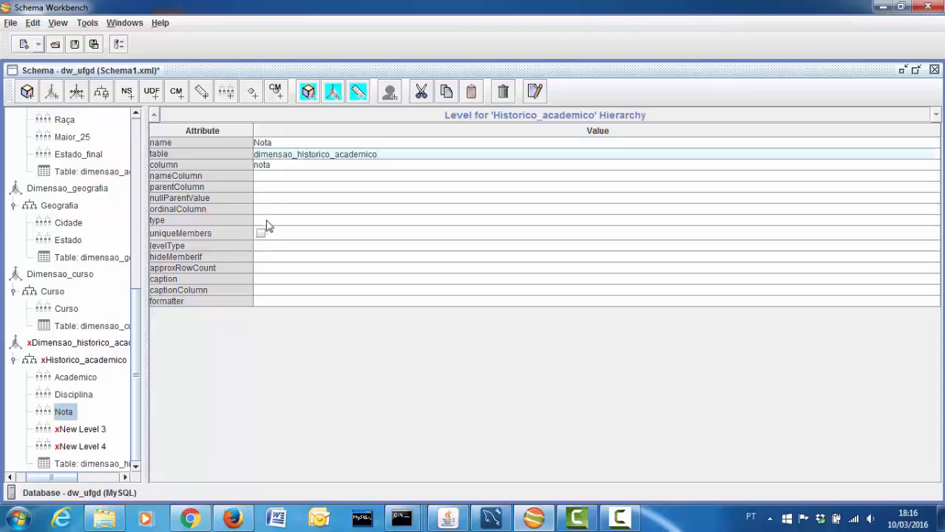
click(266, 222)
click(270, 234)
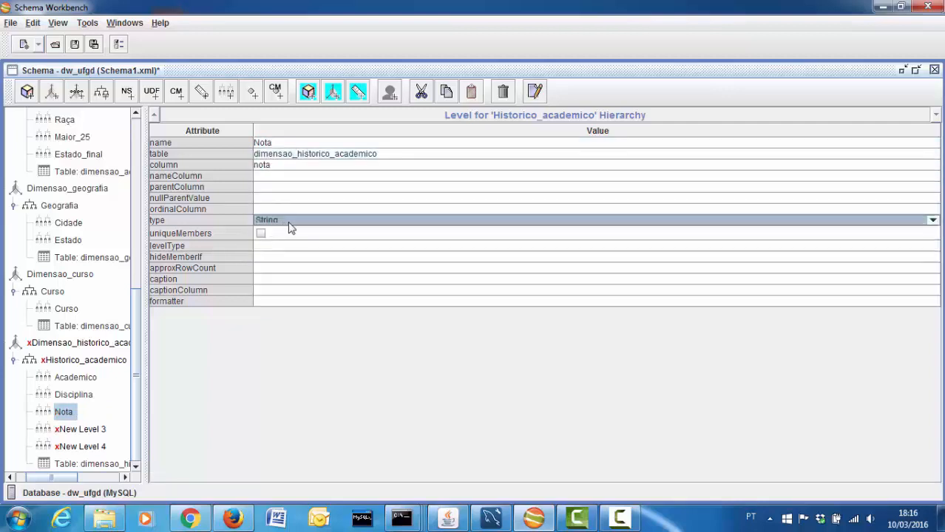
click(302, 222)
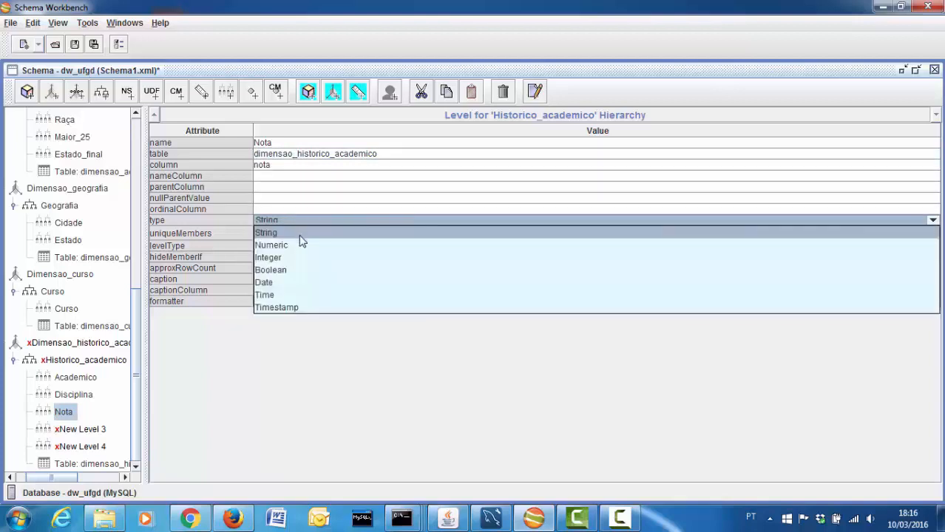
click(298, 245)
click(261, 234)
click(268, 246)
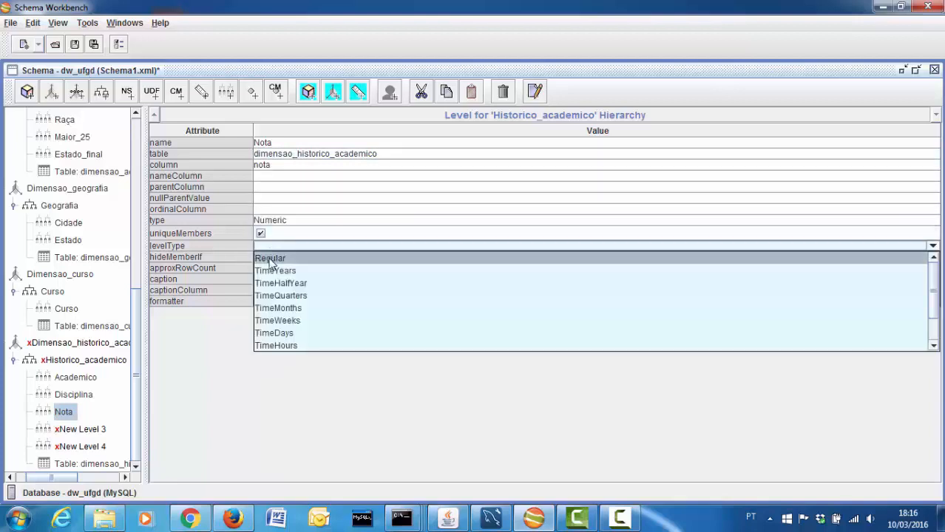
click(266, 256)
click(268, 258)
click(273, 268)
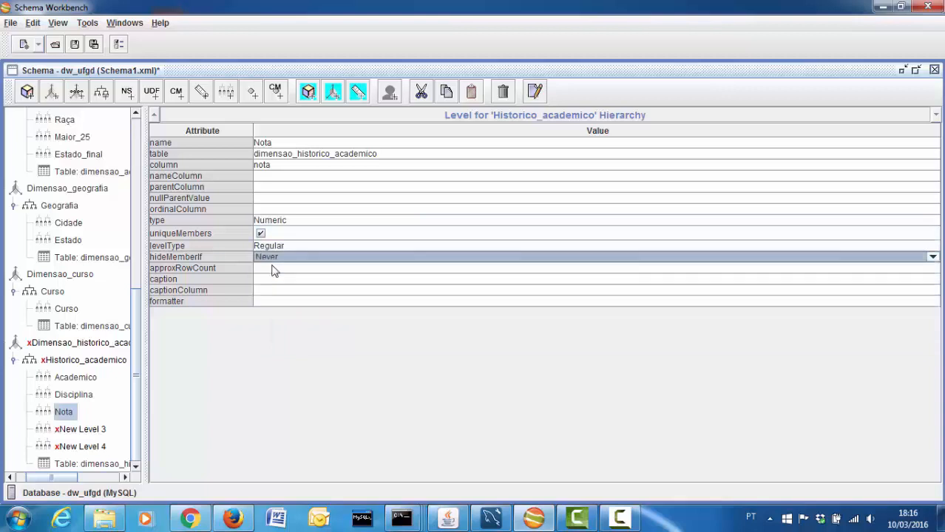
Make New Level 3 the Faltas level on column faltas of dimensao_historico_academico, Numeric, Regular
click(80, 430)
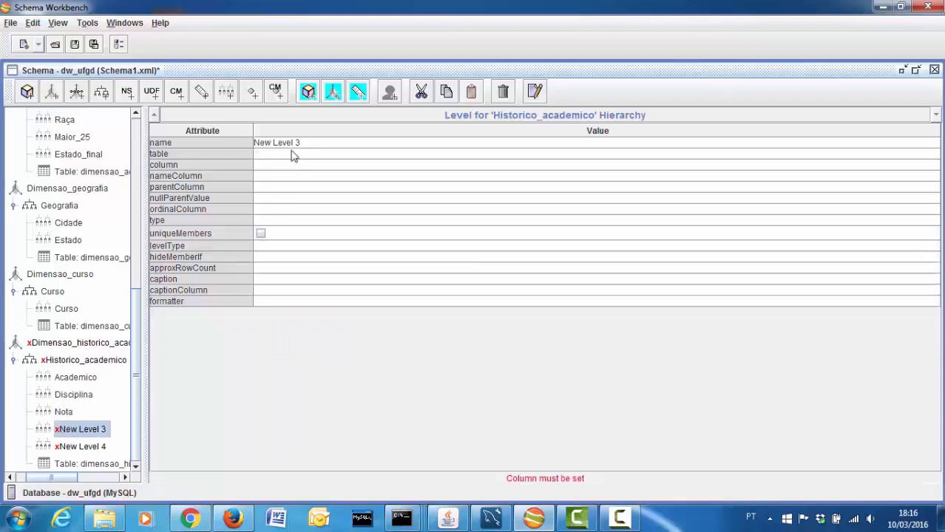
click(248, 143)
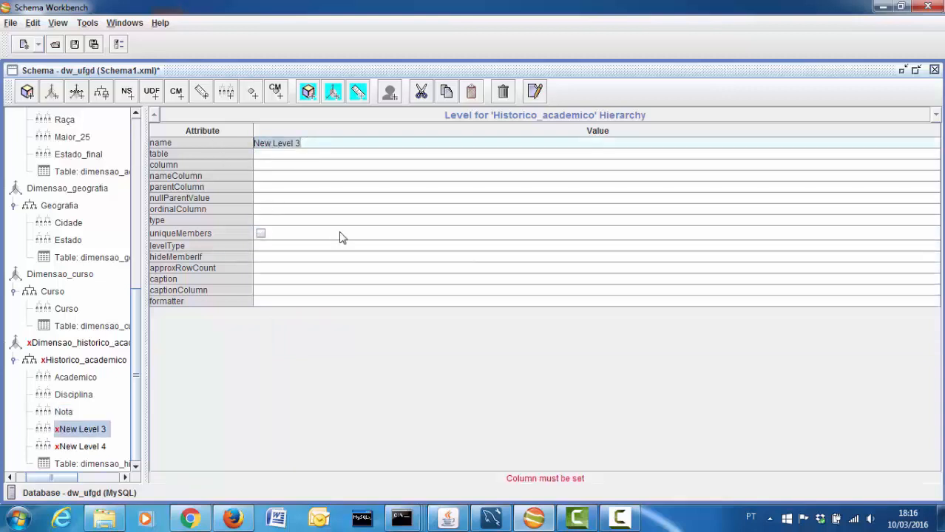
text(Faltas)
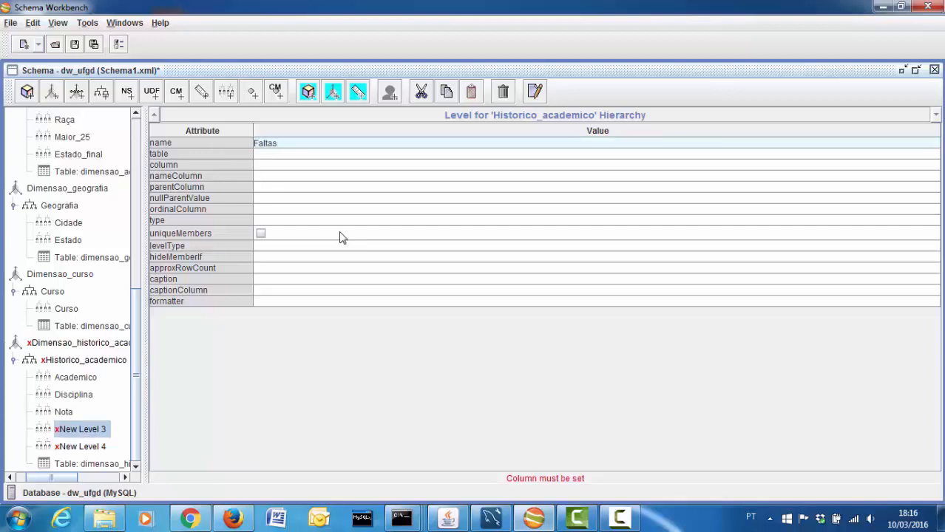
click(280, 165)
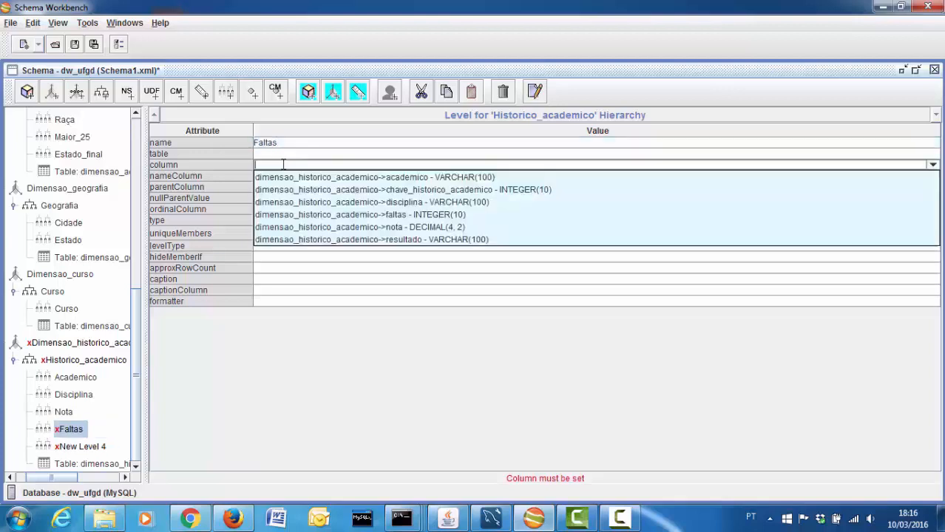
click(287, 212)
click(291, 154)
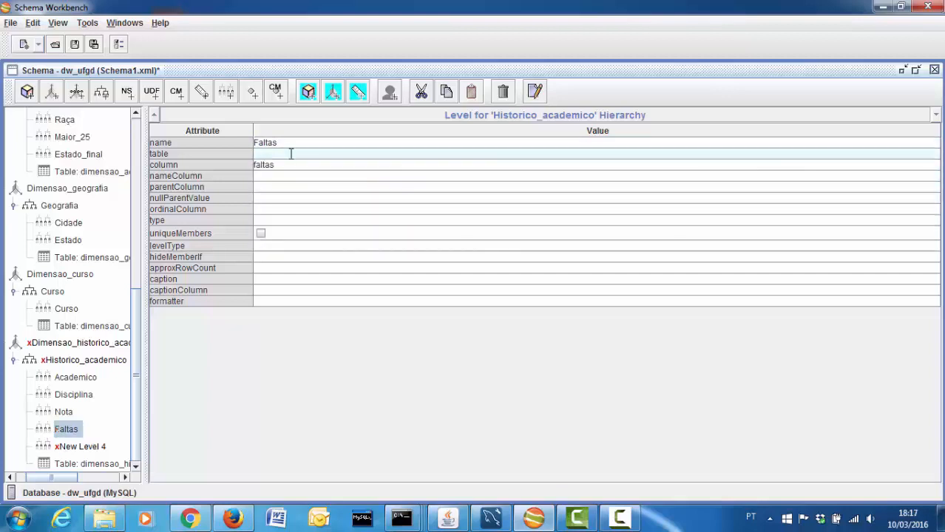
text(dimensao_historico_academico)
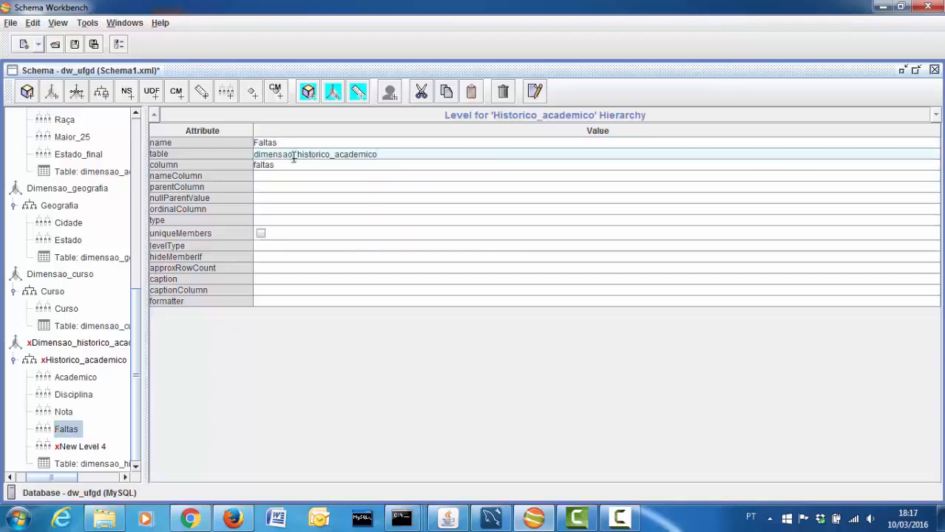
click(268, 220)
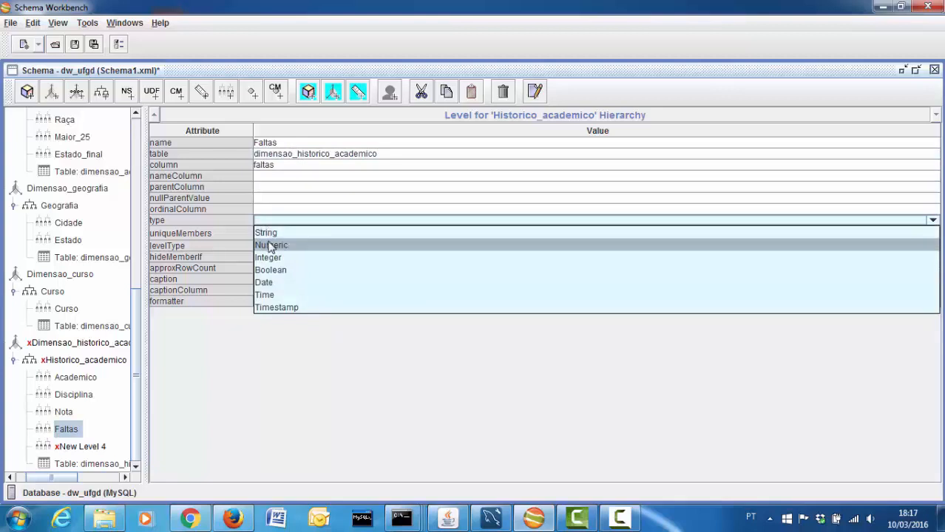
click(270, 246)
click(269, 246)
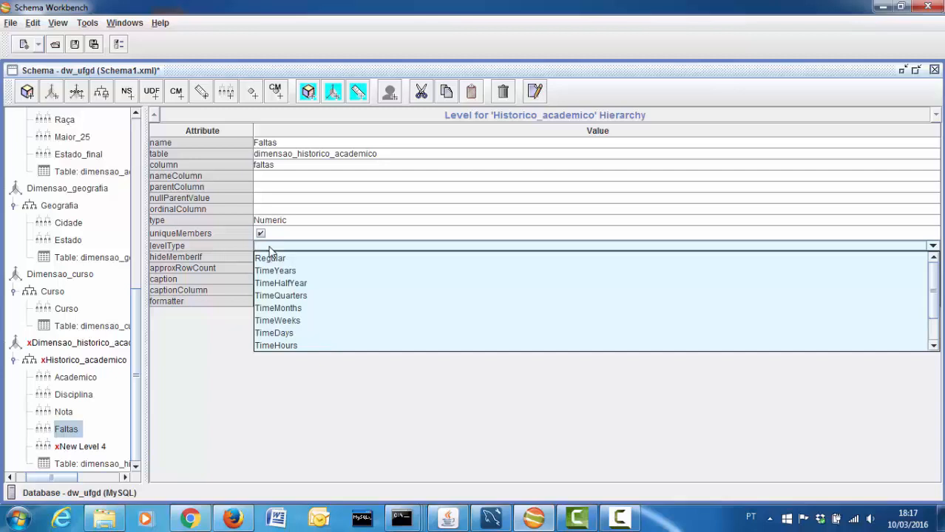
click(271, 258)
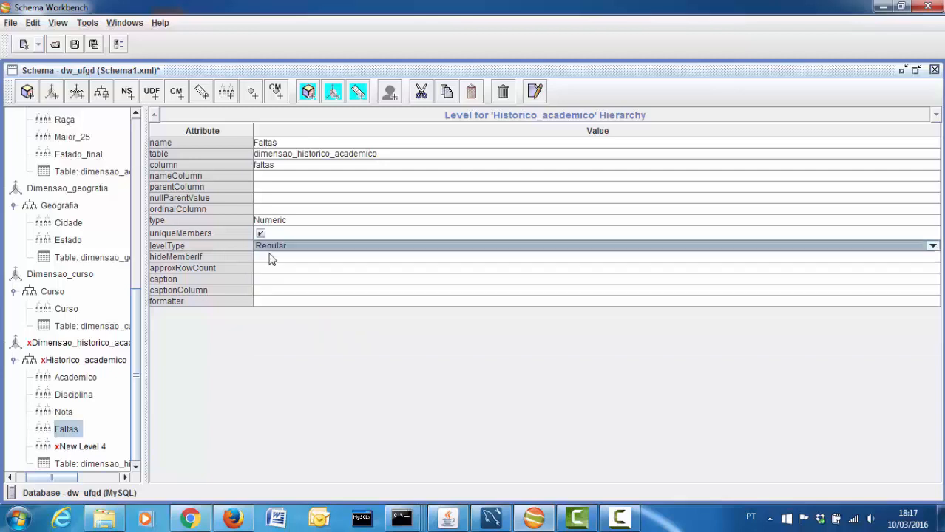
Make New Level 4 the Resultado level: column resultado, String, unique, Regular, never hidden
click(72, 447)
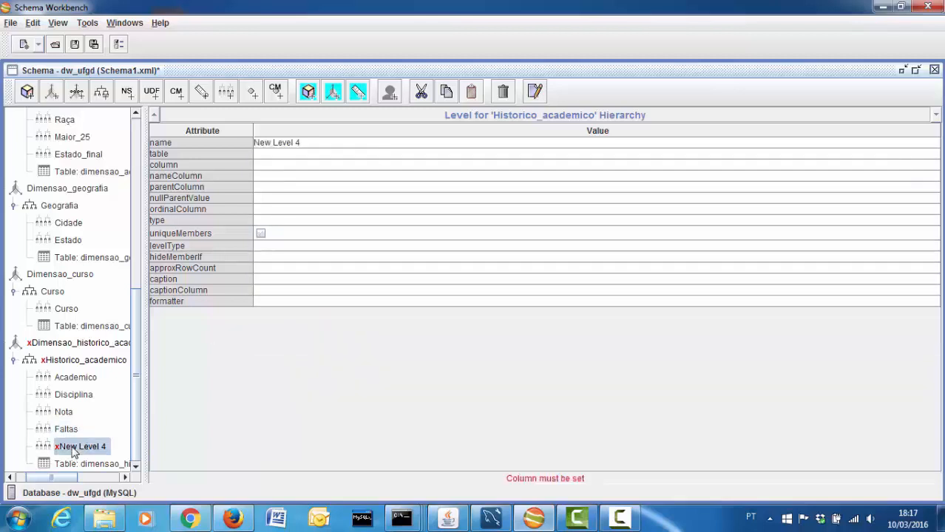
click(327, 143)
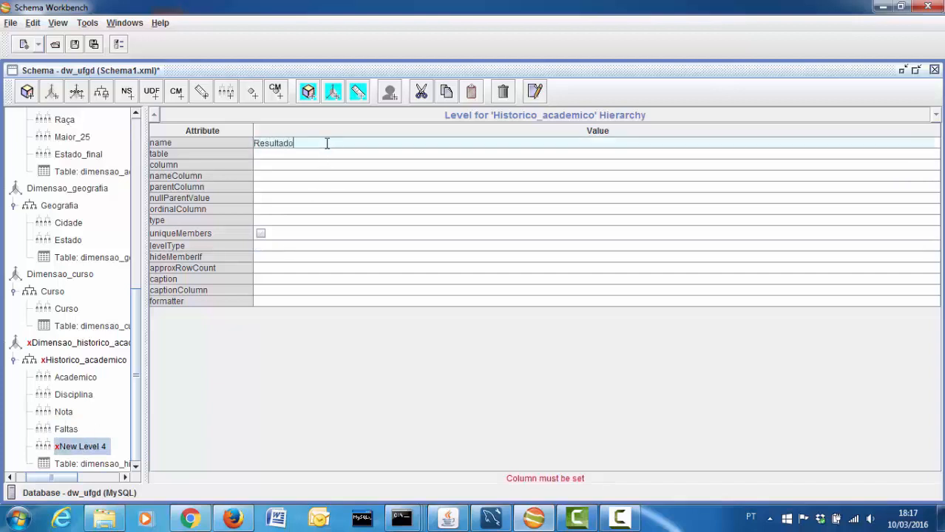
click(321, 164)
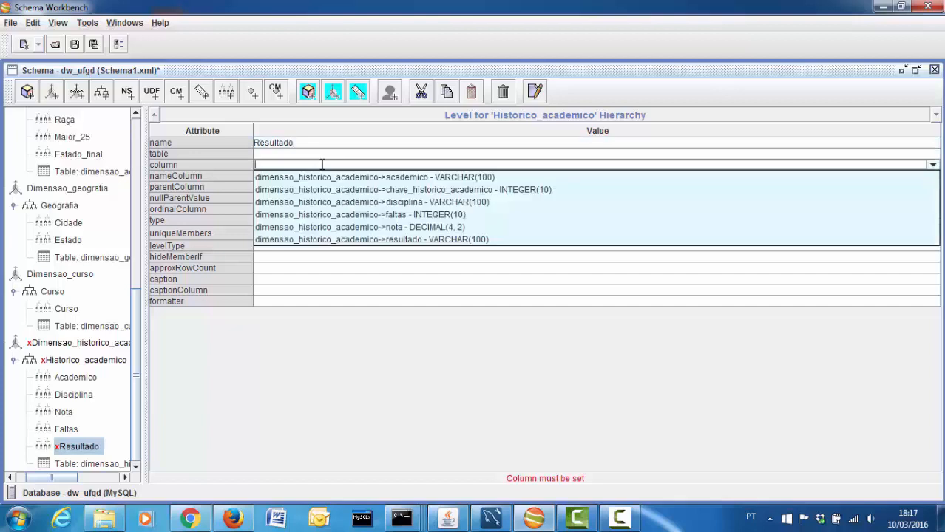
click(330, 240)
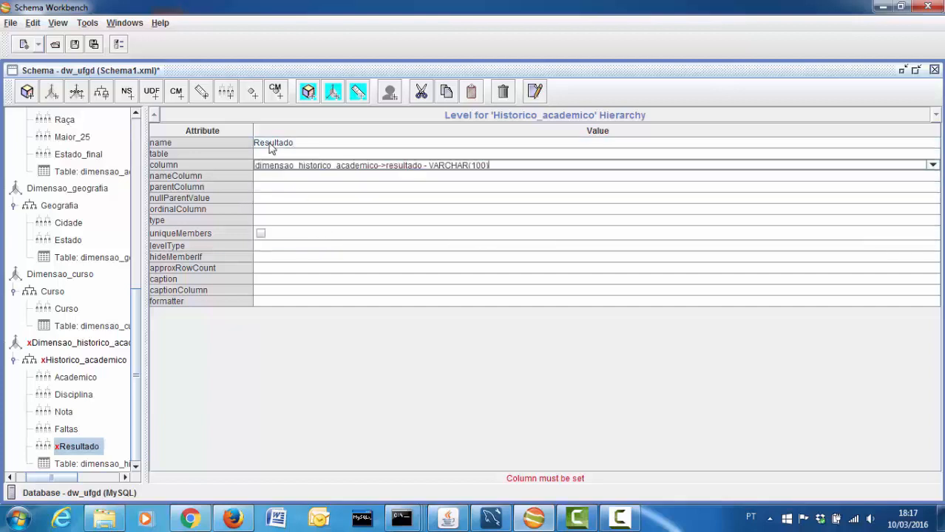
click(257, 221)
click(264, 231)
click(260, 235)
click(263, 246)
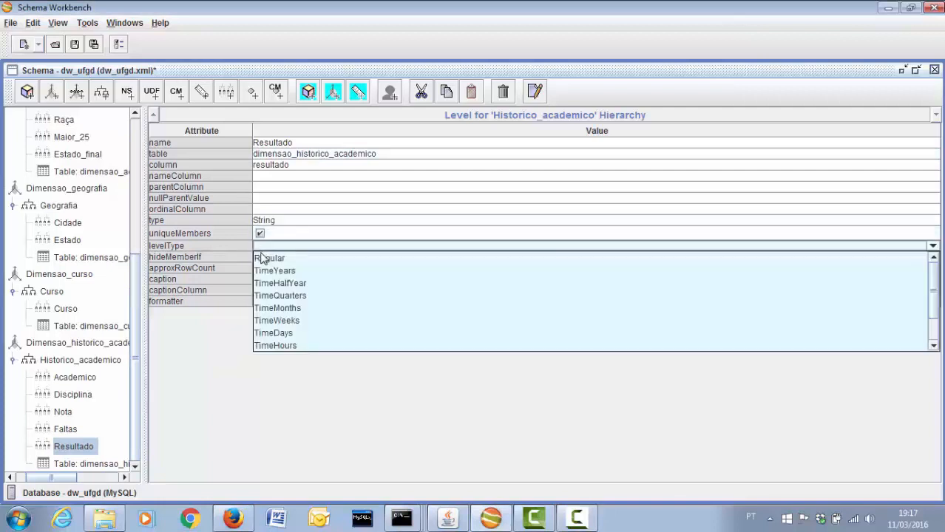
click(264, 256)
click(264, 257)
click(266, 268)
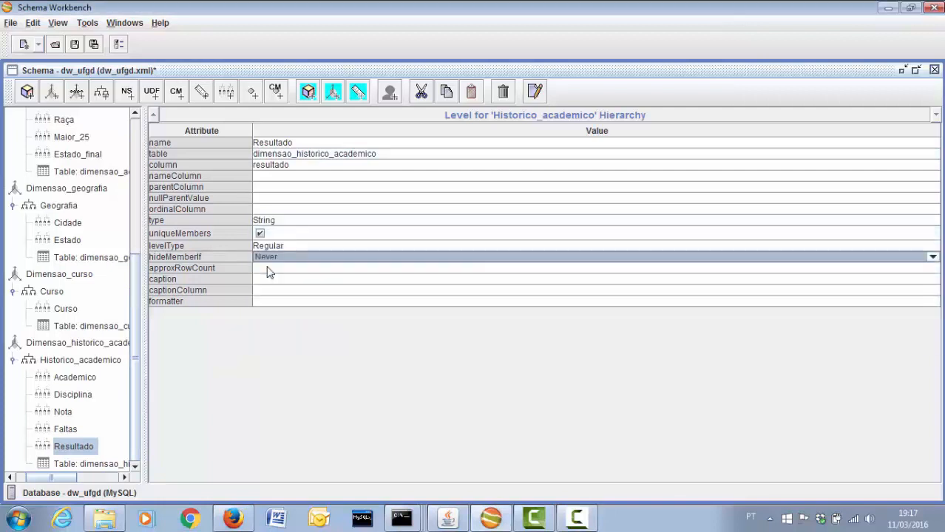
click(22, 344)
click(22, 479)
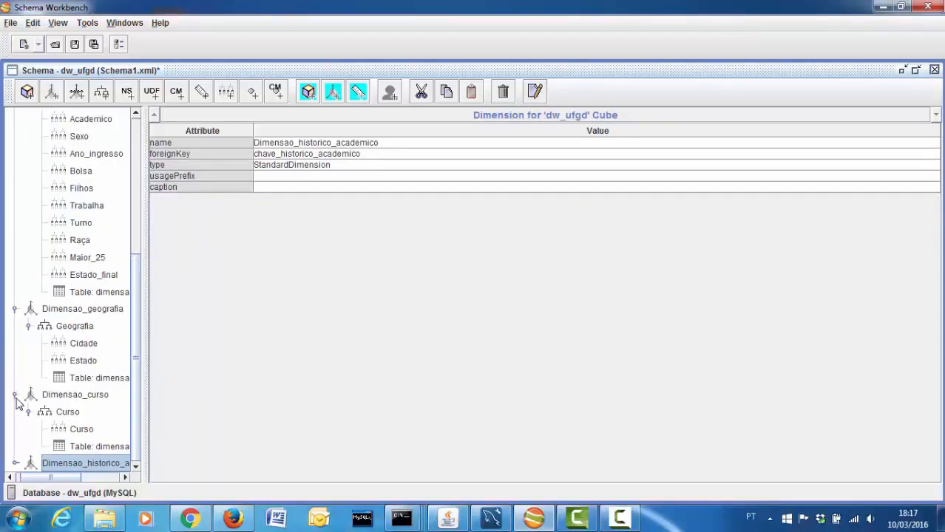
Collapse the Dimensao_curso, Dimensao_geografia, Academico, Disciplina and Dimensao_tempo nodes in the schema tree
click(15, 396)
click(15, 360)
click(15, 205)
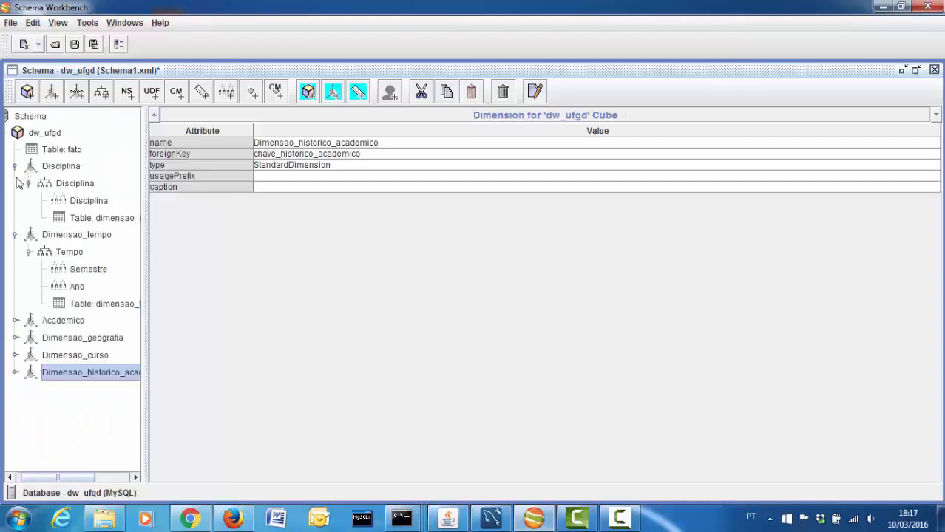
click(15, 167)
click(15, 183)
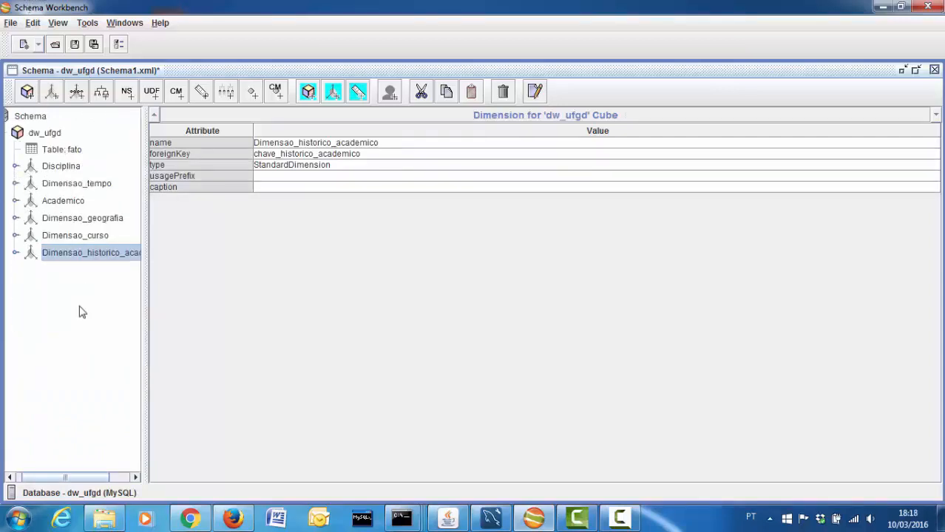
Add four measures, New Measure 0 to 3, and check the database model diagram for reference
click(201, 91)
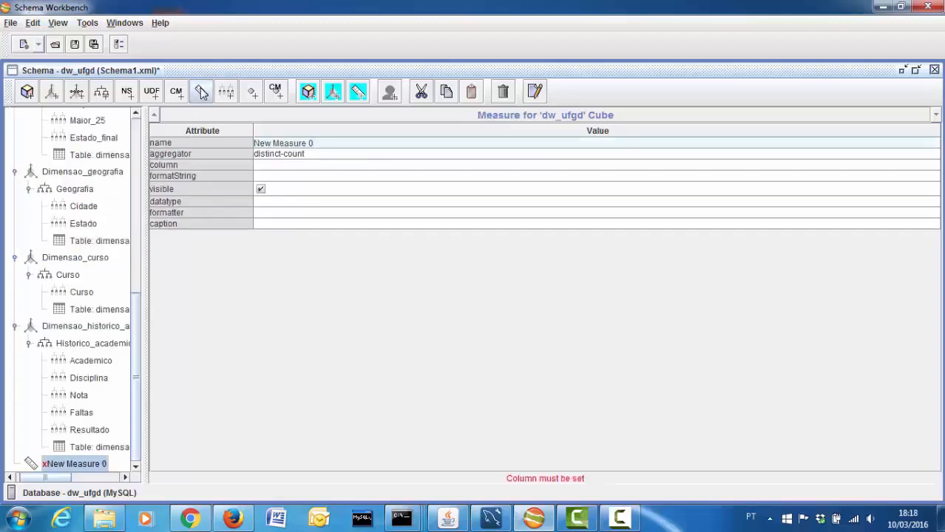
click(202, 91)
click(201, 91)
click(201, 91)
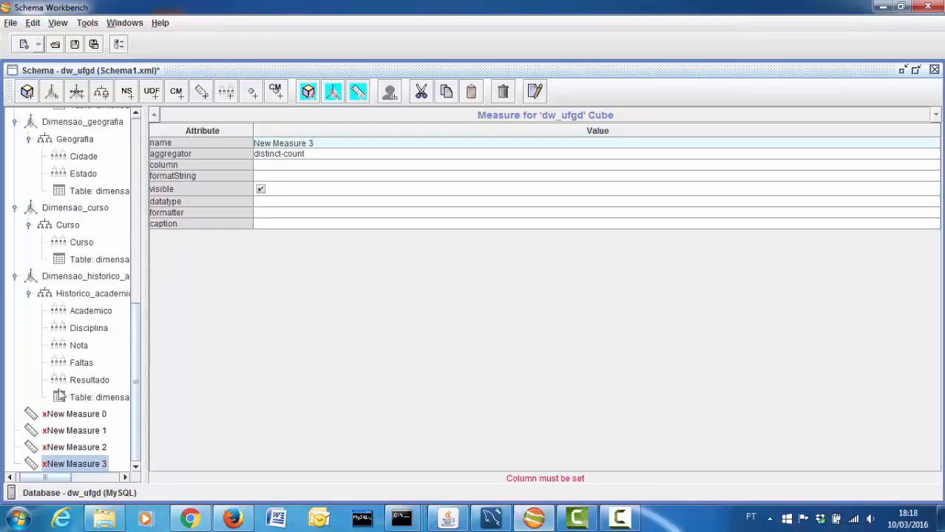
click(62, 416)
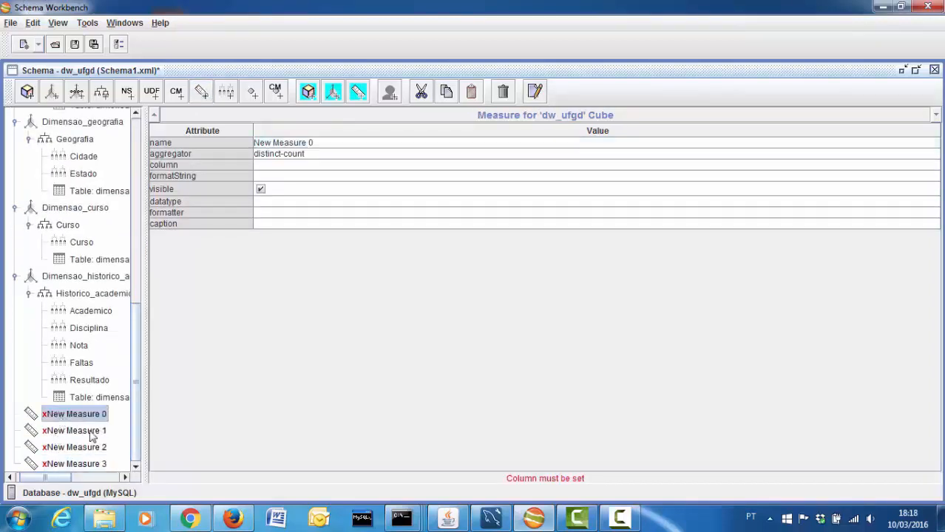
click(489, 520)
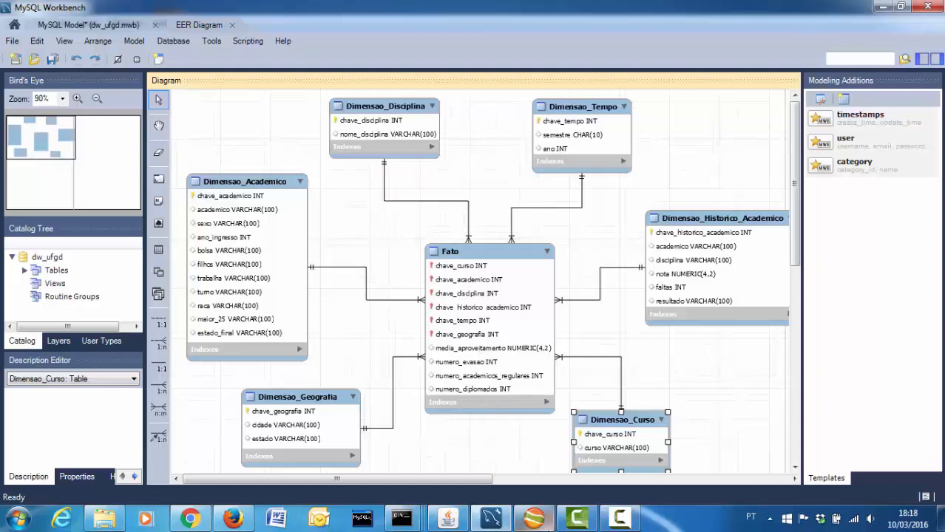
click(519, 530)
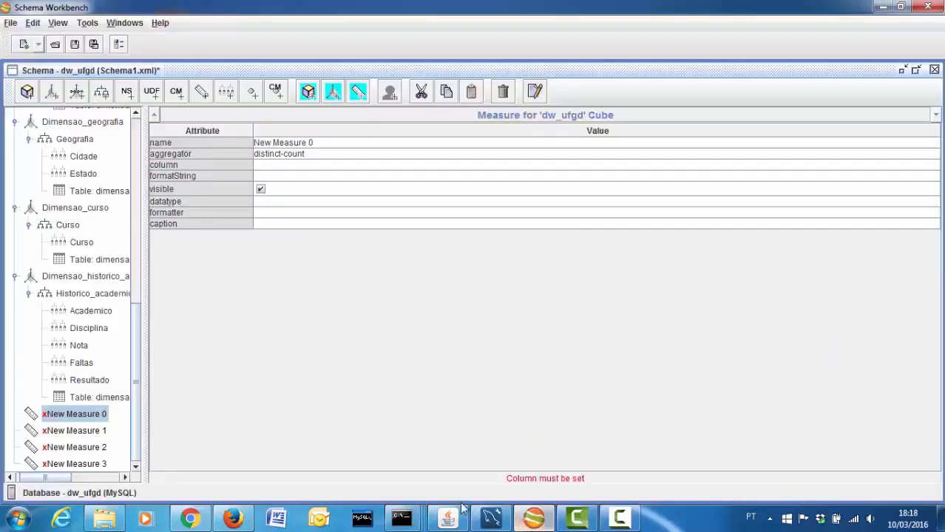
Rename New Measure 0 to Media_aproveitamento with aggregator avg on column fato->media_aproveitamento
click(333, 143)
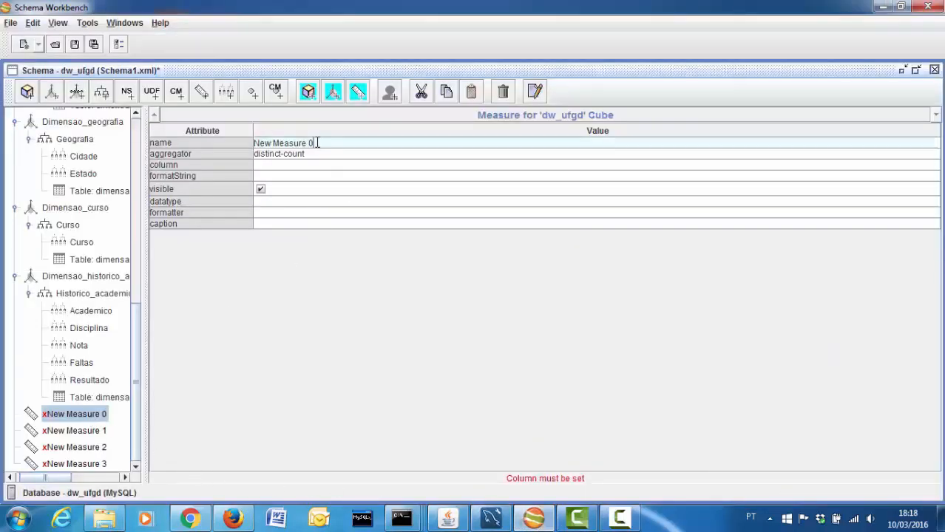
text(Media_a)
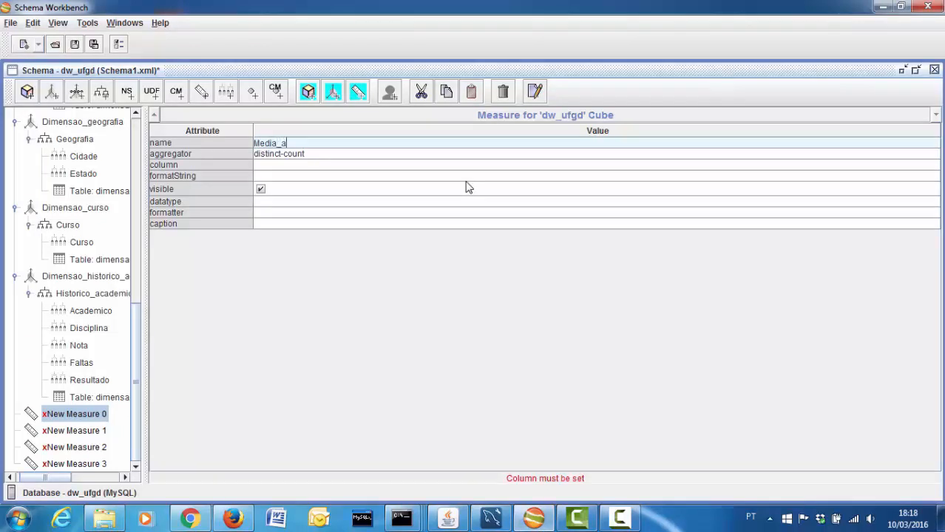
text(proveitamento)
click(331, 156)
click(330, 157)
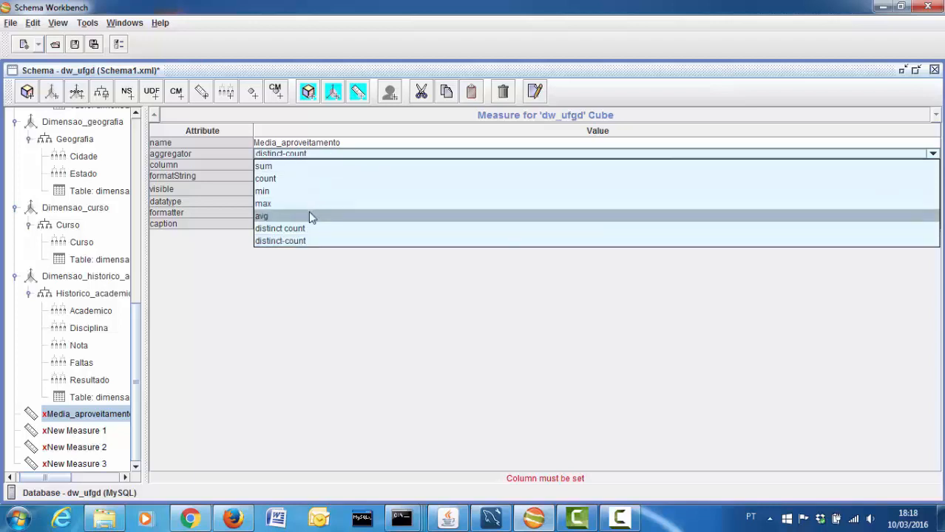
click(269, 218)
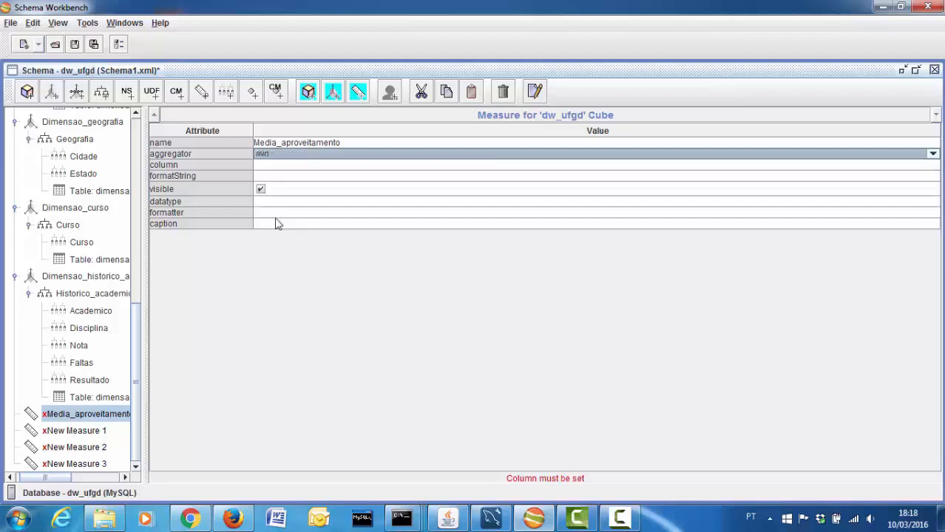
click(285, 164)
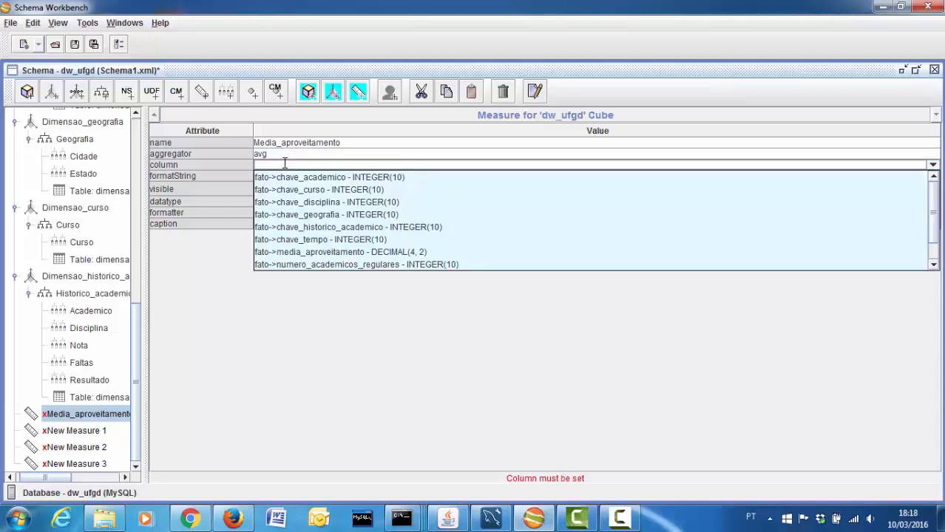
click(339, 254)
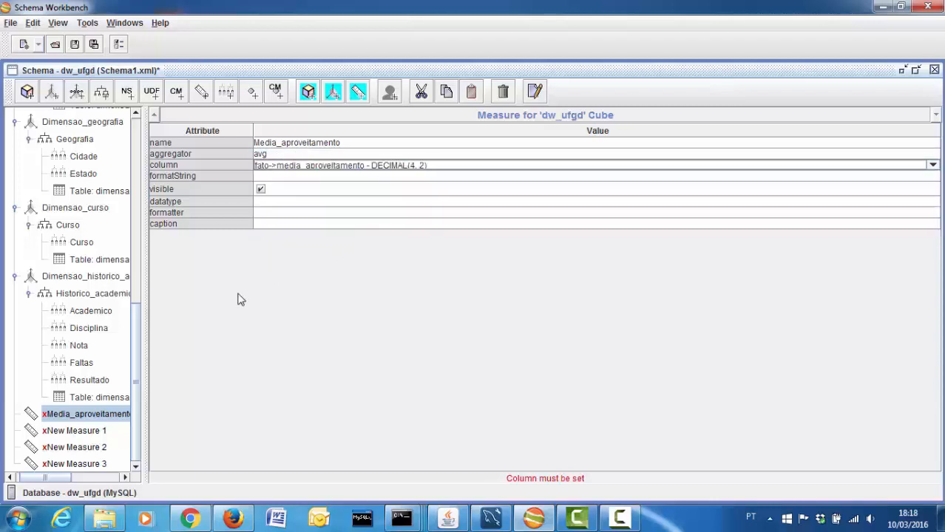
click(90, 433)
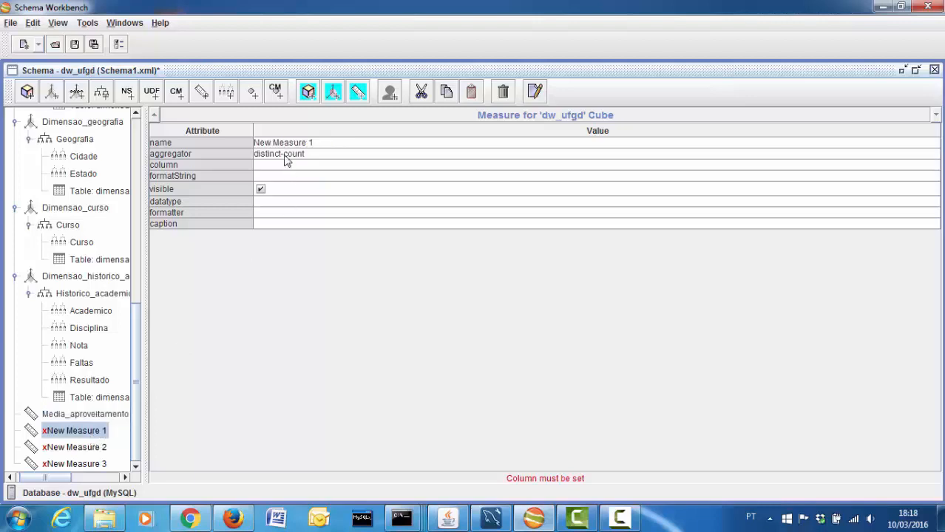
Rename New Measure 1 to Numero_evasao with aggregator sum on column fato->numero_evasao
click(266, 143)
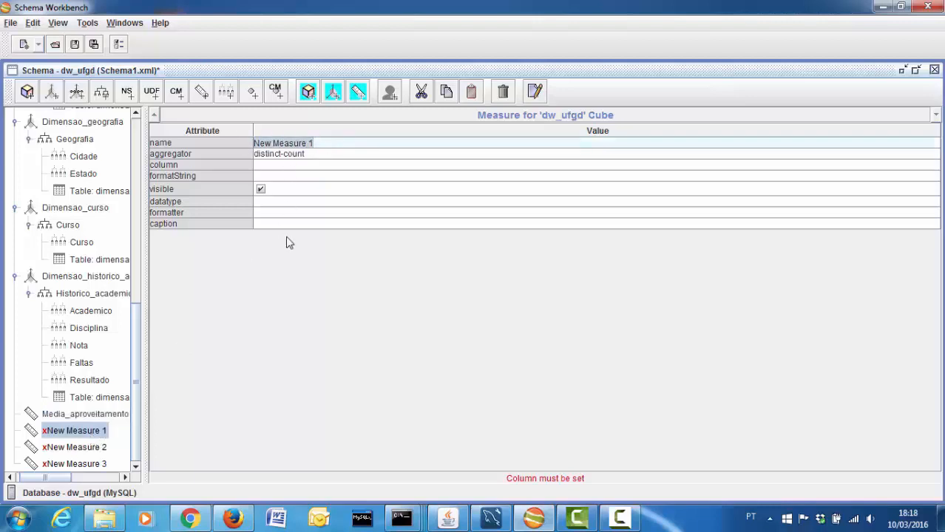
text(Numero_evasao)
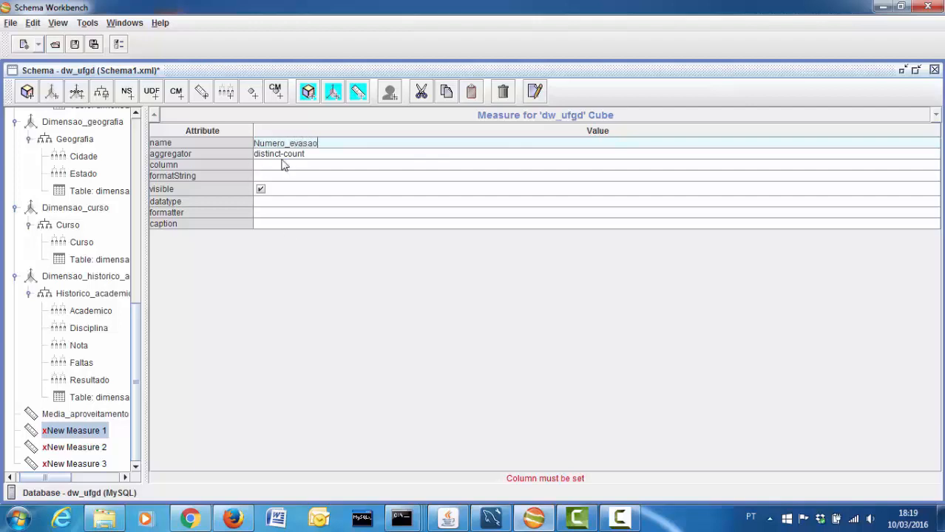
click(334, 157)
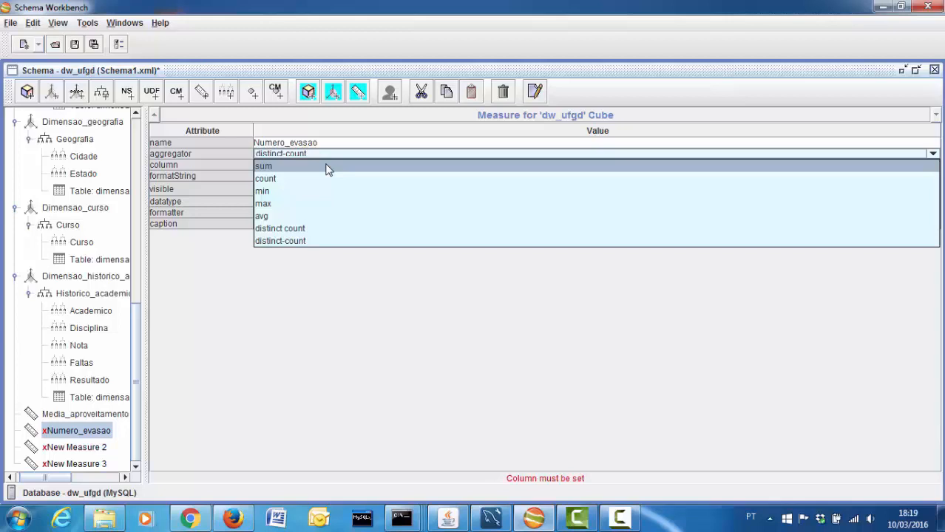
click(328, 167)
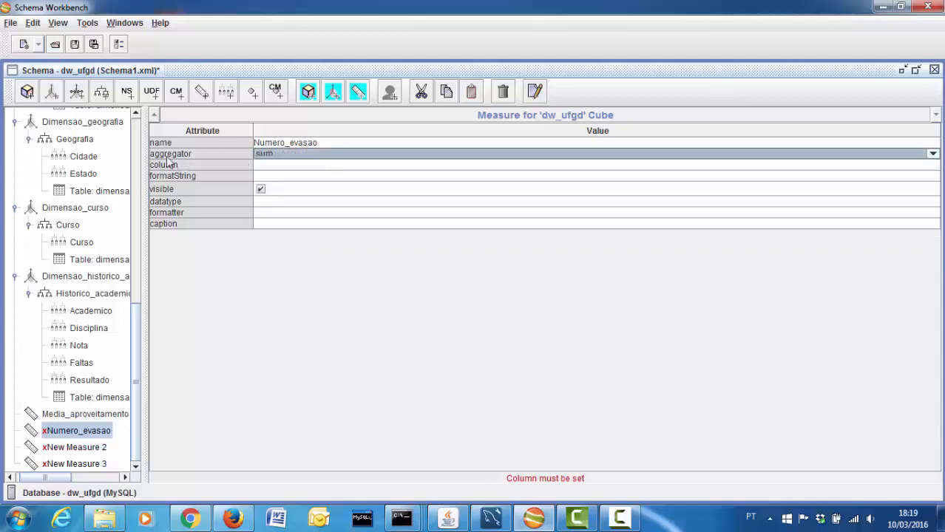
click(275, 164)
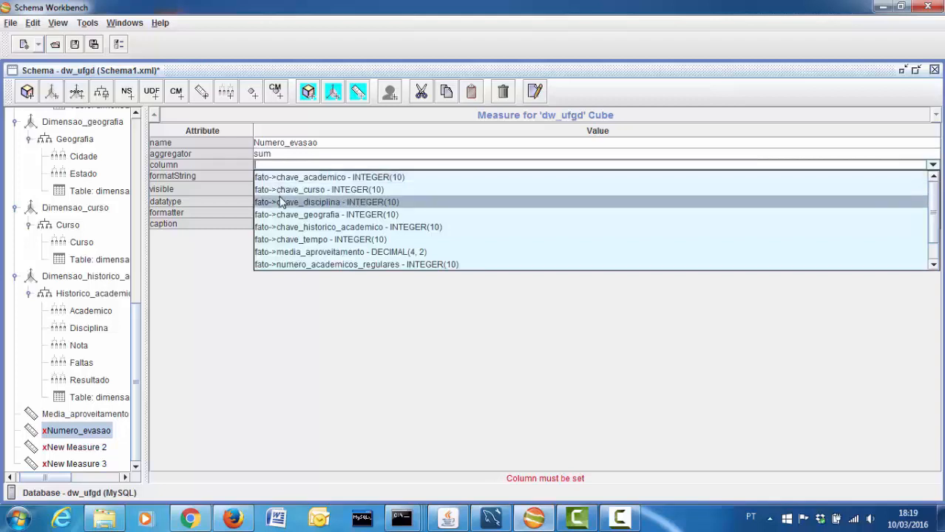
scroll(297, 264, down, 1)
click(297, 263)
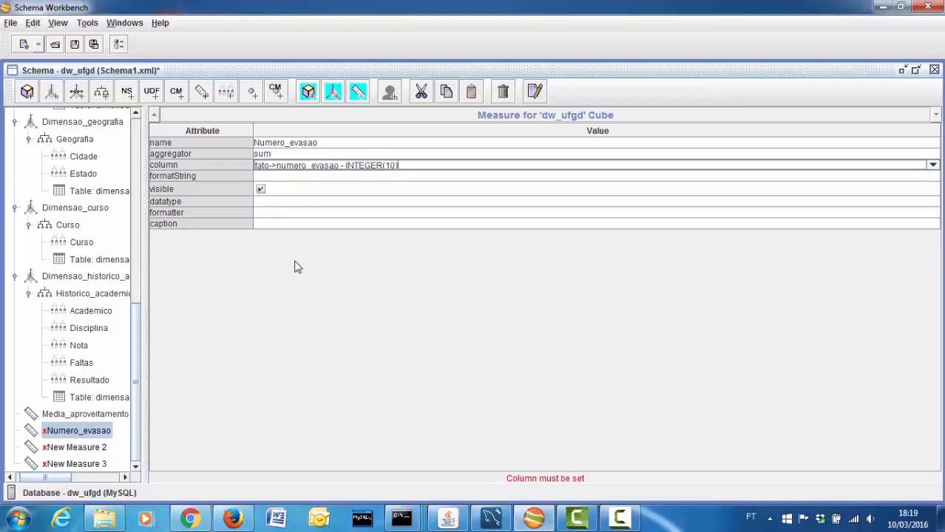
click(90, 452)
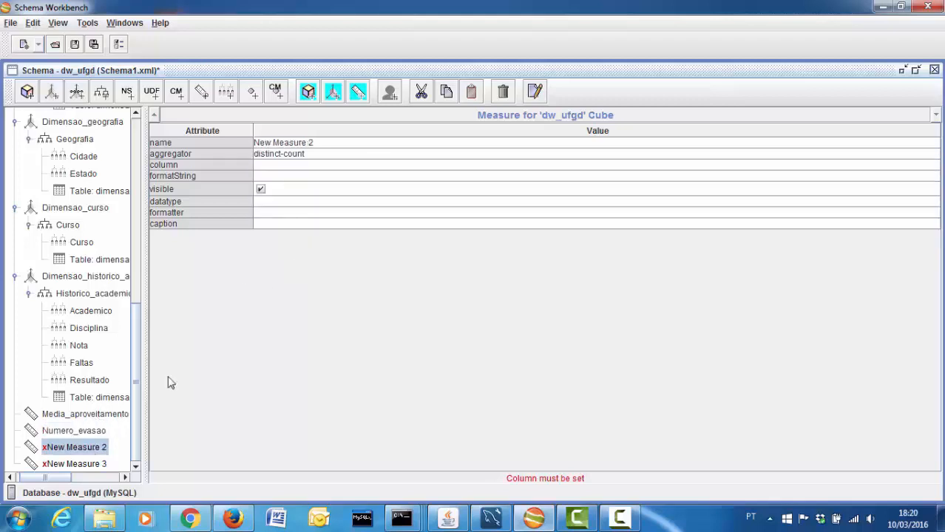
Rename New Measure 2 to Numero_academicos_regulares with aggregator sum on fato->numero_academicos_regulares
click(309, 144)
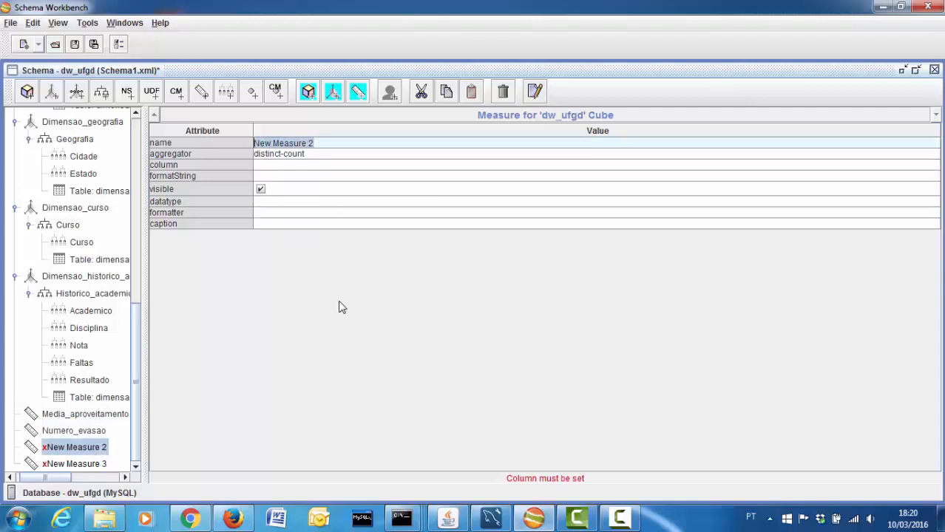
text(Numero_academicos_regulares)
key(Return)
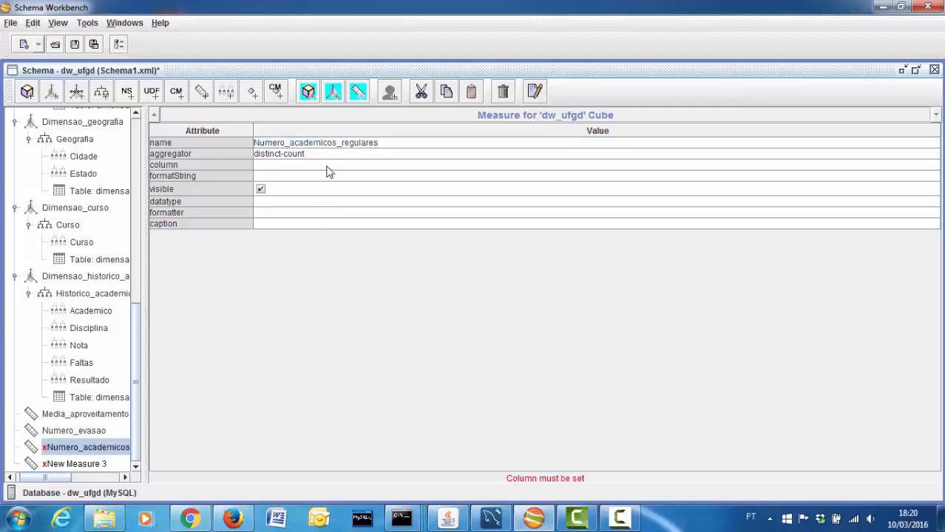
click(323, 154)
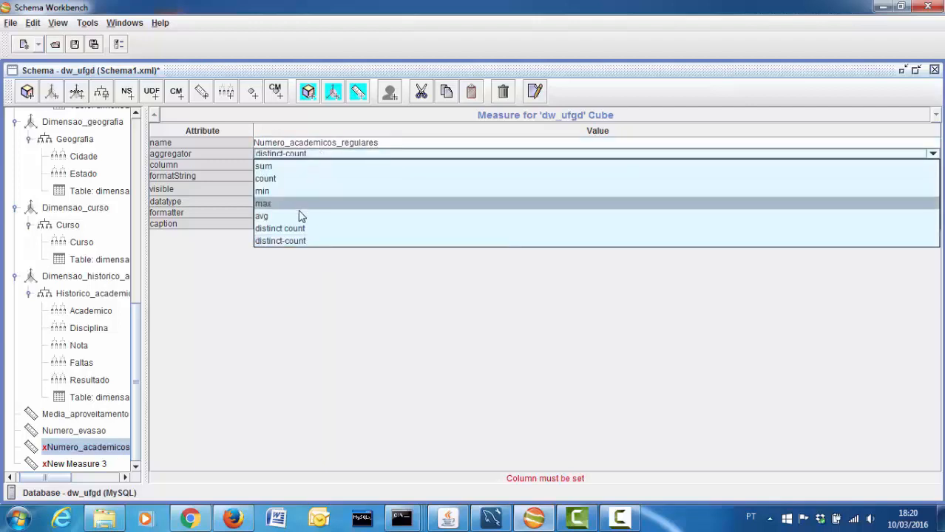
click(300, 168)
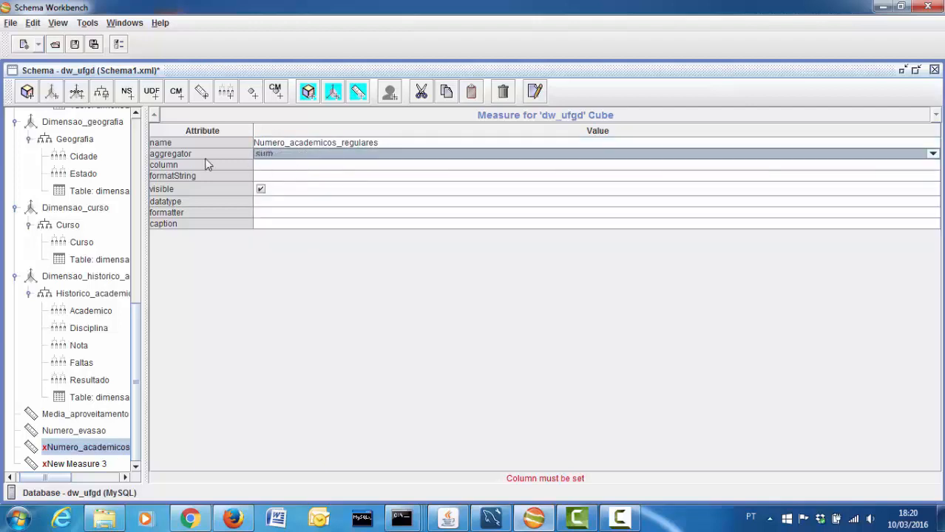
click(291, 166)
click(290, 166)
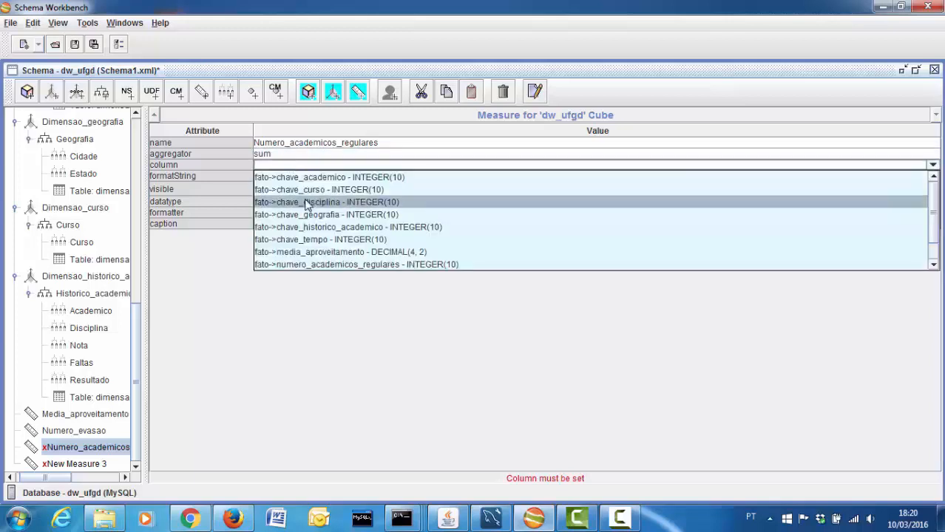
click(318, 265)
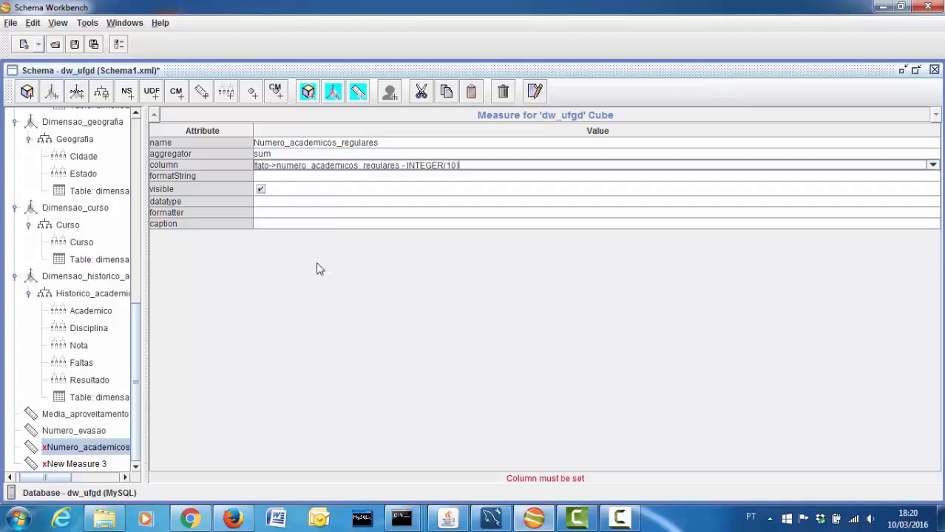
click(100, 464)
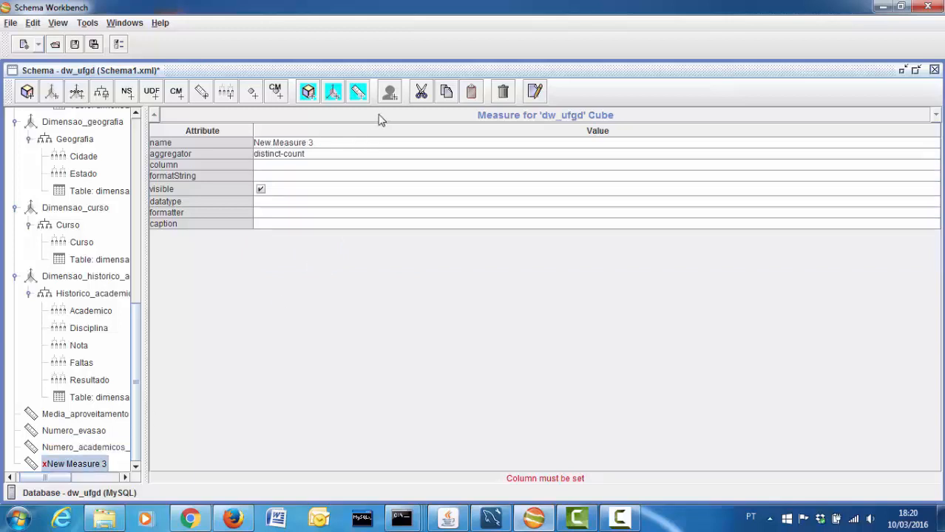
Rename New Measure 3 to Numero_diplomados with aggregator sum on column fato->numero_diplomados
click(297, 142)
key(shift+Home)
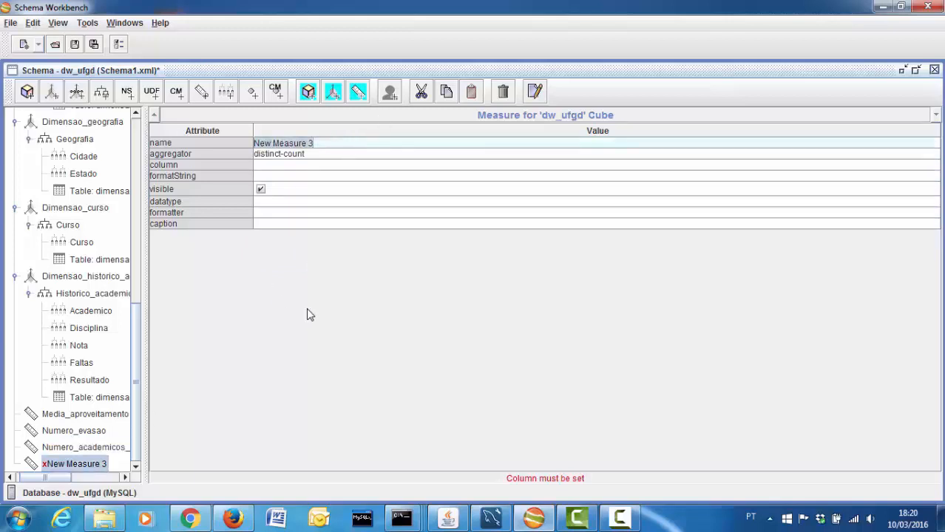
text(Numero d)
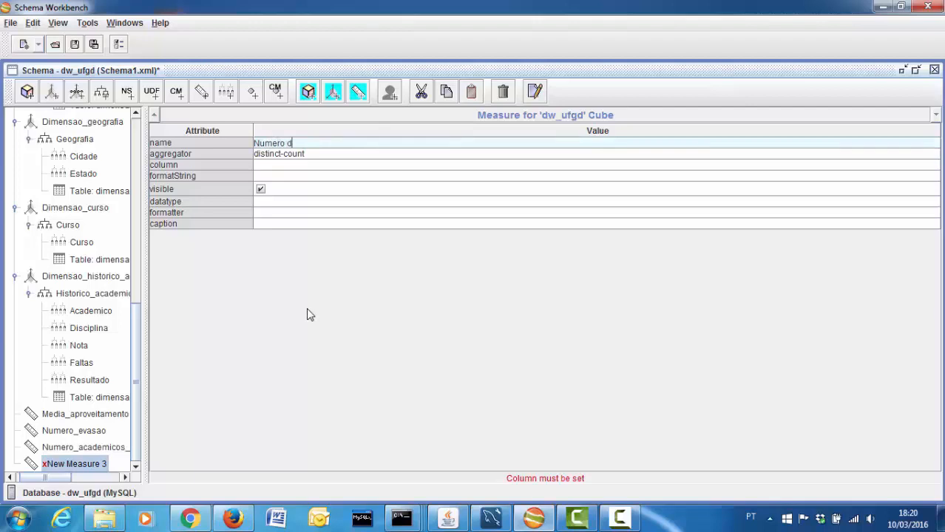
key(BackSpace)
key(BackSpace)
text(_diplomados)
click(334, 154)
click(329, 166)
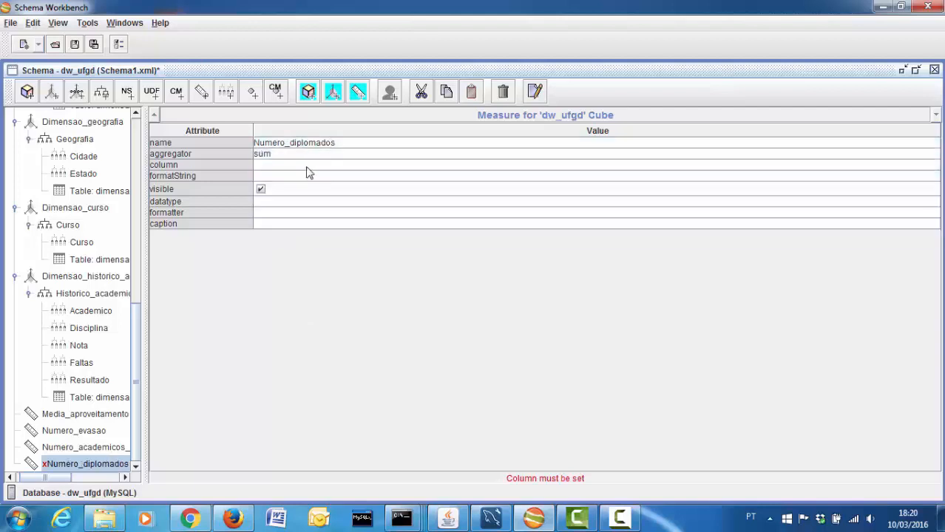
click(307, 165)
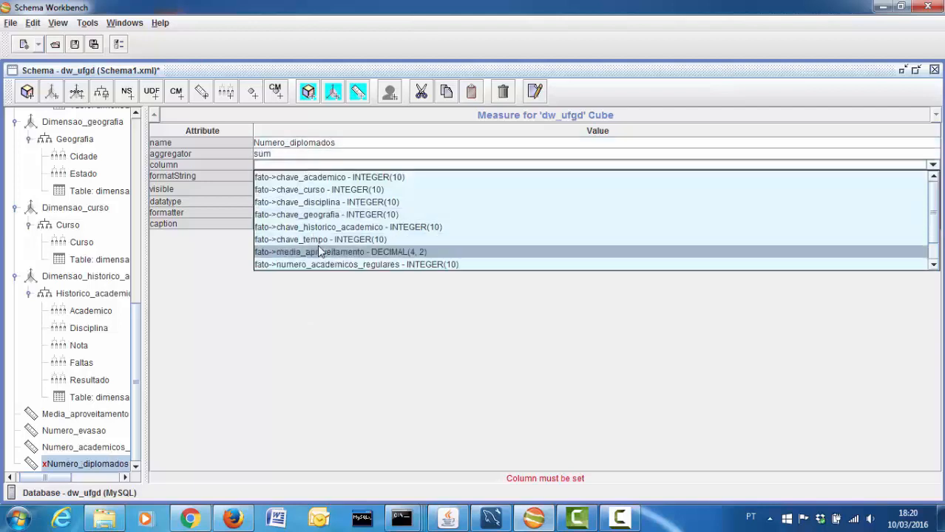
scroll(318, 252, down, 1)
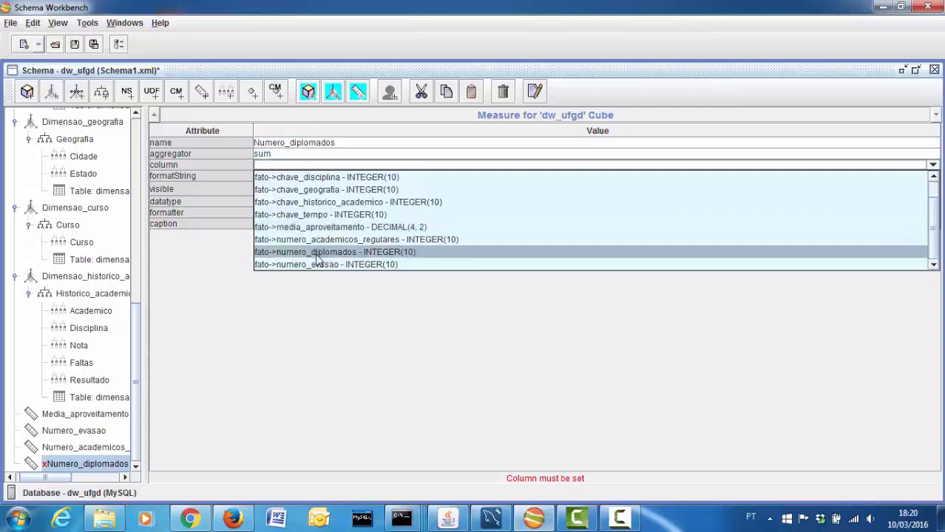
click(319, 254)
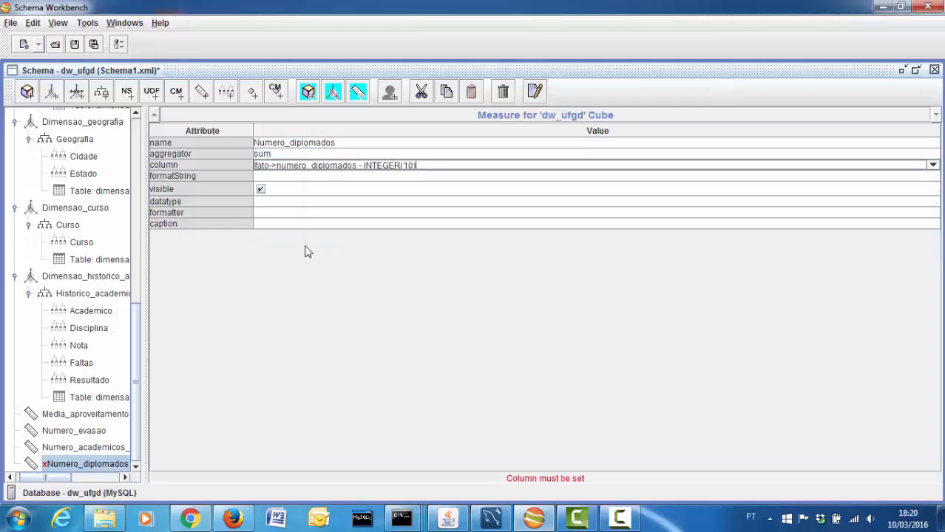
Collapse the academic history, Dimensao_curso, Dimensao_geografia, Academico and Dimensao_tempo dimensions in the schema tree
click(110, 448)
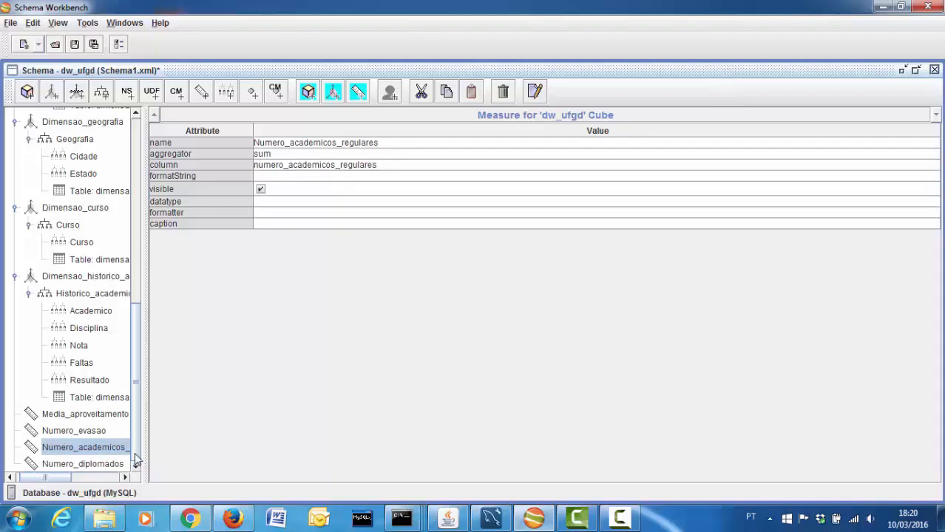
mouse_move(136, 454)
mouse_down()
mouse_move(137, 440)
mouse_move(138, 457)
mouse_up()
click(15, 277)
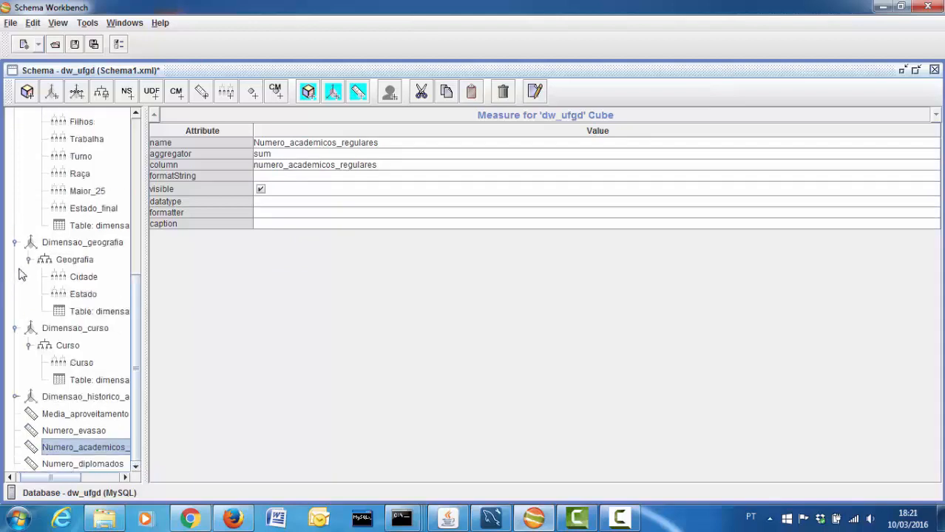
click(16, 329)
click(15, 294)
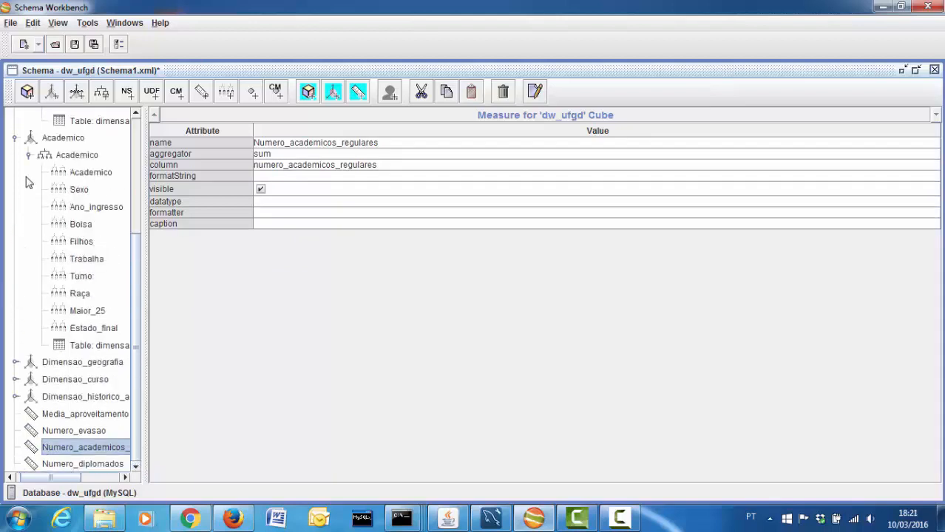
click(15, 138)
click(16, 184)
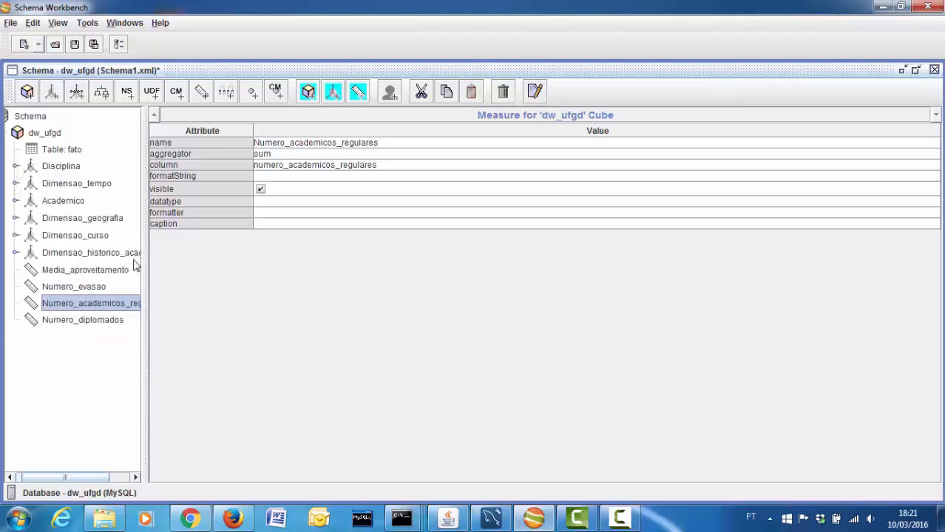
Review each cube node: the fato table, all six dimensions and the four measures
drag(59, 477, 38, 479)
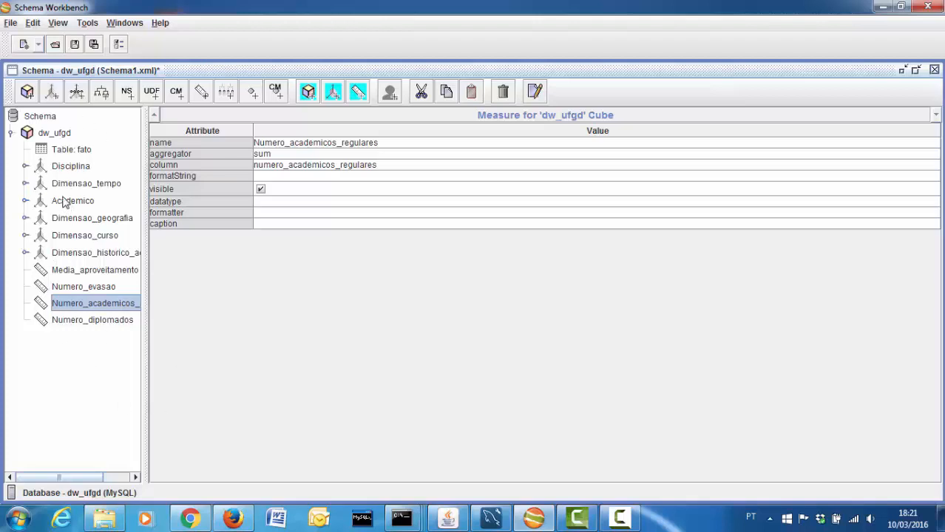
click(73, 150)
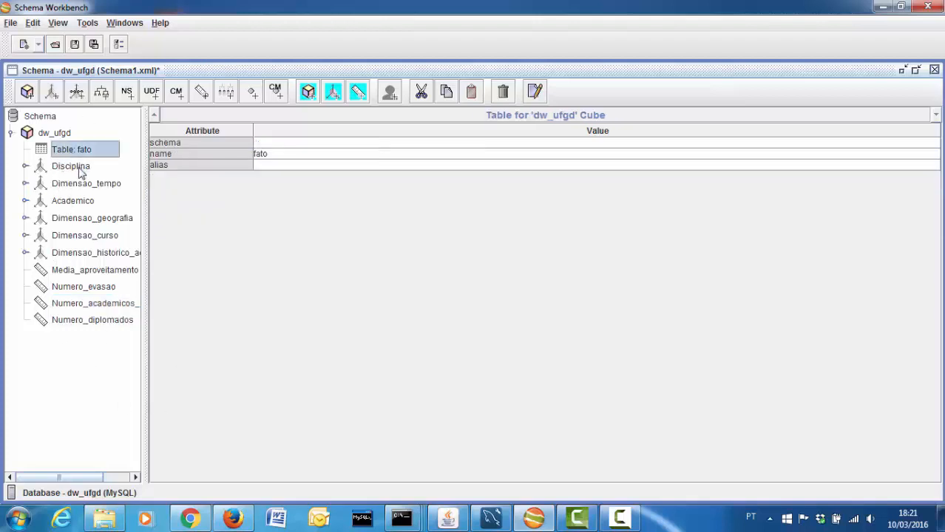
click(78, 168)
click(78, 184)
click(77, 201)
click(78, 220)
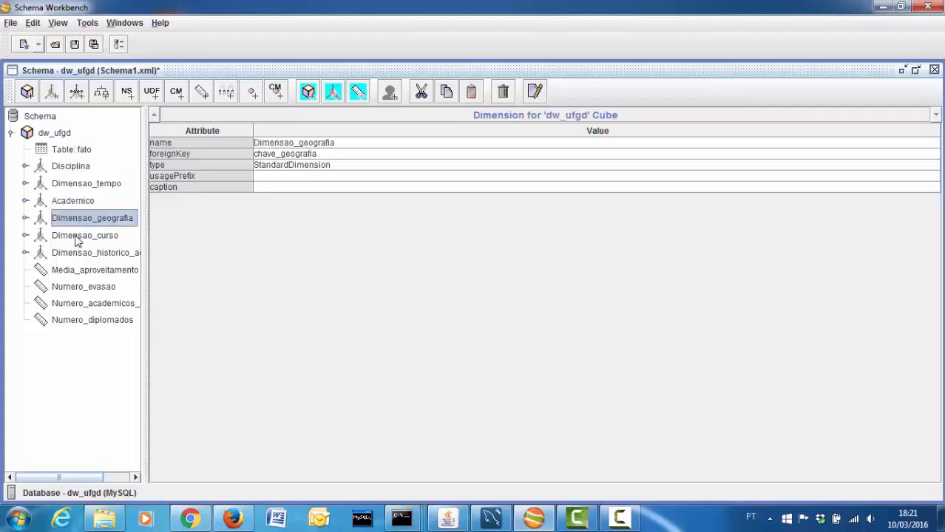
click(77, 236)
click(74, 256)
click(77, 272)
click(84, 289)
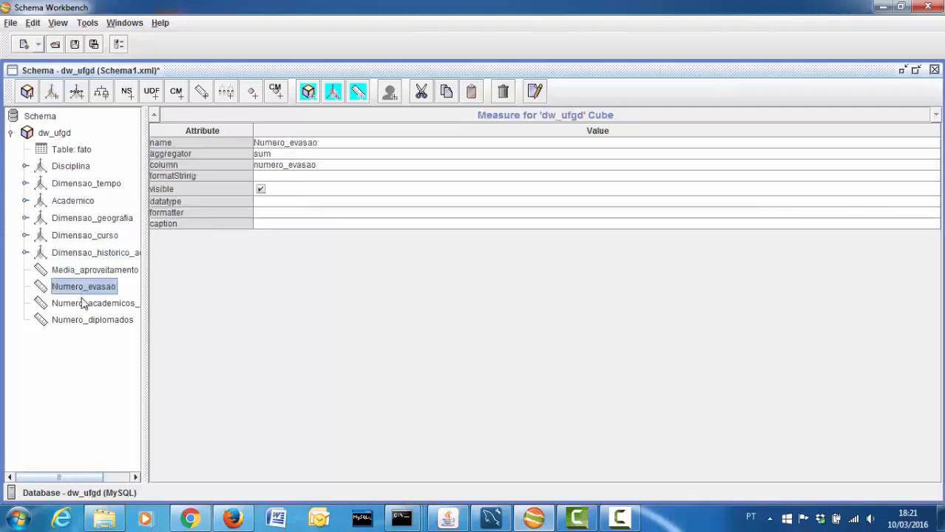
click(82, 304)
click(78, 322)
click(10, 25)
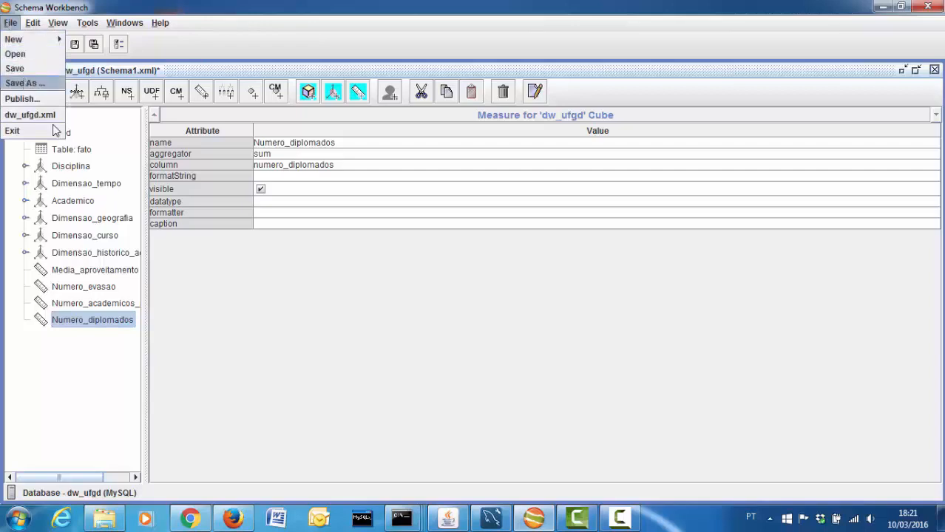
Save the schema as dw_ufgd.xml, replacing the default Schema1 name, in the Desktop folder
click(24, 83)
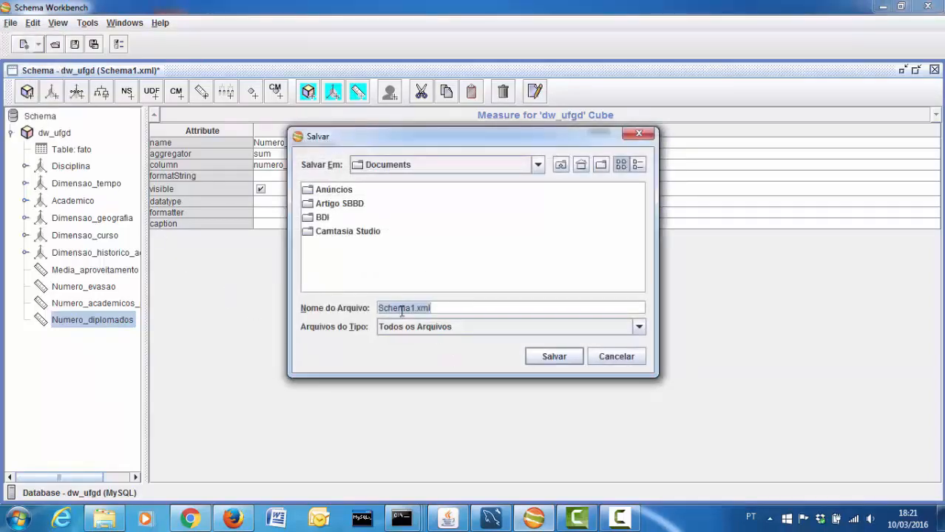
drag(416, 309, 265, 296)
key(BackSpace)
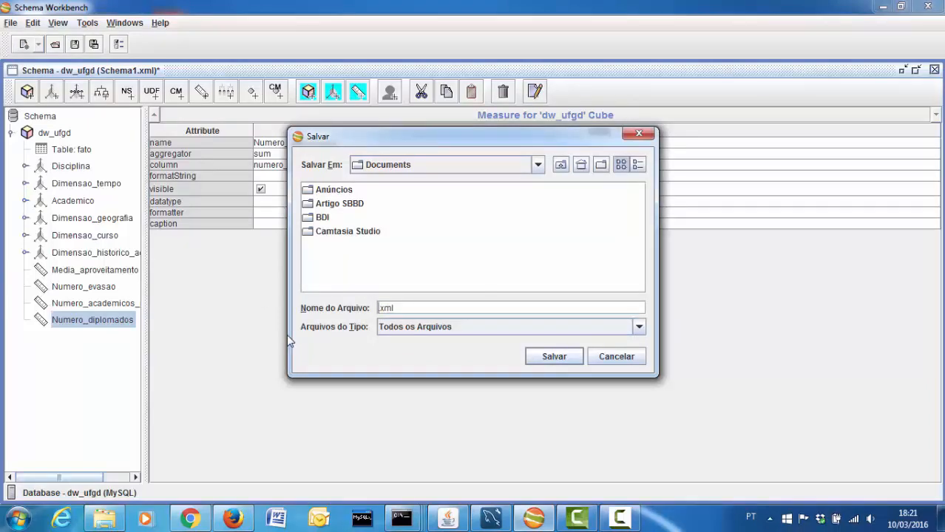
text(dw_ufgd)
click(540, 166)
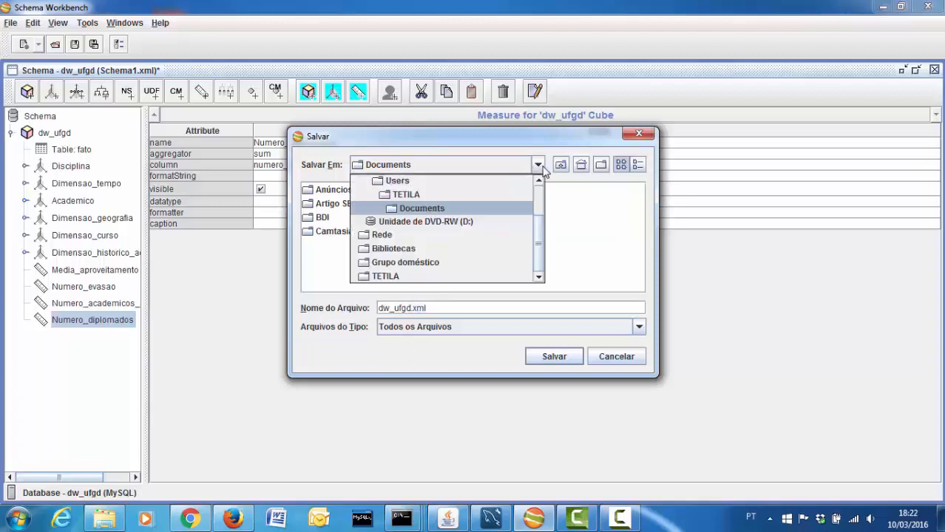
scroll(525, 194, up, 3)
click(459, 197)
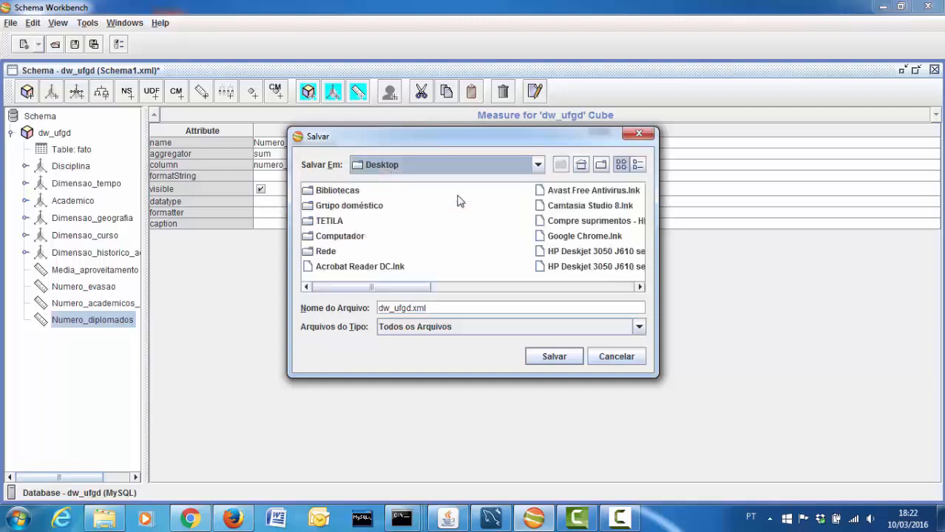
click(551, 359)
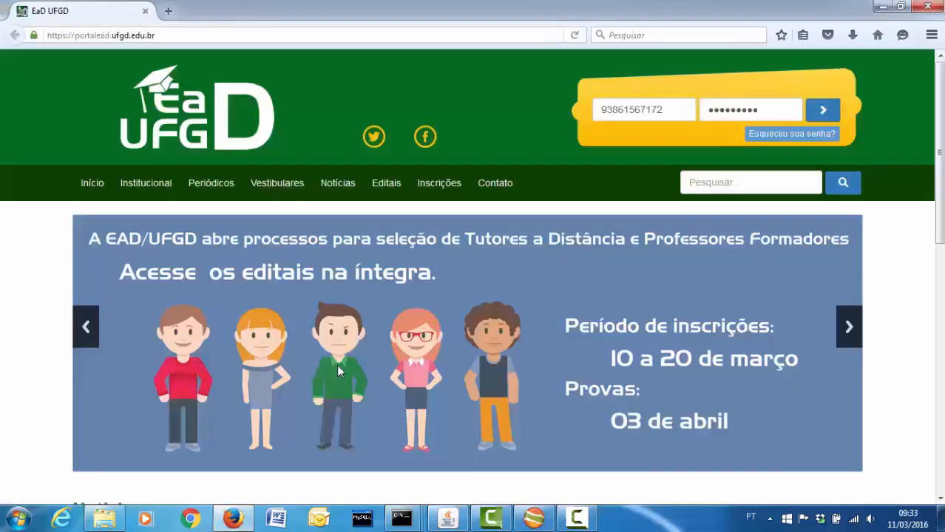
click(261, 35)
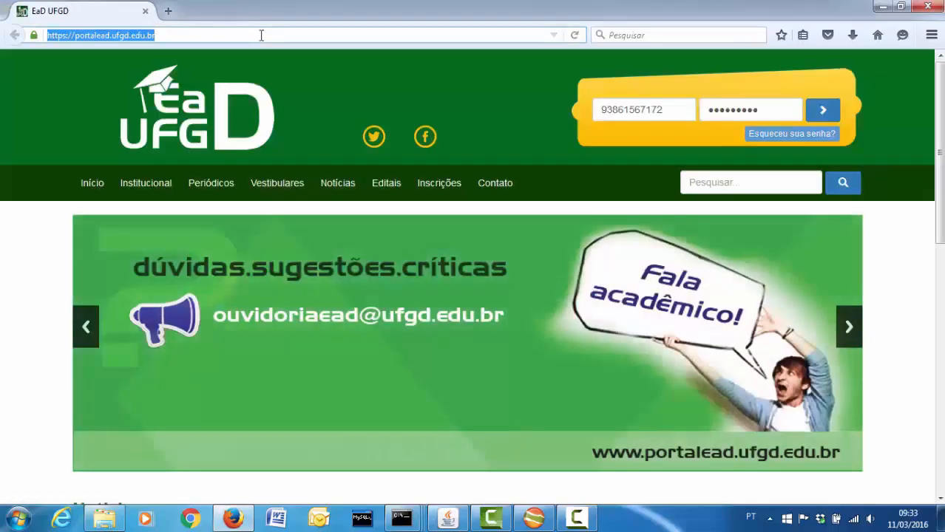
text(http://)
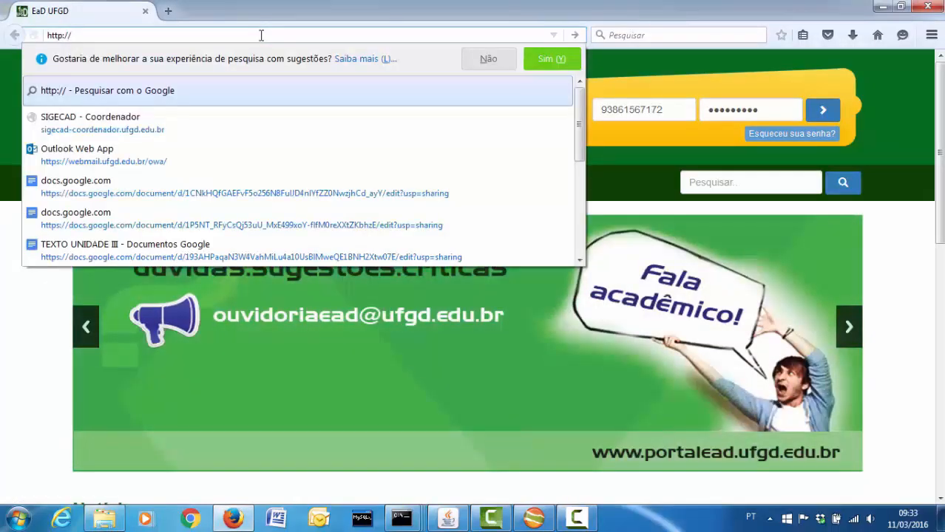
text(localhost)
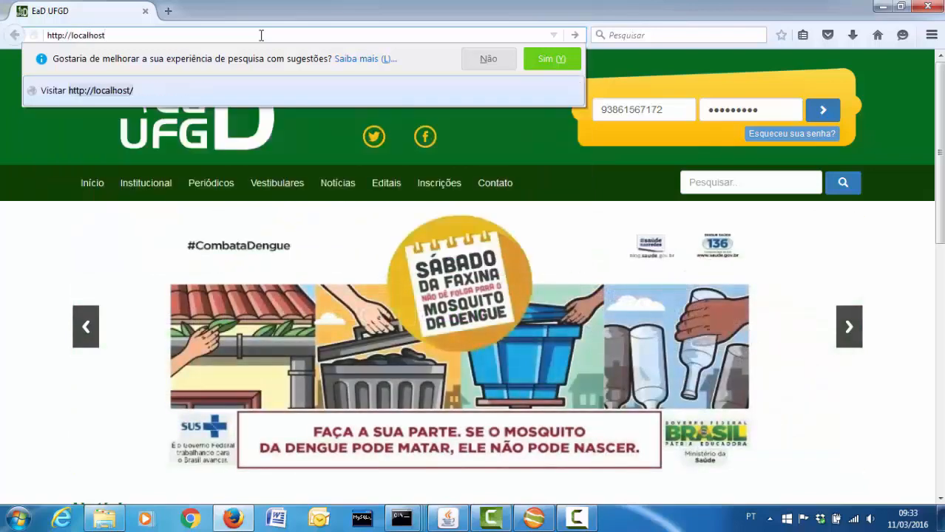
text(:)
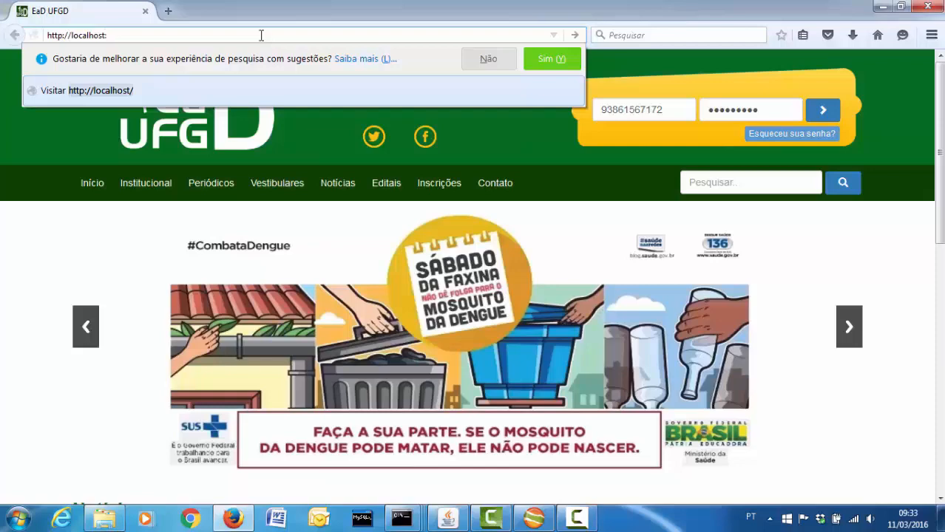
text(8)
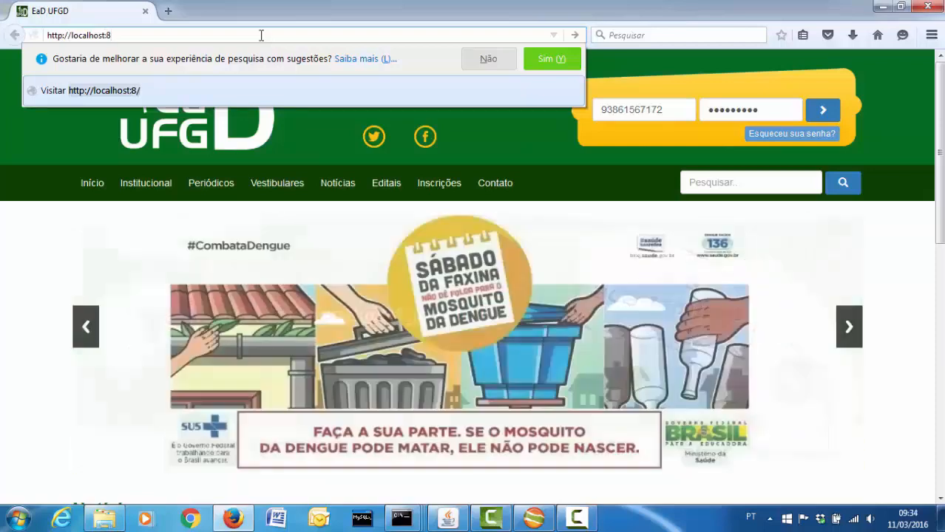
text(099)
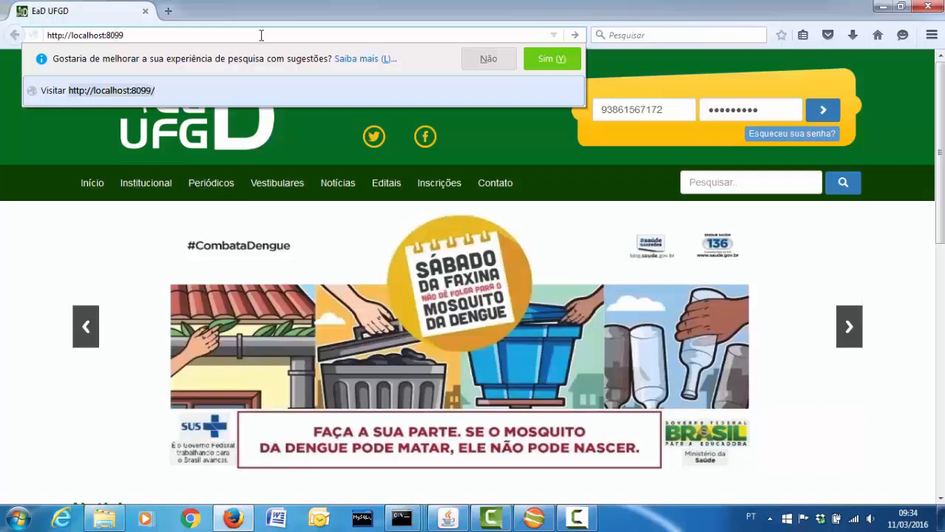
key(Escape)
key(Return)
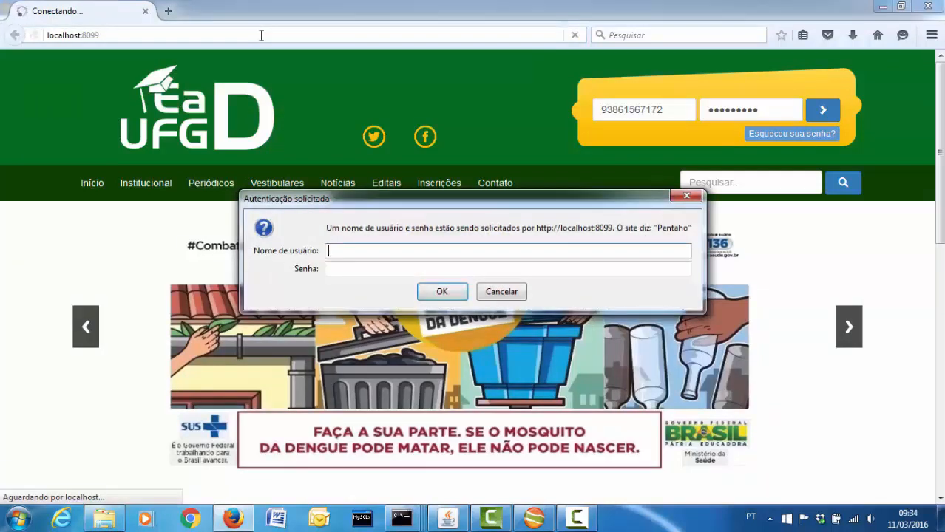
Sign in with the administrator user name and password, declining to save the login
text(admin)
key(Tab)
text(123)
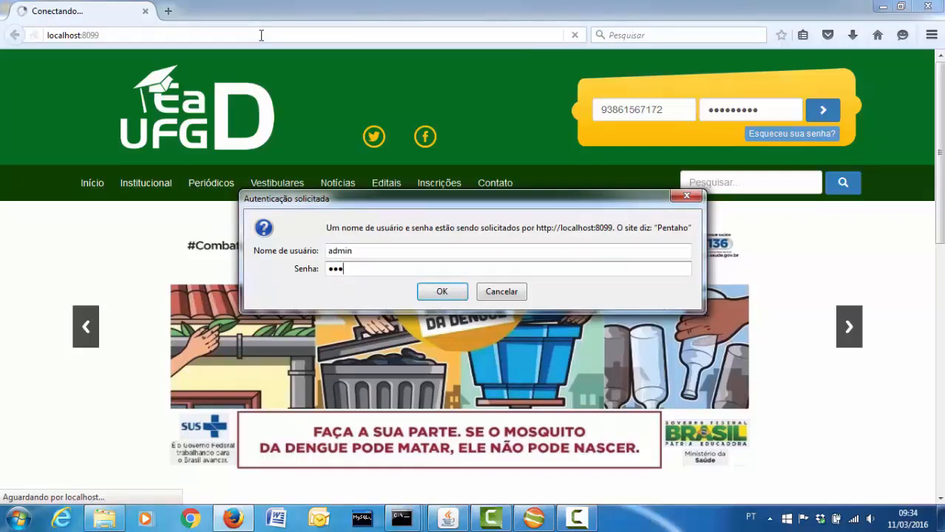
text(456789)
click(439, 291)
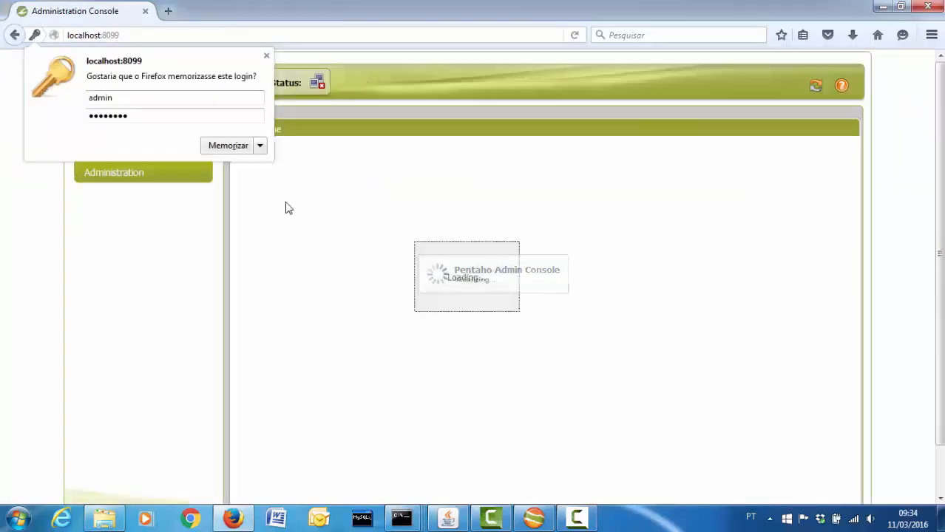
click(228, 148)
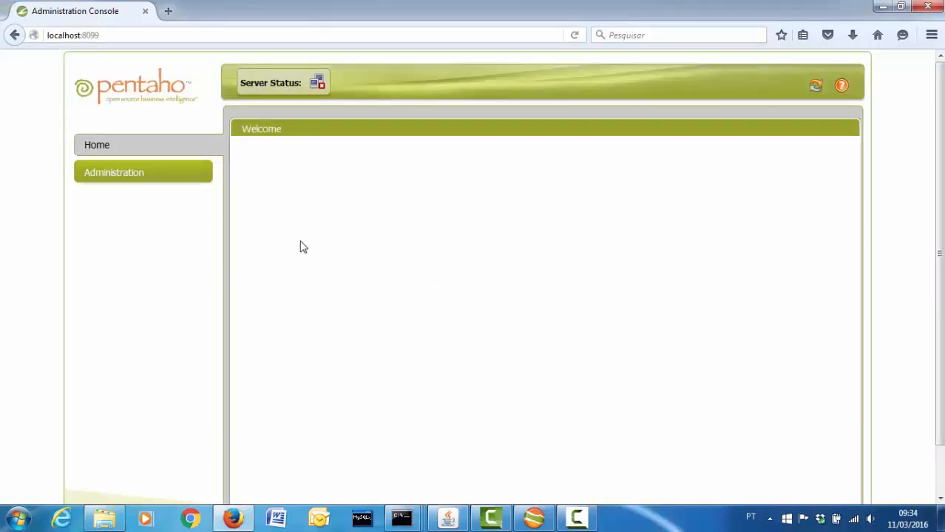
Add a new database connection named servicos using the com.mysql.jdbc.Driver driver
click(142, 174)
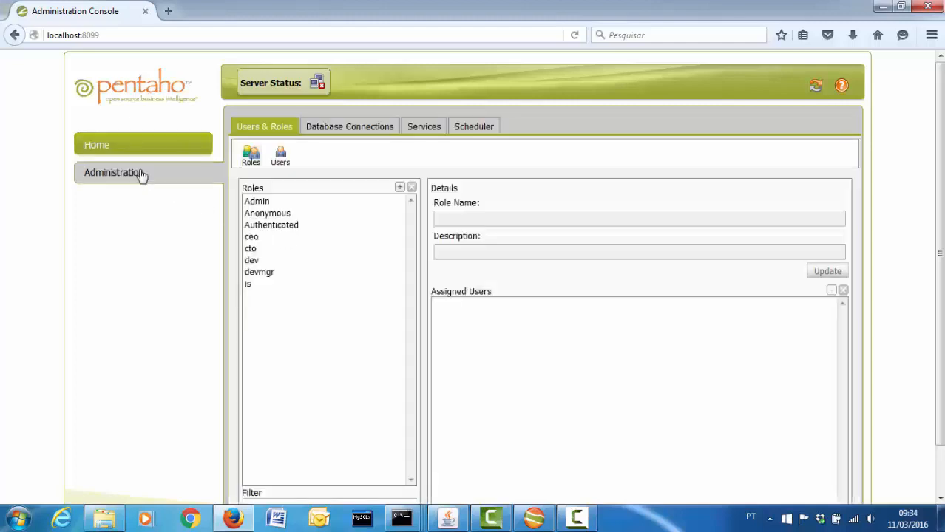
click(325, 132)
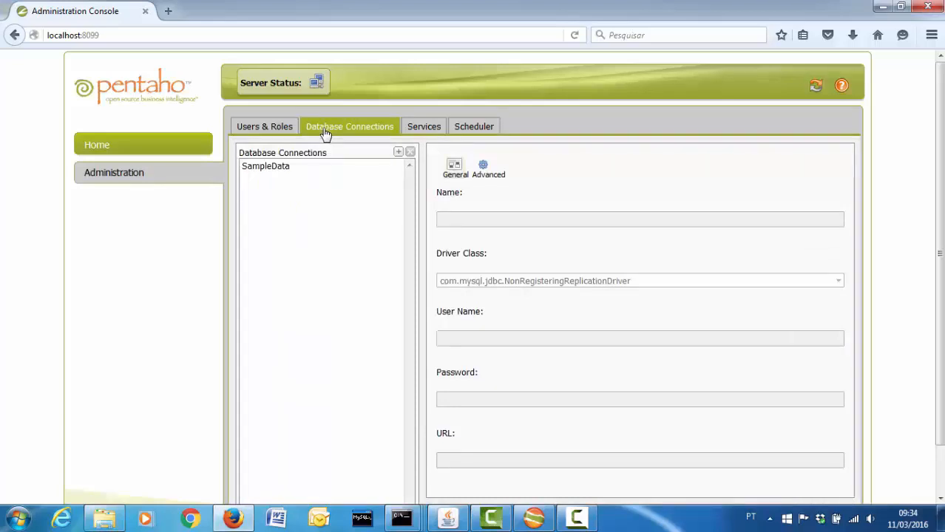
click(398, 152)
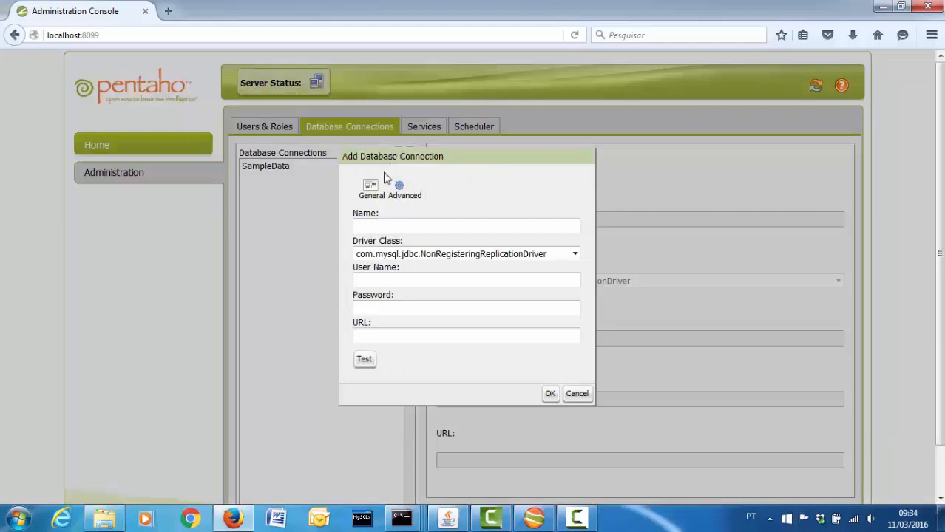
click(395, 228)
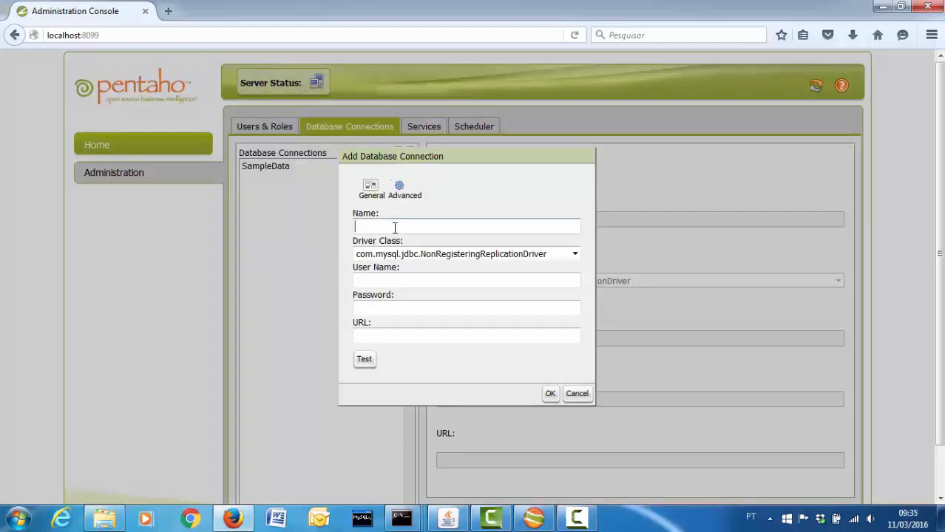
text(servicos)
click(502, 255)
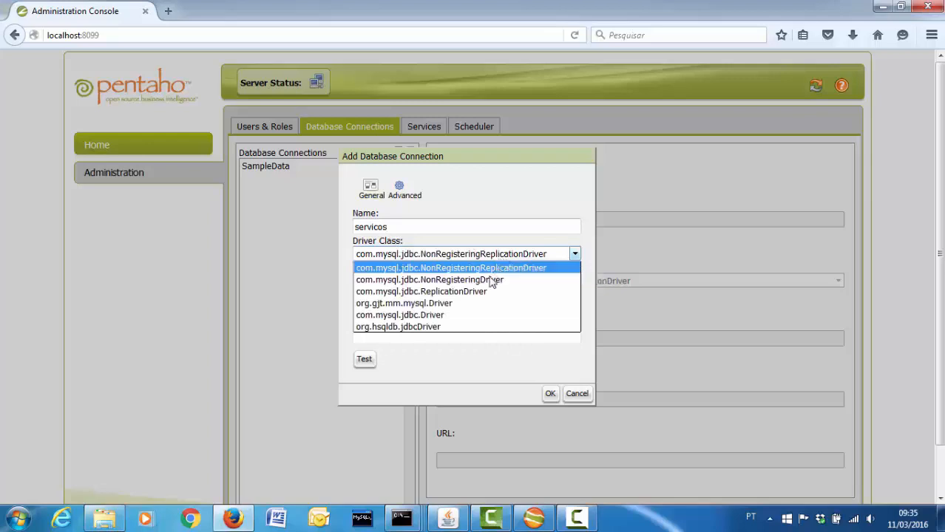
click(477, 318)
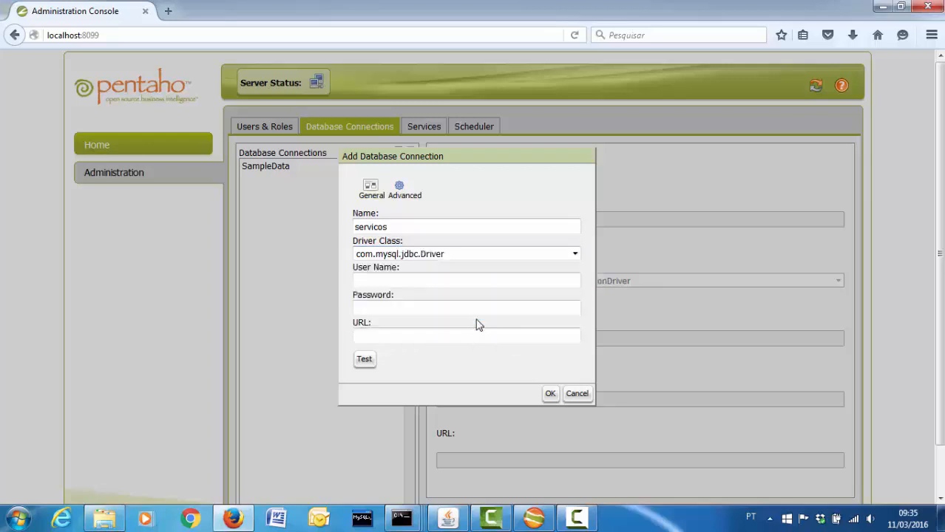
Fill in the database user name, password and URL jdbc:mysql://localhost:3306/dw_ufgd
click(445, 283)
text(root)
key(Tab)
text(root)
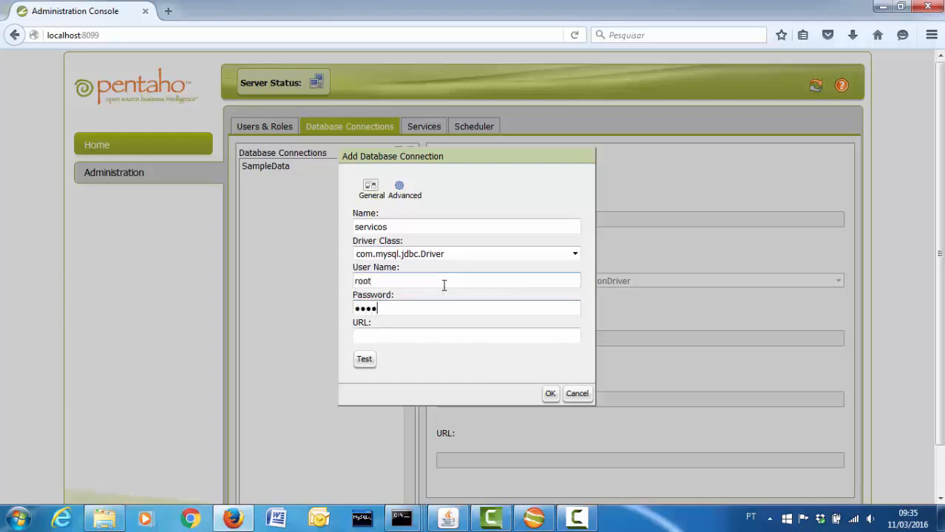
click(425, 336)
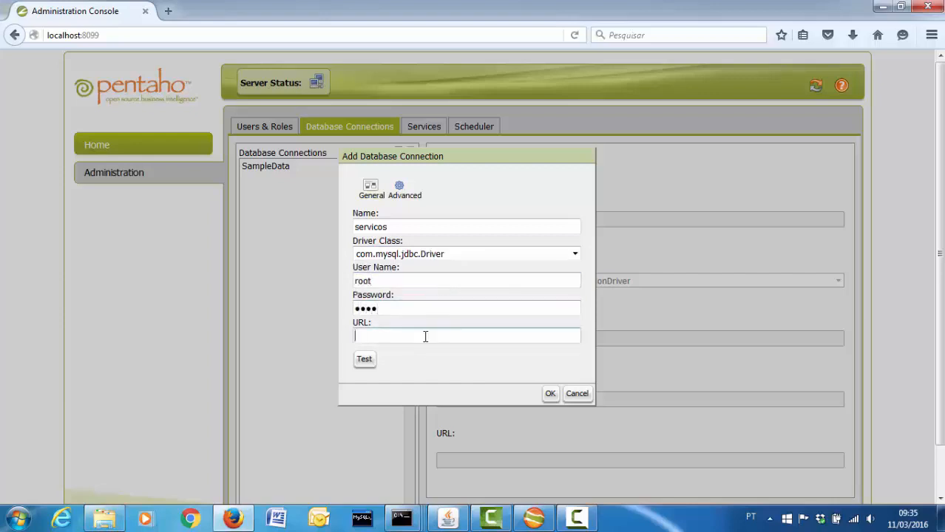
text(jdbc:mysql)
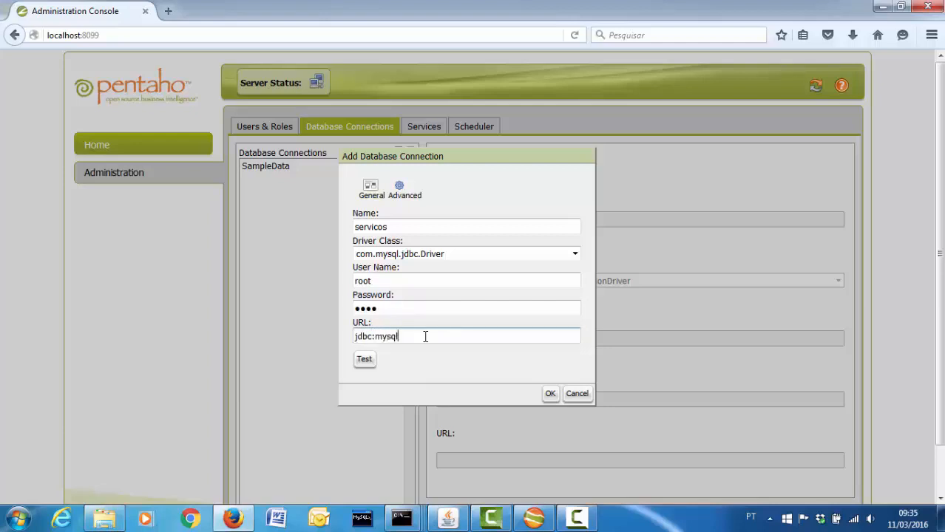
text(://localhost:3306/dw_ufgd)
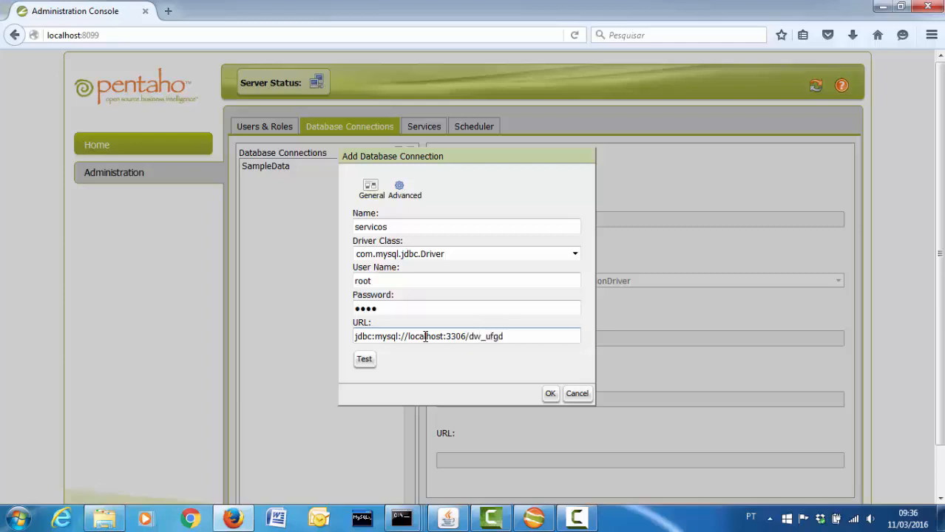
Test the servicos connection successfully, save and update it, then return to Schema Workbench
click(363, 359)
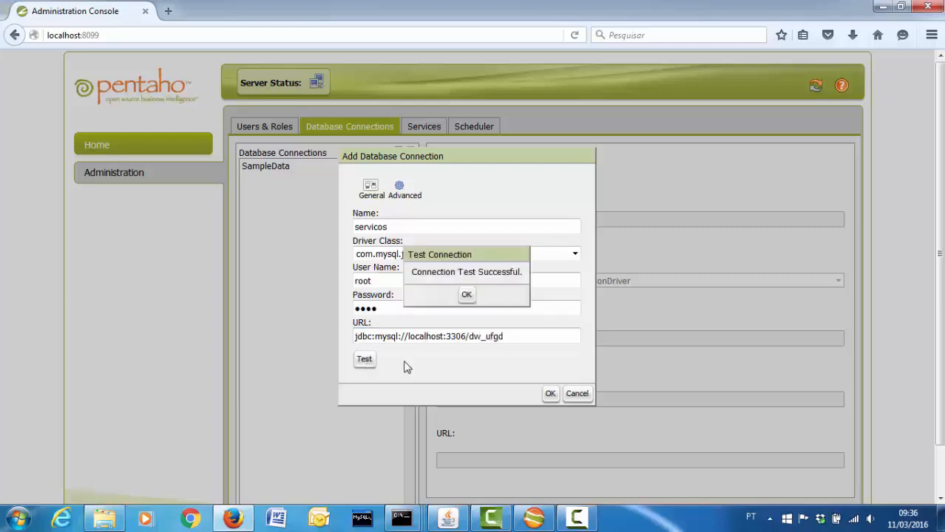
click(466, 294)
click(550, 393)
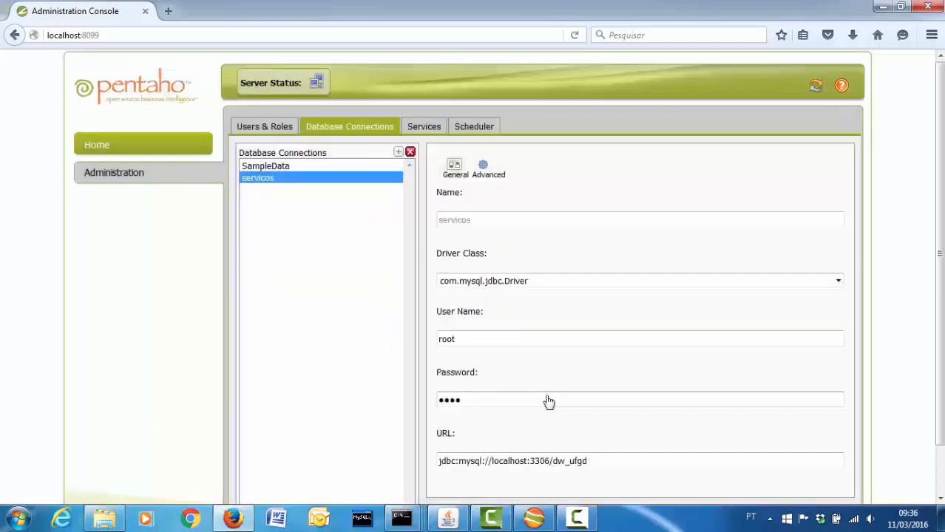
scroll(549, 400, down, 2)
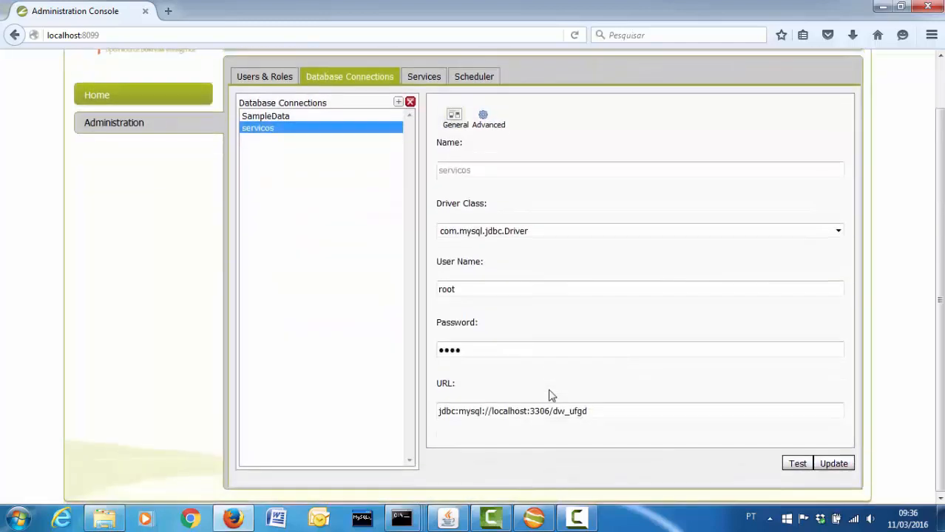
click(833, 464)
click(466, 294)
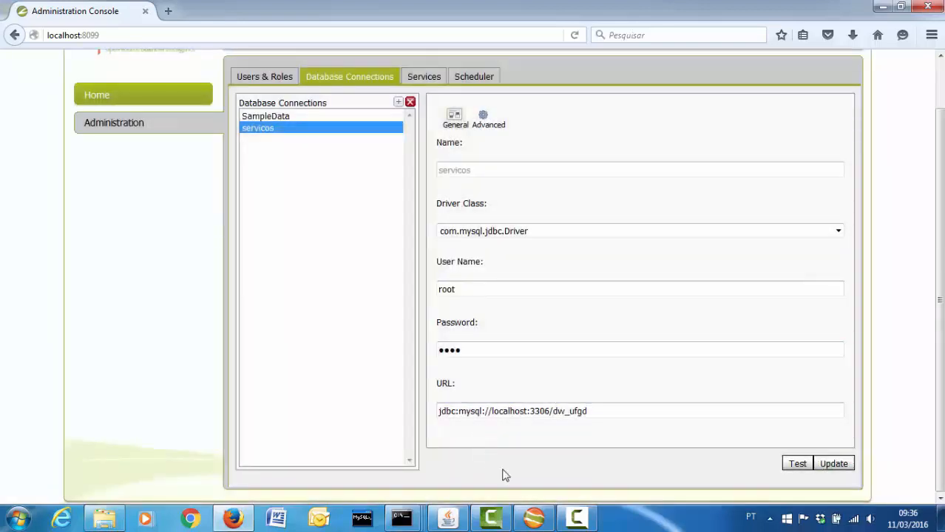
click(538, 520)
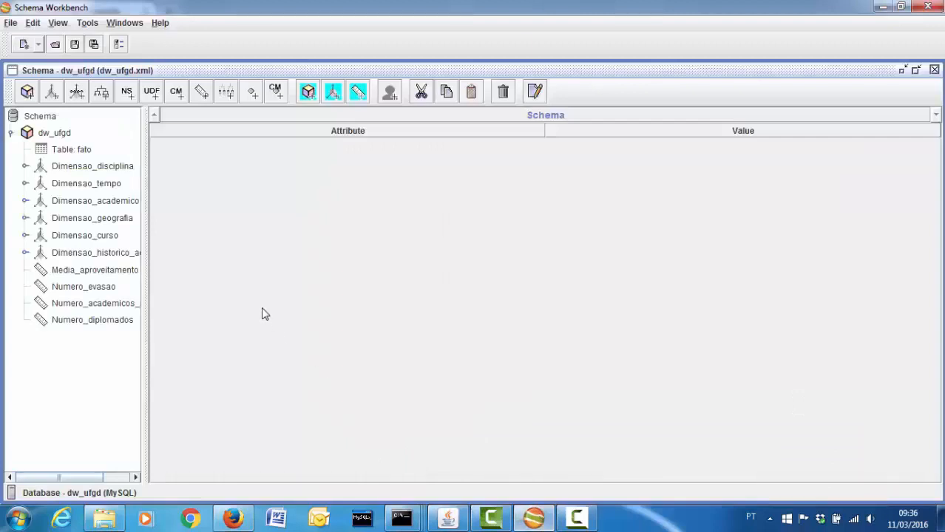
Start publishing the schema and log in with the publish password and server credentials
click(11, 23)
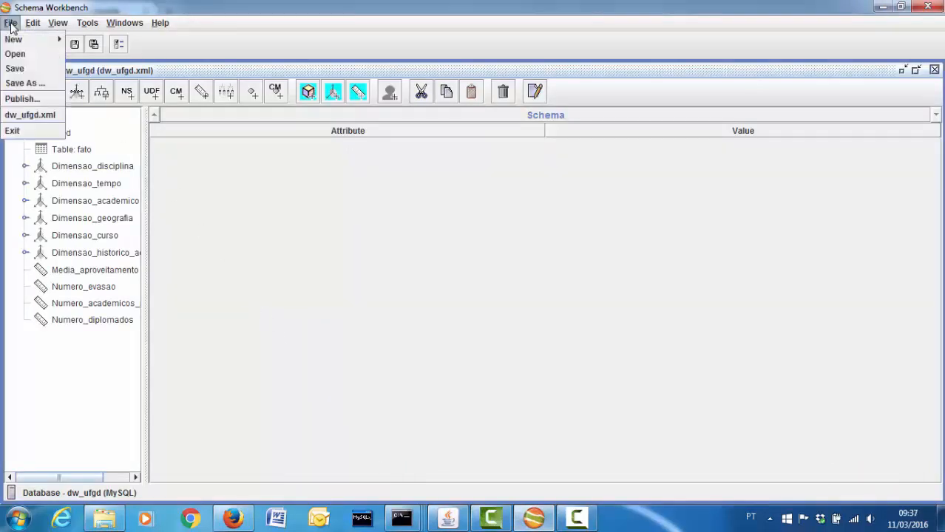
click(22, 99)
text(1234)
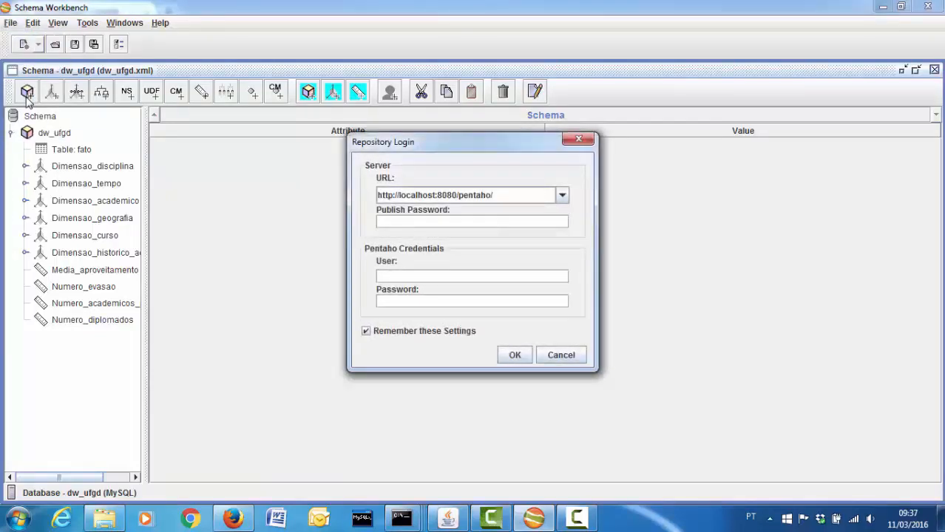
text(5678)
key(Tab)
text(joepasswor)
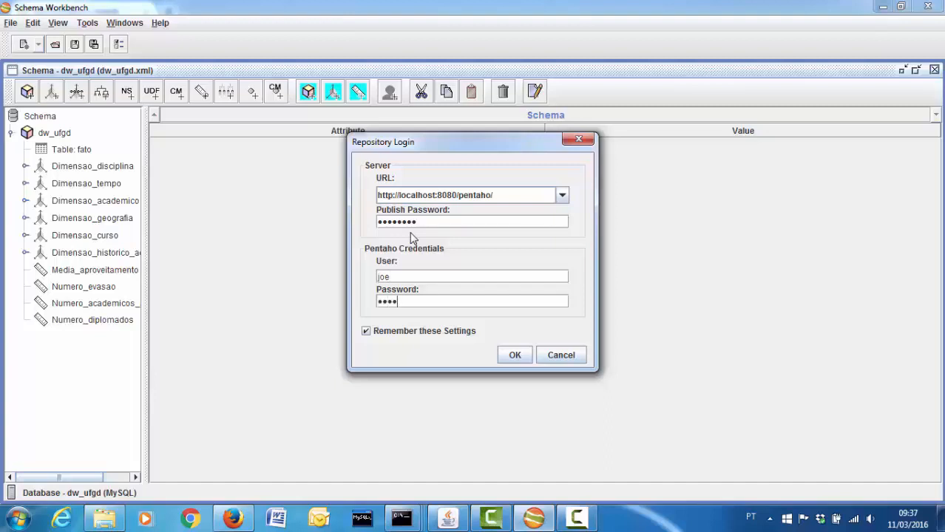
text(d)
click(513, 354)
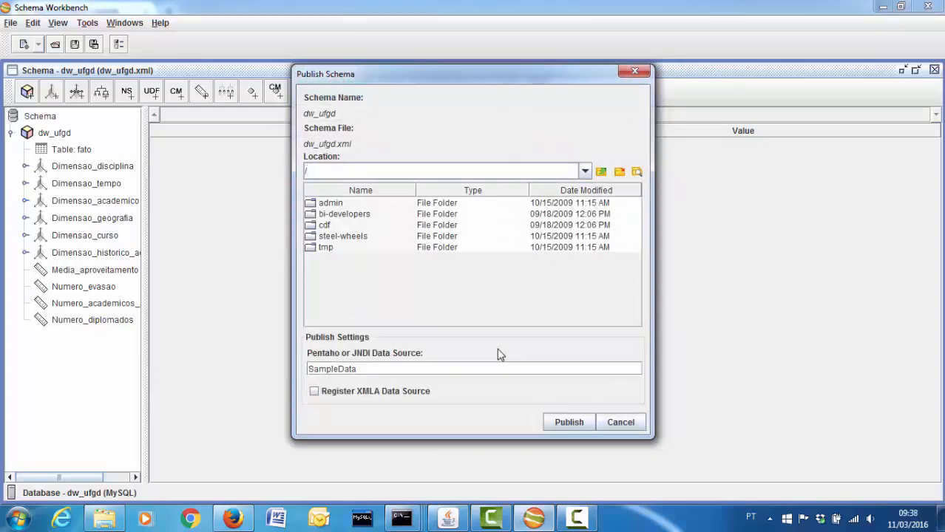
Create a DW folder on the server and choose it as the publish location
click(620, 175)
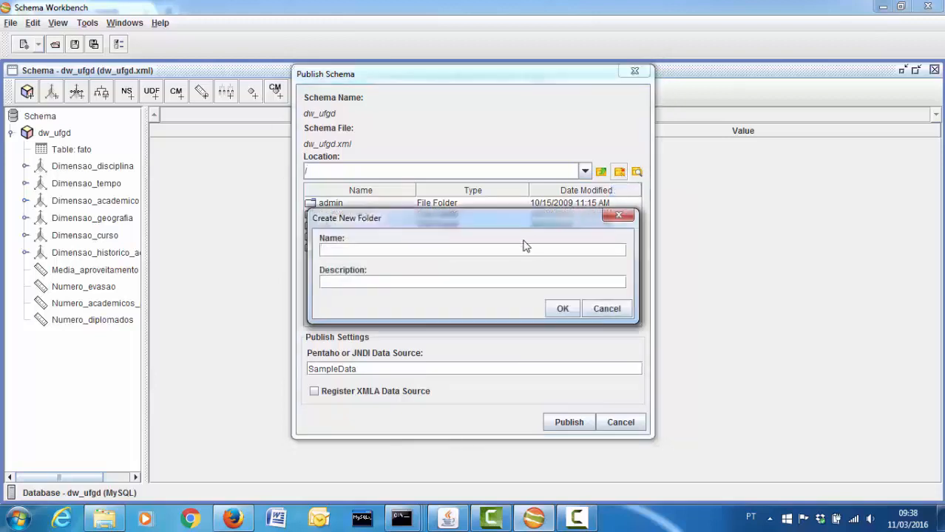
text(DW)
click(563, 311)
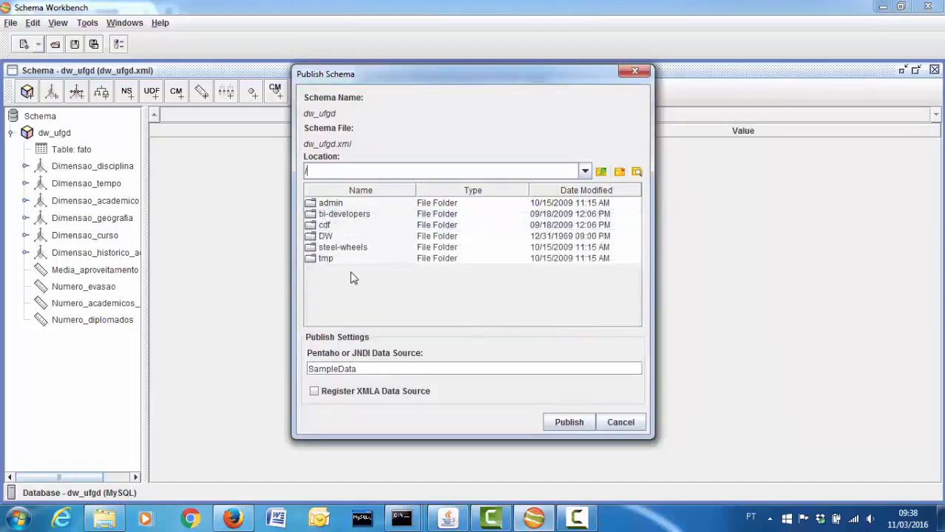
click(326, 236)
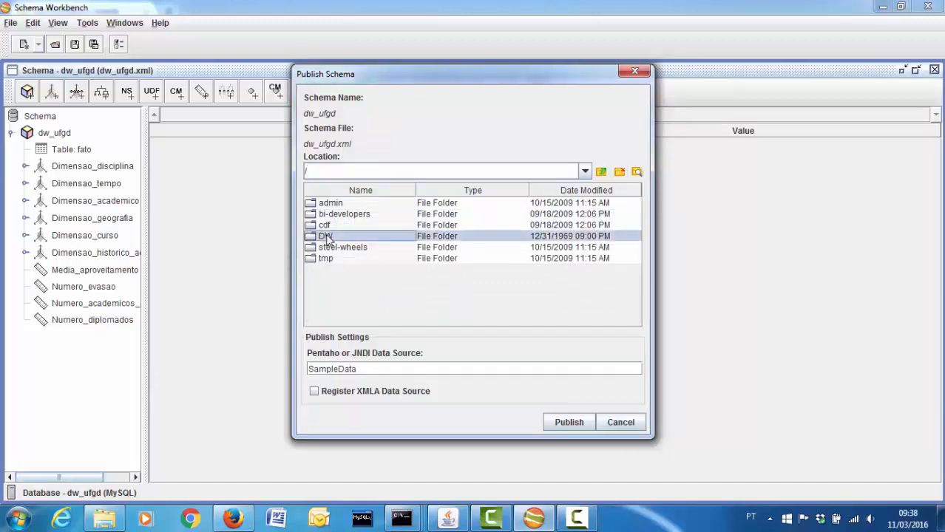
double_click(327, 237)
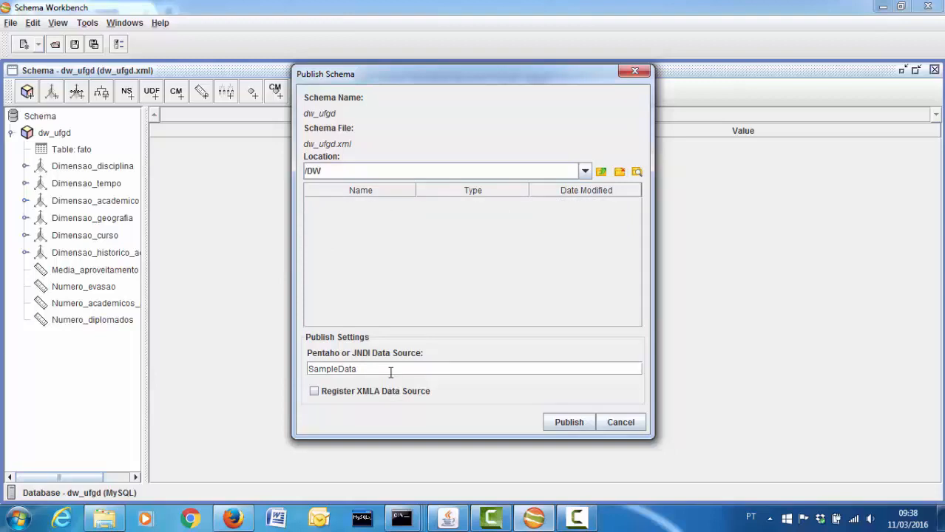
Replace the SampleData data source with servicos, publish, and switch to Firefox
double_click(345, 369)
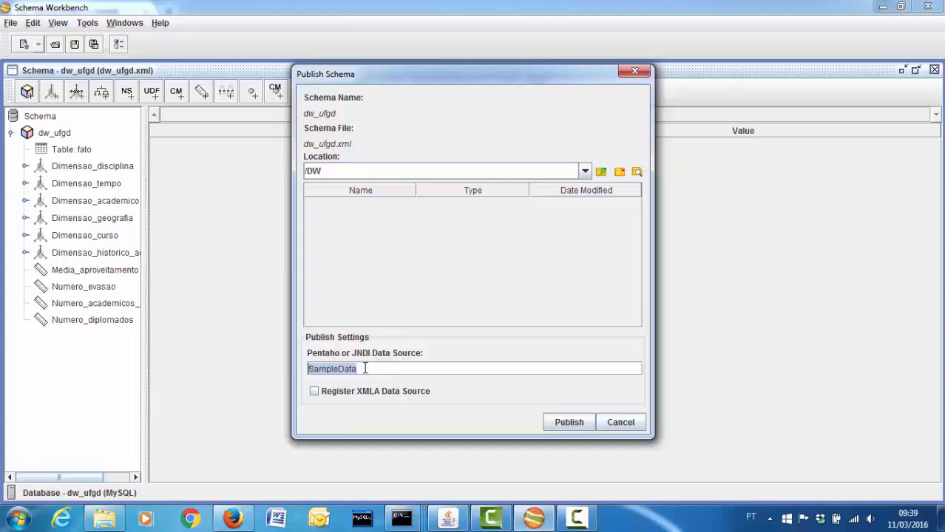
text(servc)
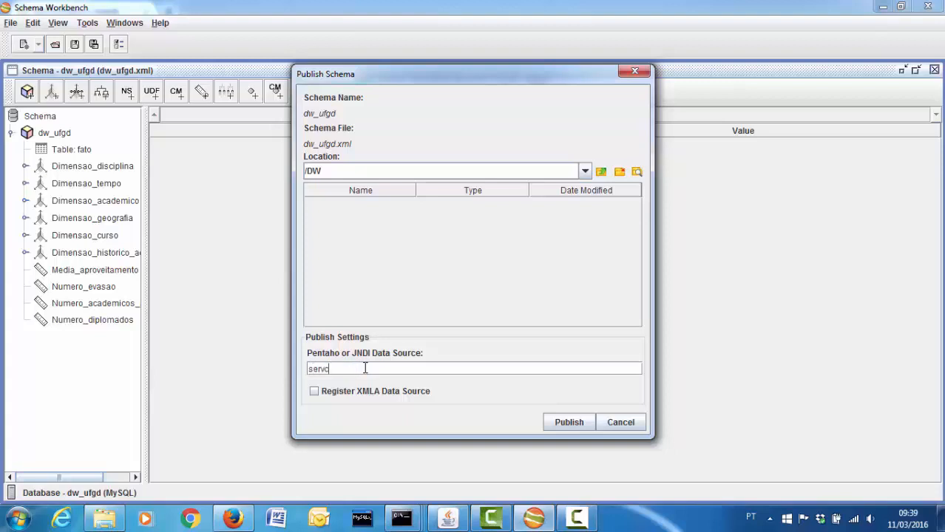
key(BackSpace)
text(icos)
click(561, 427)
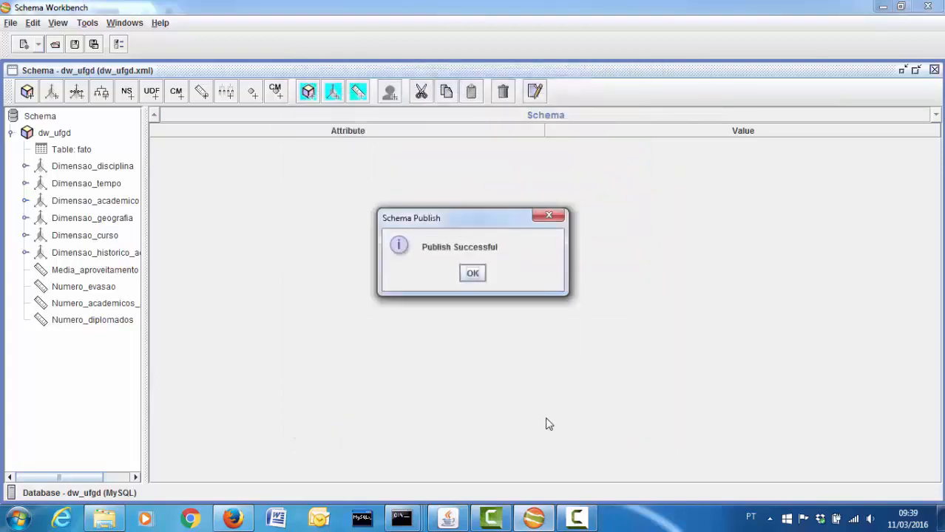
click(472, 274)
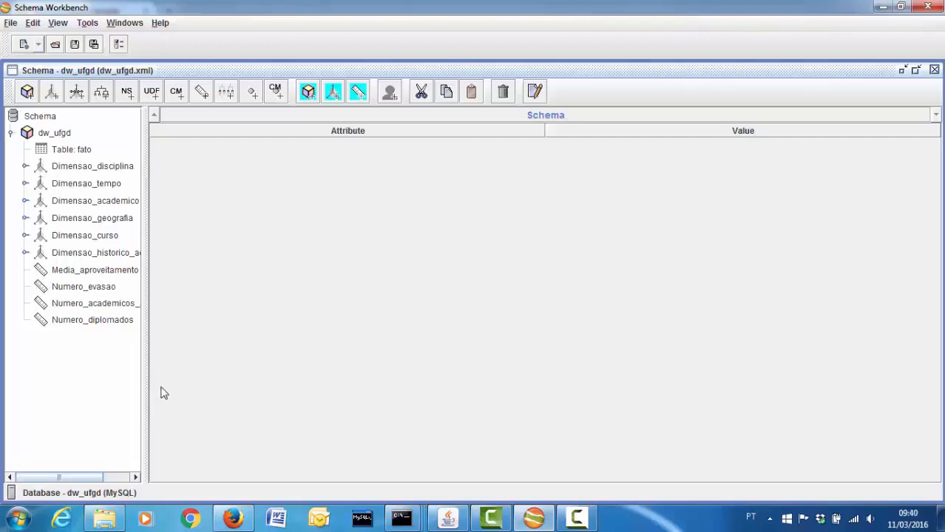
click(244, 521)
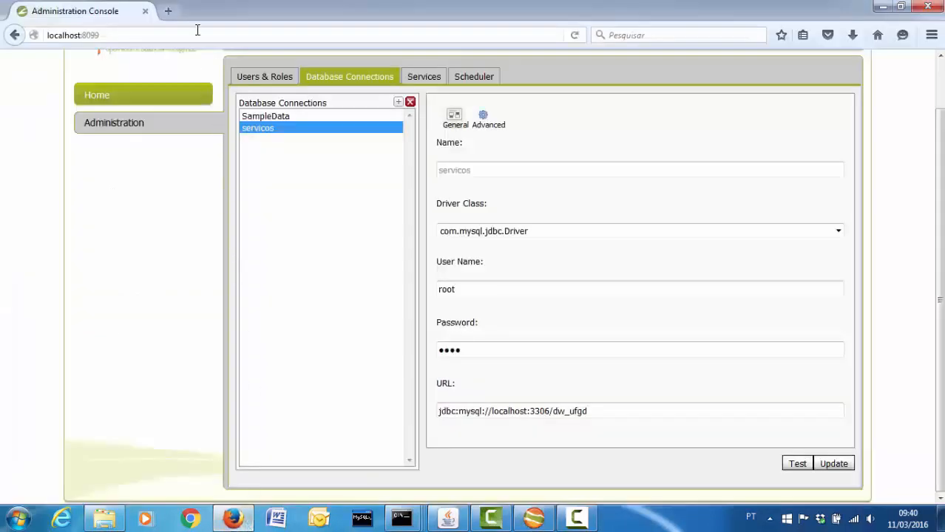
click(167, 11)
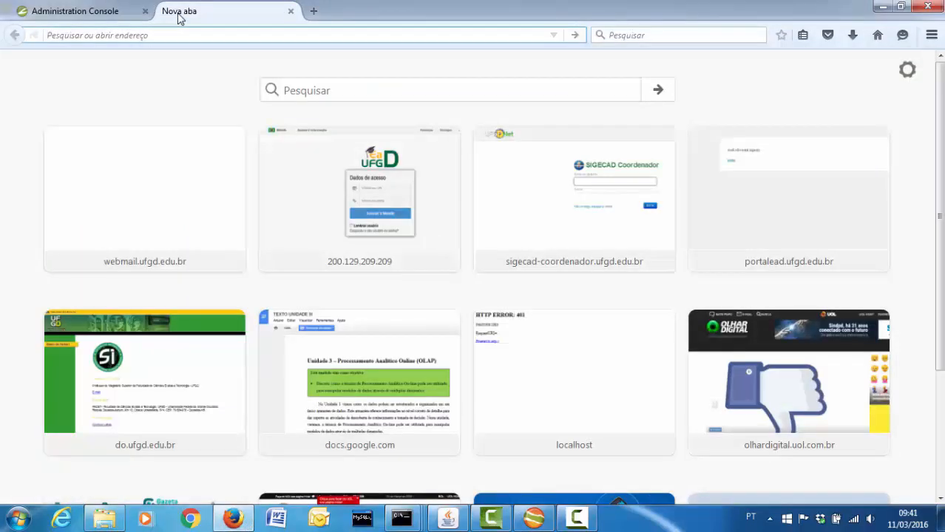
text(h)
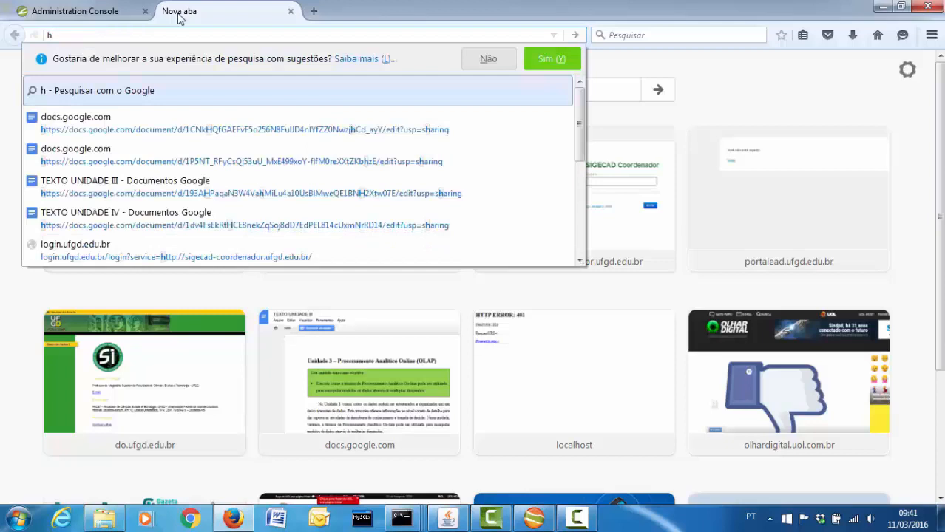
text(ttp)
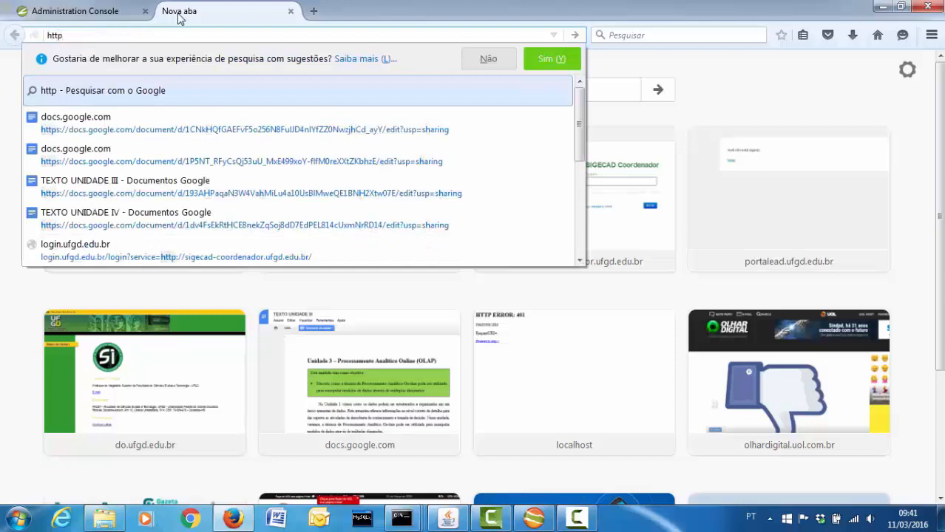
text(:/)
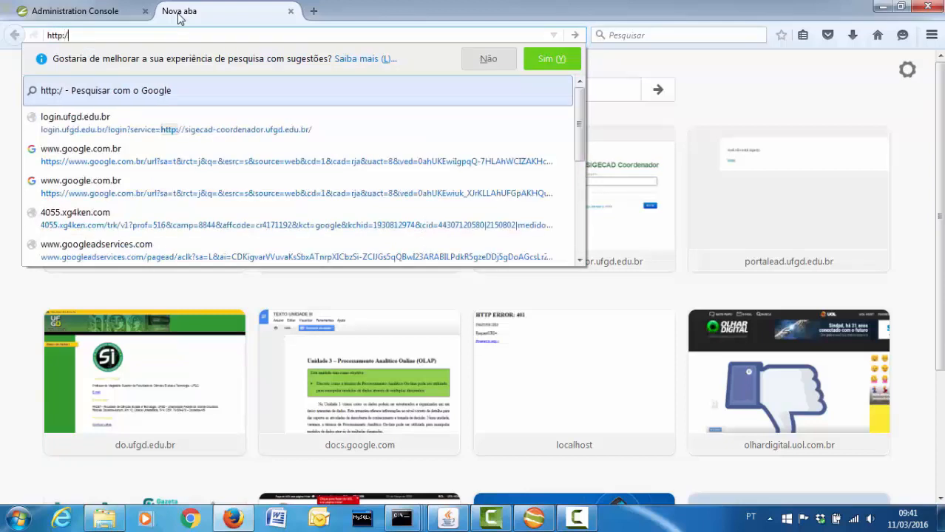
text(/local)
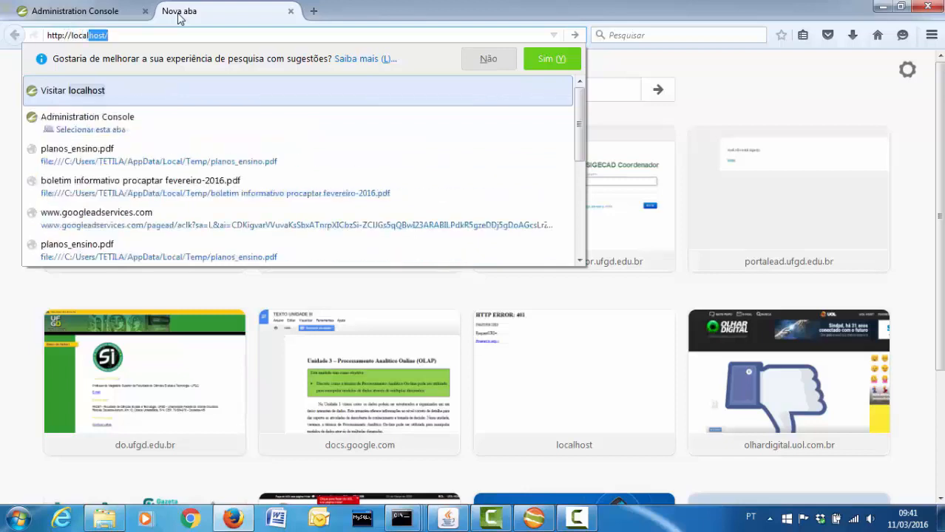
text(host:)
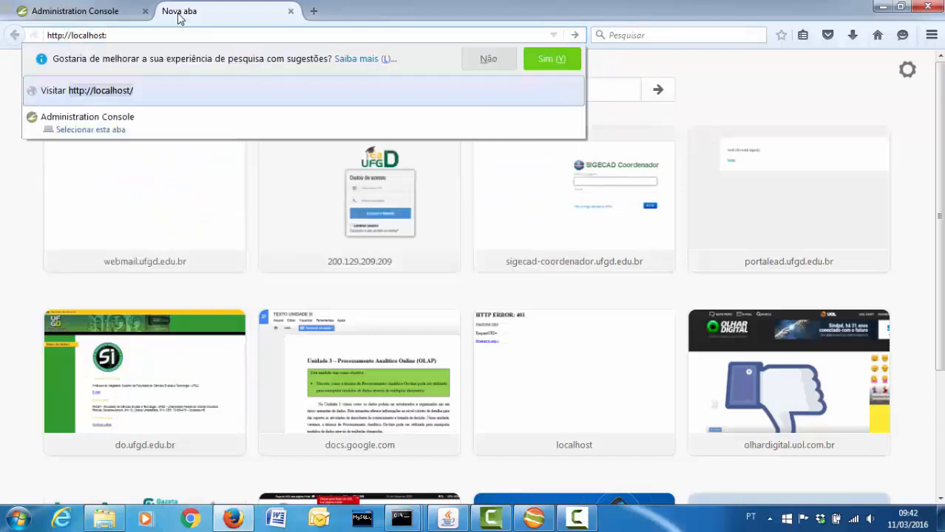
text(8080/)
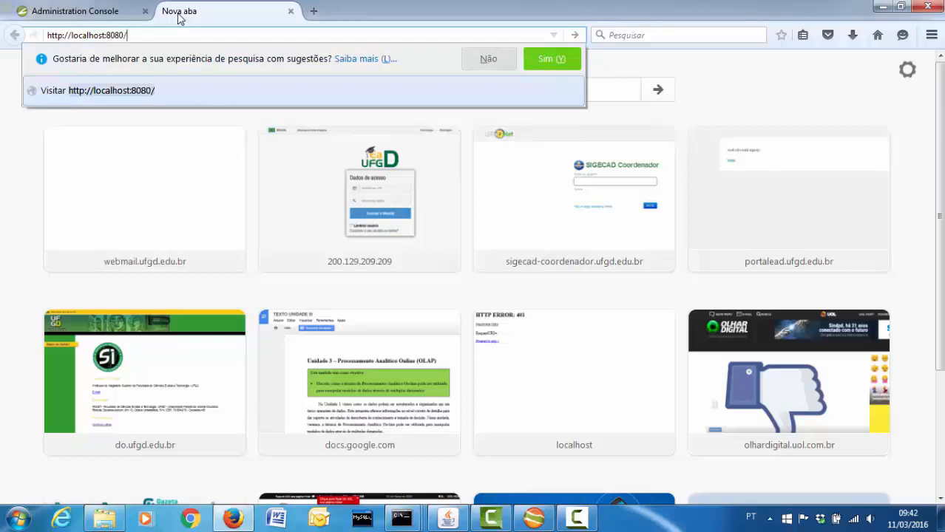
text(pentaho)
key(Return)
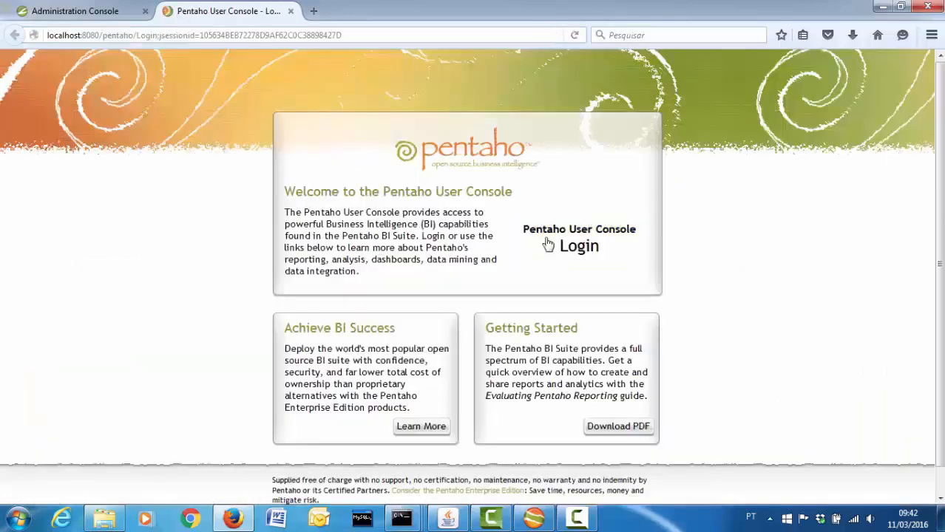
Log in to the User Console with the sample user's name and password, dismissing the XUL error
click(548, 245)
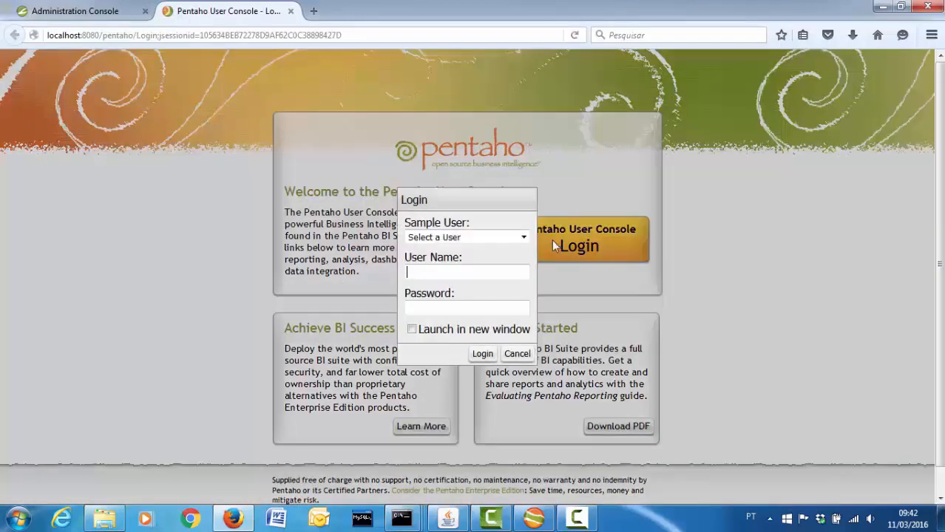
text(joe)
key(Tab)
text(pa)
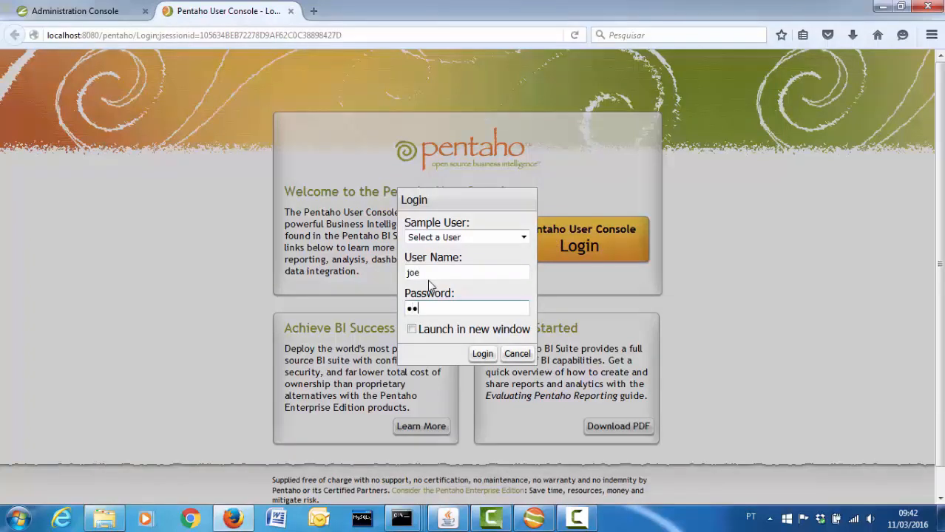
text(ssword)
click(482, 354)
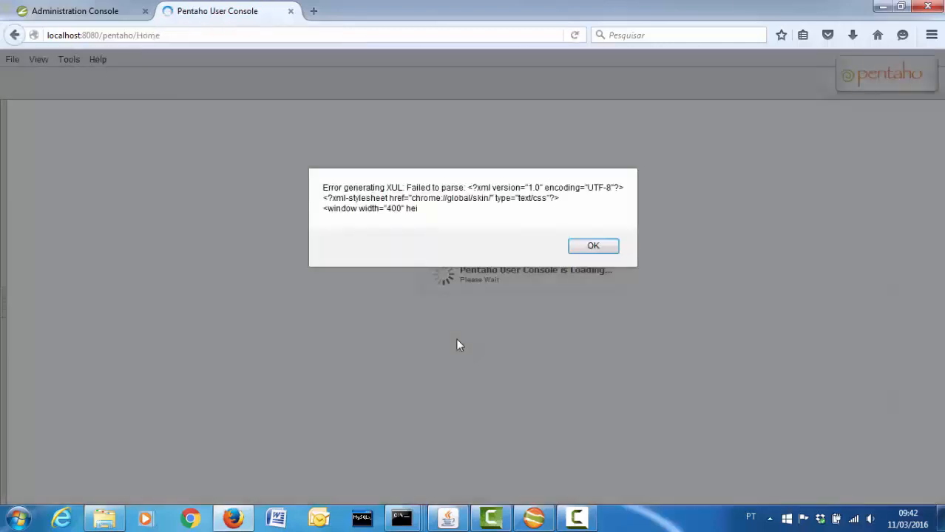
click(570, 249)
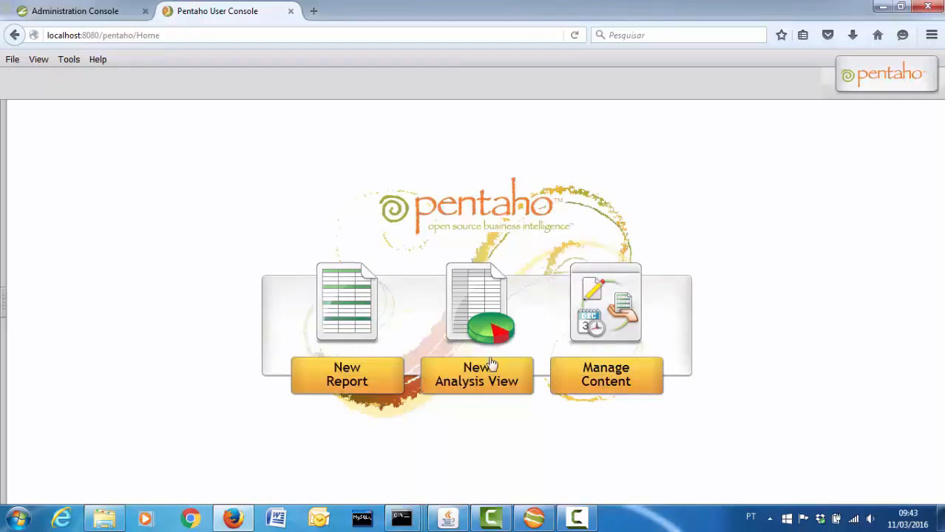
Create a New Analysis View on schema dw_ufgd with the dw_ufgd cube
click(480, 390)
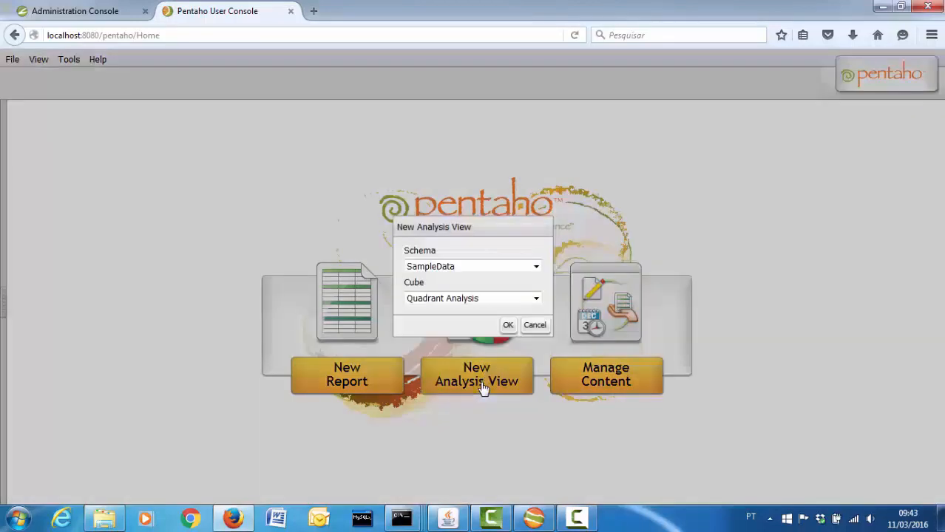
click(492, 269)
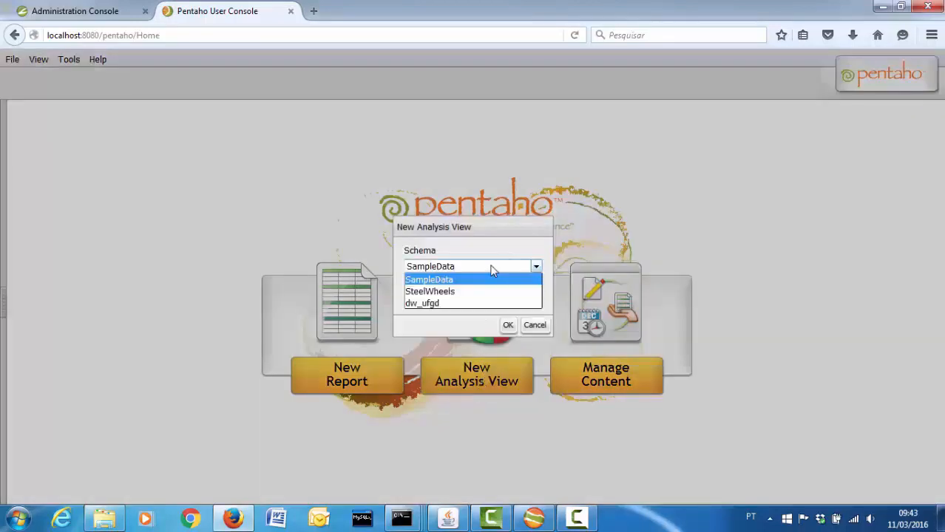
click(465, 303)
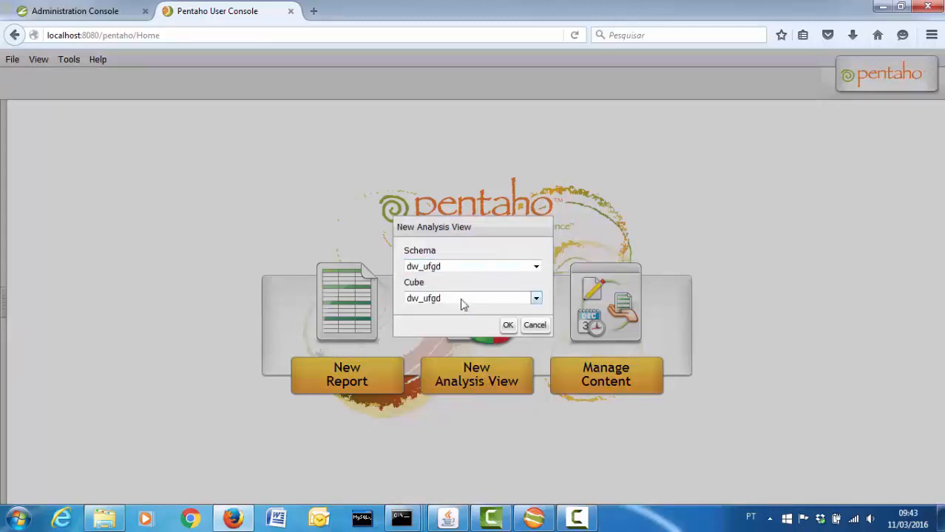
click(507, 326)
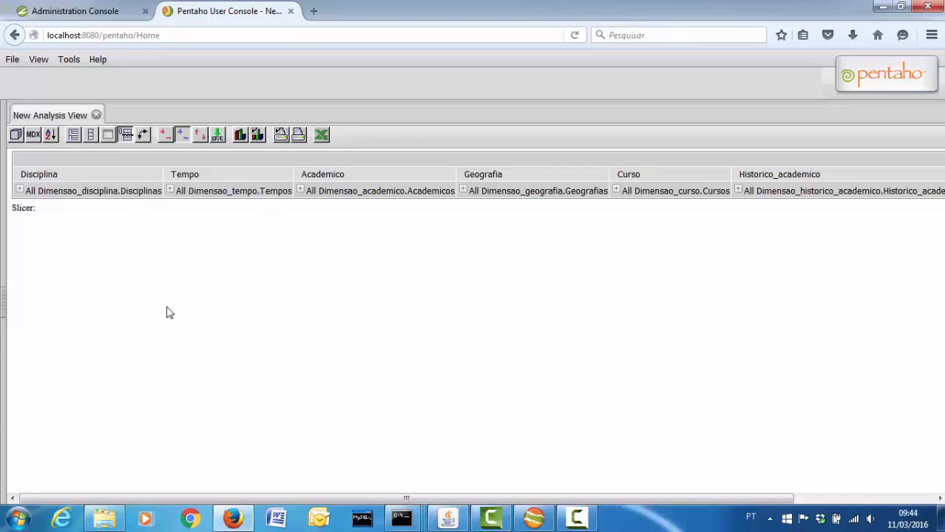
drag(441, 499, 639, 498)
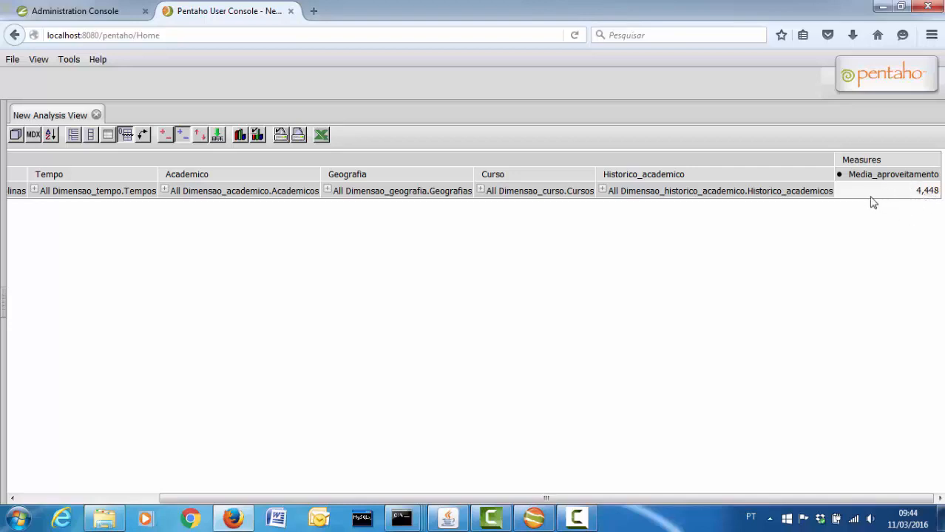
drag(438, 497, 281, 497)
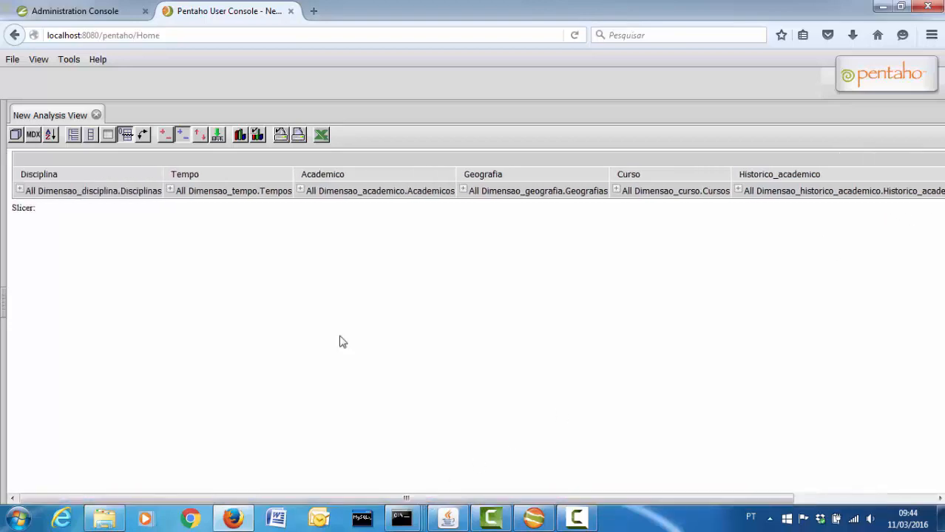
Open the OLAP Navigator, check Measures, and read the exercise in the Tarefa tab
click(17, 139)
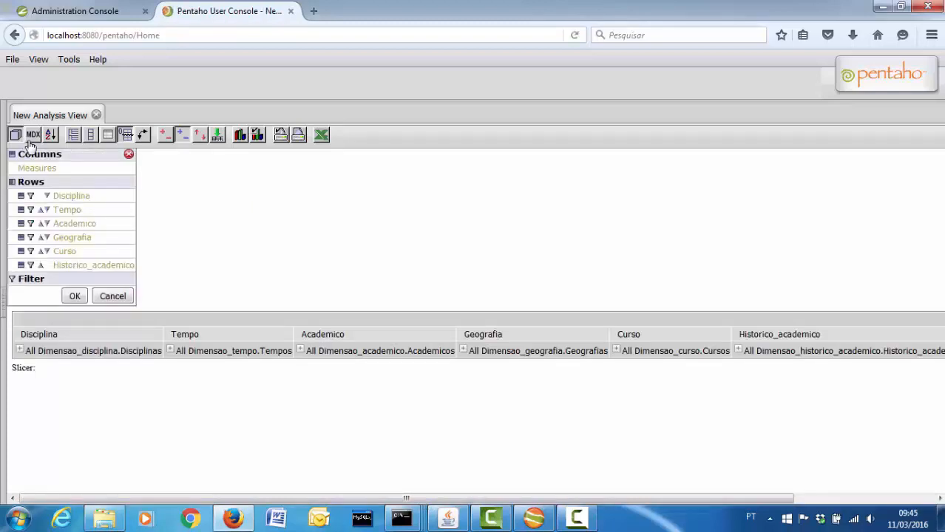
click(37, 169)
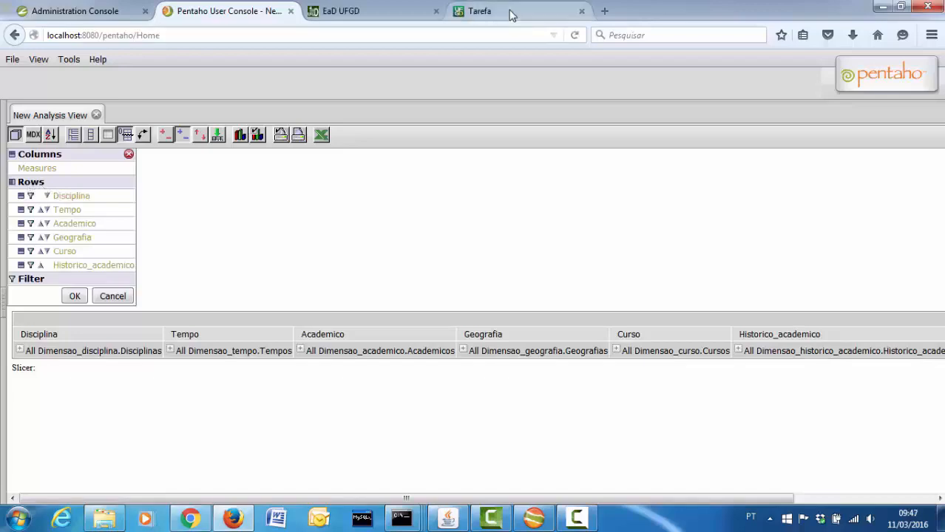
click(510, 16)
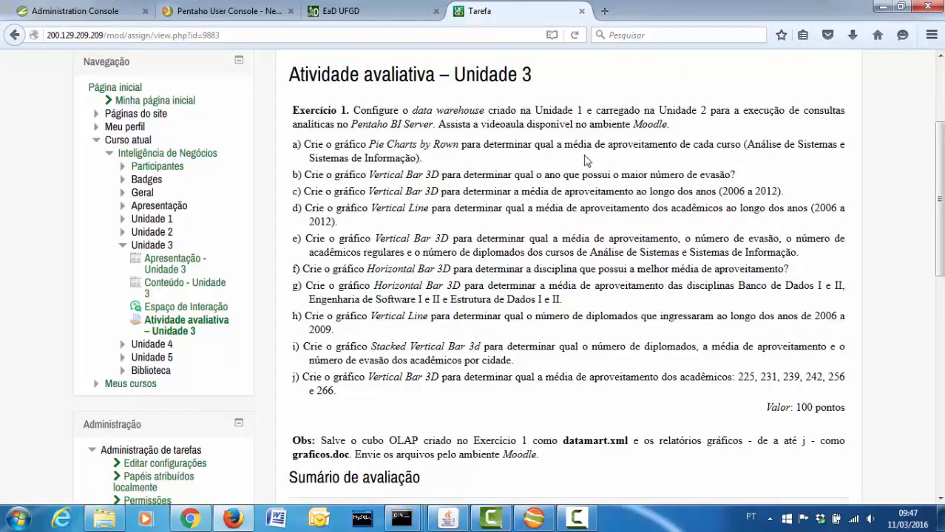
click(250, 9)
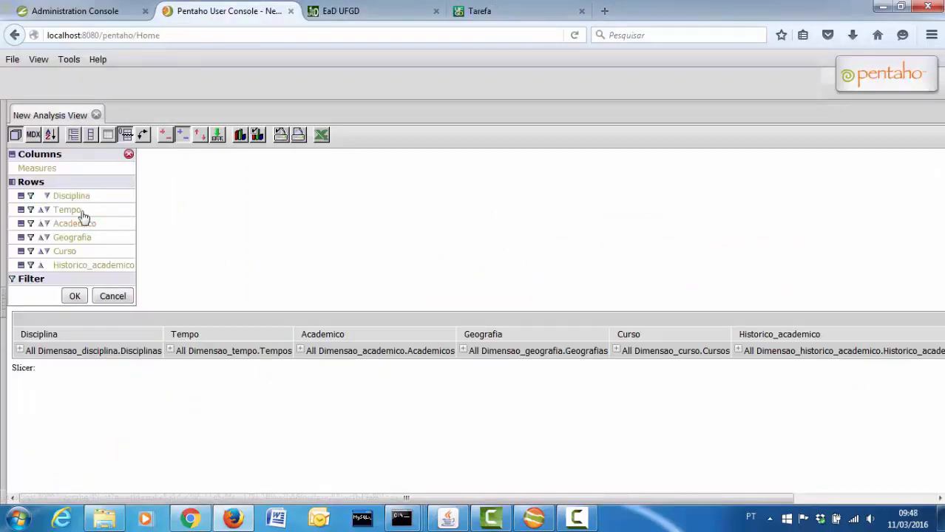
Move Historico_academico, Geografia, Academico, Tempo and Disciplina from rows to the filter
click(30, 266)
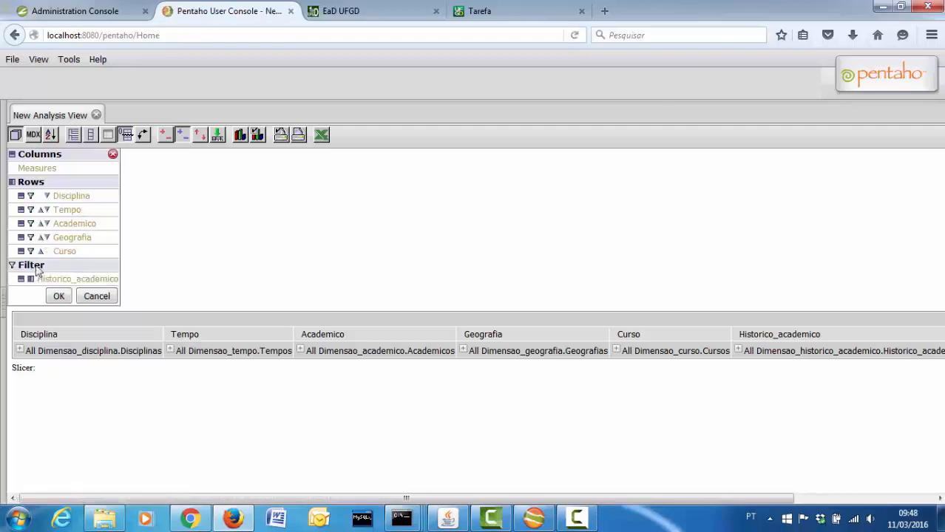
click(31, 238)
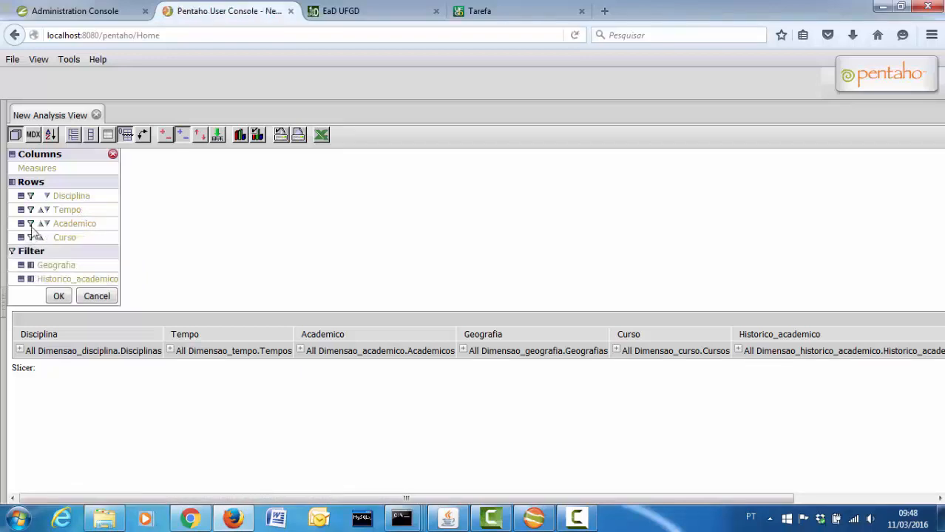
click(31, 224)
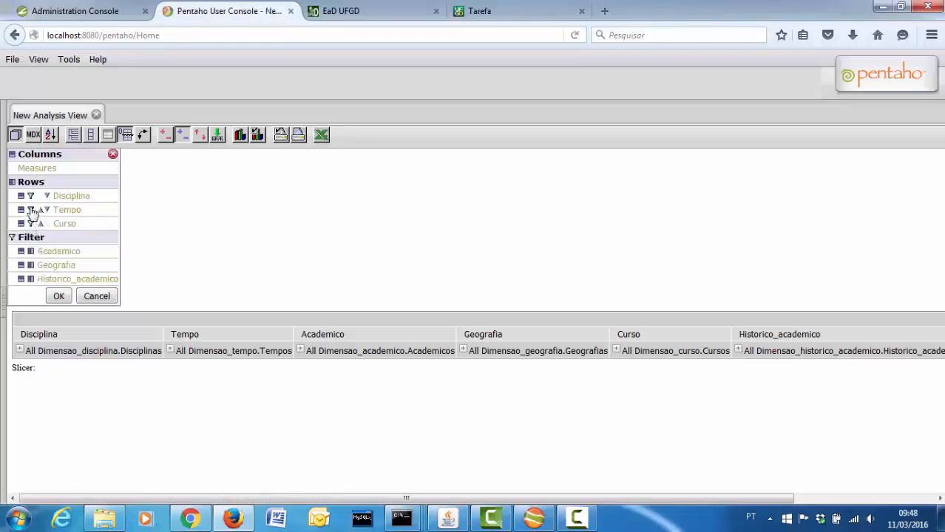
click(31, 210)
click(31, 197)
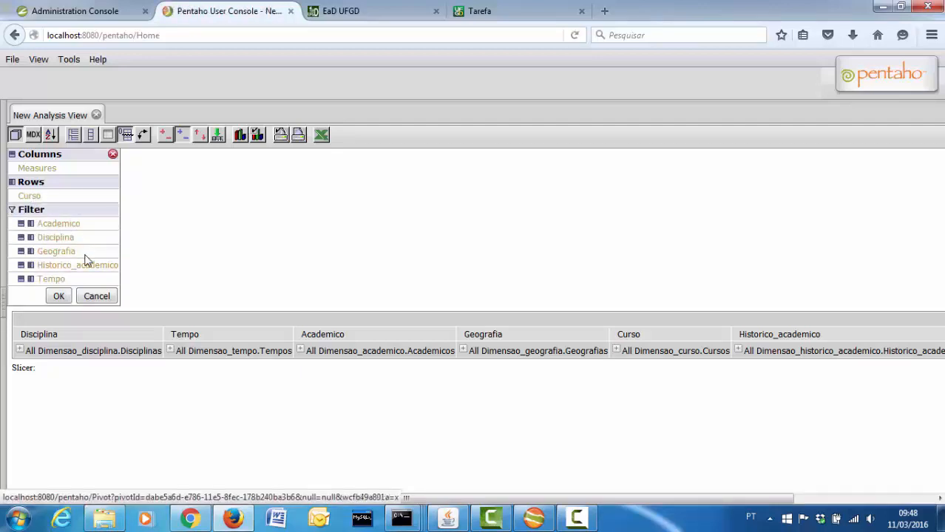
Keep only Media_aproveitamento, include both Curso members ANÁLISE DE SISTEMAS and SISTEMAS DE INFORMAÇÃO, and apply
click(39, 171)
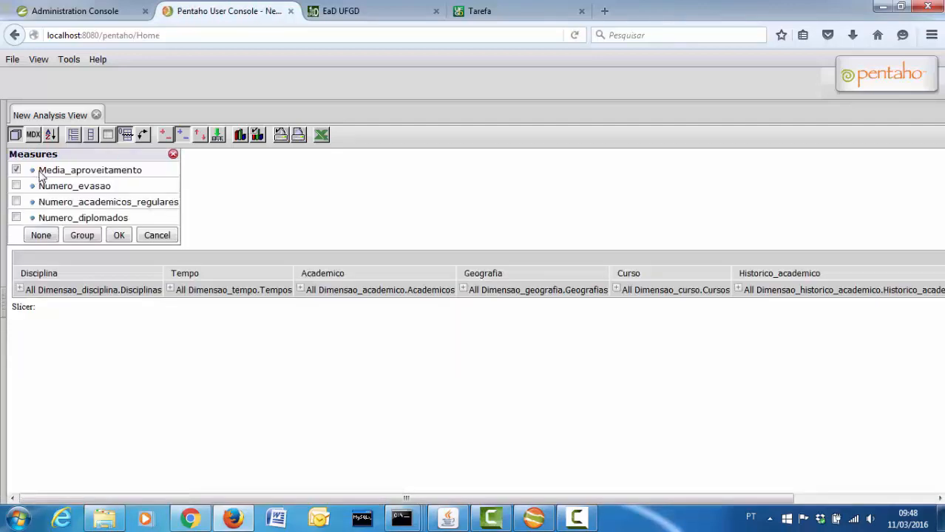
click(122, 235)
click(31, 198)
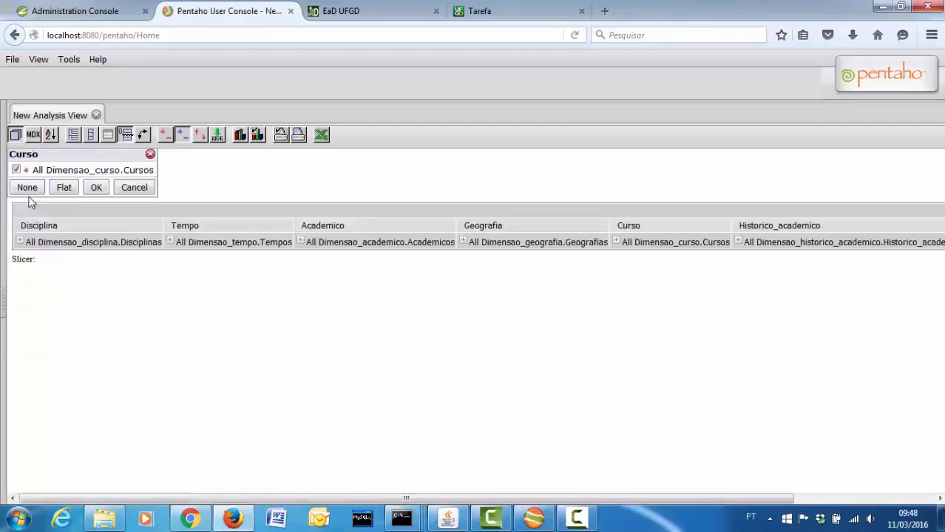
click(26, 171)
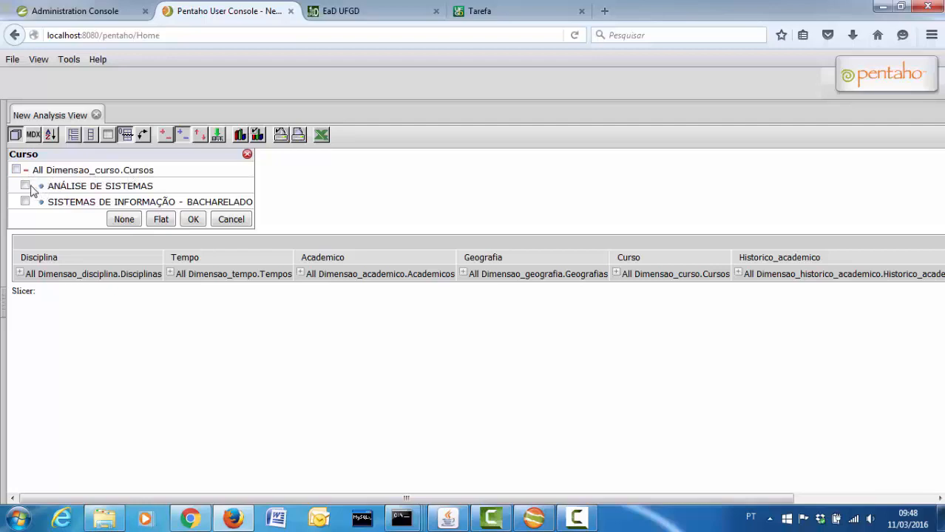
click(24, 187)
click(26, 201)
click(194, 221)
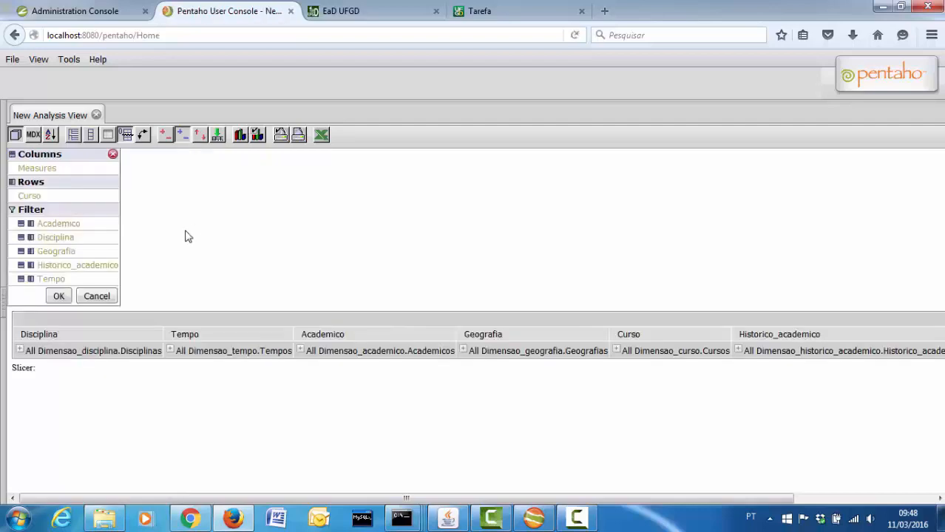
click(67, 295)
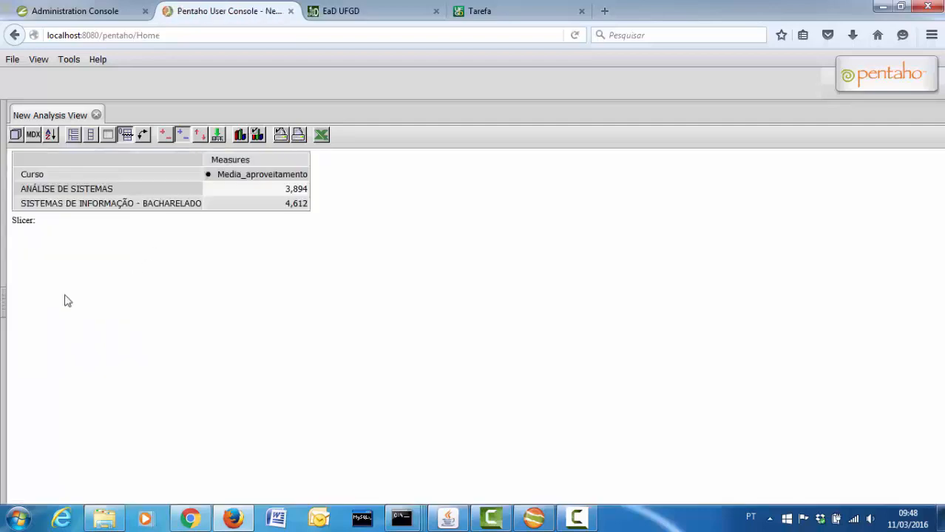
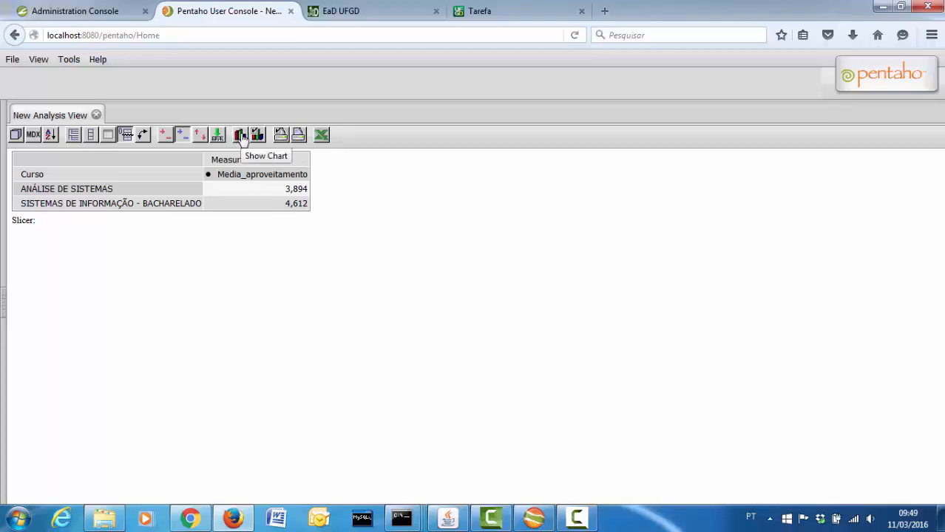
Chart the course averages (3,894 and 4,612) as Pie Charts by Row below the table
click(257, 140)
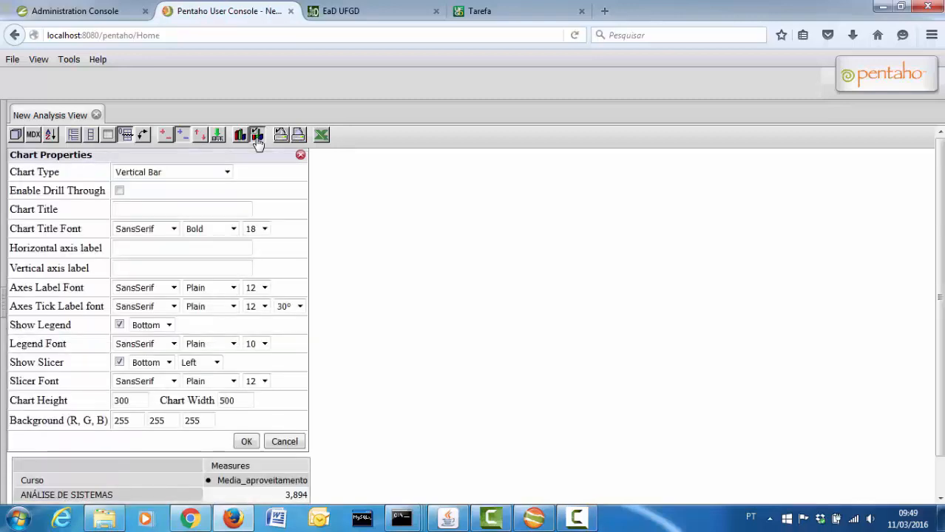
click(227, 173)
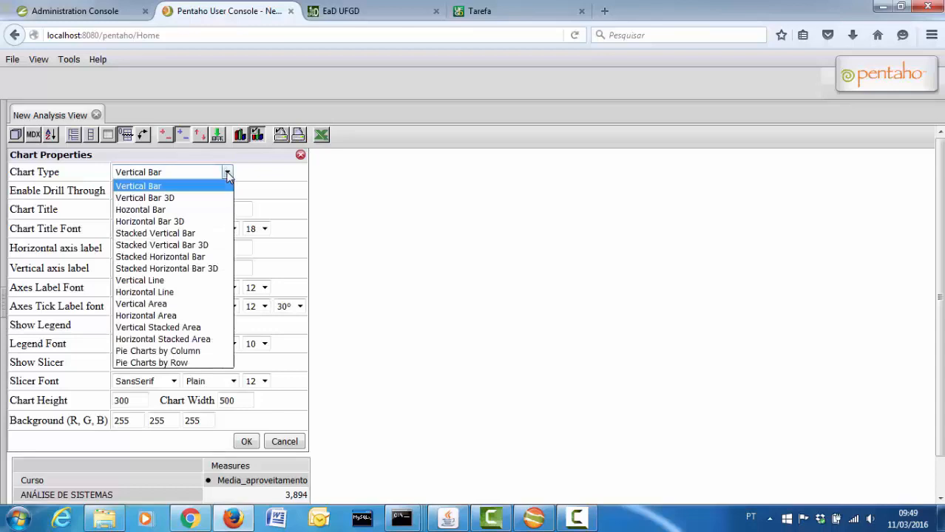
click(227, 173)
click(227, 173)
click(164, 362)
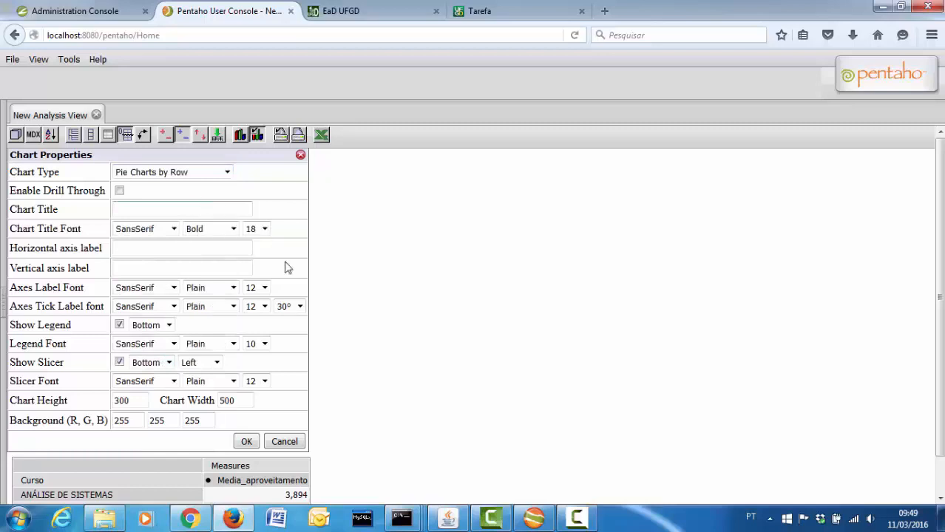
click(239, 440)
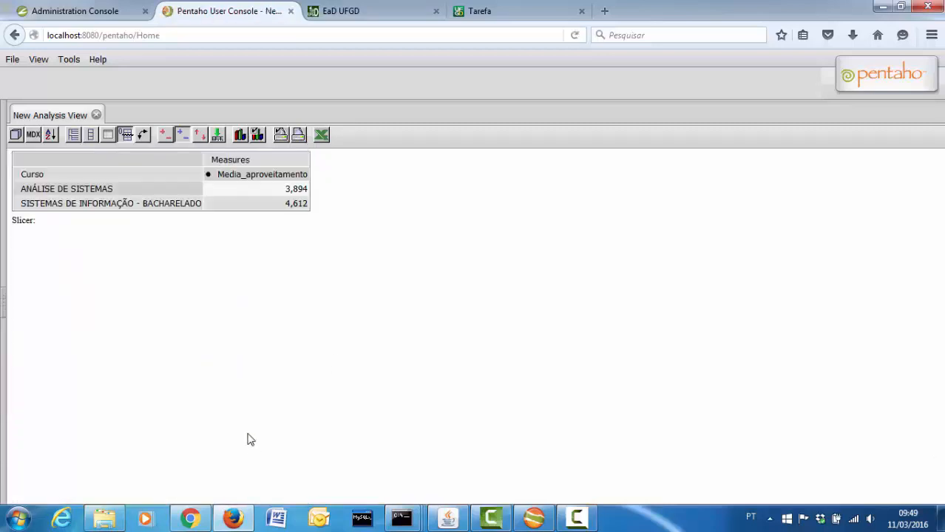
click(241, 136)
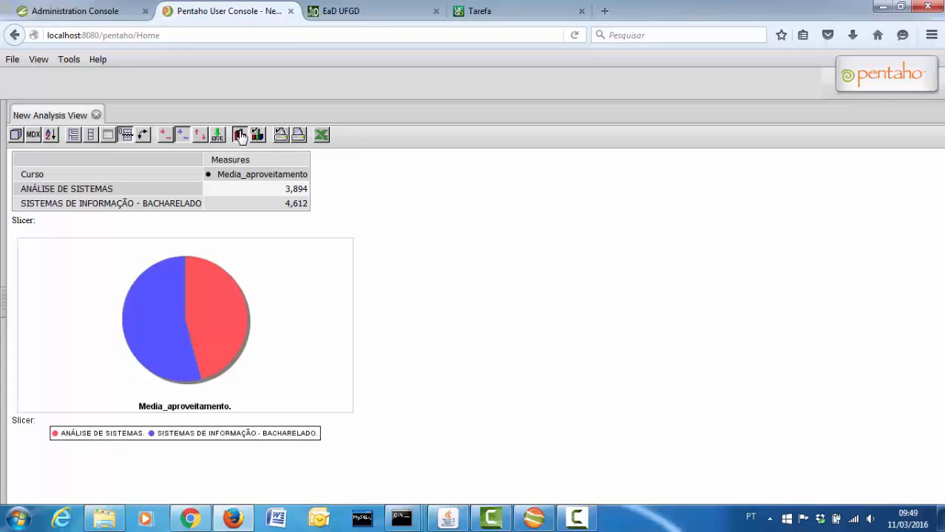
mouse_move(213, 346)
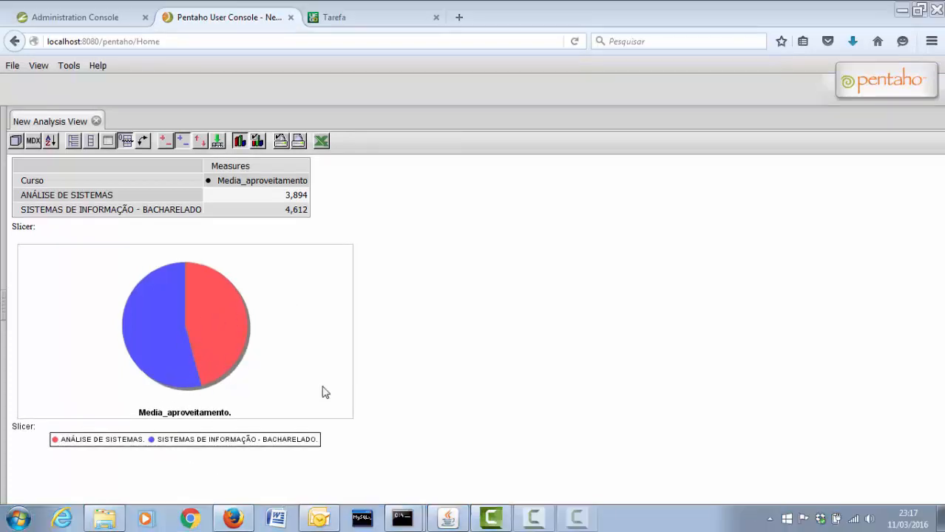
click(337, 18)
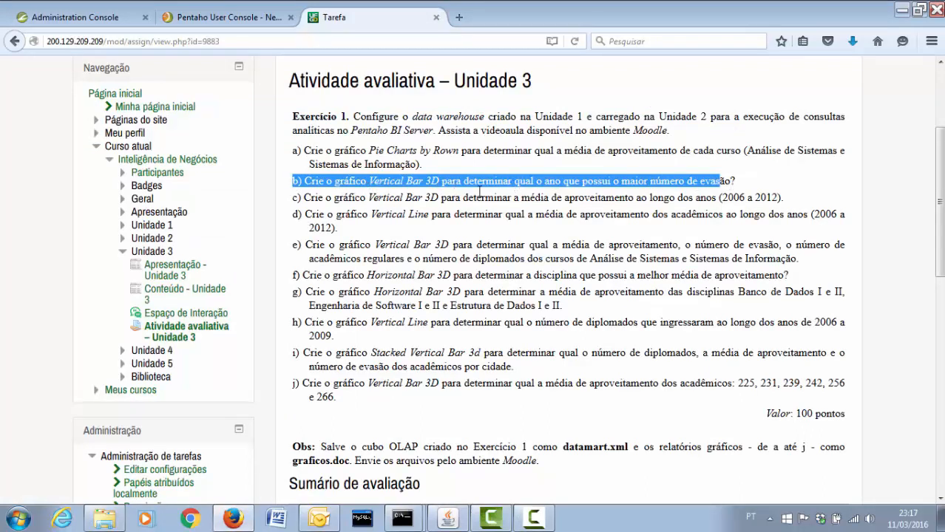
click(255, 23)
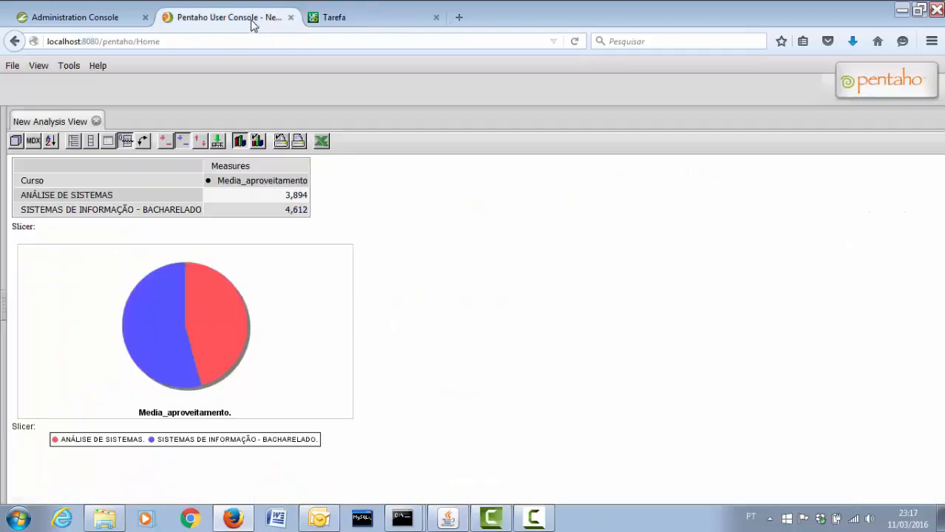
Set the chart type to Vertical Bar 3D
click(261, 144)
click(226, 179)
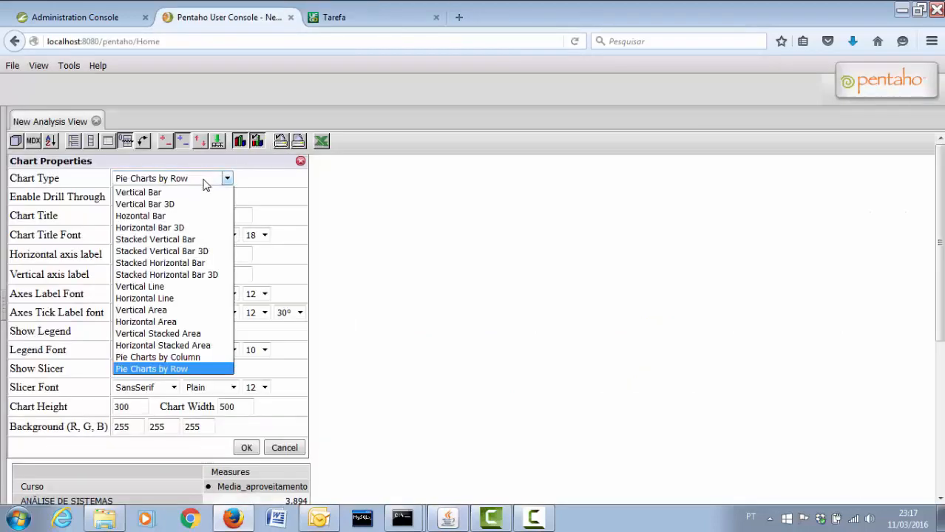
click(166, 205)
click(250, 448)
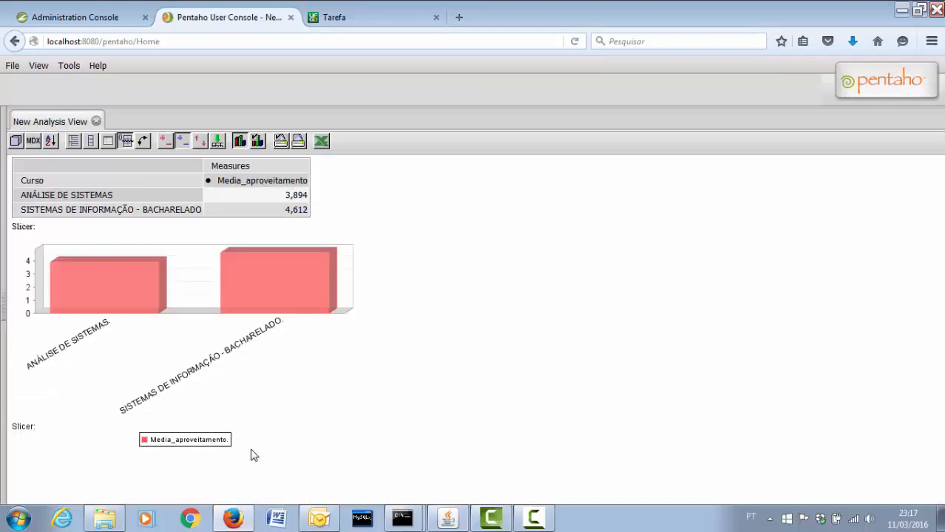
Hide the chart, switch the measure to Numero_evasao, and put Tempo on rows instead of Curso
click(240, 142)
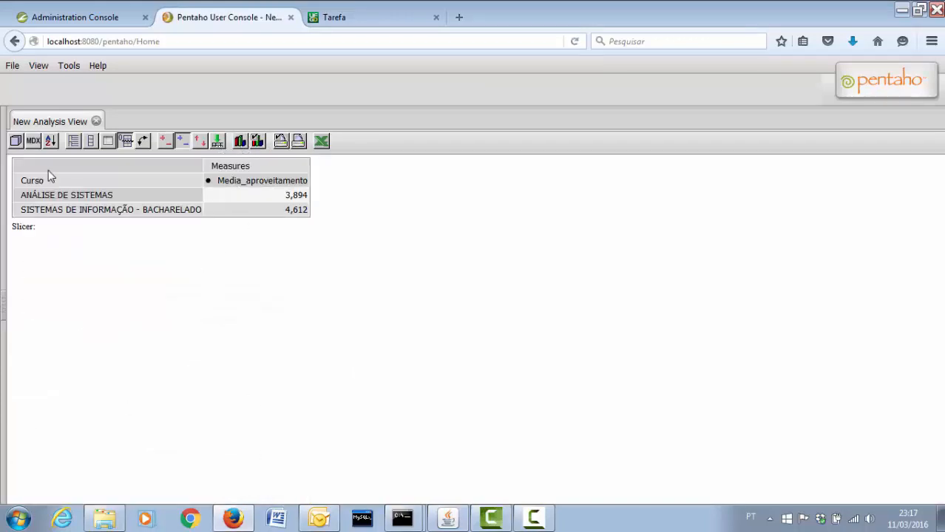
click(15, 142)
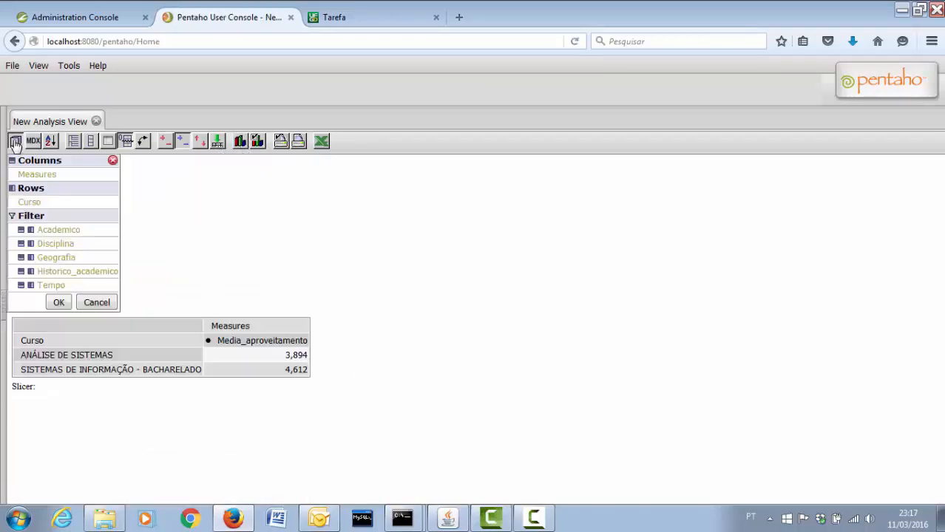
click(33, 178)
click(16, 192)
click(16, 175)
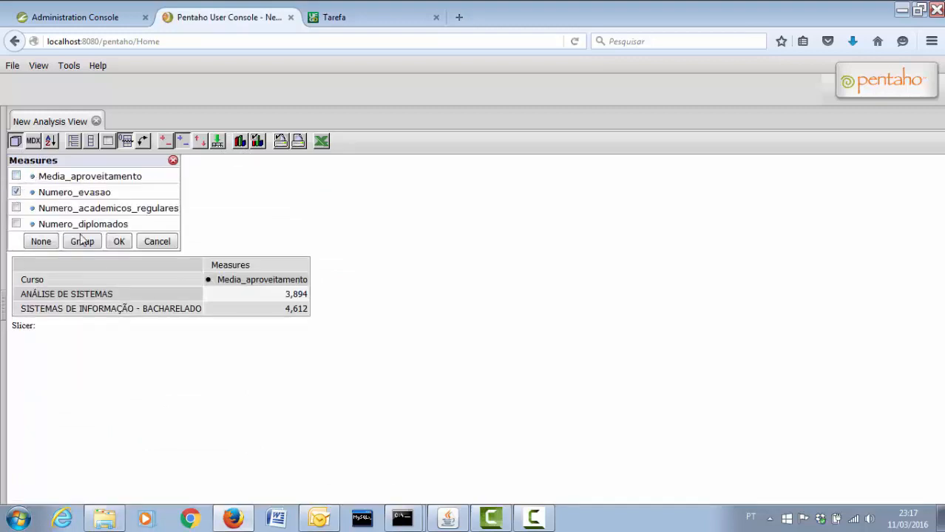
click(117, 243)
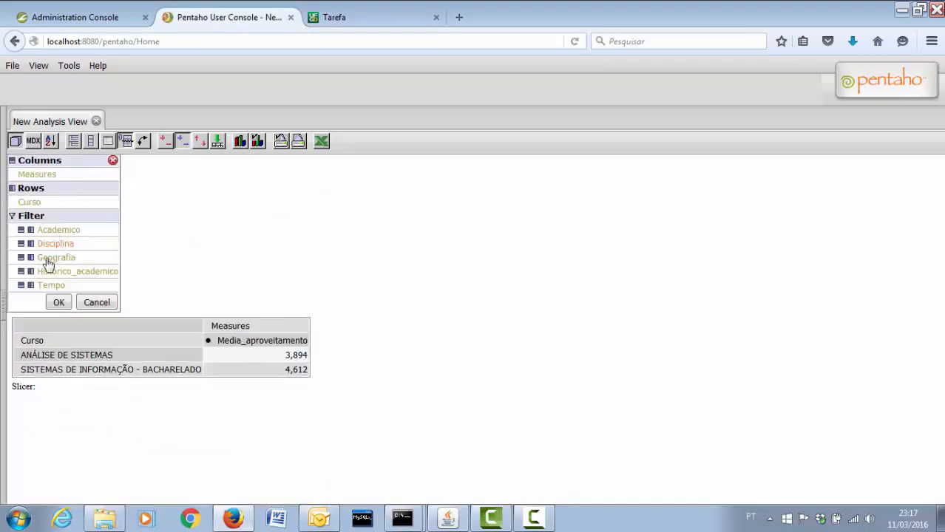
click(31, 285)
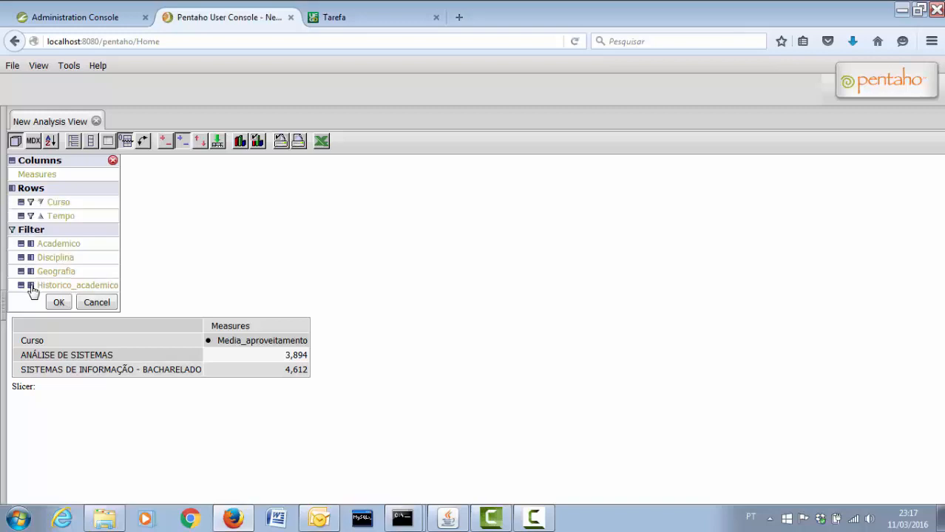
click(31, 202)
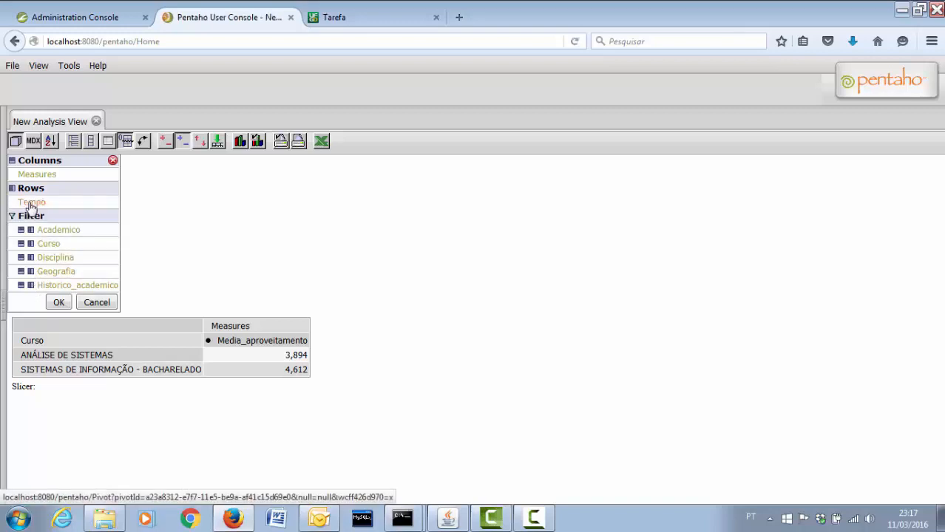
Limit Tempo to years 2006–2012, then show the chart with swapped axes so years are columns
click(31, 204)
click(26, 177)
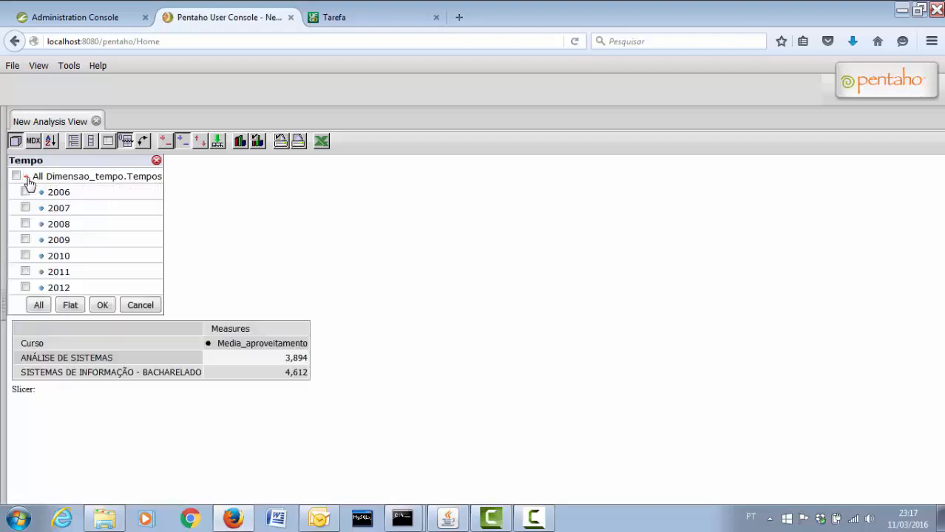
click(26, 192)
click(25, 208)
click(26, 224)
click(25, 240)
click(25, 256)
click(25, 271)
click(25, 288)
click(102, 305)
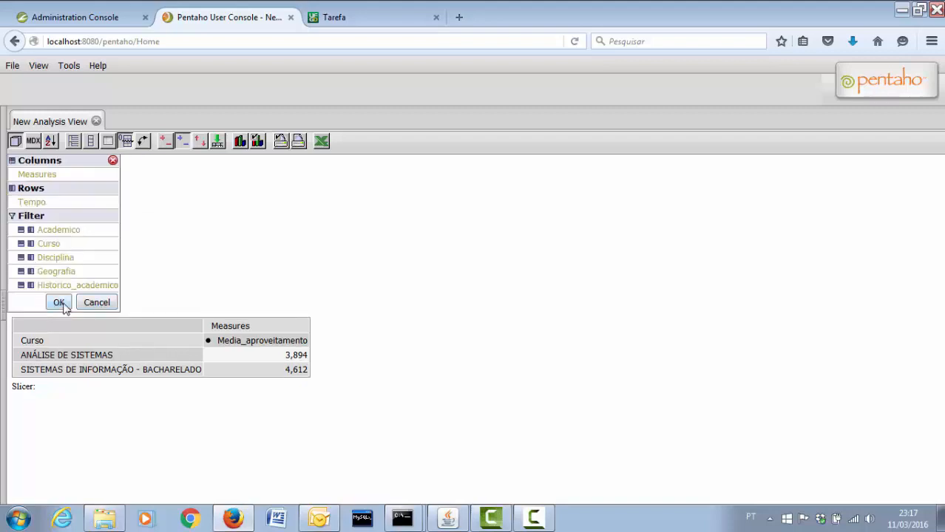
click(59, 303)
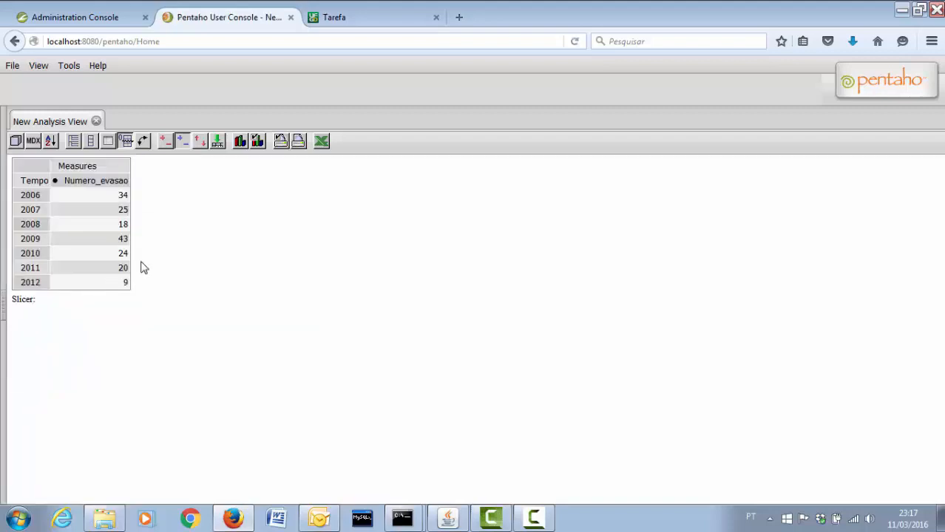
click(240, 142)
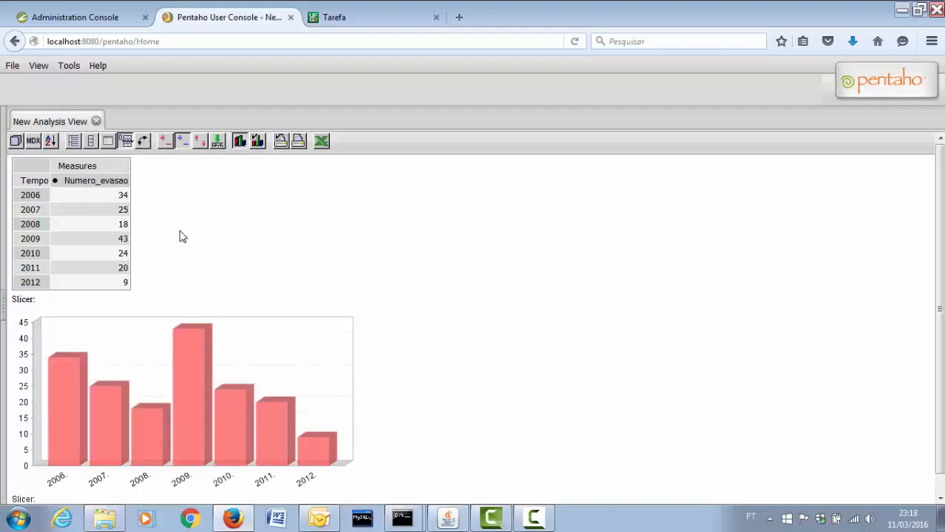
click(143, 141)
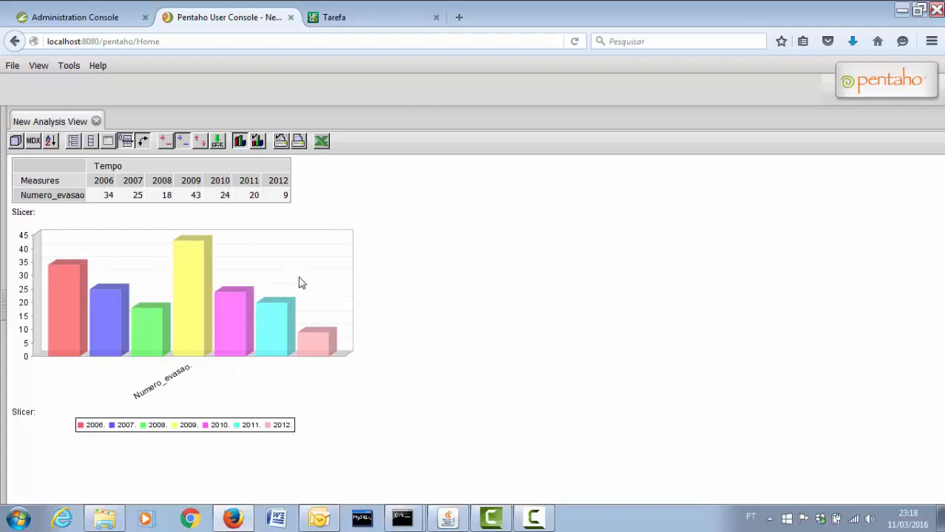
Highlight exercise c), the 2006–2012 average grade in Vertical Bar 3D, on the assignment page
click(369, 20)
drag(295, 197, 584, 198)
drag(619, 200, 788, 206)
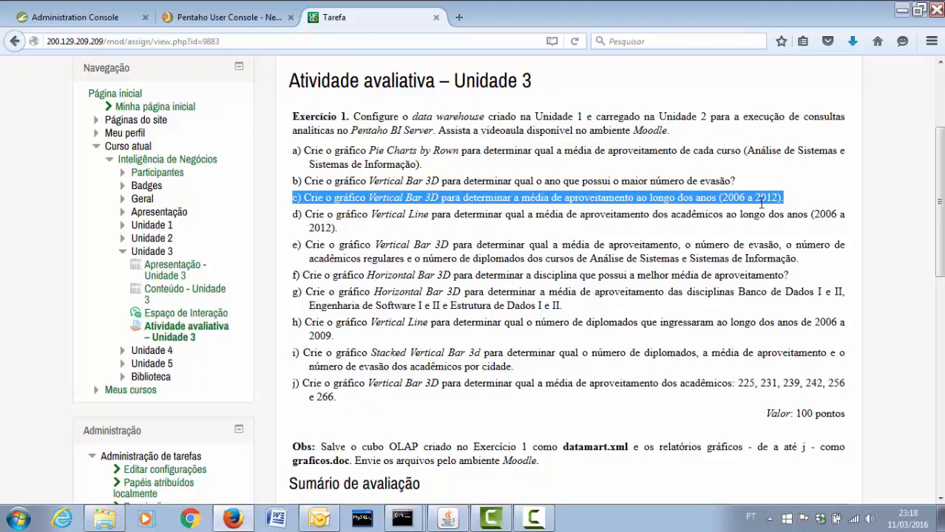
click(237, 25)
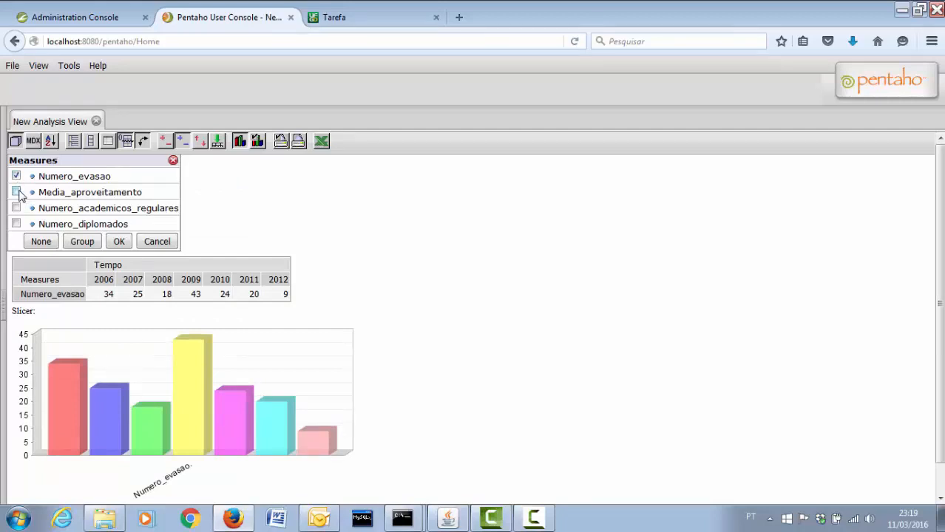
Replace Numero_evasao with Media_aproveitamento so the yearly bars peak at 5,105 in 2008
click(16, 192)
click(16, 176)
click(119, 241)
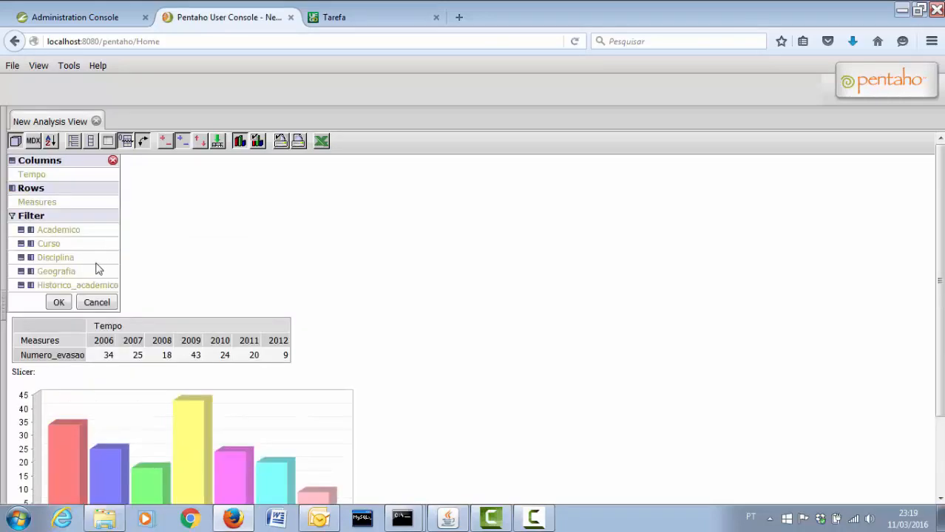
click(58, 302)
mouse_move(190, 319)
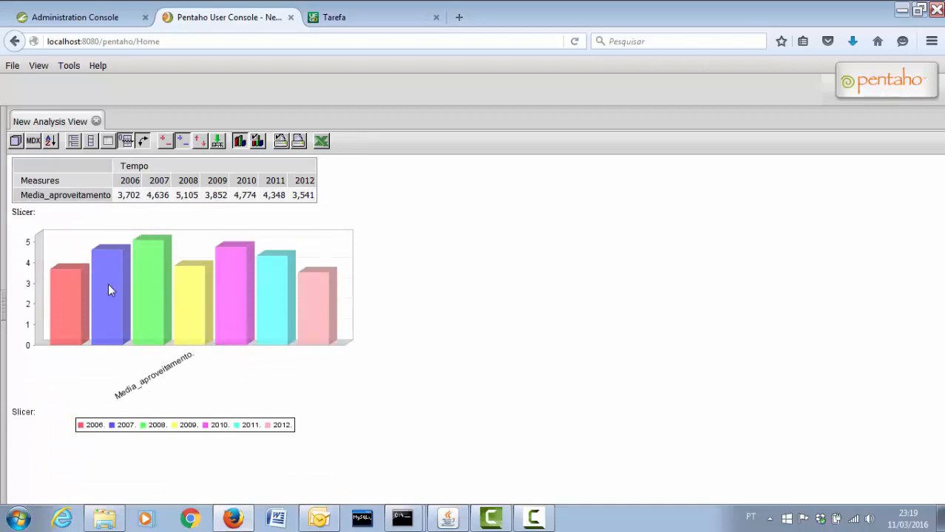
mouse_move(165, 279)
click(334, 17)
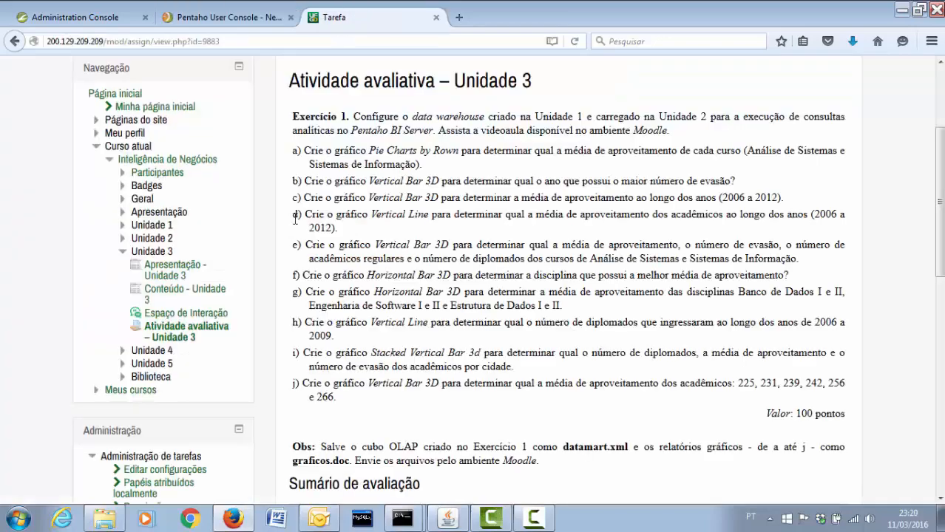
Highlight exercise d), the Vertical Line chart of averages over 2006–2012
drag(295, 219, 841, 214)
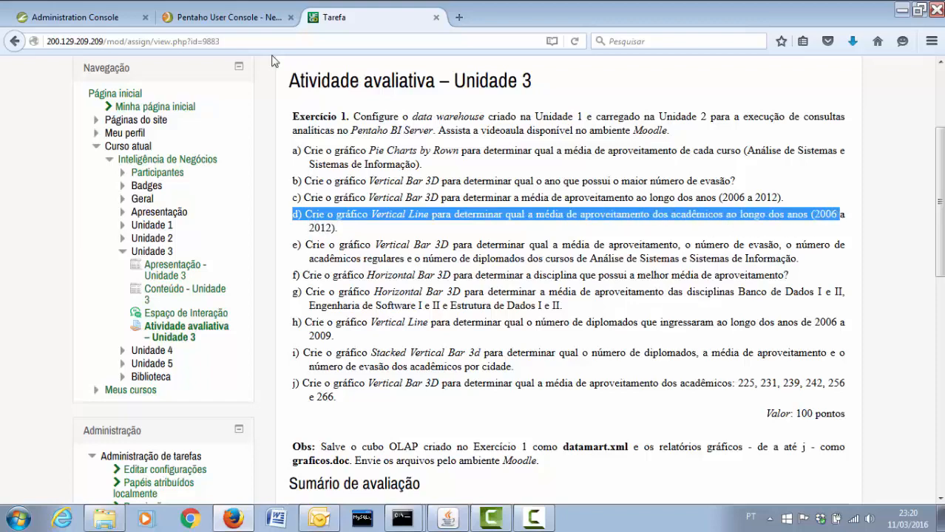
click(236, 26)
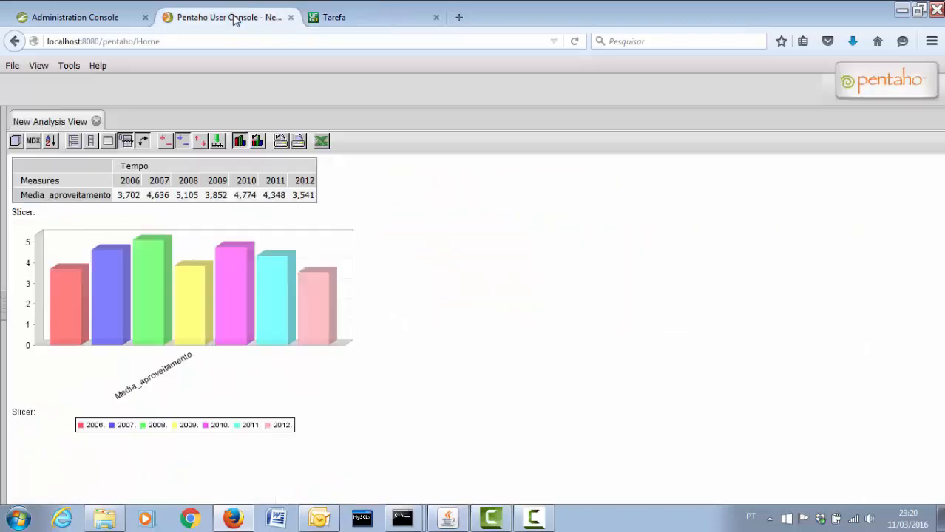
Switch to a Vertical Line chart and swap axes so average grade runs across 2006–2012
click(257, 141)
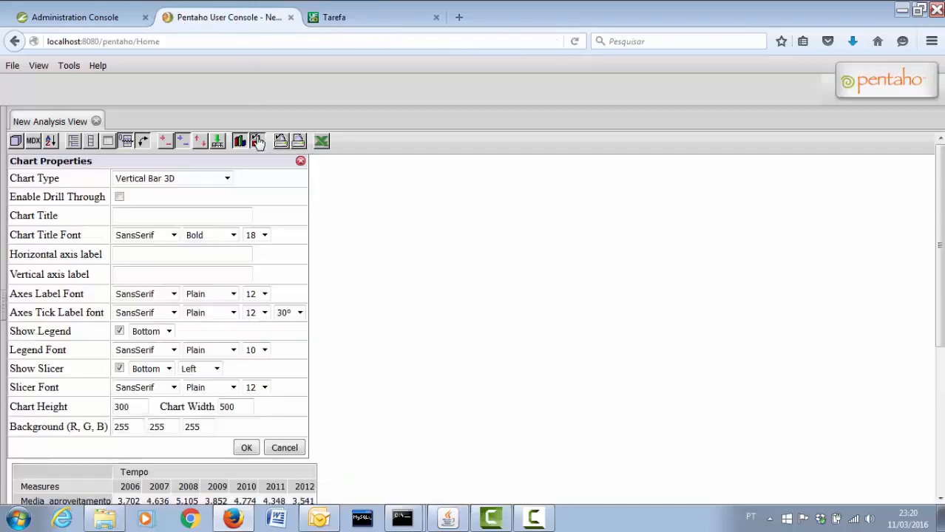
click(208, 179)
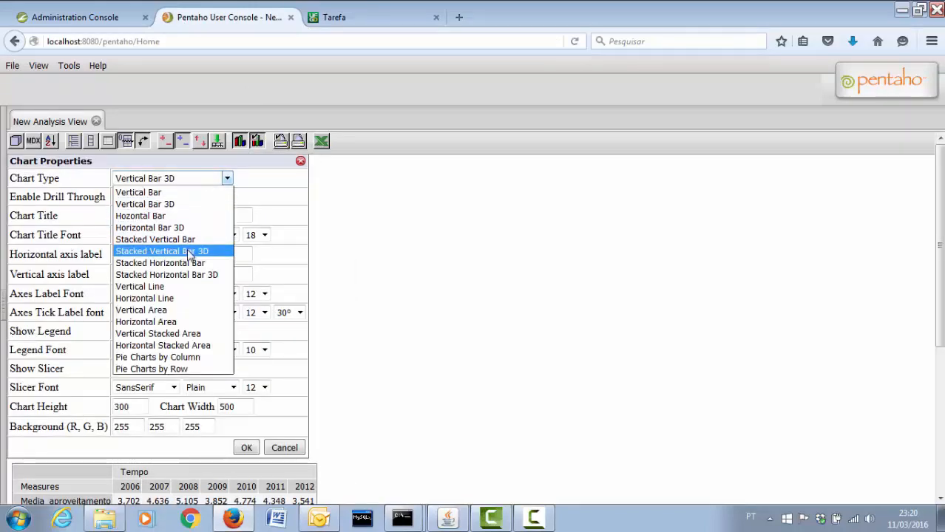
click(185, 287)
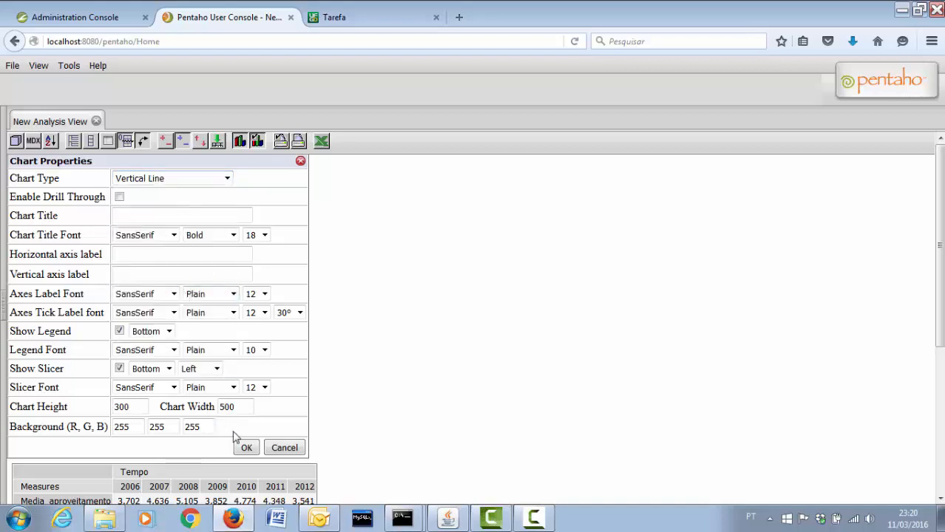
click(246, 447)
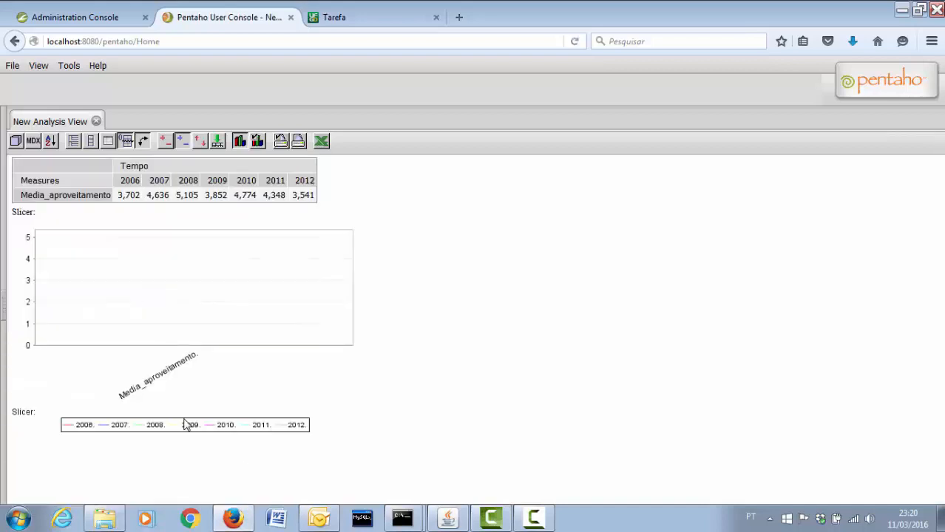
click(142, 141)
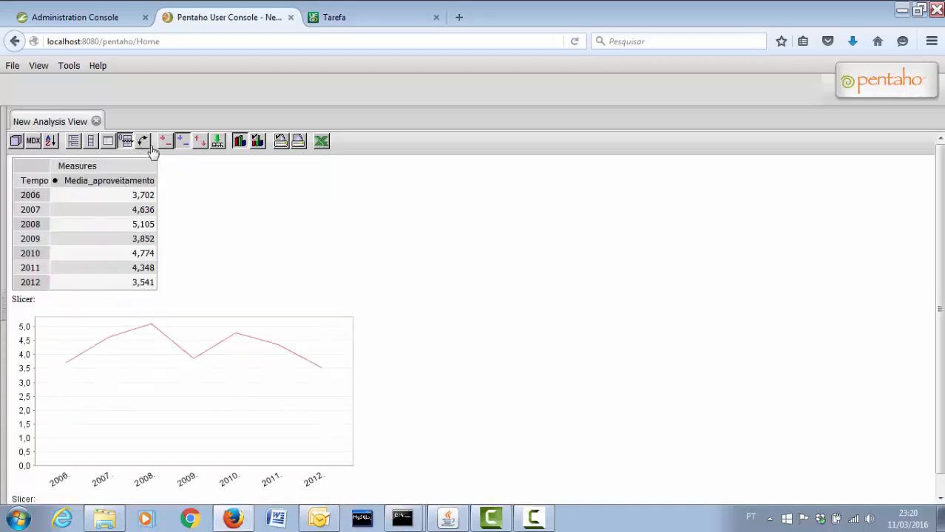
scroll(215, 261, down, 1)
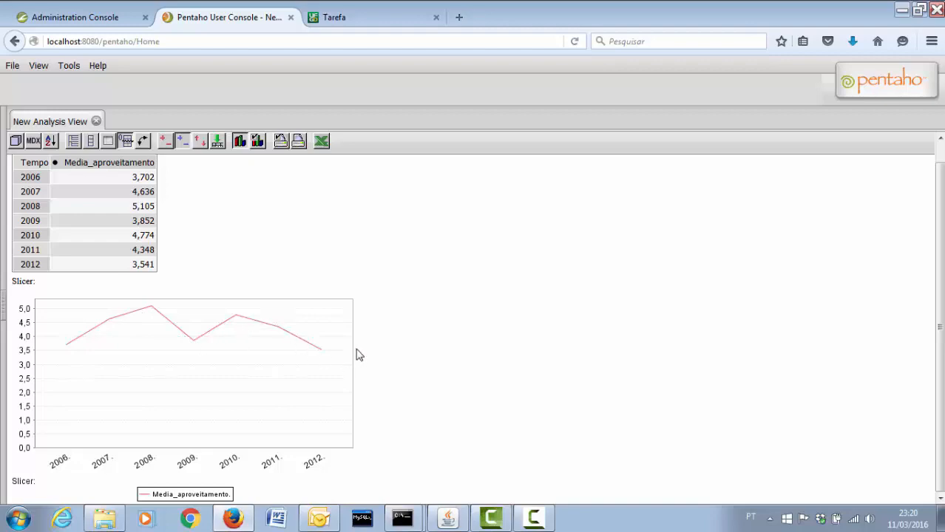
click(341, 17)
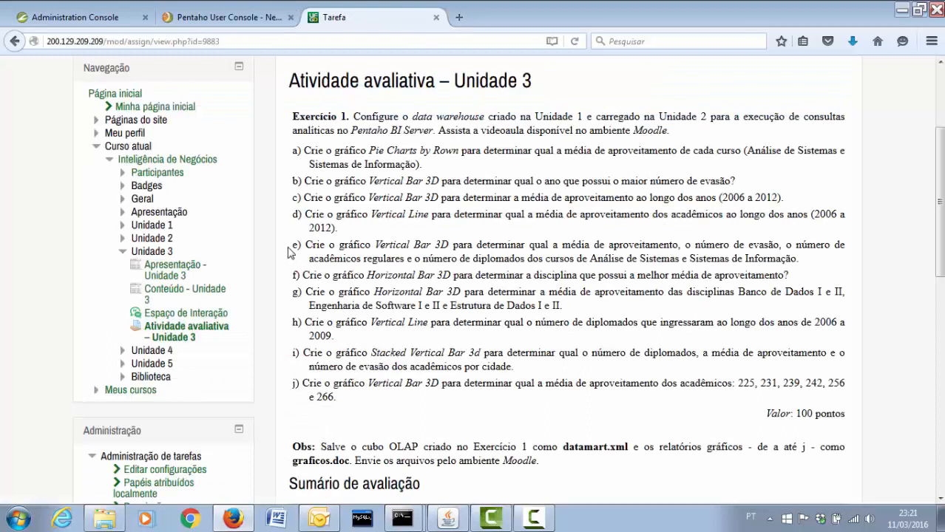
Highlight exercise e), the per-course 3D bar chart of grades, dropouts, regulars and graduates
drag(289, 253, 818, 259)
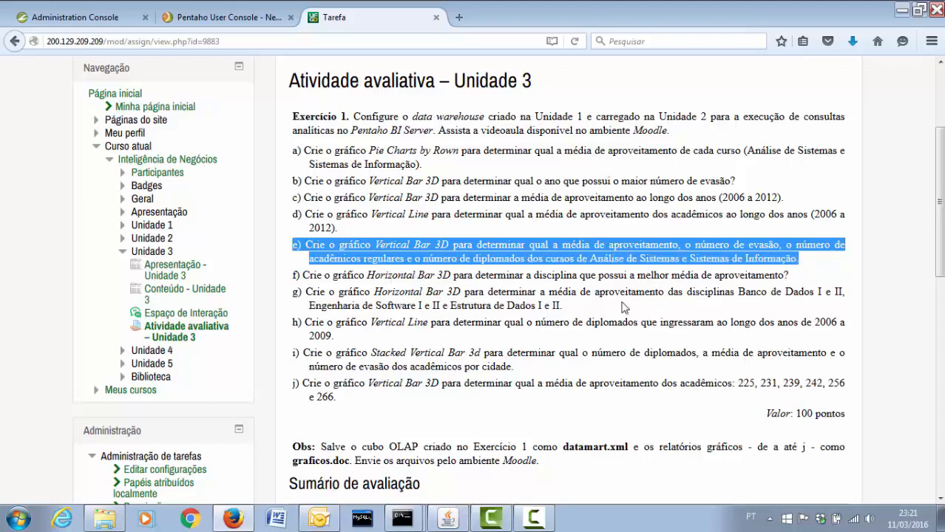
Hide the line chart and tick Numero_evasao and Numero_academicos_regulares as extra measures
click(244, 17)
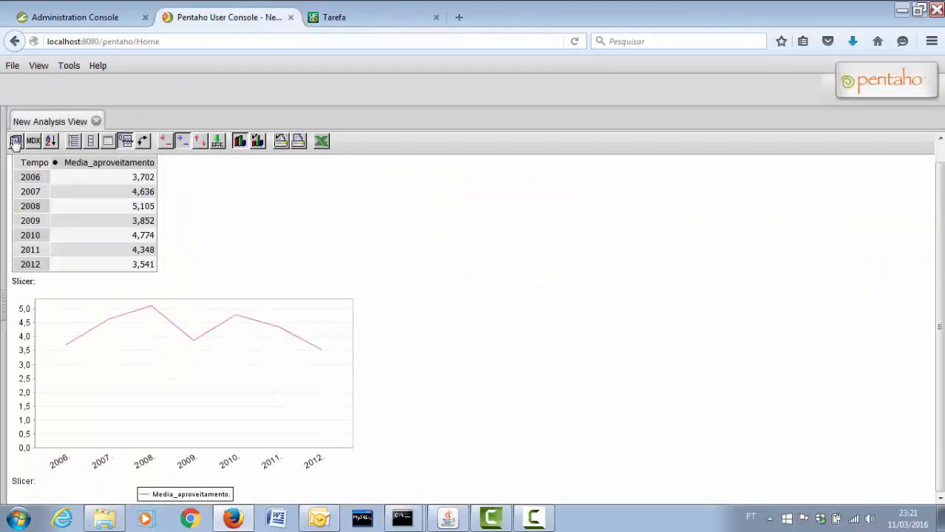
click(241, 142)
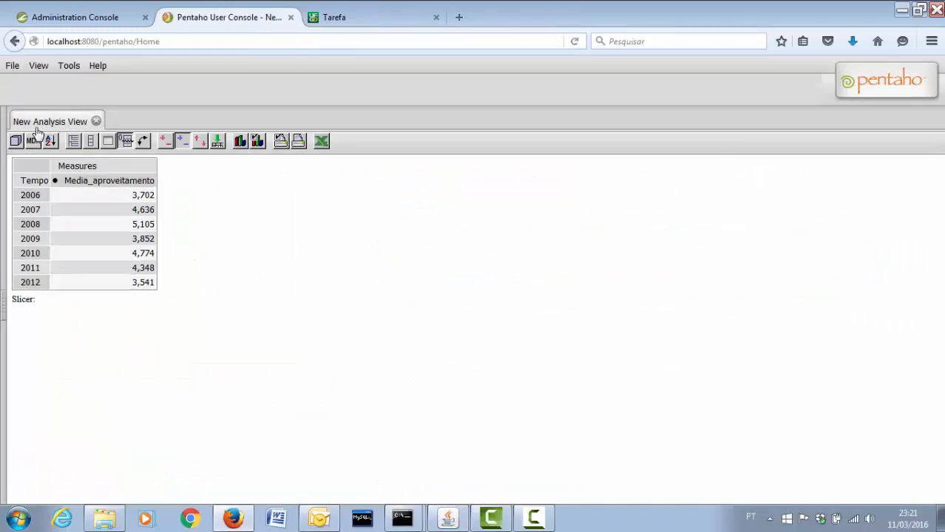
click(15, 142)
click(29, 173)
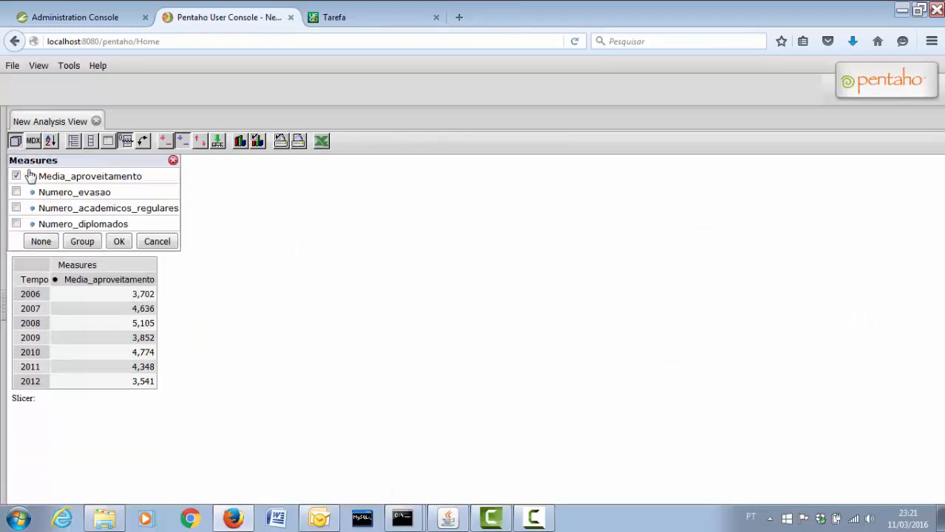
click(16, 192)
click(17, 208)
Put Curso on rows with ANÁLISE DE SISTEMAS and SISTEMAS DE INFORMAÇÃO, moving Tempo to filters
click(118, 241)
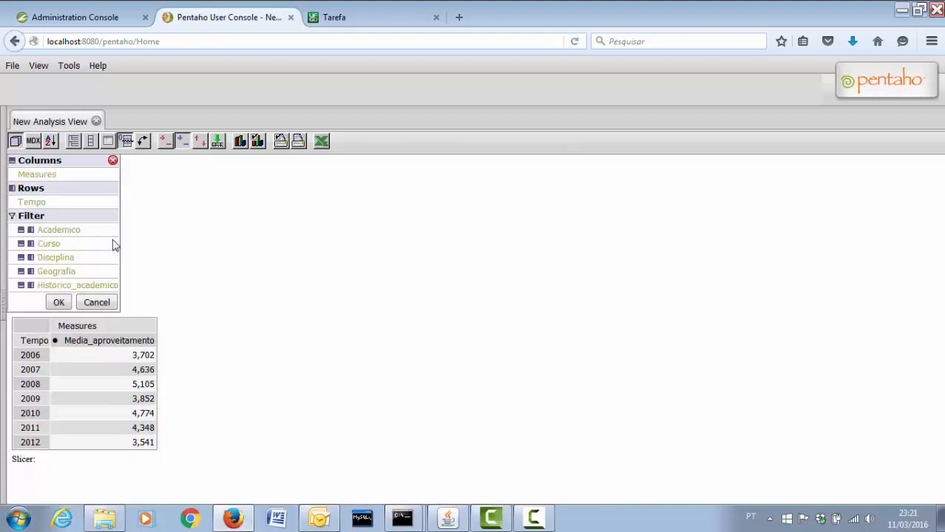
click(31, 245)
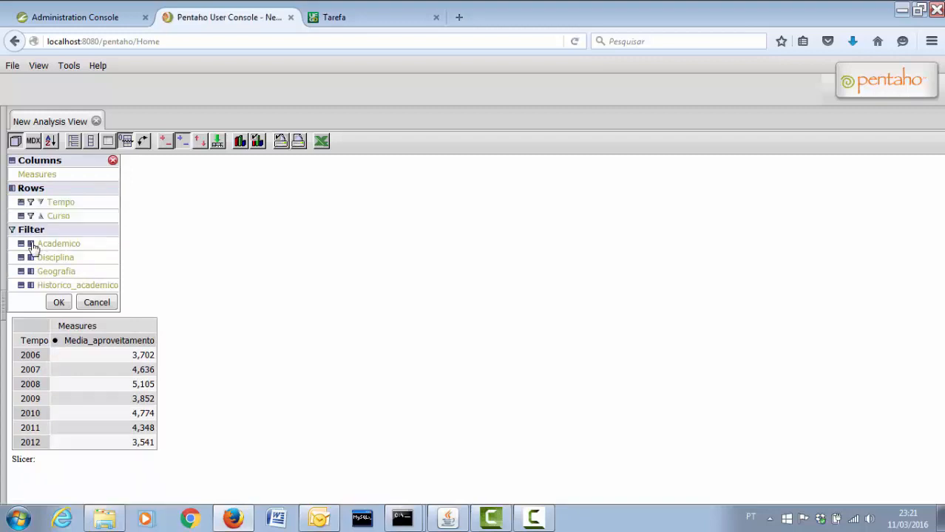
click(31, 202)
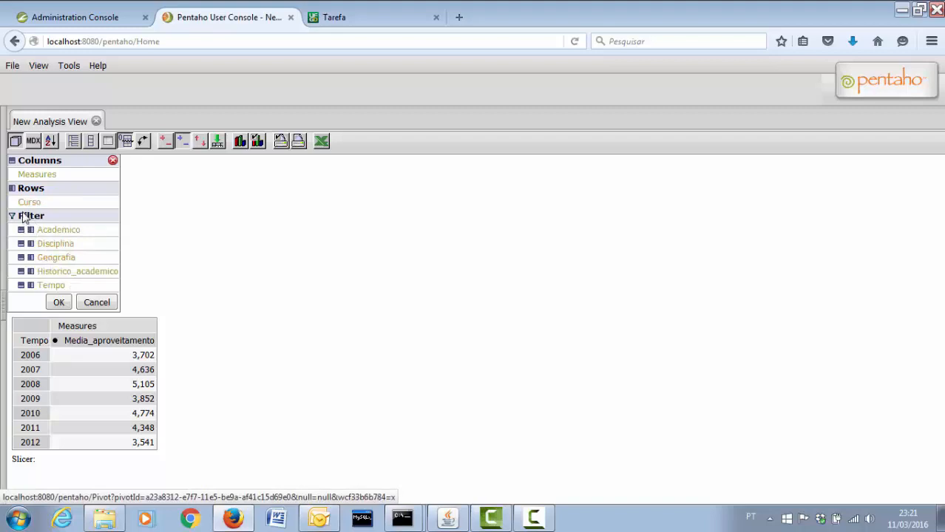
click(25, 204)
click(26, 176)
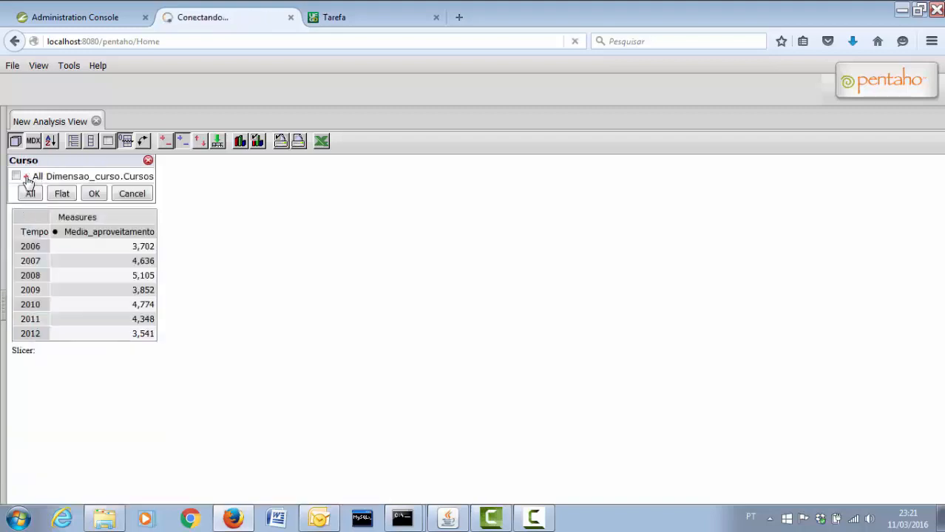
click(25, 191)
click(26, 208)
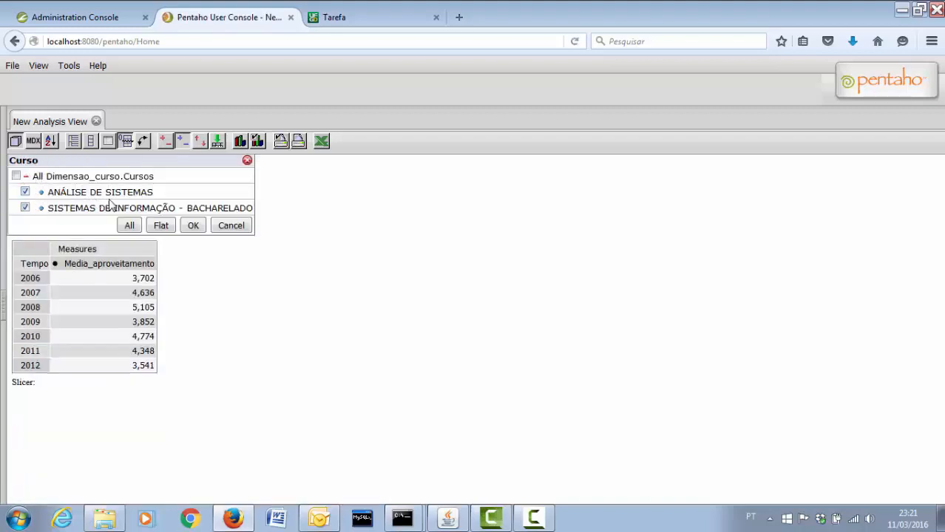
click(195, 226)
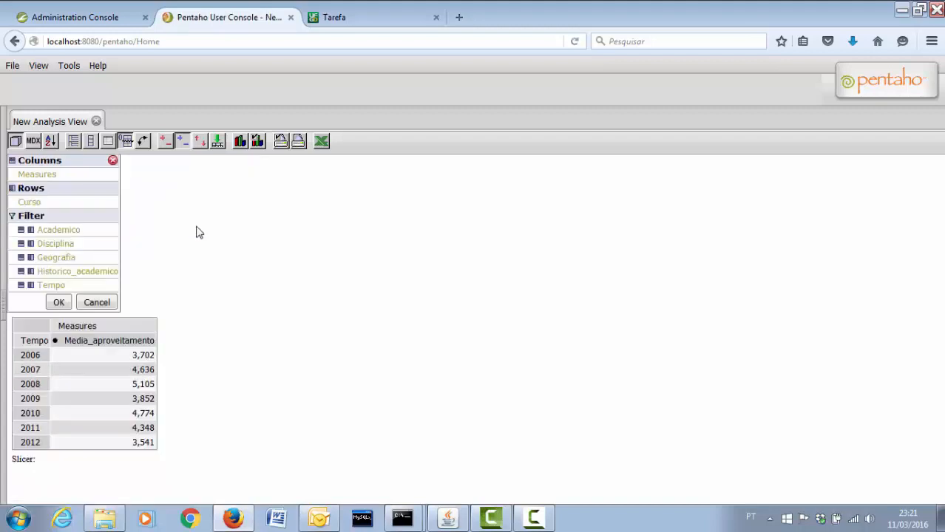
click(60, 303)
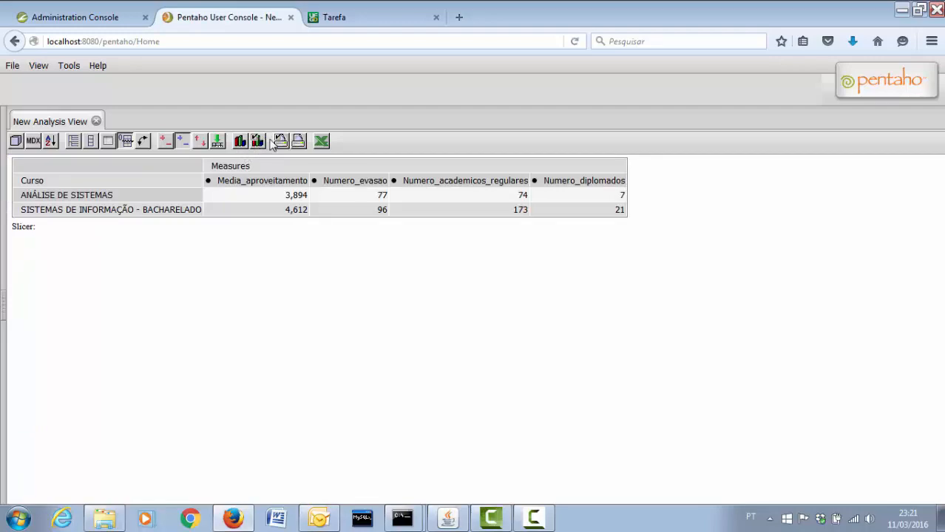
Show the per-course measures as a Vertical Bar 3D chart below the table
click(256, 142)
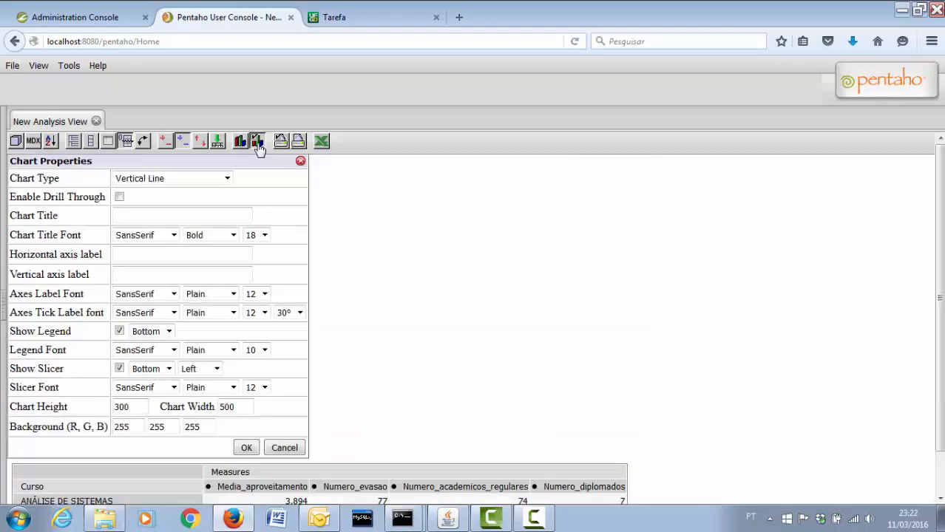
click(227, 178)
click(205, 204)
click(247, 447)
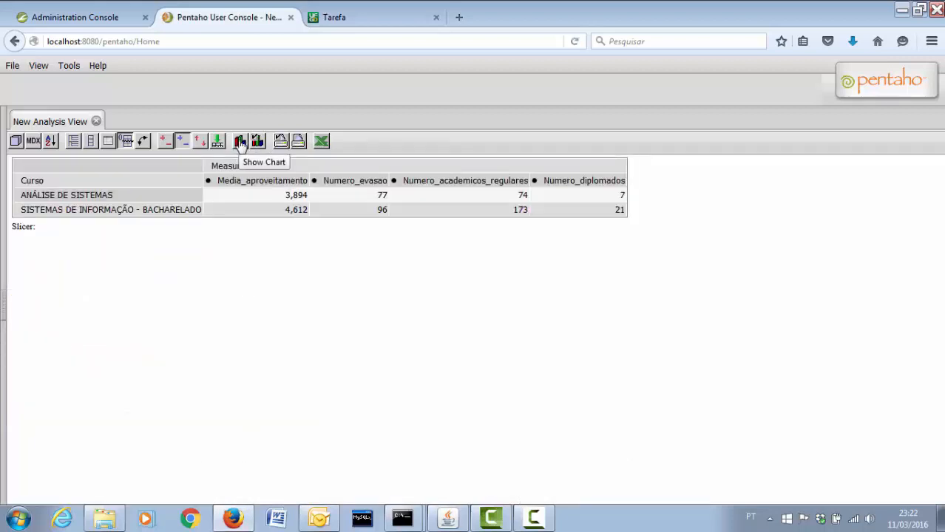
click(241, 142)
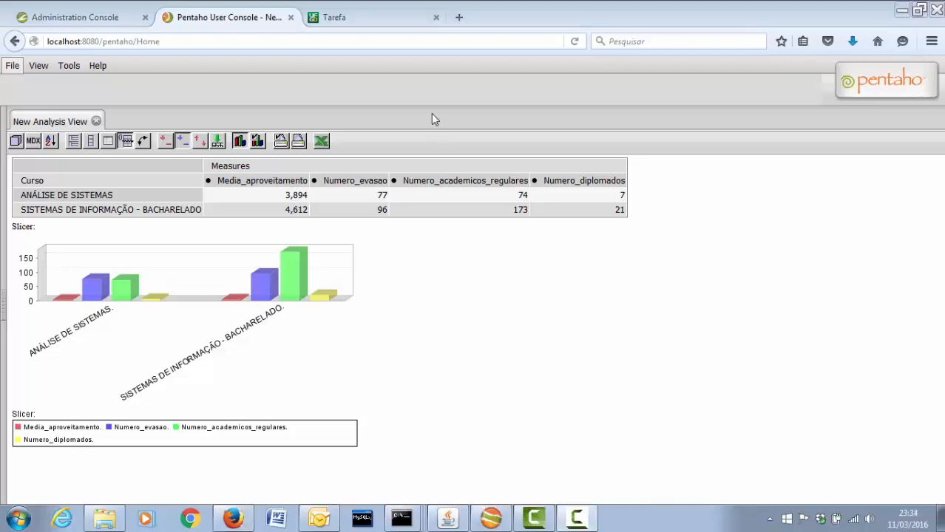
click(371, 19)
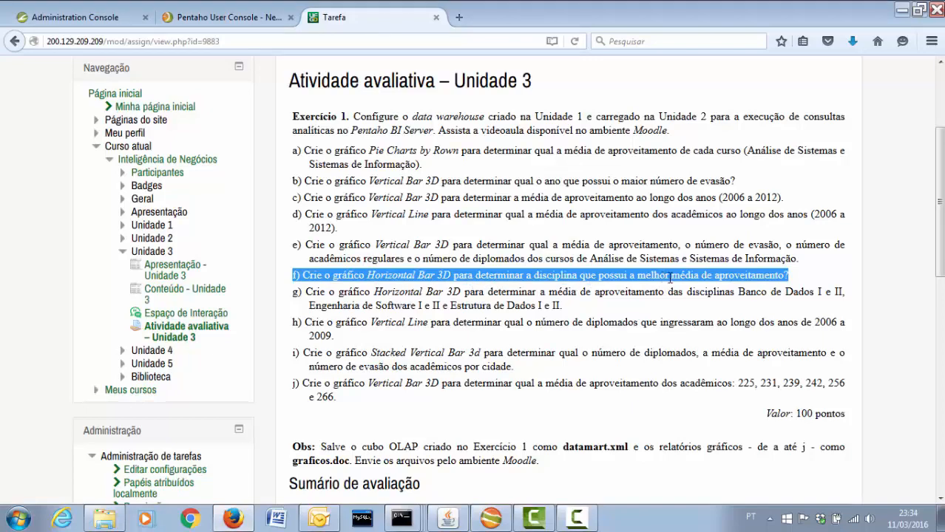
In the OLAP Navigator, keep Media_aproveitamento as the only measure
click(244, 19)
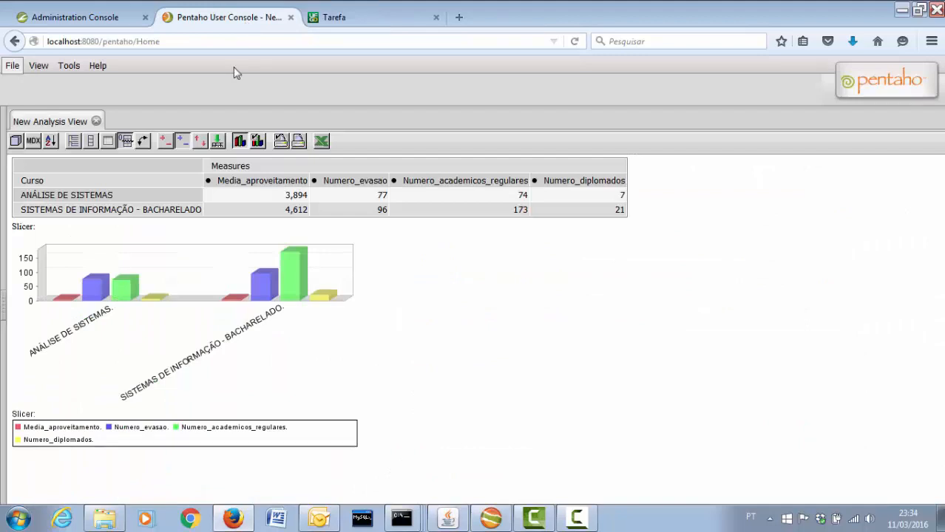
click(16, 141)
click(31, 175)
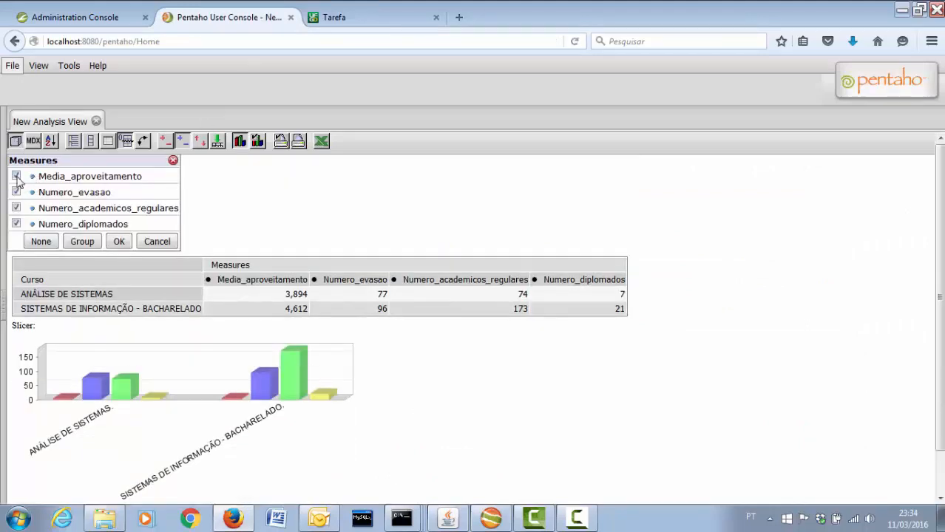
click(15, 192)
click(15, 207)
click(15, 223)
click(119, 242)
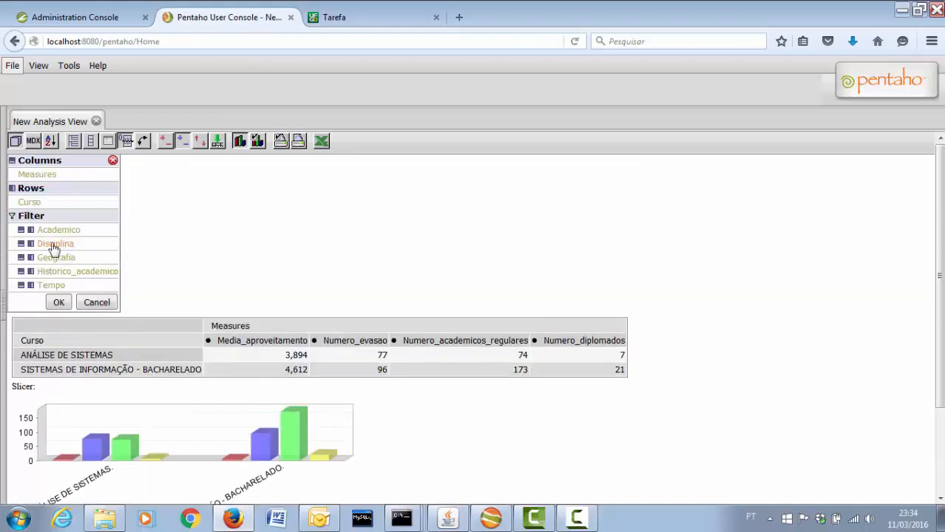
Move Disciplina into rows and Curso into filters, and apply the layout
click(31, 244)
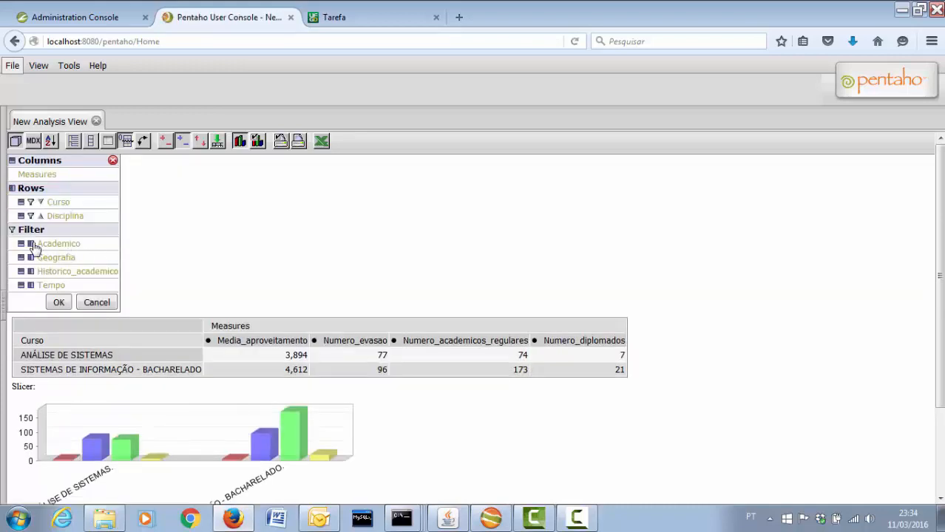
click(25, 201)
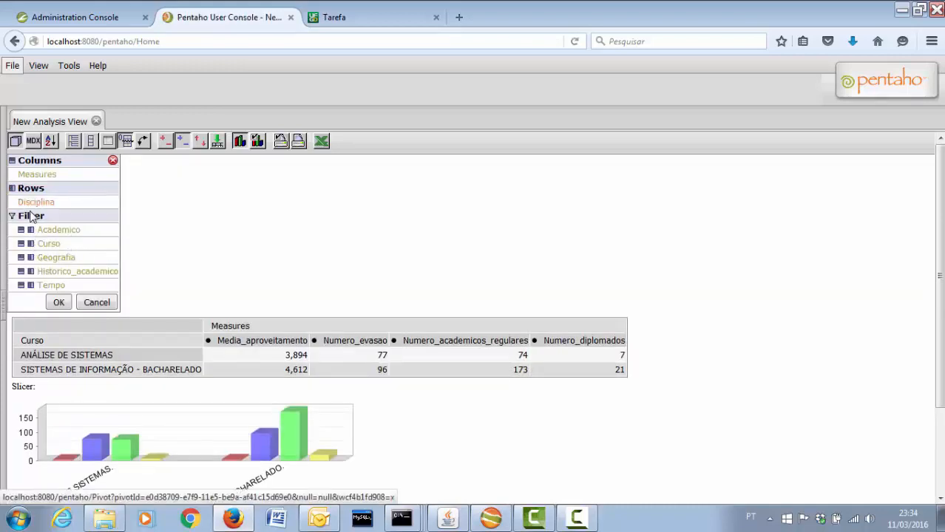
click(58, 302)
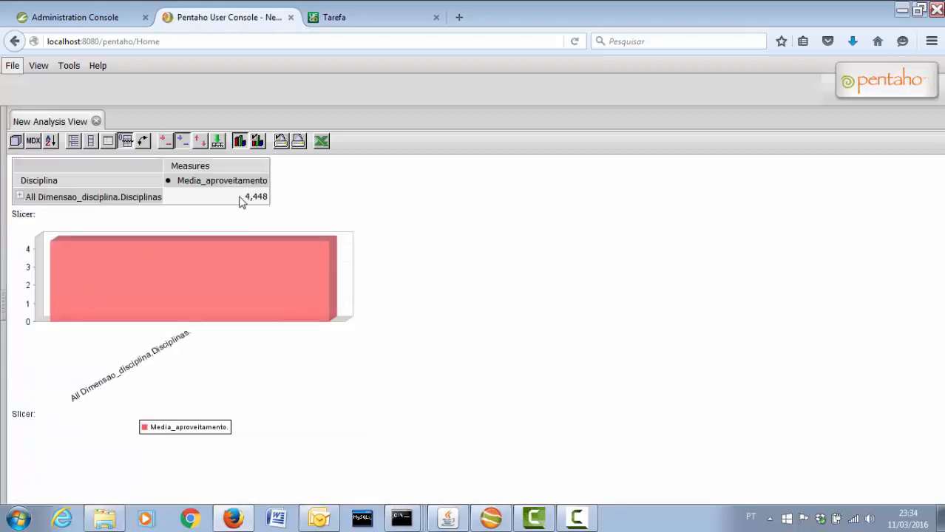
Set the chart type to Horizontal Bar 3D, show the chart, and expand All Disciplinas
click(258, 143)
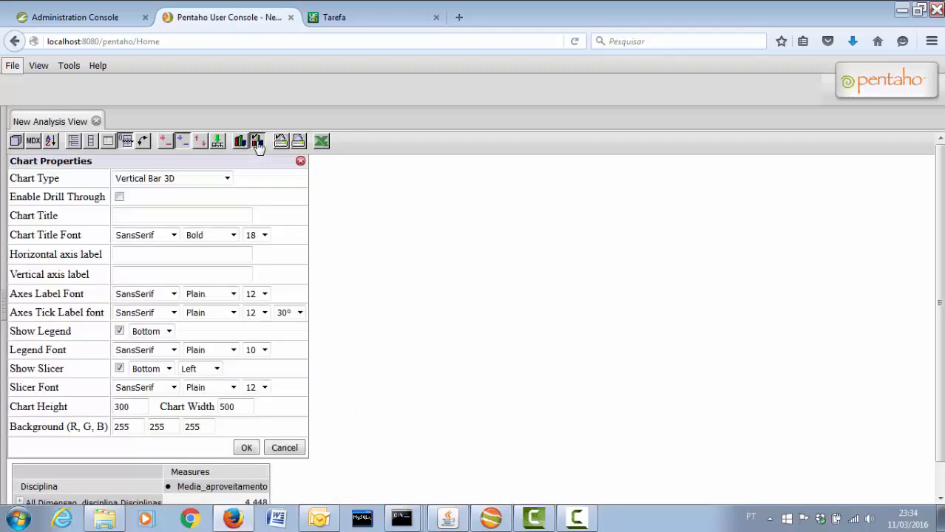
click(208, 181)
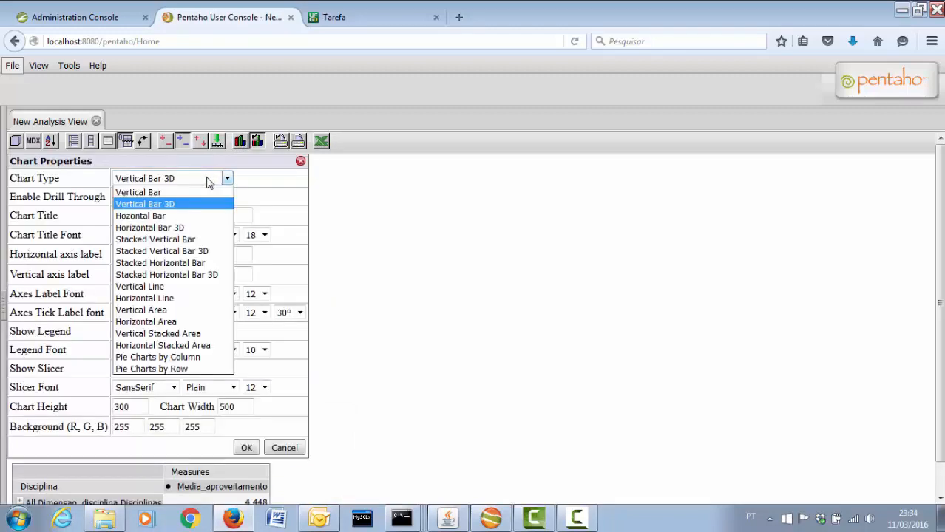
click(186, 231)
click(246, 448)
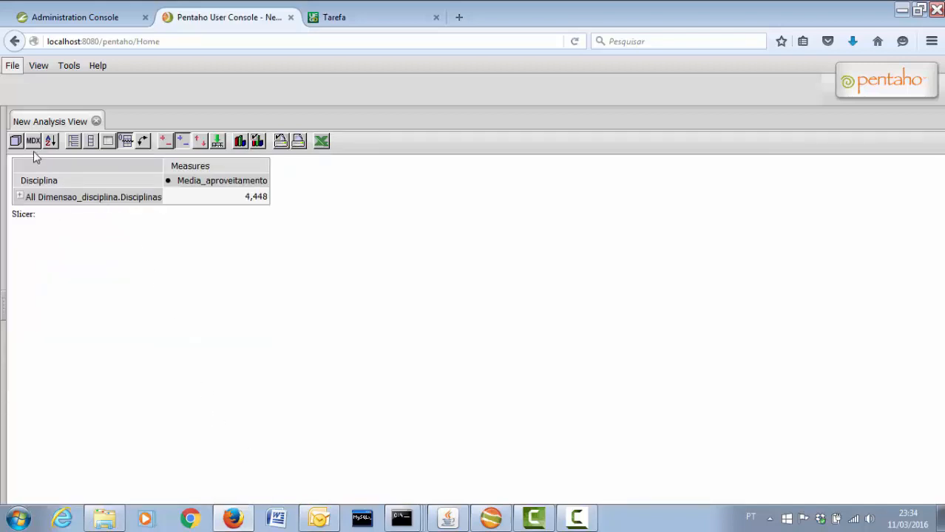
click(239, 142)
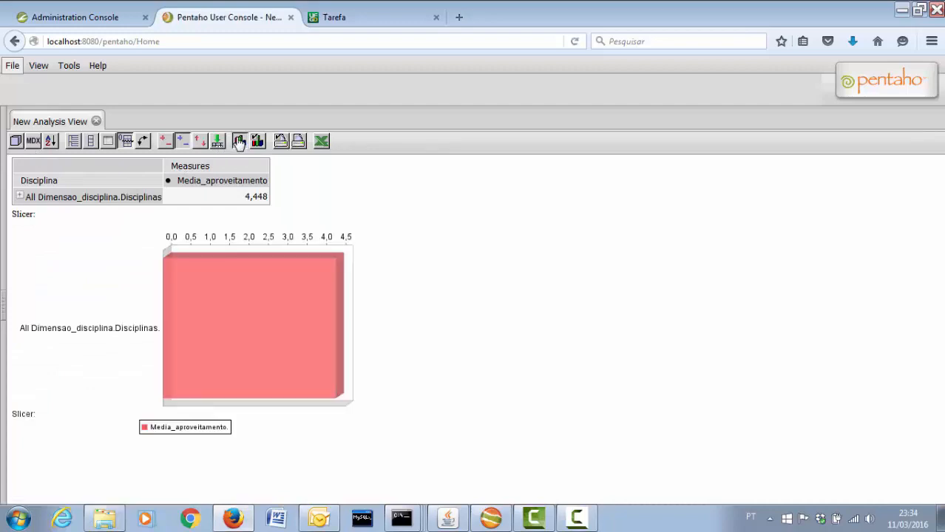
click(20, 197)
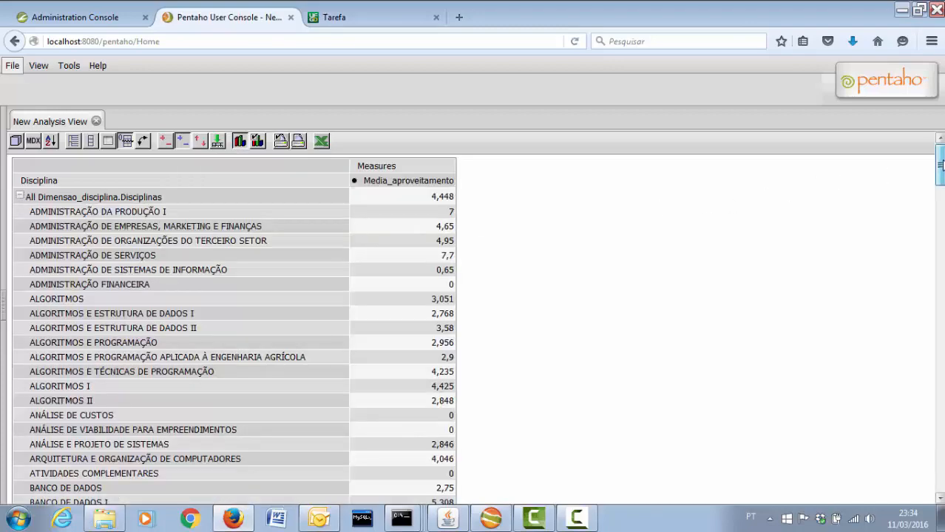
Scroll down through the cluttered discipline chart and back up, then bring up Chart Config
drag(941, 164, 940, 463)
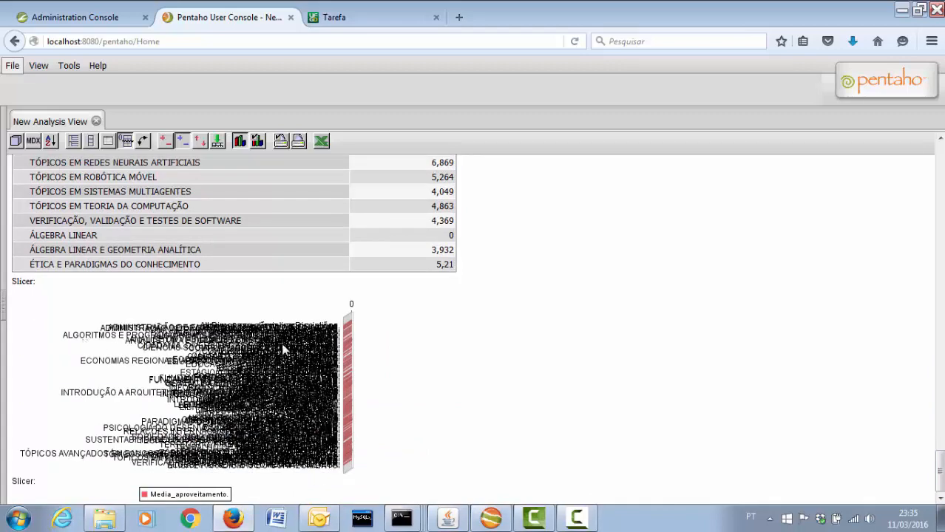
drag(940, 460, 939, 159)
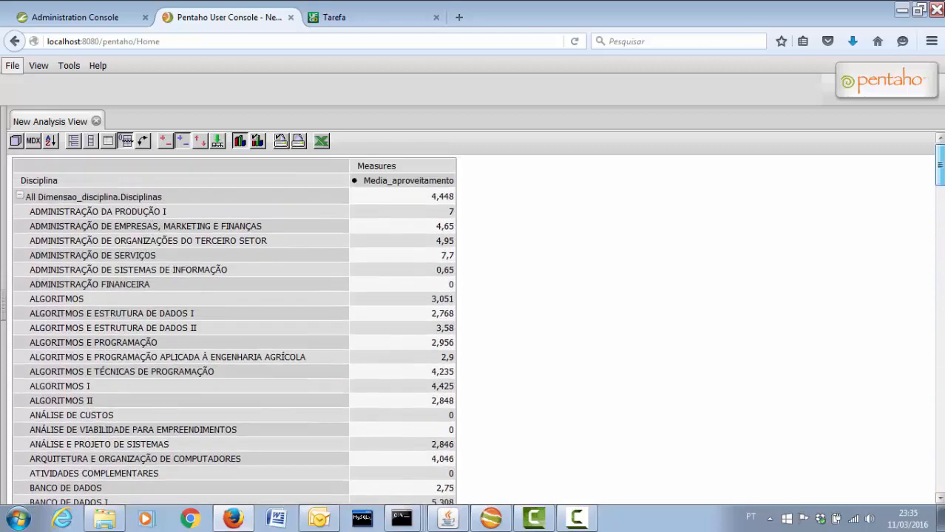
click(258, 142)
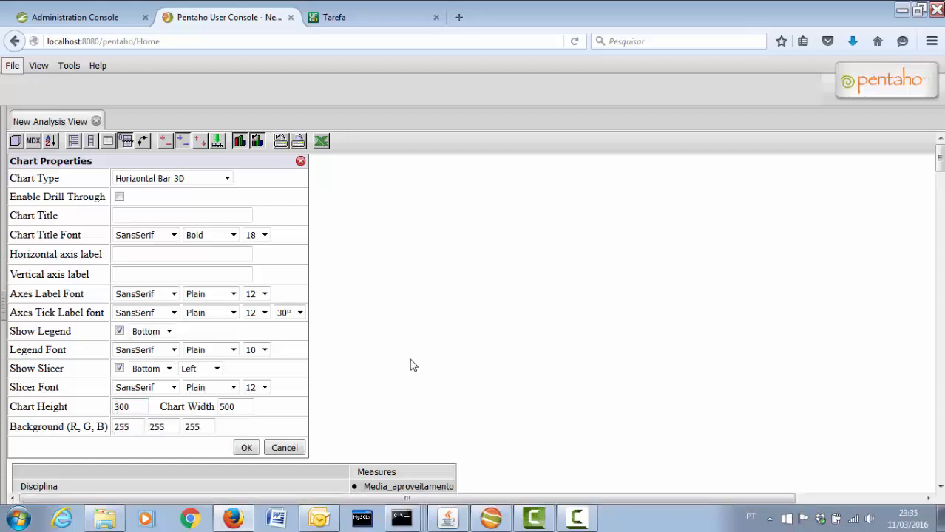
Set the chart height to 2300 and the width to 2500
click(115, 411)
text(2)
click(219, 407)
text(2)
click(247, 448)
Scroll around the enlarged Horizontal Bar 3D chart to review every discipline's bar
drag(939, 158, 939, 370)
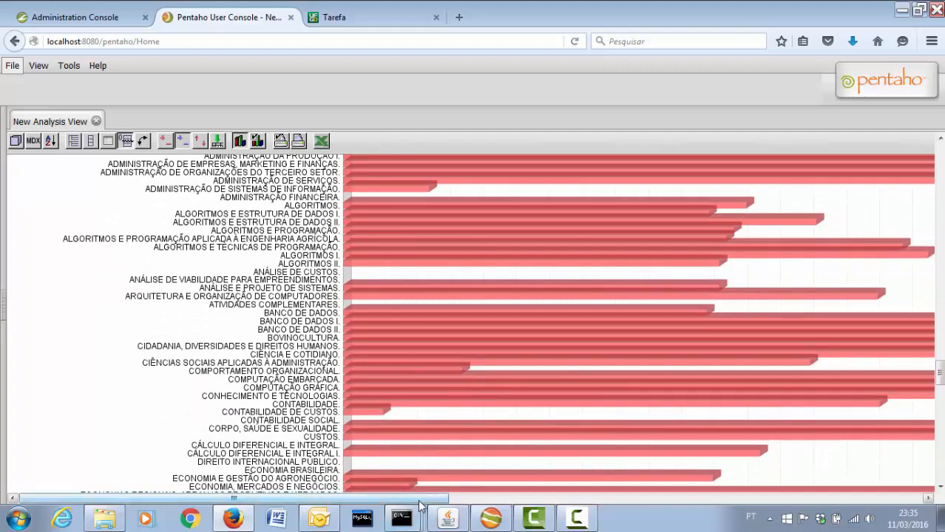
drag(375, 497, 937, 437)
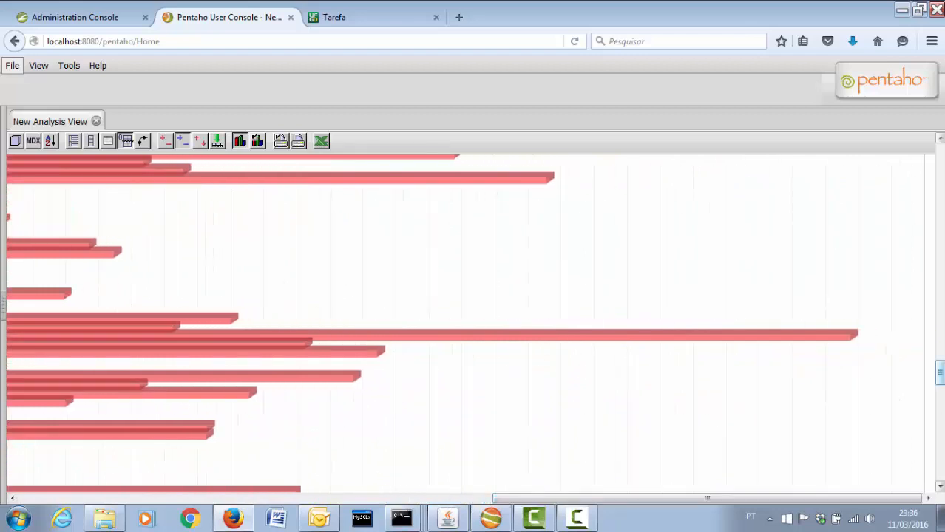
drag(940, 373, 941, 428)
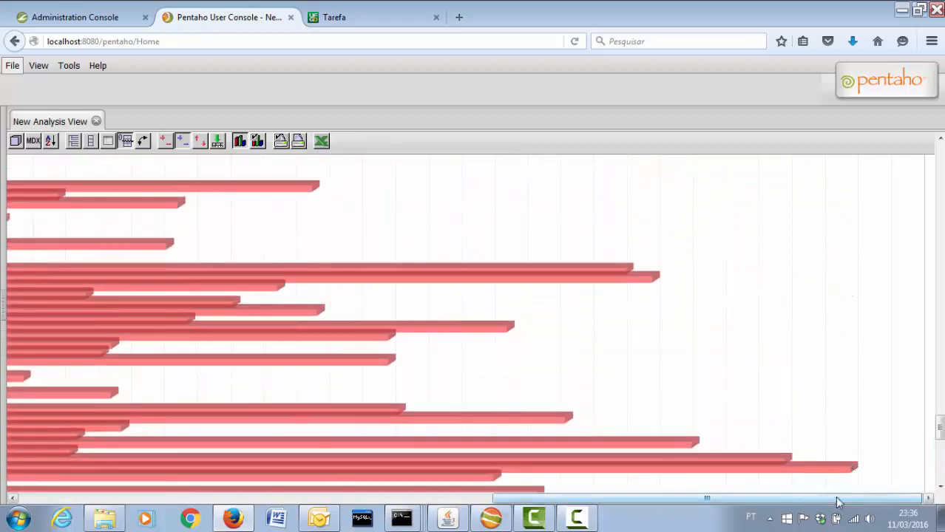
drag(936, 446, 940, 436)
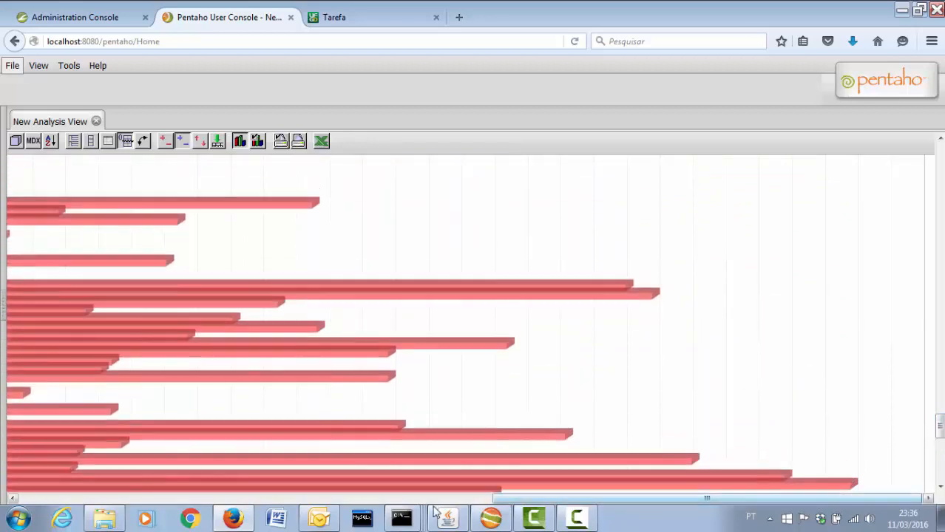
drag(544, 499, 68, 530)
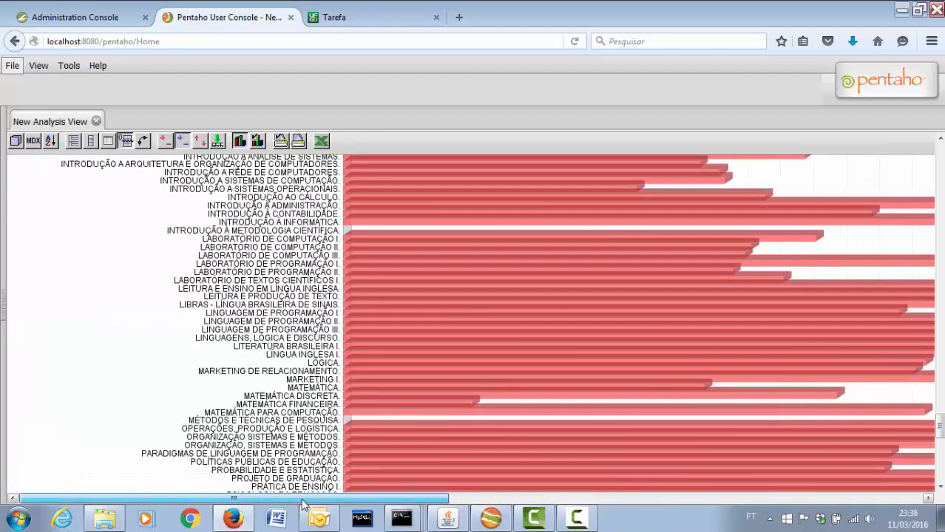
drag(303, 505, 791, 519)
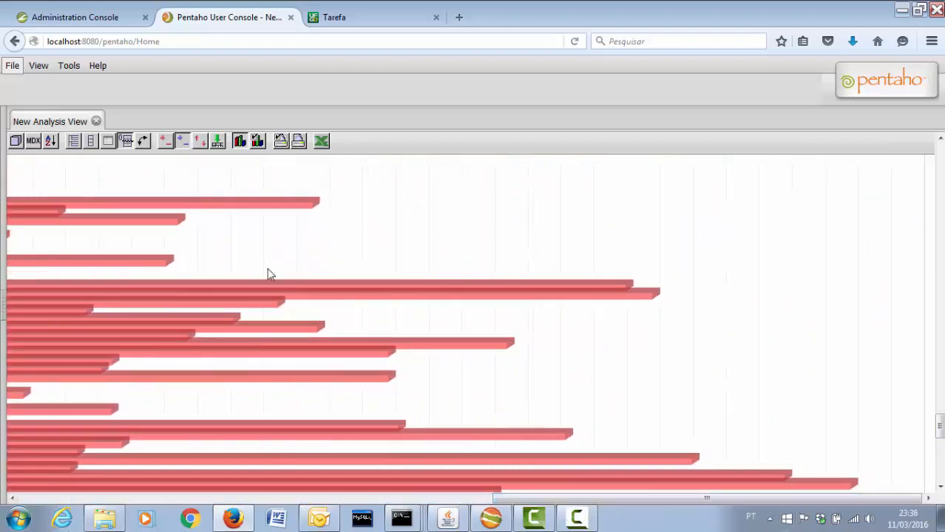
drag(941, 432, 939, 361)
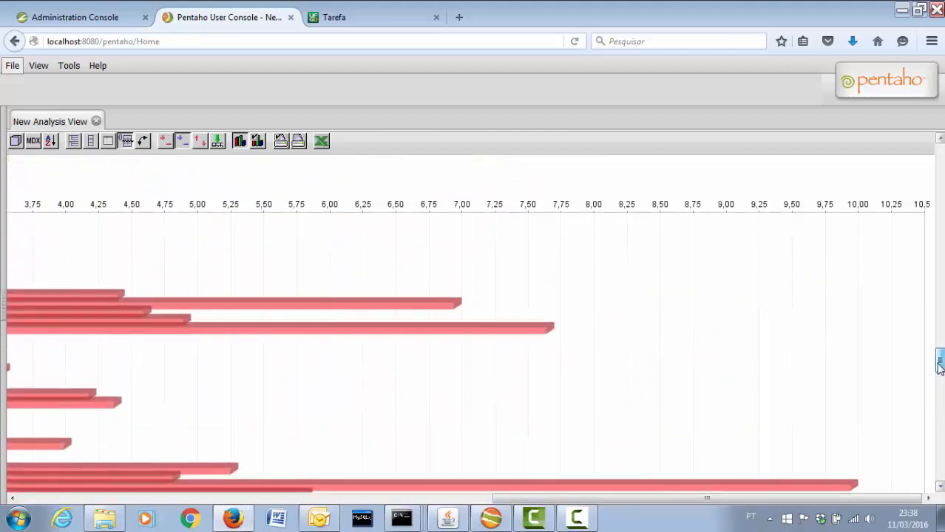
drag(884, 498, 474, 518)
drag(194, 499, 134, 508)
drag(939, 362, 939, 157)
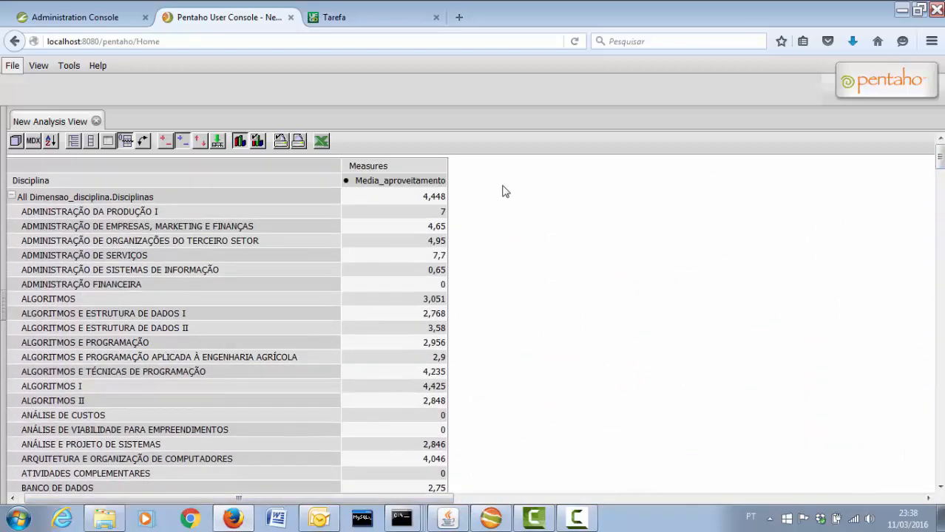
Read exercise g on the Tarefa assignment page, then return to Pentaho's OLAP Navigator
click(368, 18)
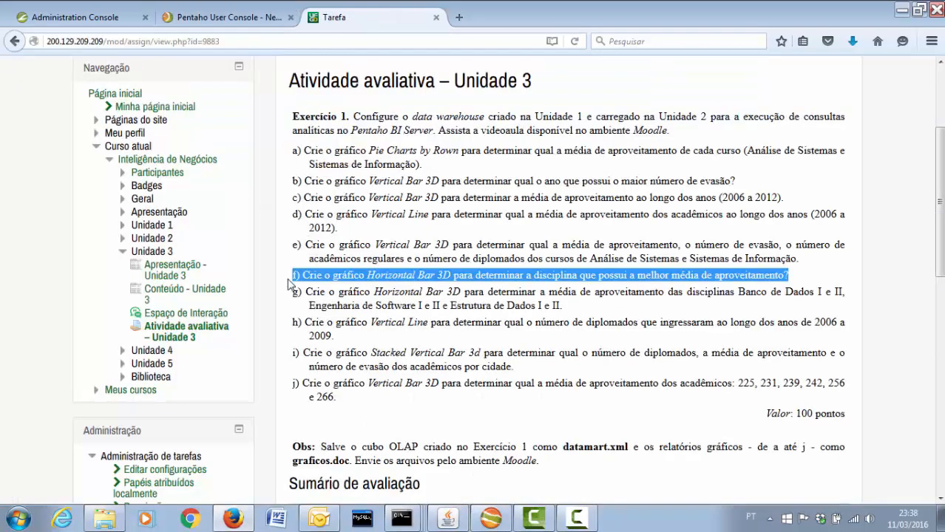
drag(293, 293, 561, 305)
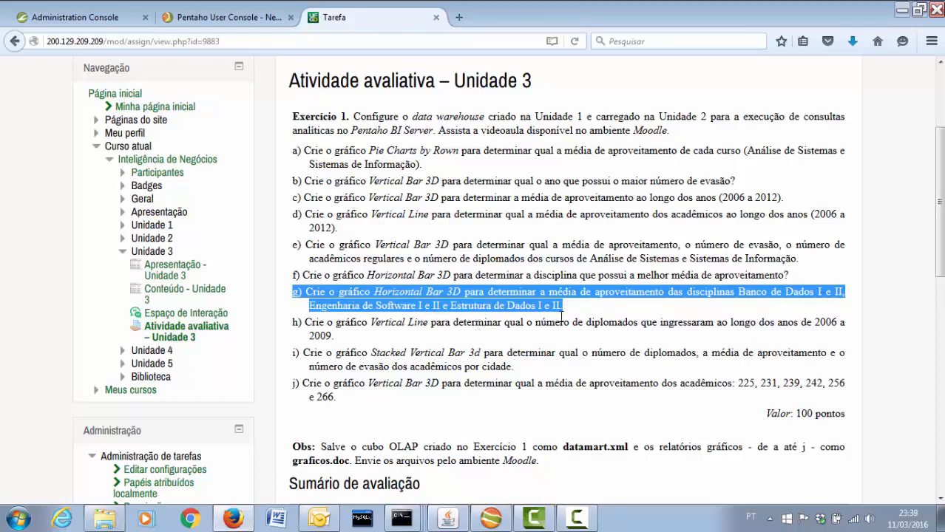
click(219, 20)
click(15, 142)
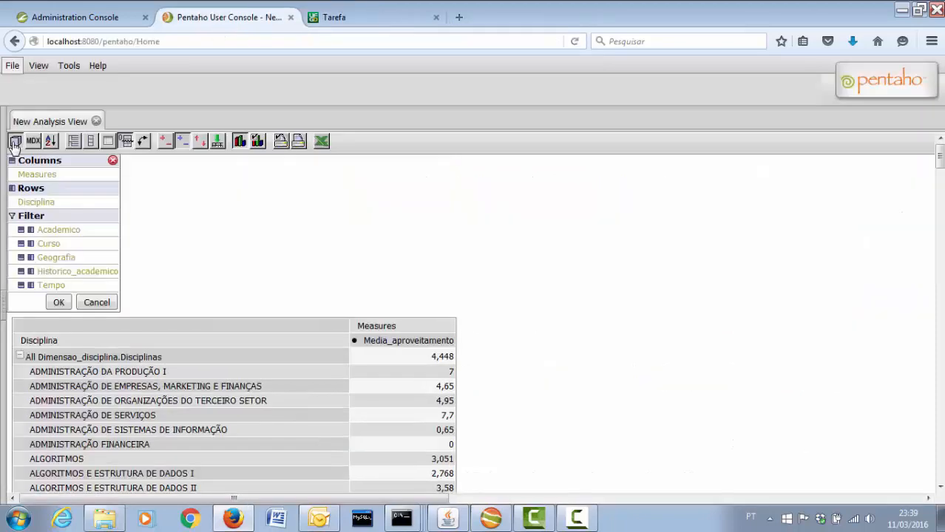
Limit Disciplina rows to Banco de Dados I/II, Engenharia de Software I, Estrutura de Dados I/II
click(36, 202)
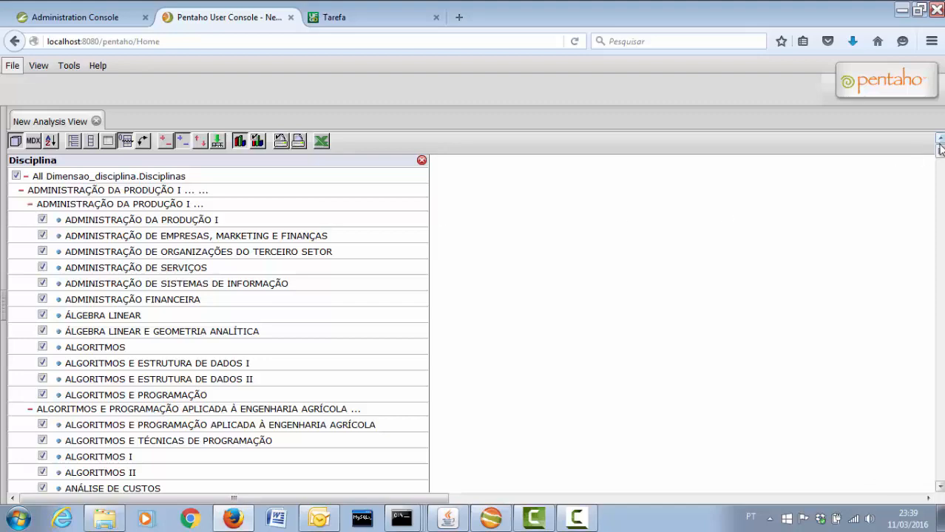
scroll(941, 164, down, 3)
drag(941, 159, 939, 281)
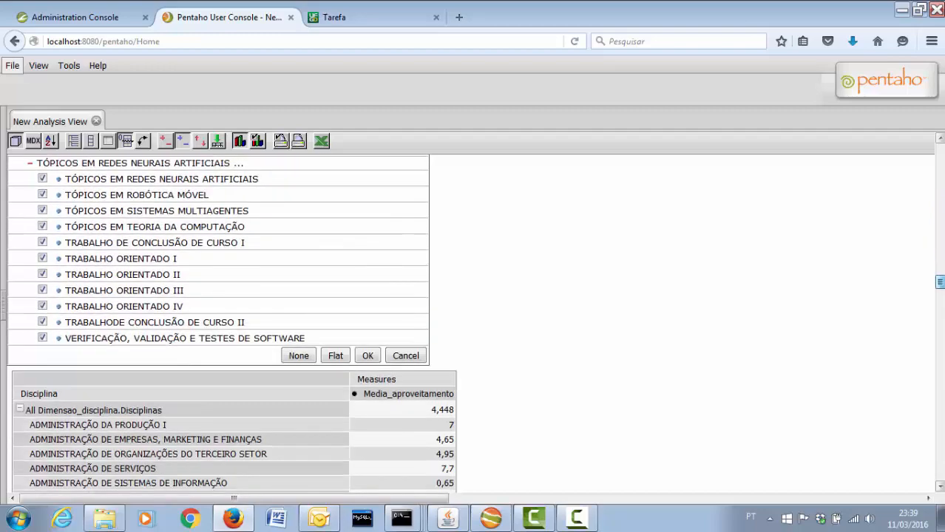
click(299, 358)
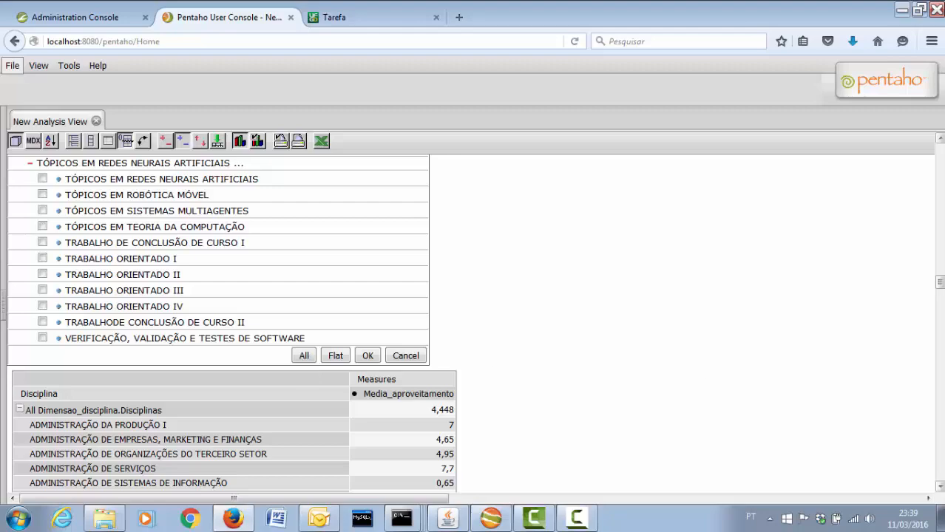
drag(941, 284, 940, 163)
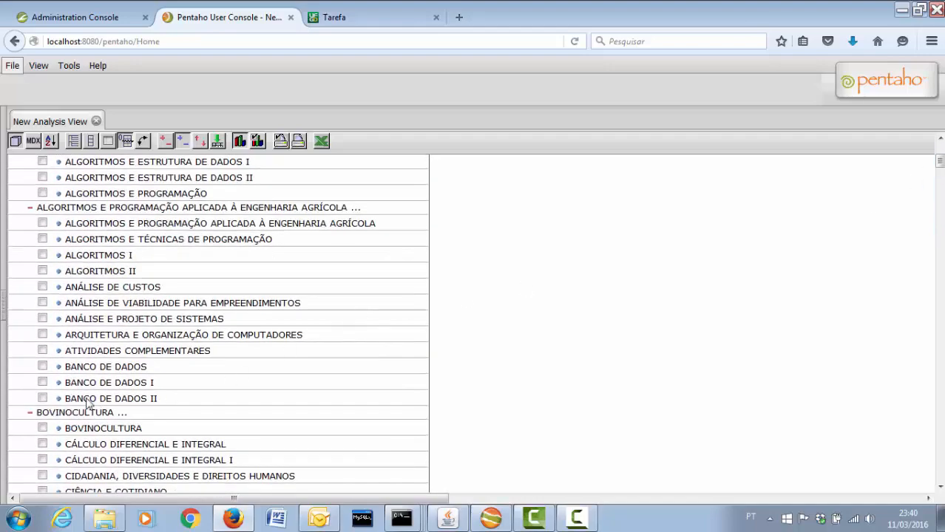
click(43, 399)
drag(941, 161, 941, 188)
click(42, 325)
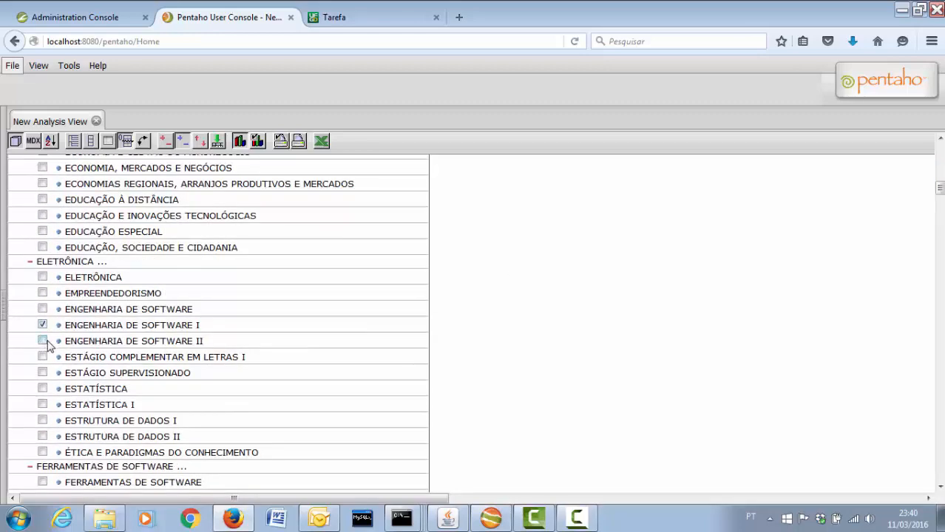
click(42, 421)
drag(941, 188, 940, 289)
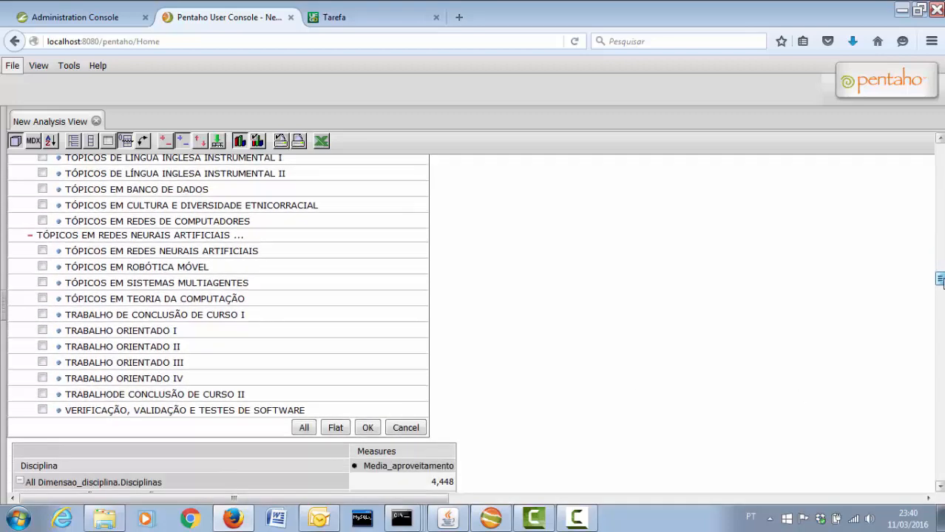
click(365, 427)
click(58, 303)
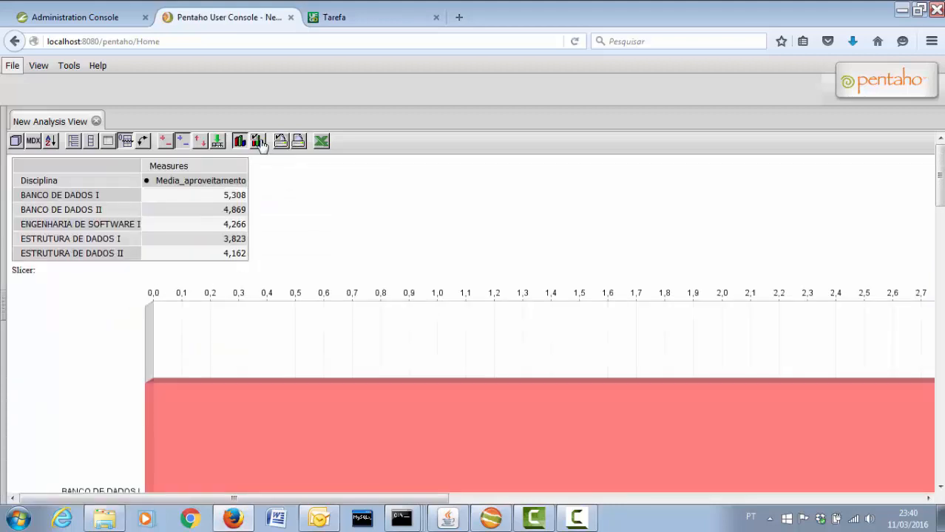
Resize the chart to height 300 and width 500, swap axes, then go to the assignment
click(261, 145)
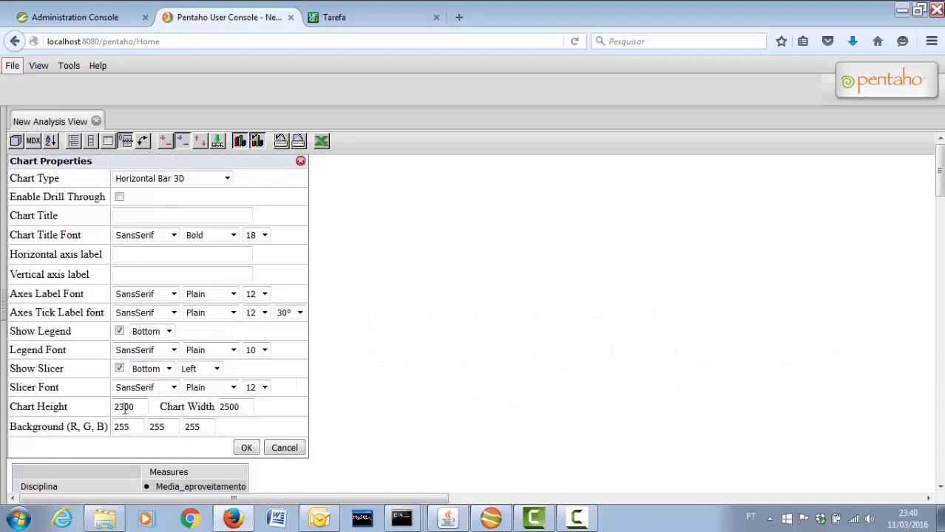
drag(120, 408, 101, 410)
key(Delete)
drag(224, 409, 213, 411)
key(Delete)
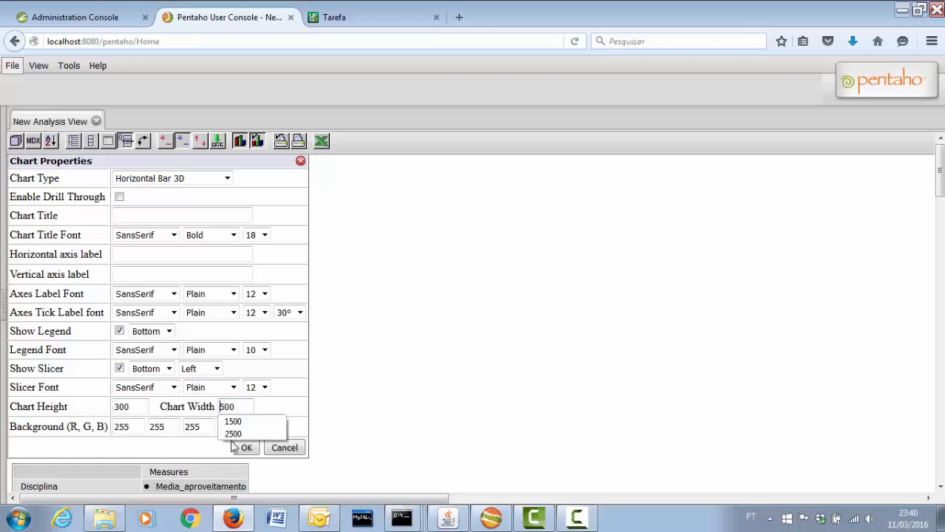
click(244, 447)
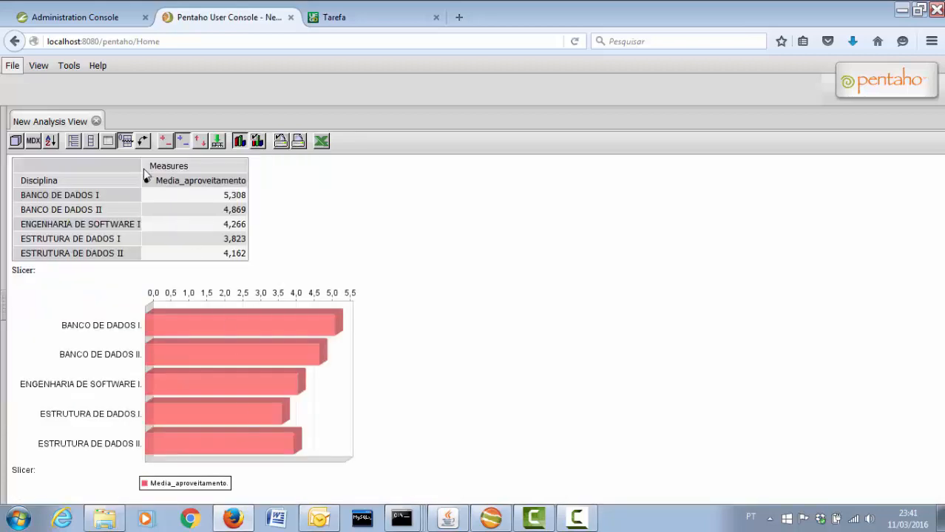
click(143, 140)
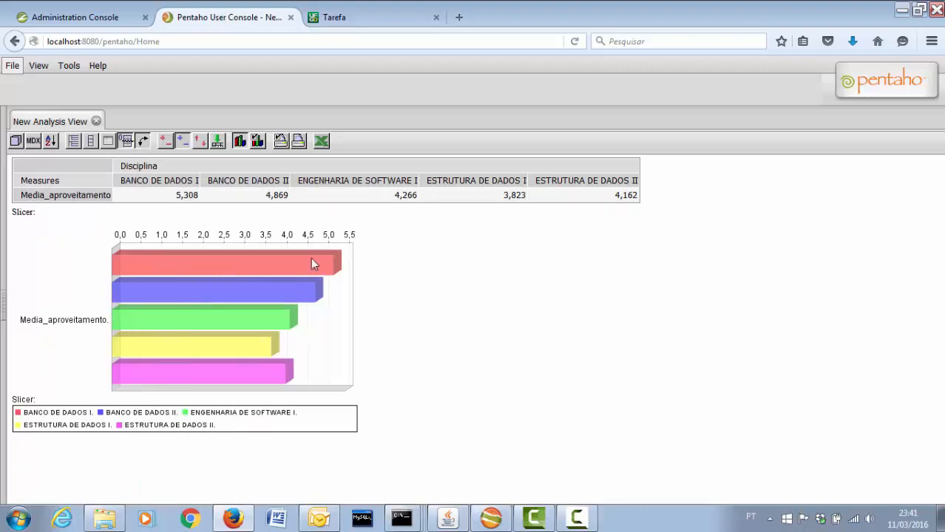
click(358, 23)
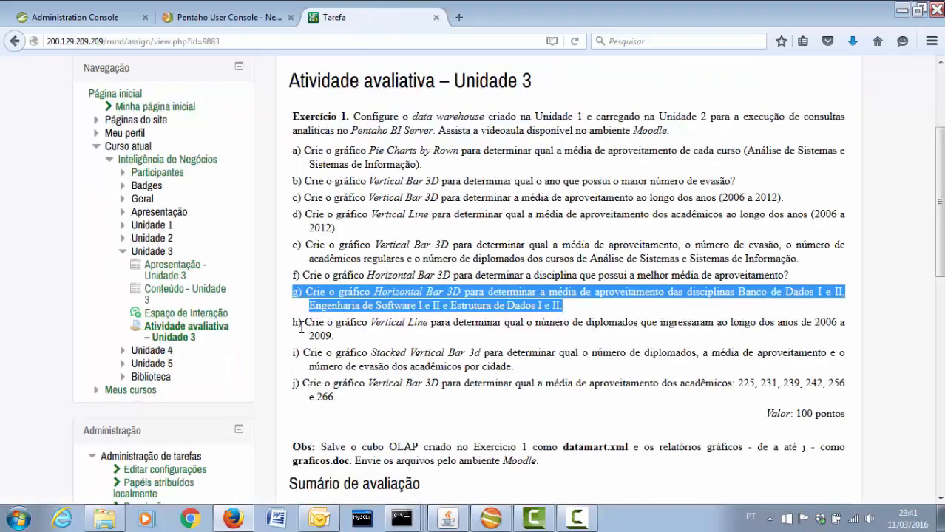
Highlight exercise h on graduates 2006–2009, then return to the Pentaho analysis view
drag(293, 326, 341, 343)
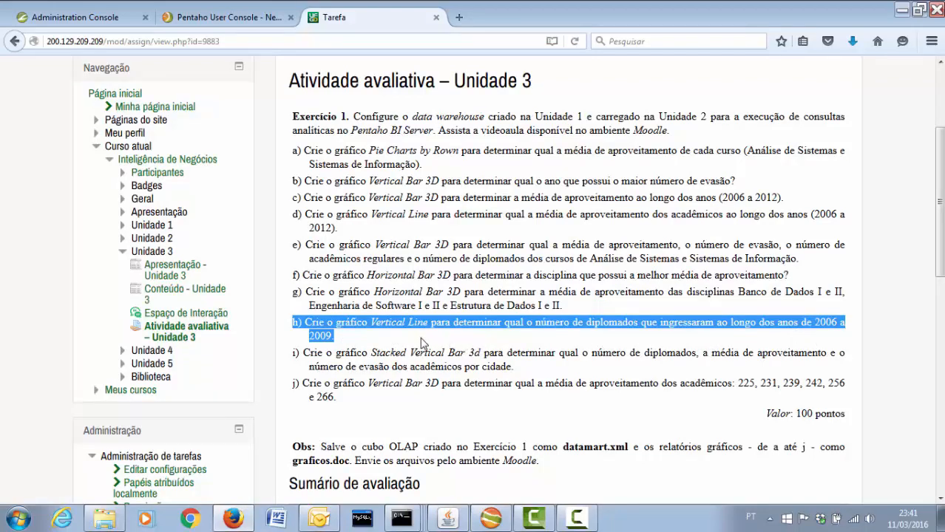
click(239, 19)
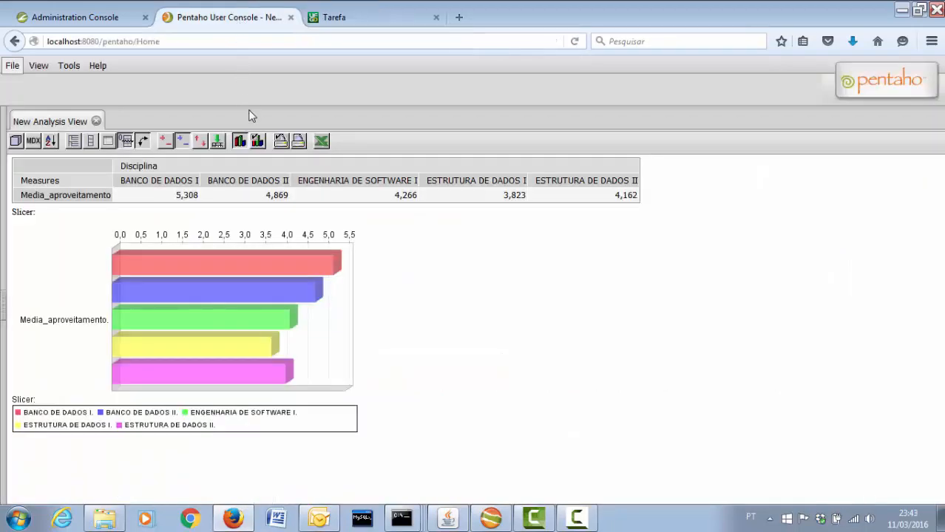
Hide the chart, swap axes back, and replace Media_aproveitamento with the Numero_diplomados measure
click(241, 145)
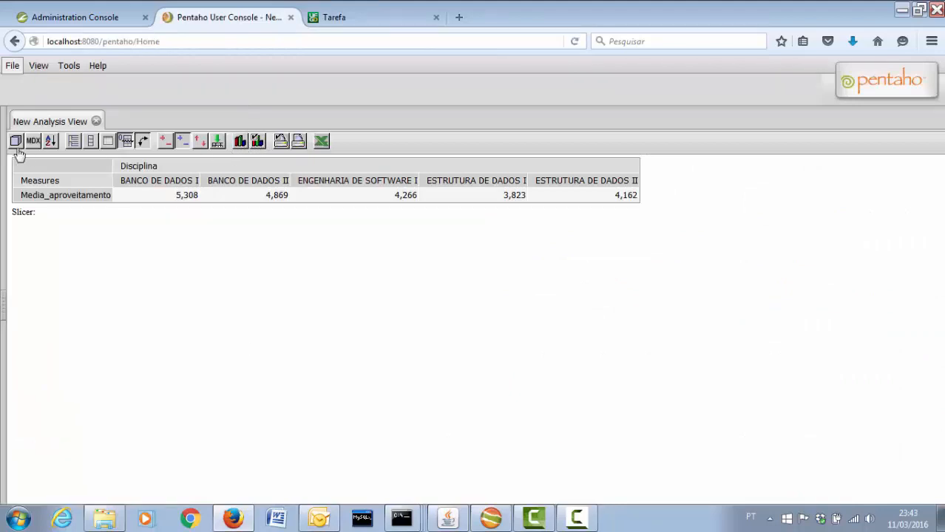
click(143, 143)
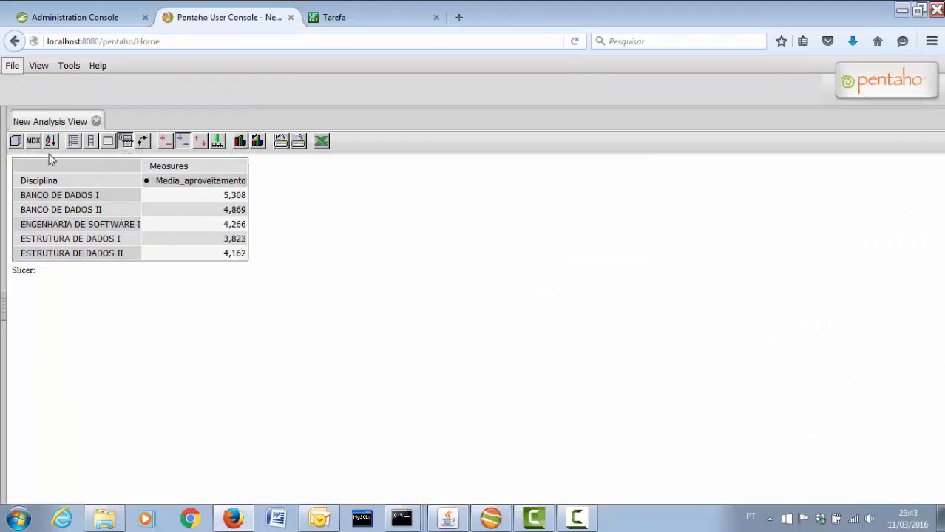
click(16, 142)
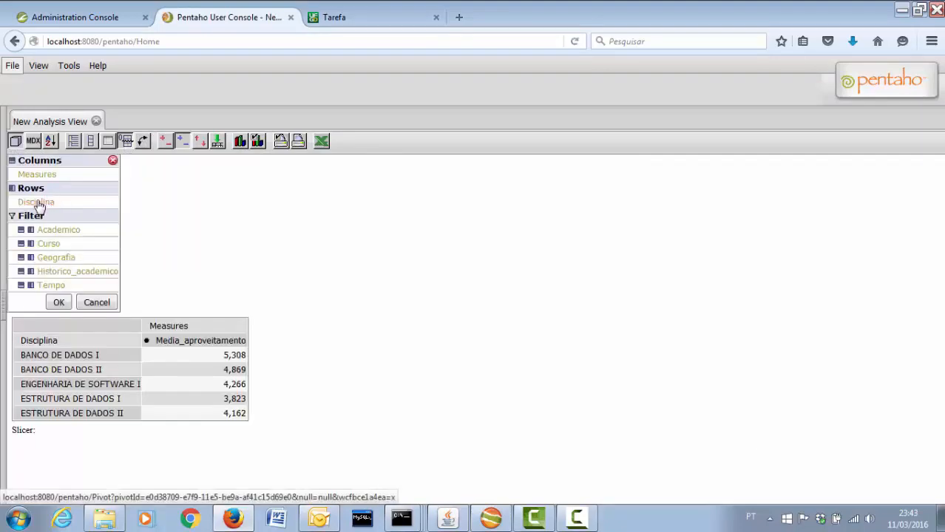
click(36, 174)
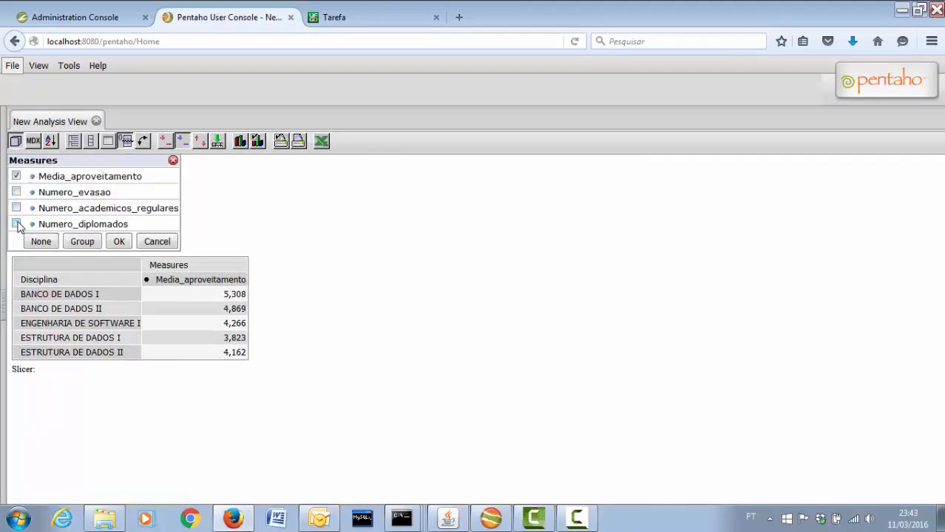
click(16, 224)
click(16, 176)
click(119, 241)
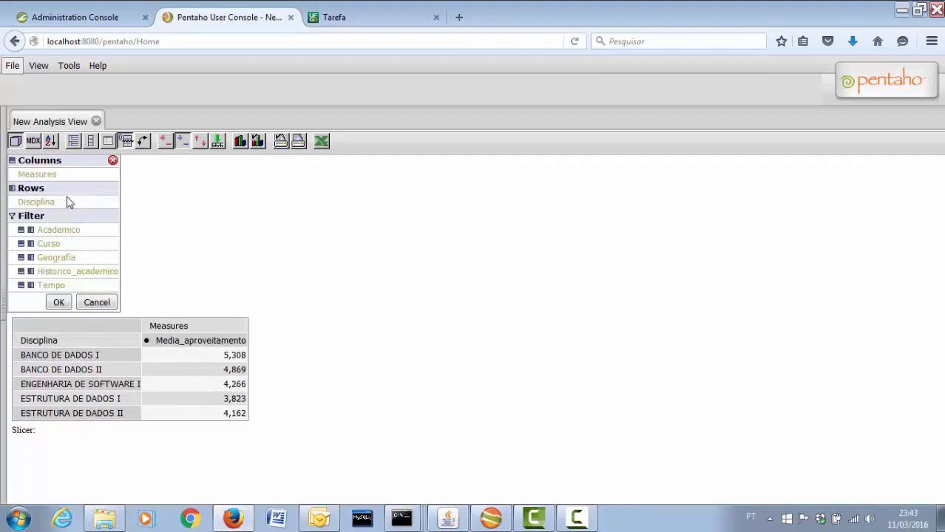
Put Tempo in rows limited to 2006–2009, with Disciplina moved to filters
click(31, 286)
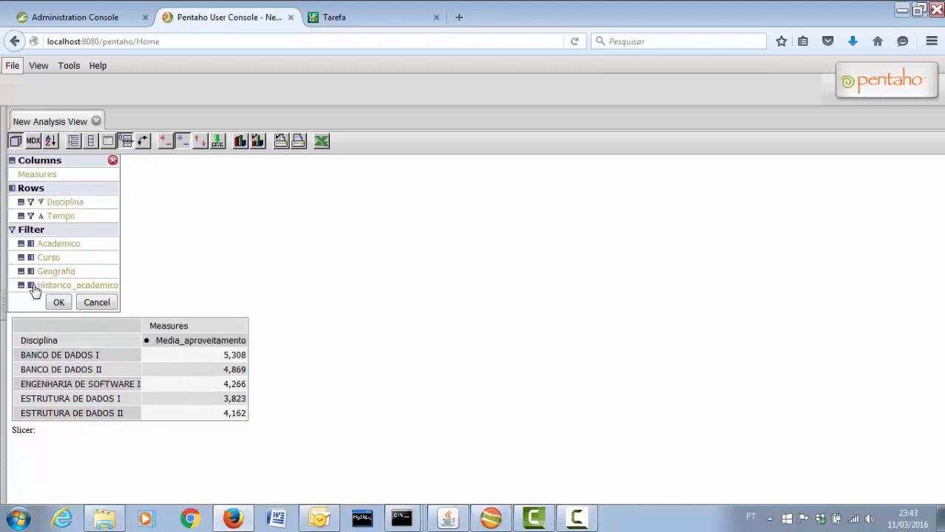
click(30, 202)
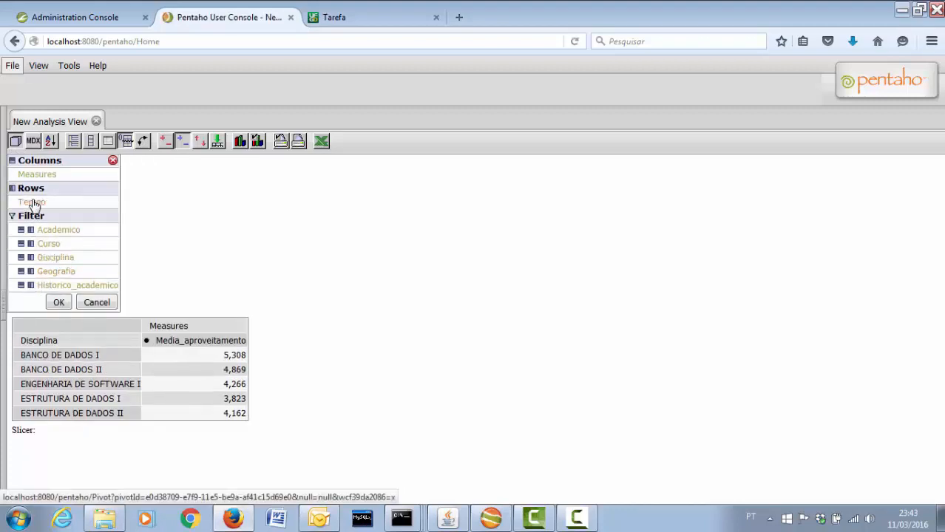
click(34, 204)
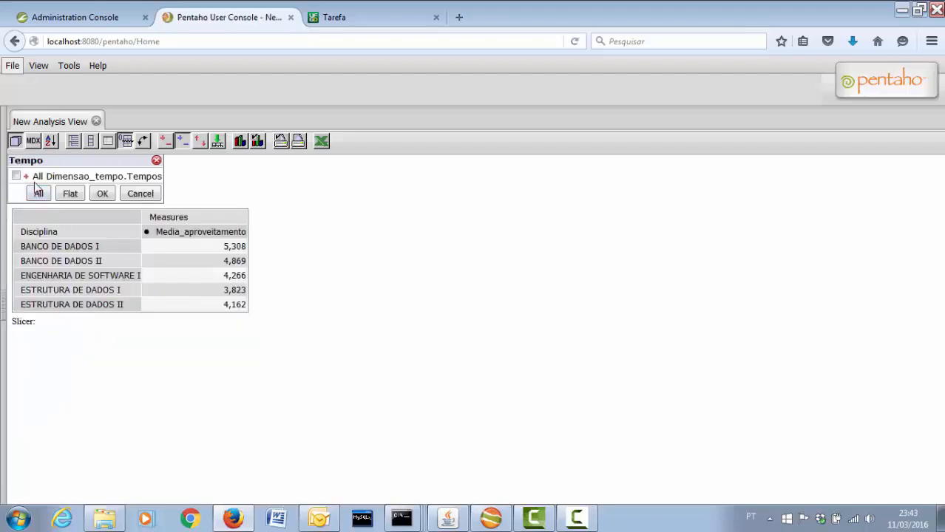
click(25, 178)
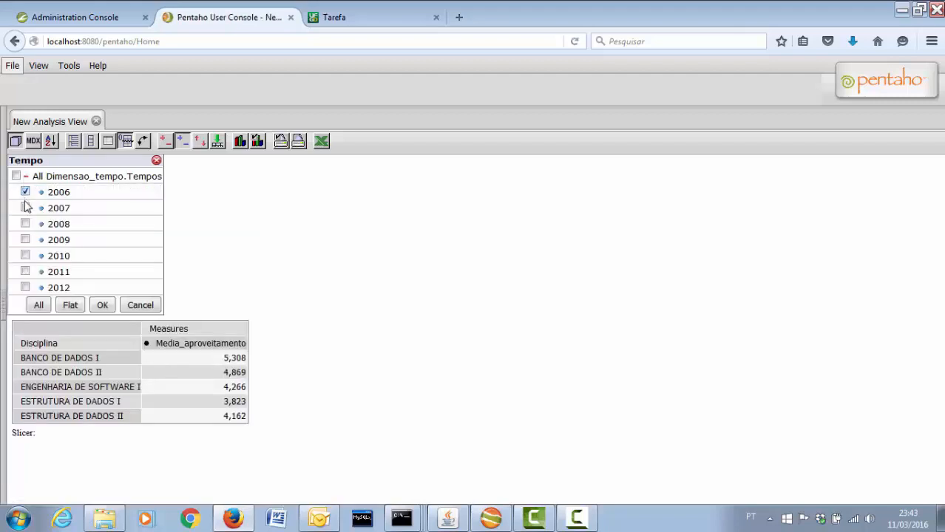
click(25, 208)
click(25, 224)
click(25, 239)
click(103, 306)
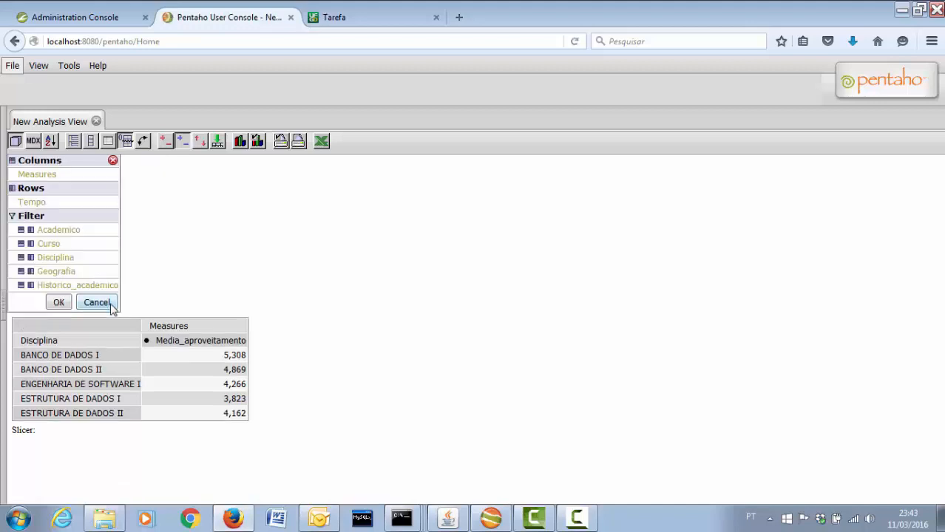
click(68, 309)
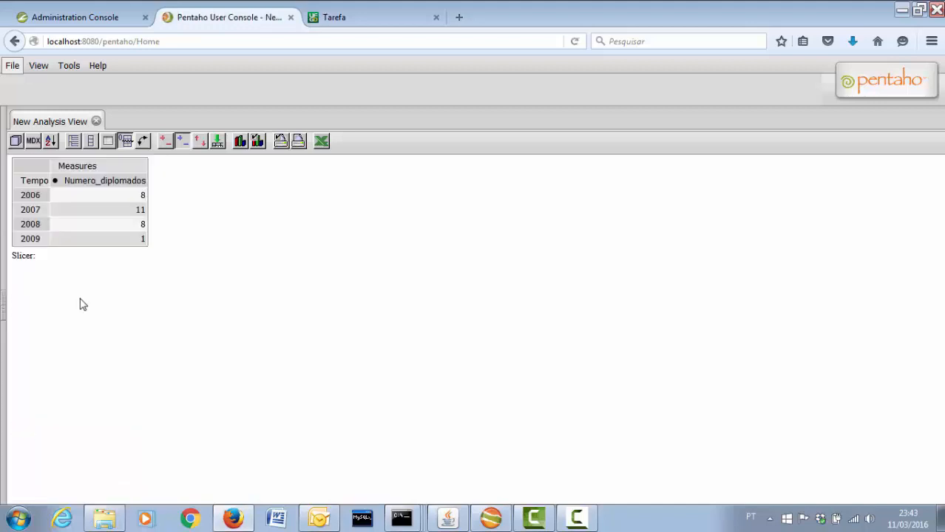
Set the chart type to Vertical Line and show it below the graduates-per-year table
click(257, 142)
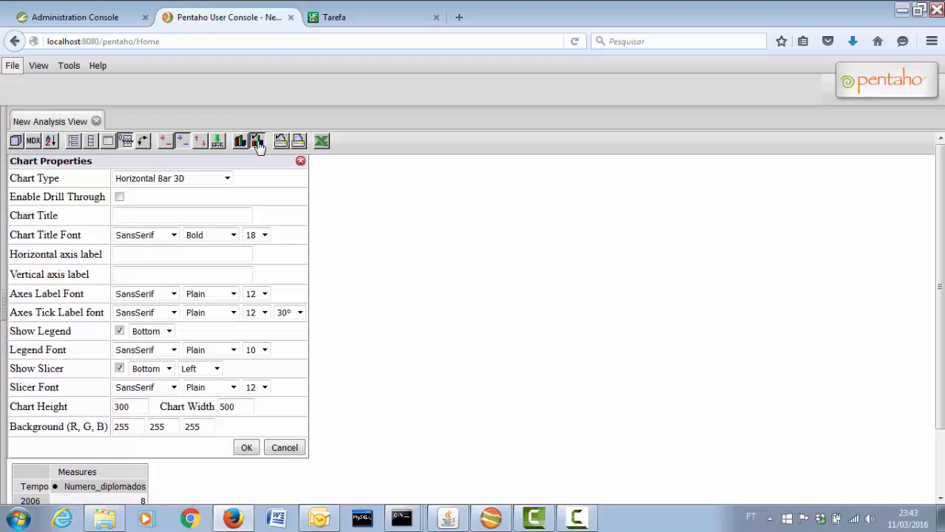
click(188, 181)
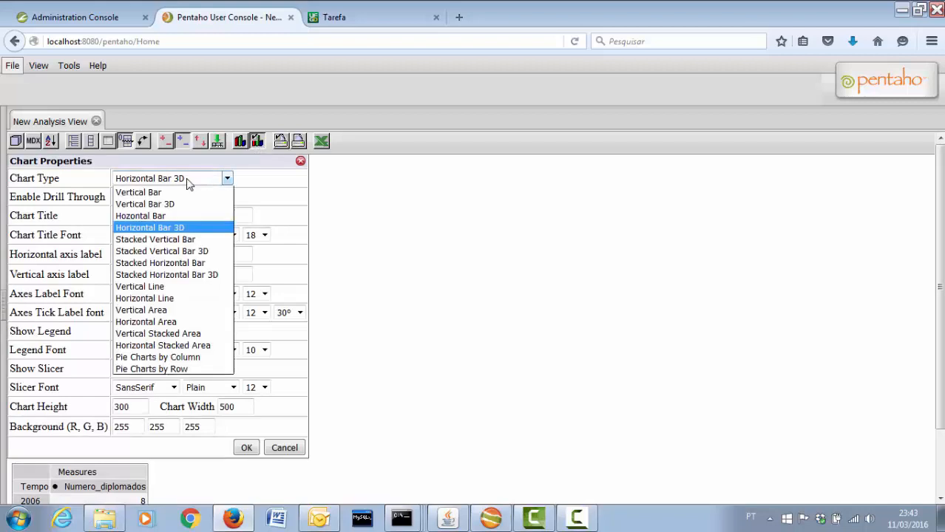
click(187, 287)
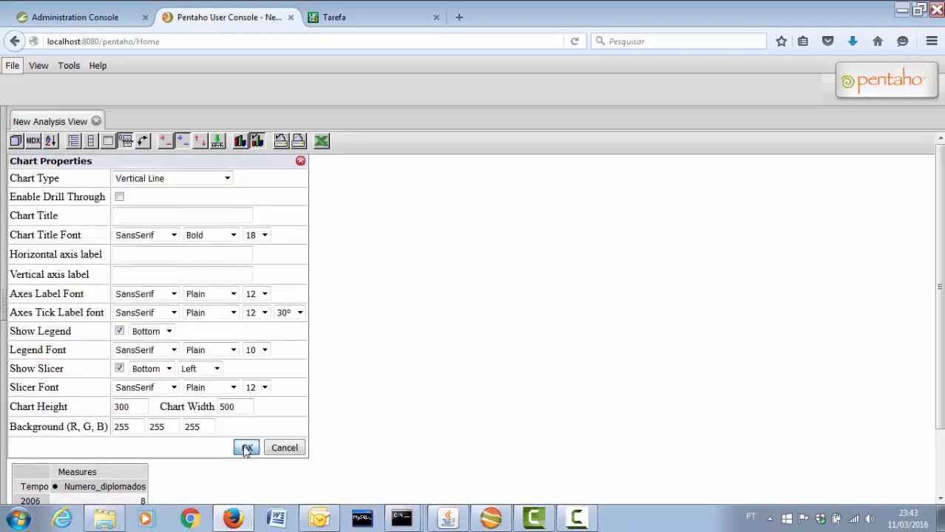
click(247, 448)
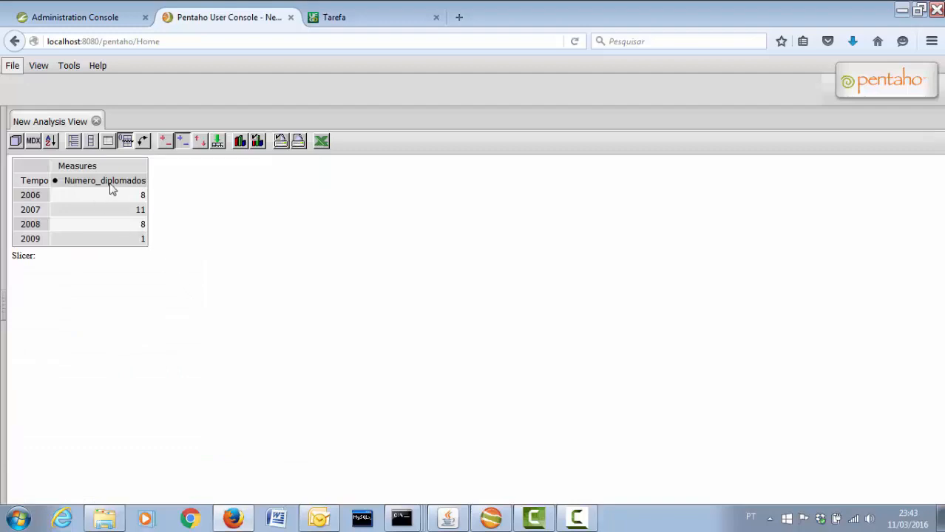
click(242, 142)
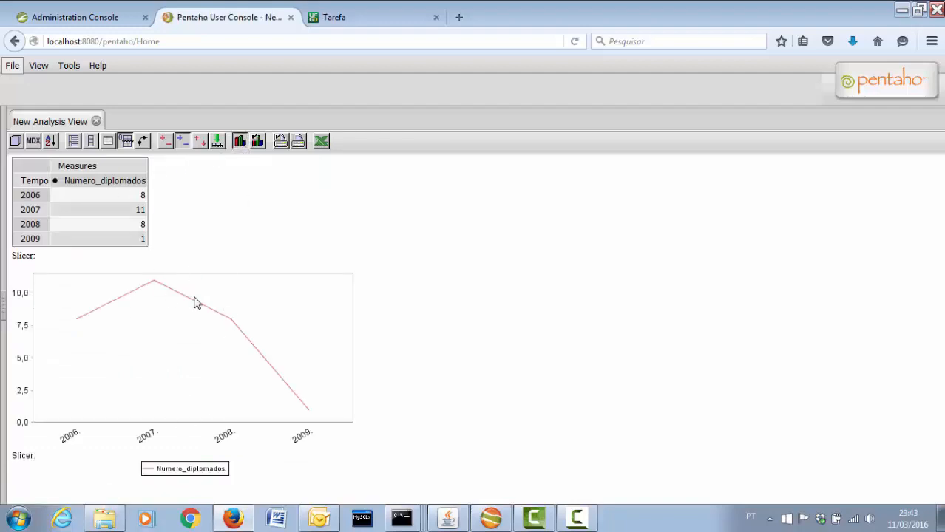
click(357, 20)
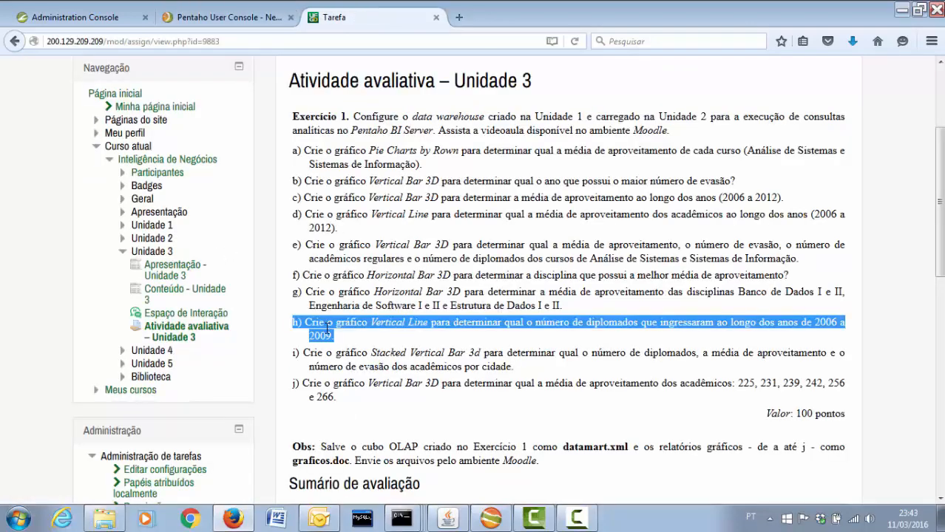
drag(292, 354, 381, 360)
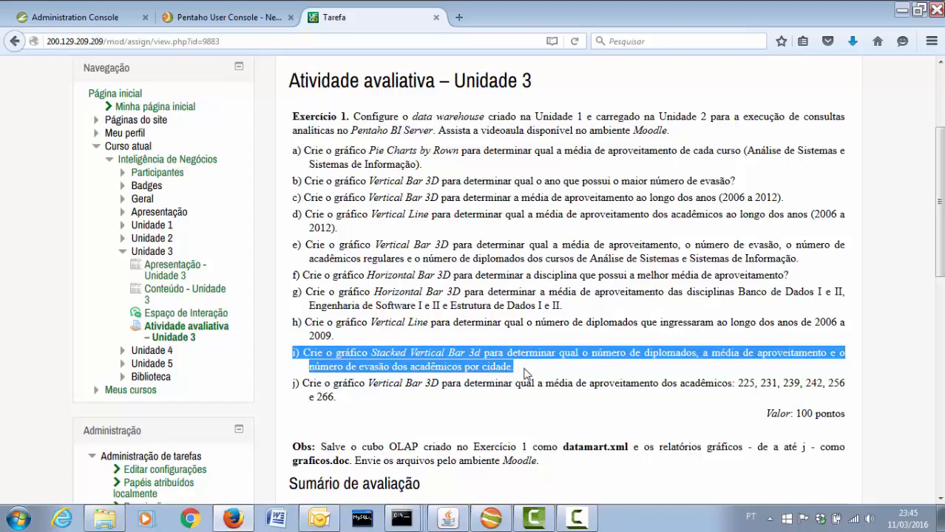
click(238, 22)
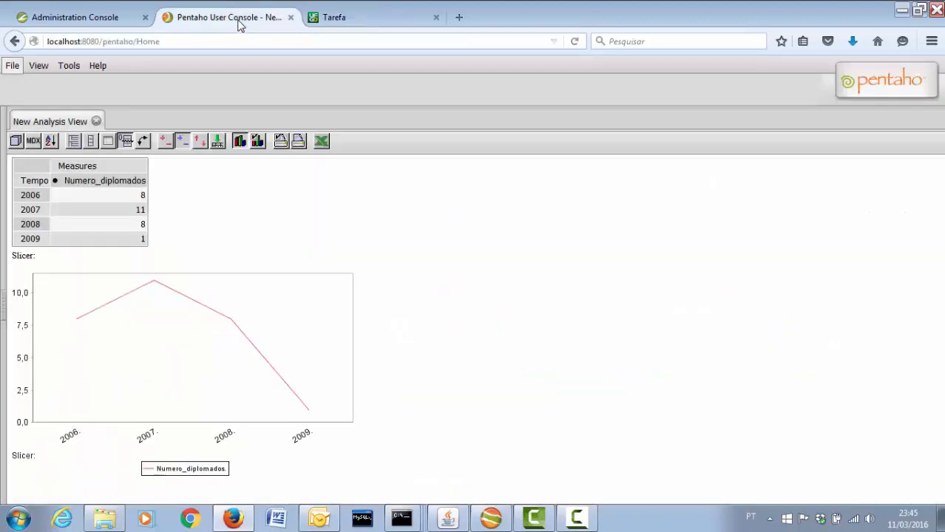
Hide the chart and choose graduates, average grade and dropouts as the measures
click(238, 145)
click(17, 142)
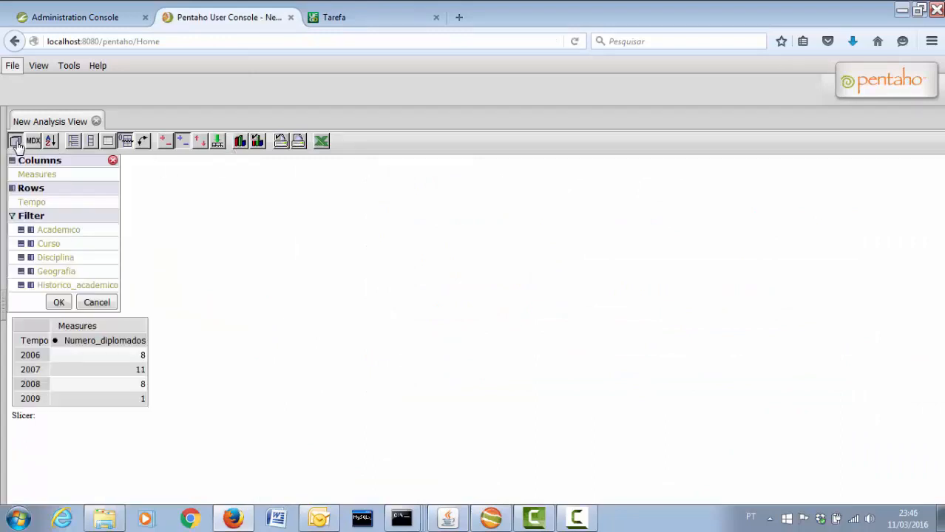
click(35, 174)
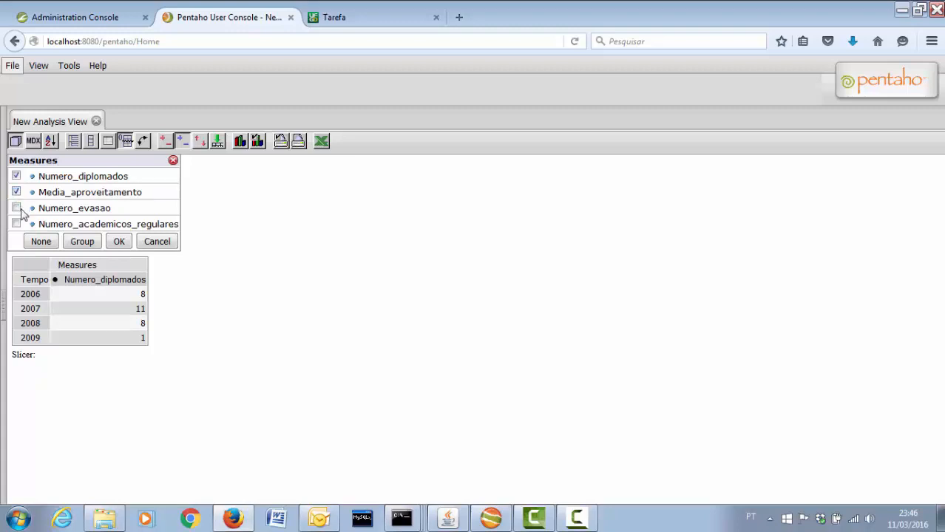
click(119, 247)
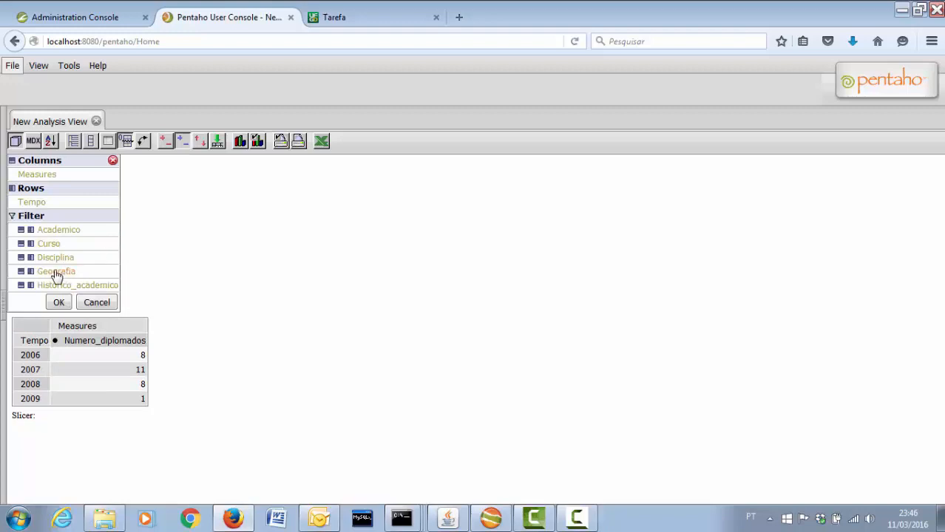
Put Geografia on rows, limited to Dourados and Outra cidade, with Tempo as a filter
click(30, 271)
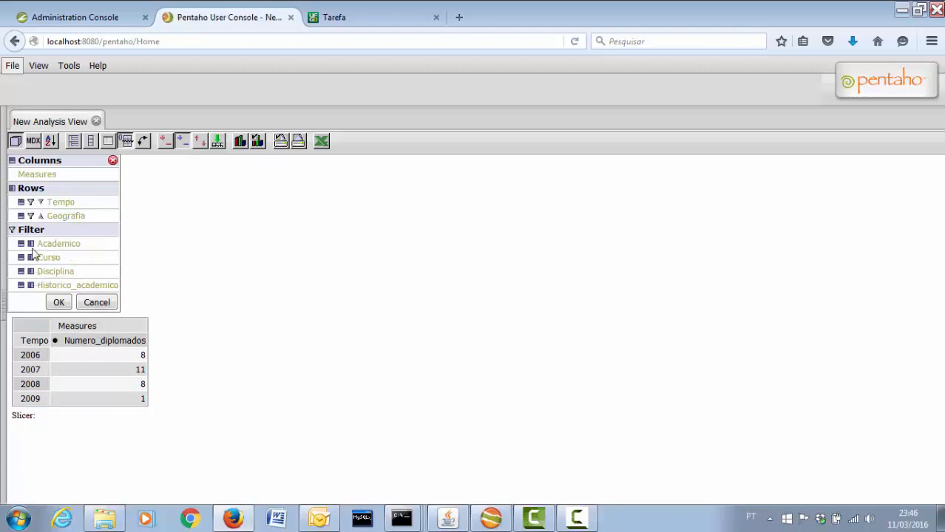
click(30, 202)
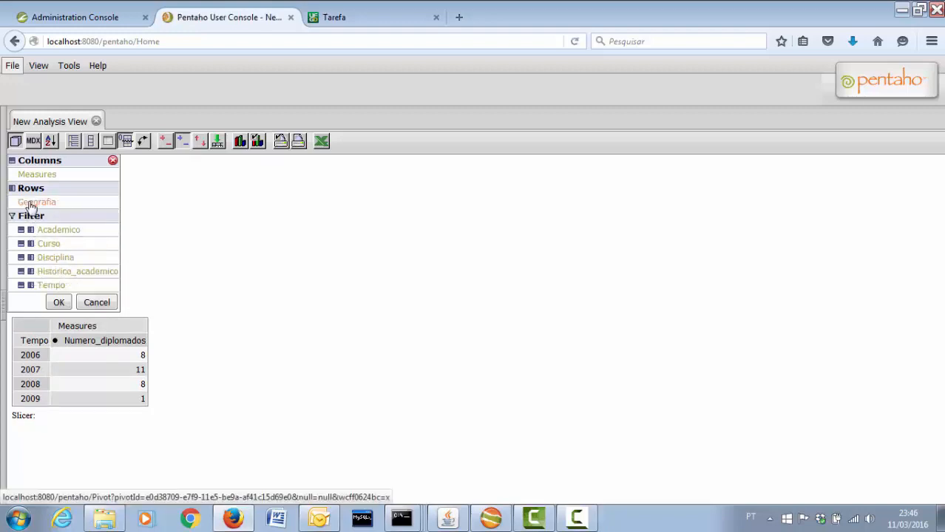
click(30, 203)
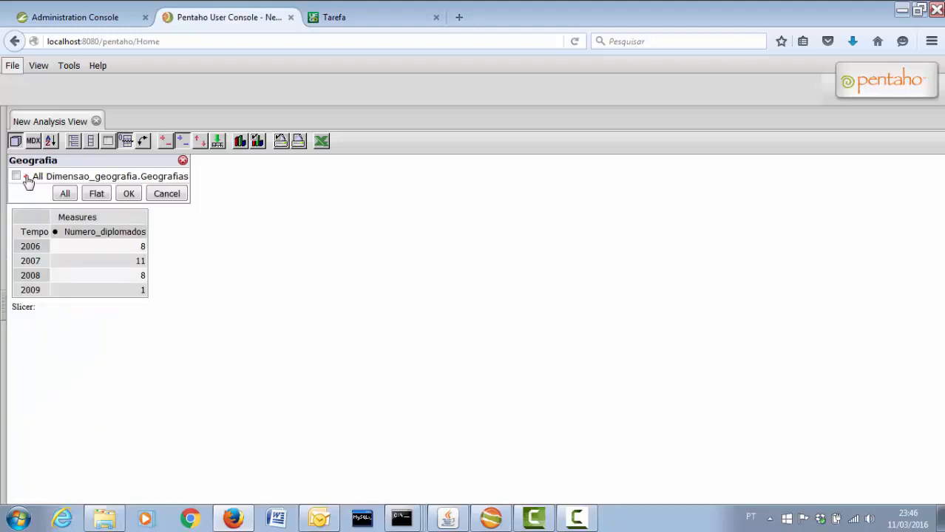
click(26, 178)
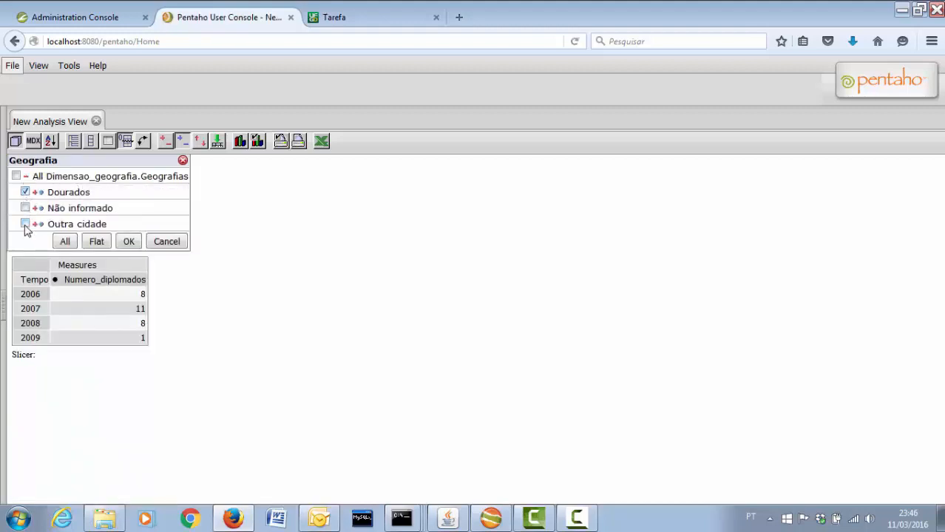
click(128, 242)
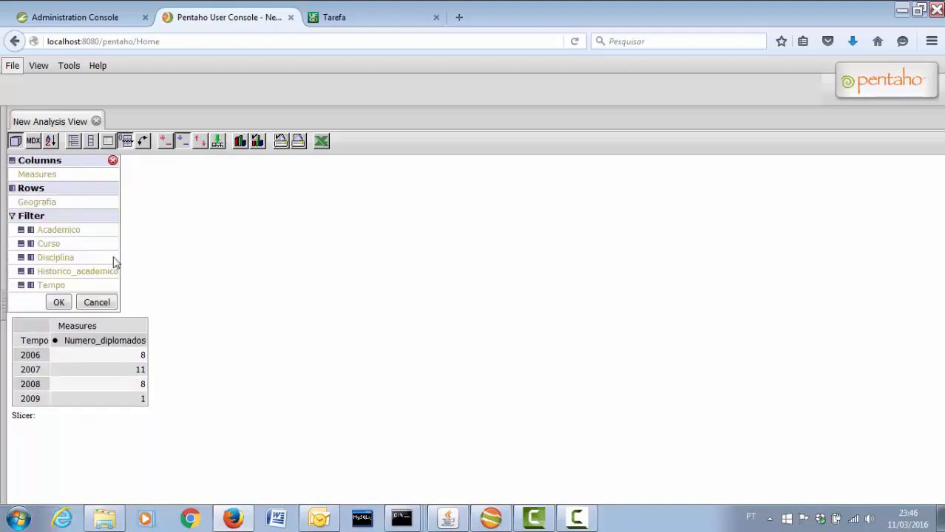
click(59, 303)
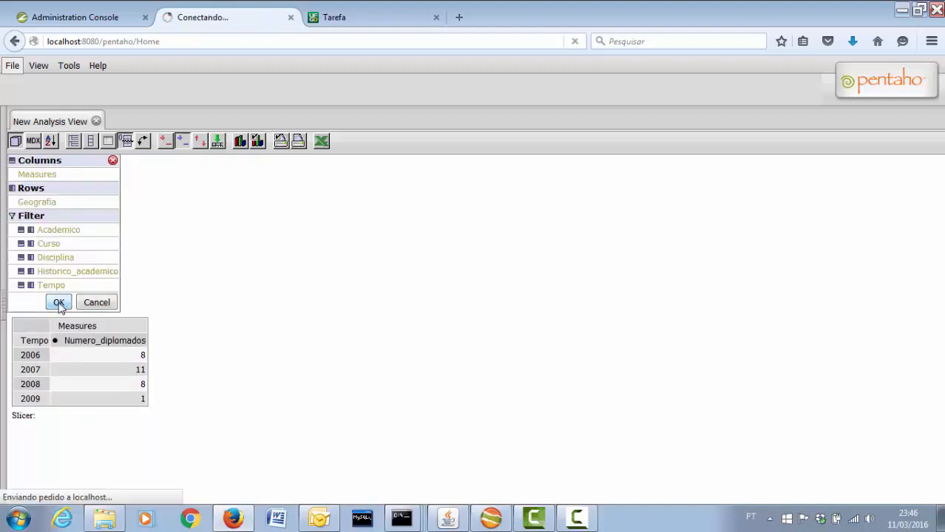
Show a Stacked Vertical Bar 3D chart with axes swapped so the three measures form the bars
click(259, 142)
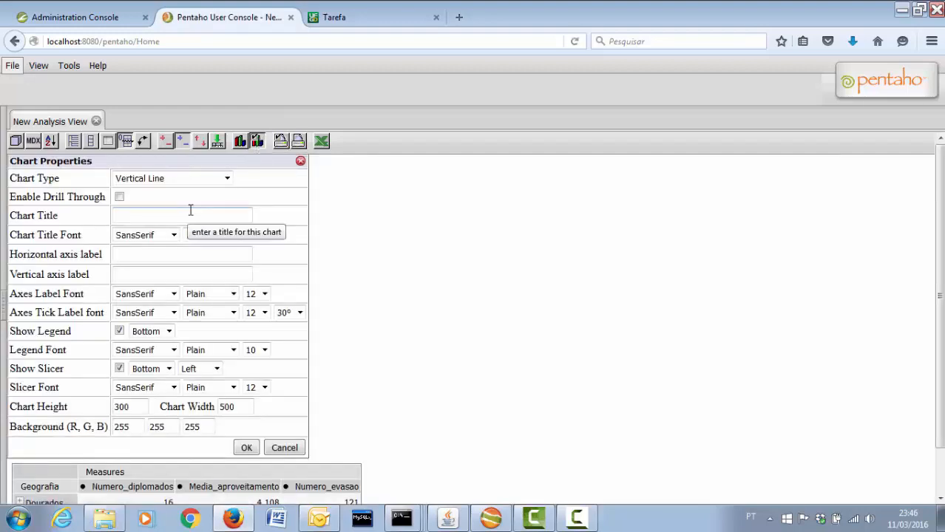
click(194, 182)
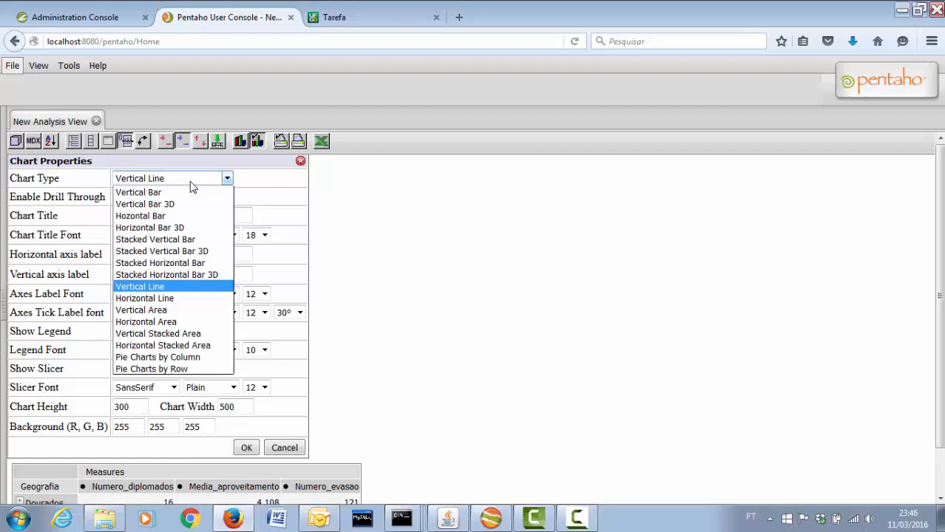
click(198, 251)
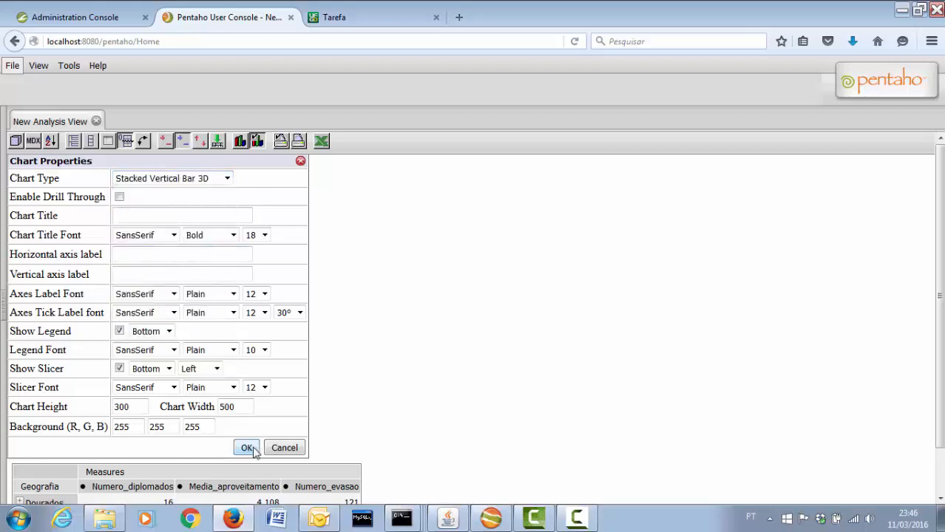
click(246, 448)
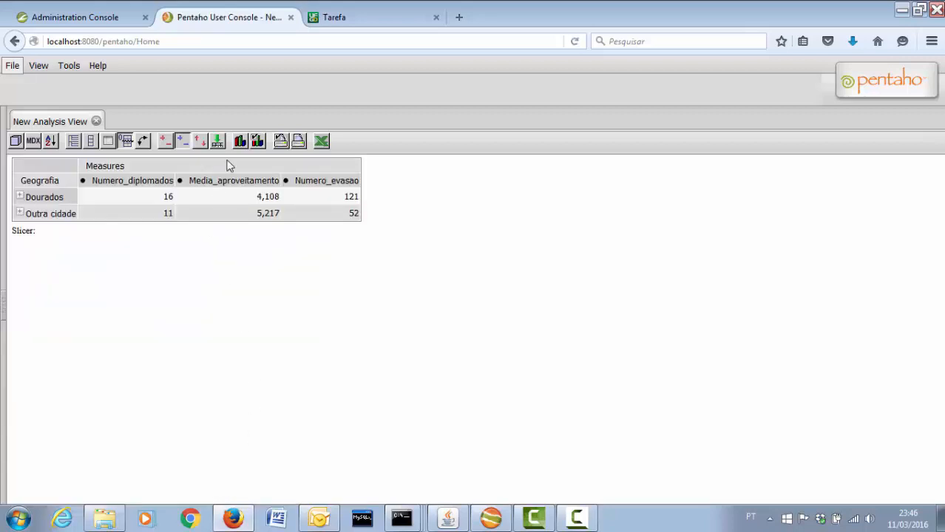
click(239, 146)
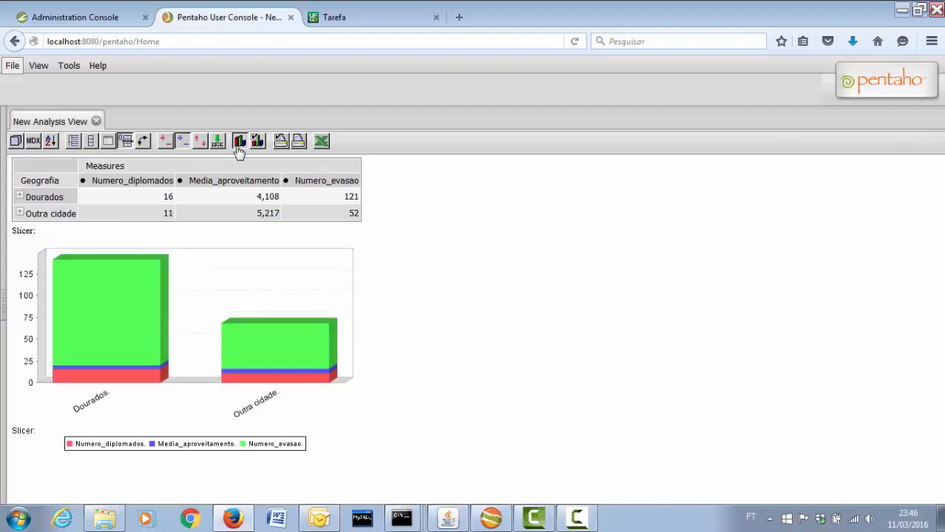
click(143, 143)
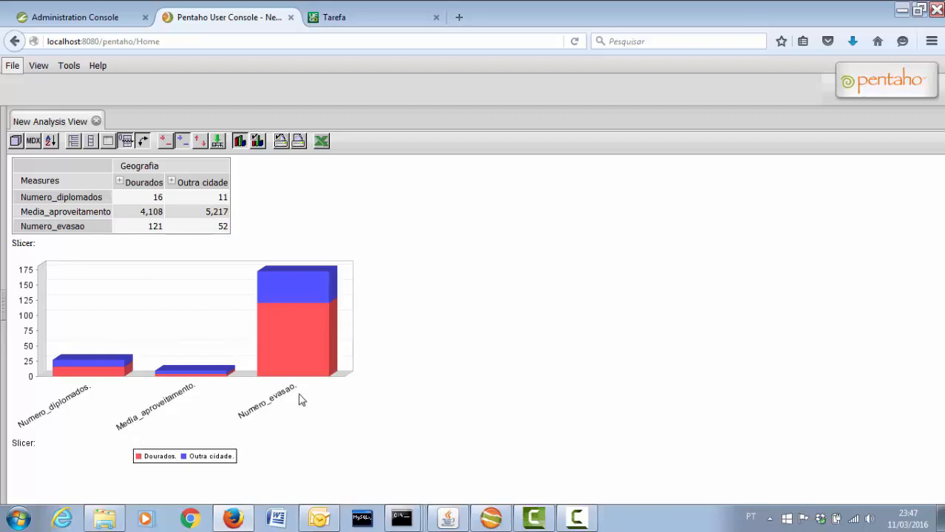
click(376, 21)
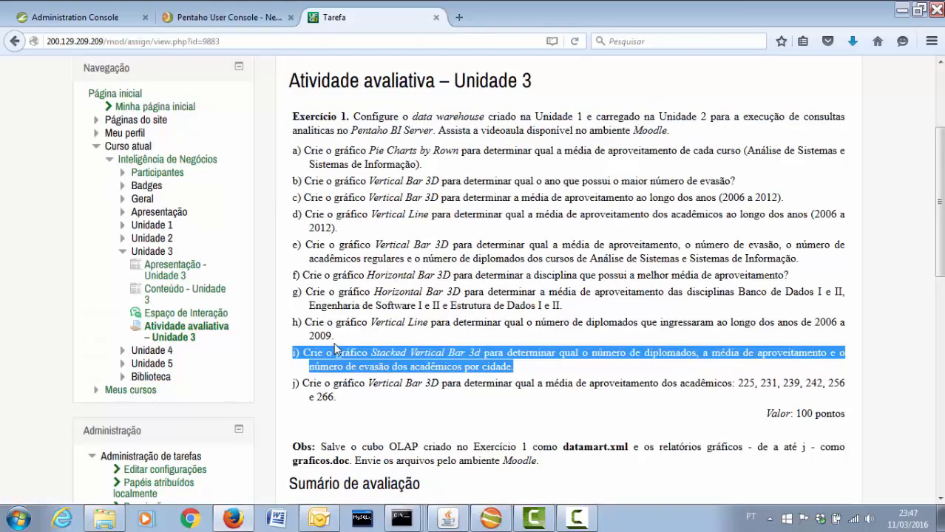
drag(292, 385, 379, 403)
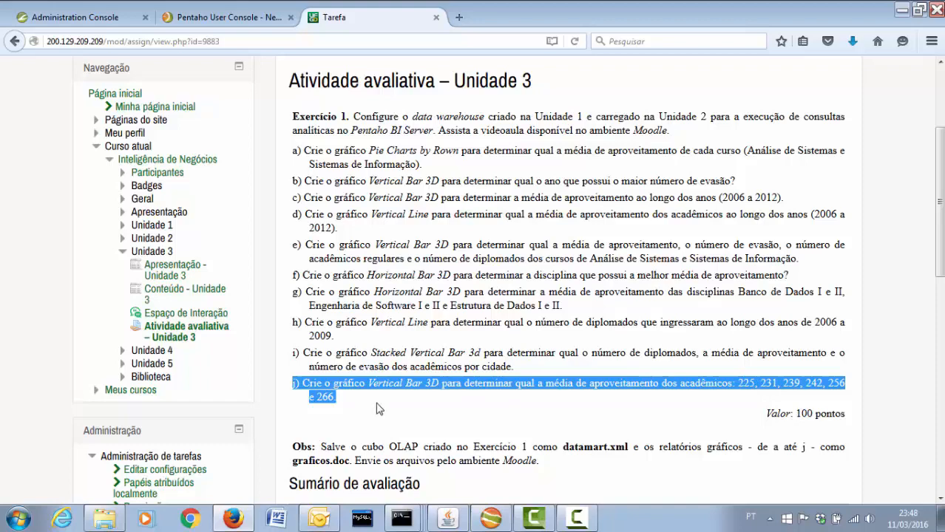
click(250, 22)
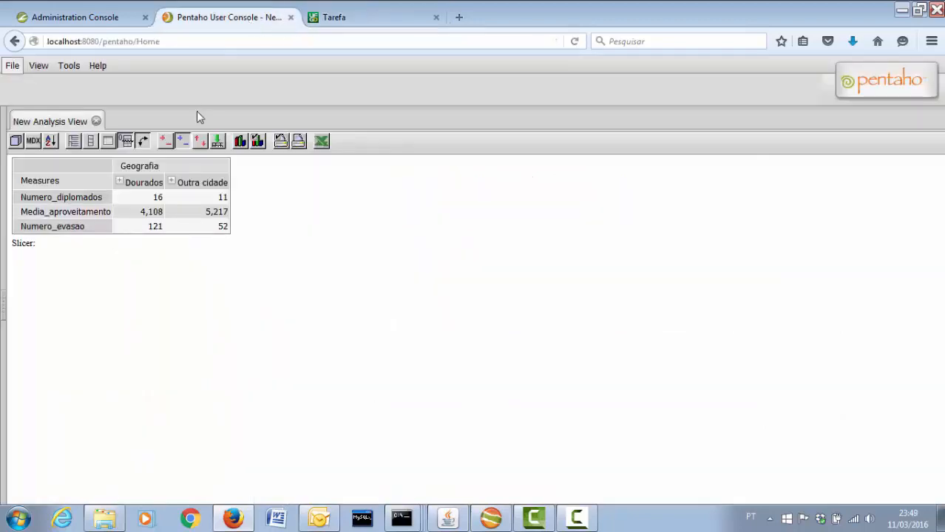
Swap axes back to cities as rows and keep Media_aproveitamento as the only measure
click(143, 141)
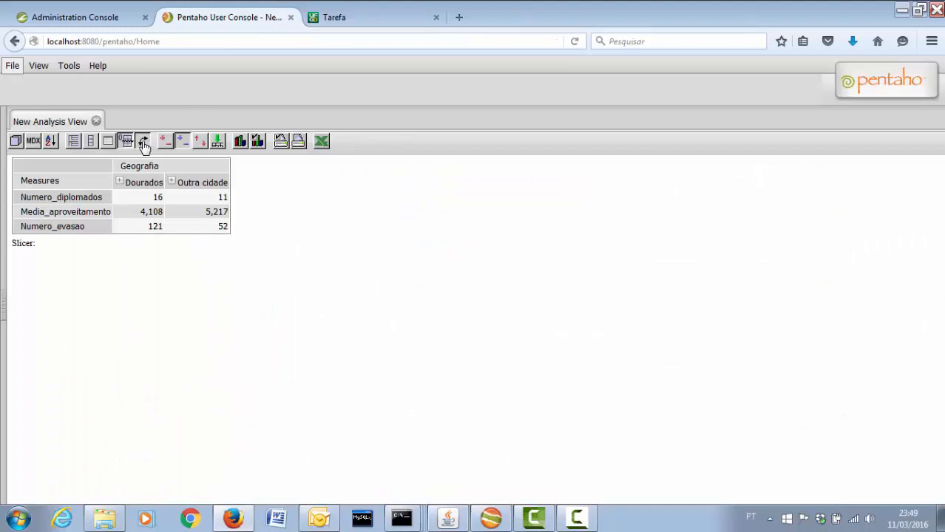
click(15, 141)
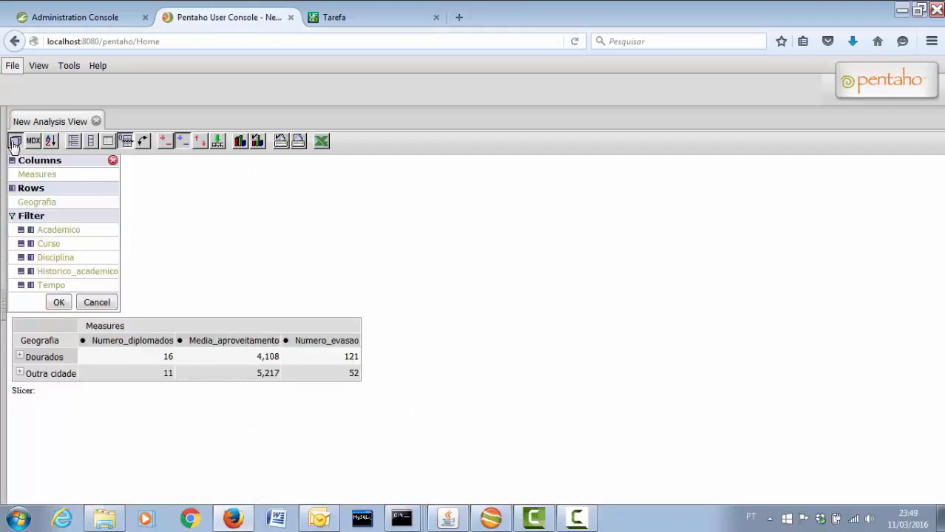
click(30, 175)
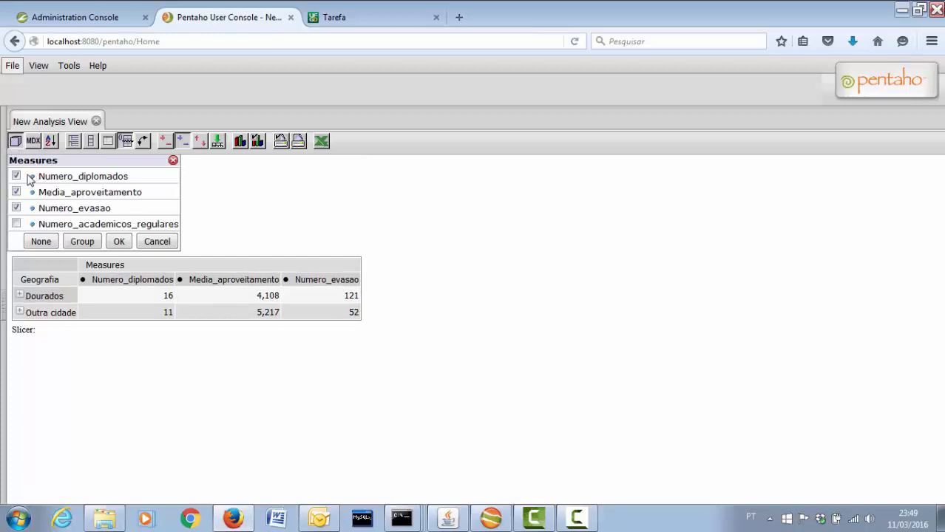
click(16, 176)
click(16, 207)
click(119, 241)
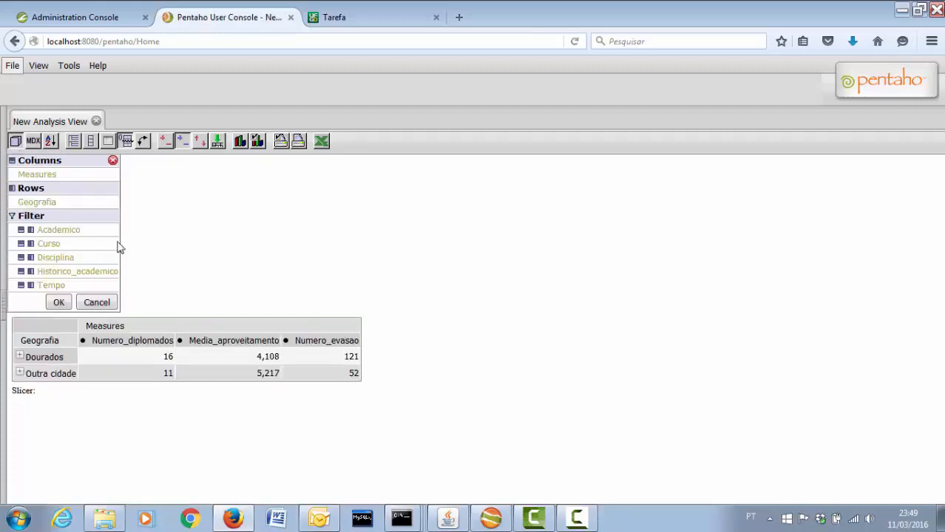
Move Academico to rows and Geografia to the filter, then bring up Academico's member list
click(31, 232)
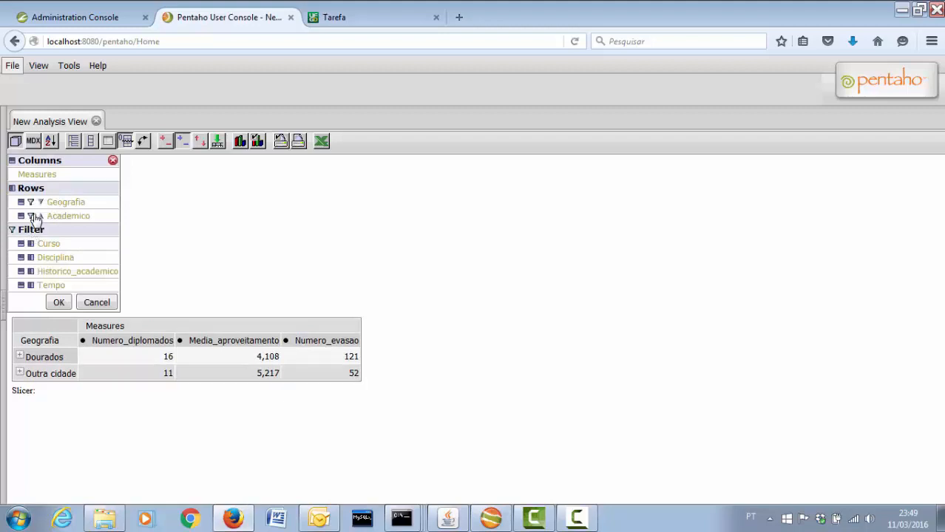
click(30, 203)
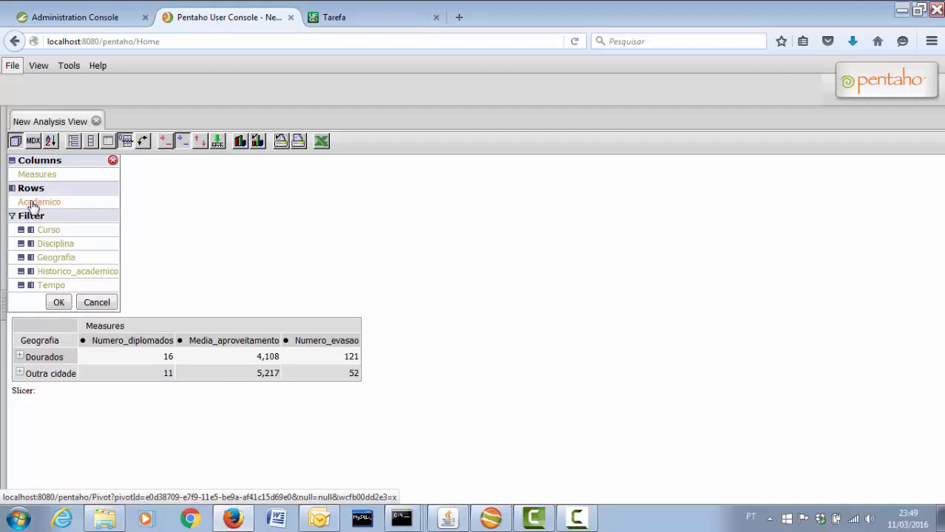
click(22, 204)
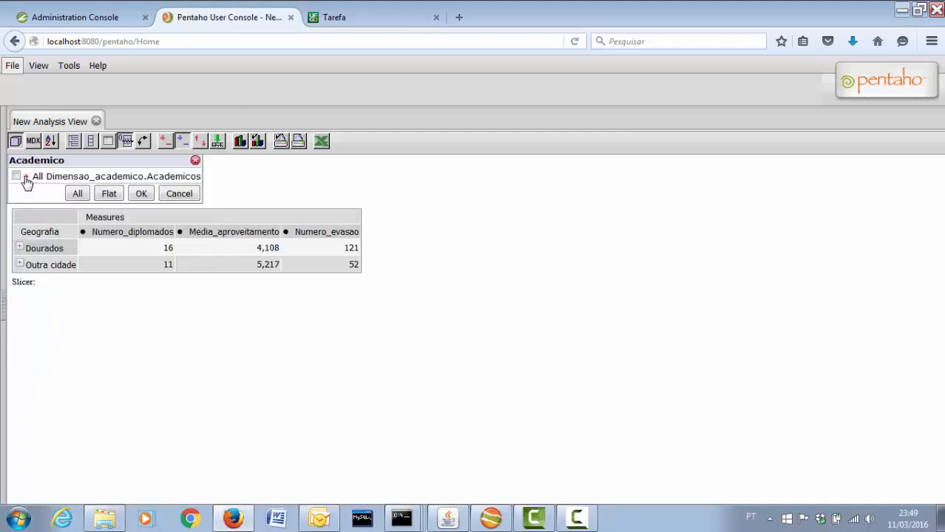
Expand the Academico member groups and tick student ACADÊMICO 225
click(26, 178)
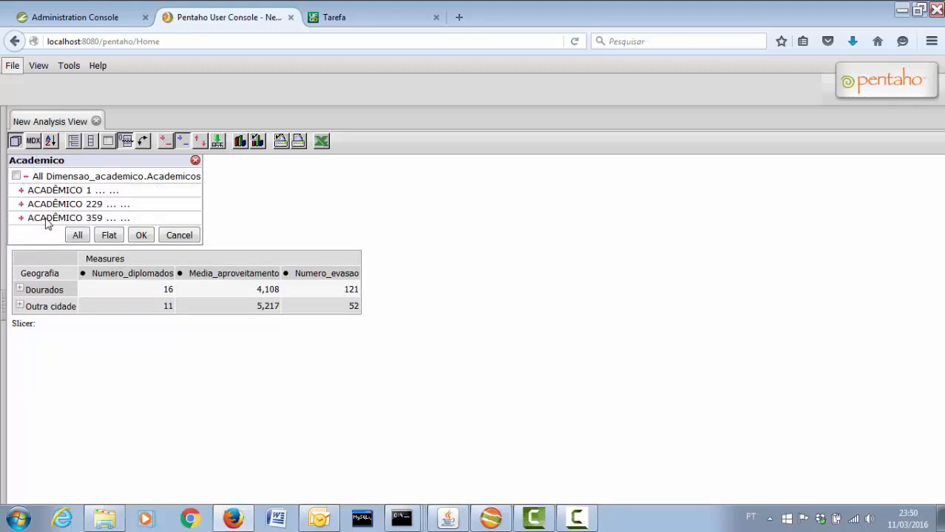
click(22, 191)
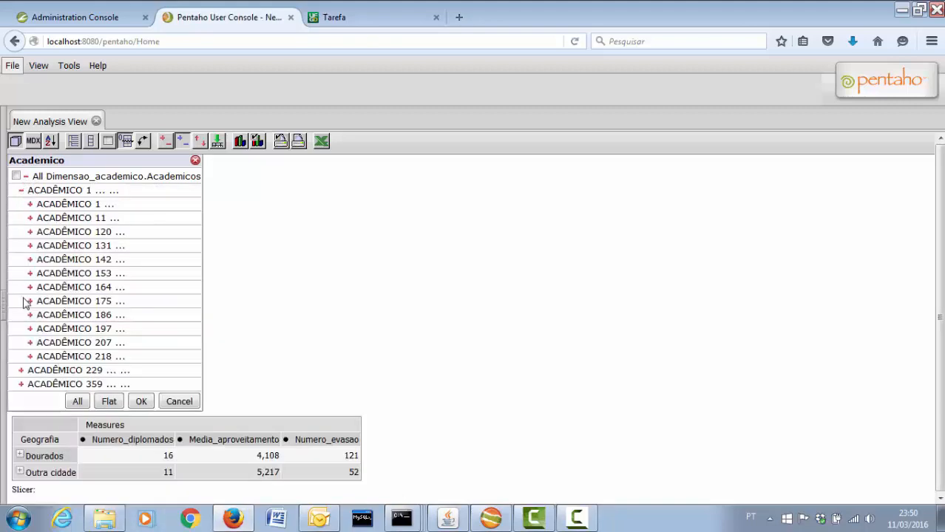
click(21, 371)
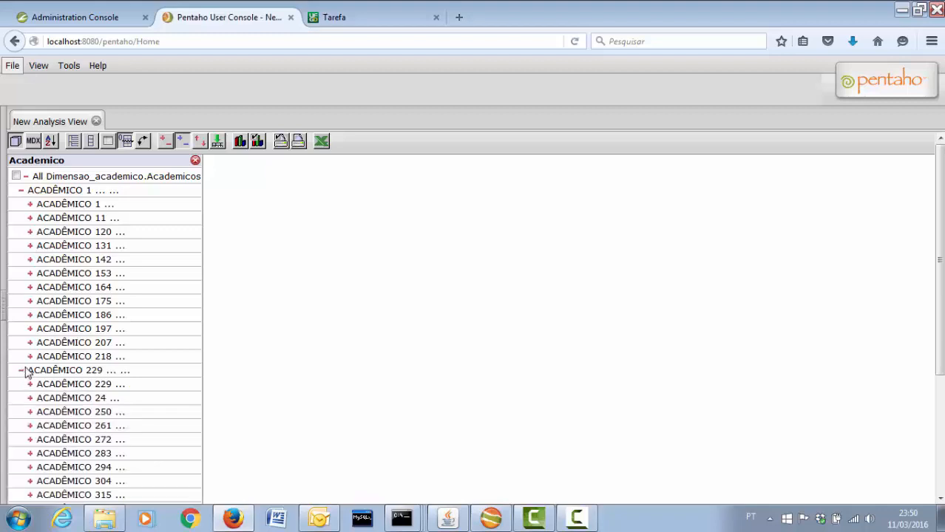
scroll(38, 374, down, 4)
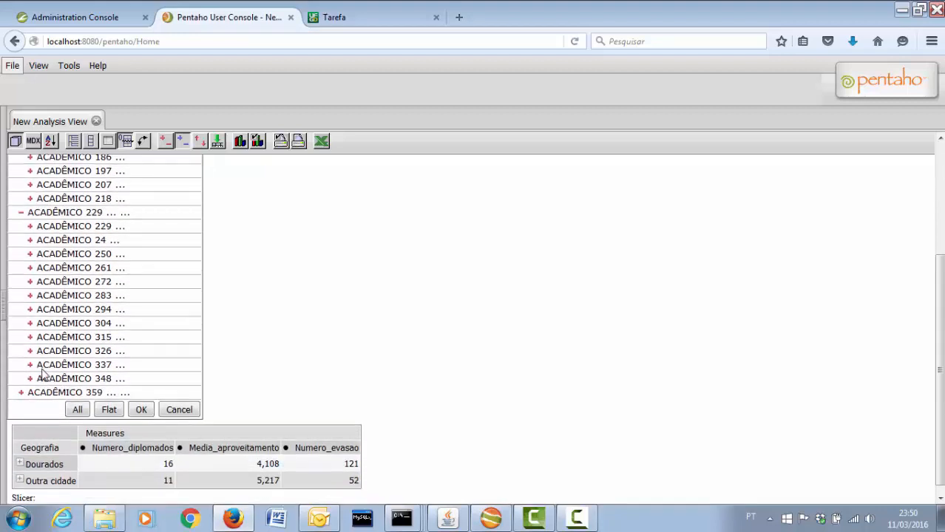
click(22, 383)
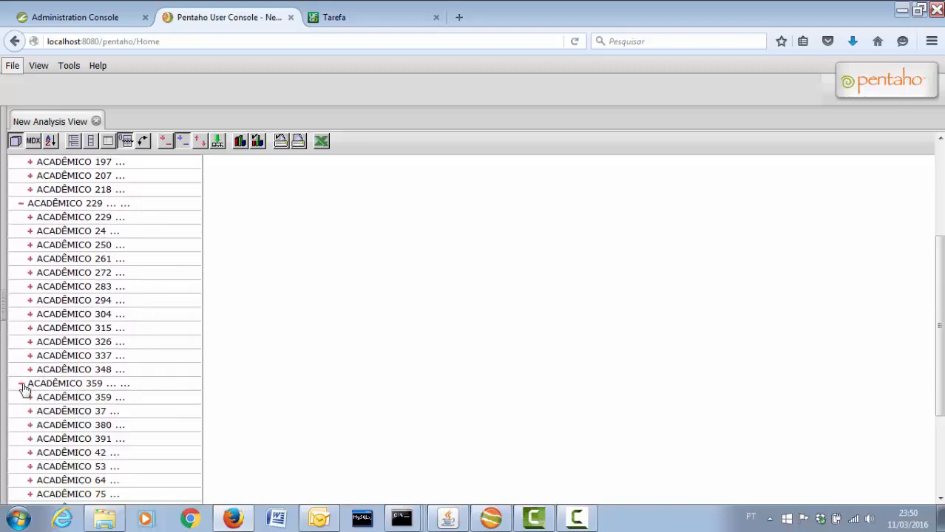
scroll(33, 382, down, 1)
scroll(33, 382, down, 3)
scroll(34, 383, up, 8)
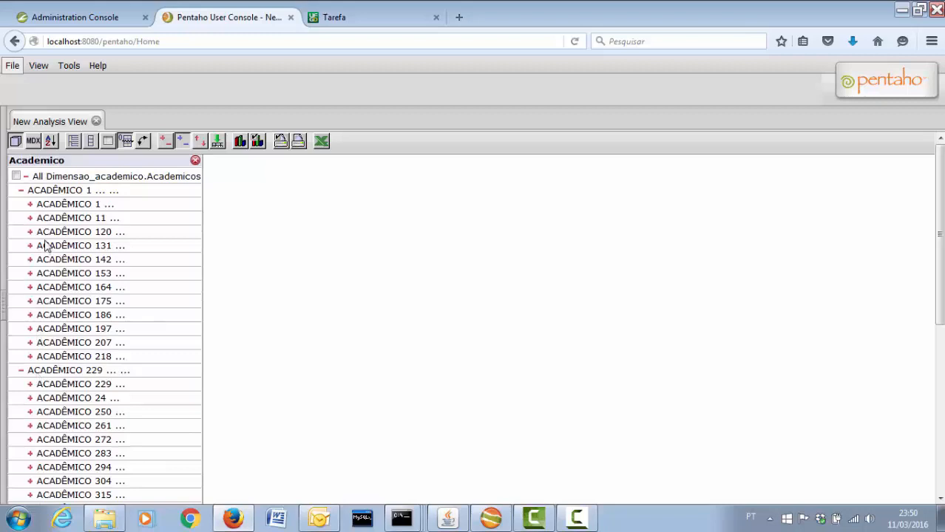
scroll(48, 316, down, 2)
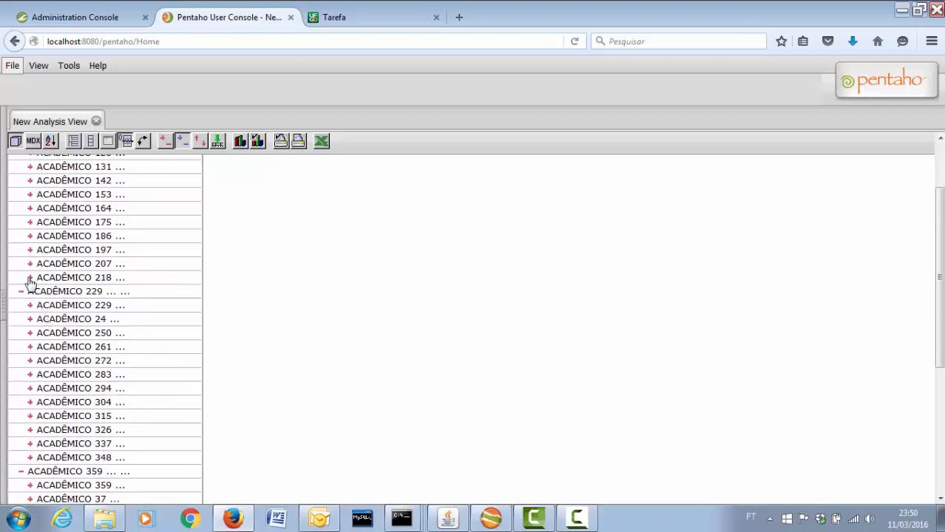
click(30, 305)
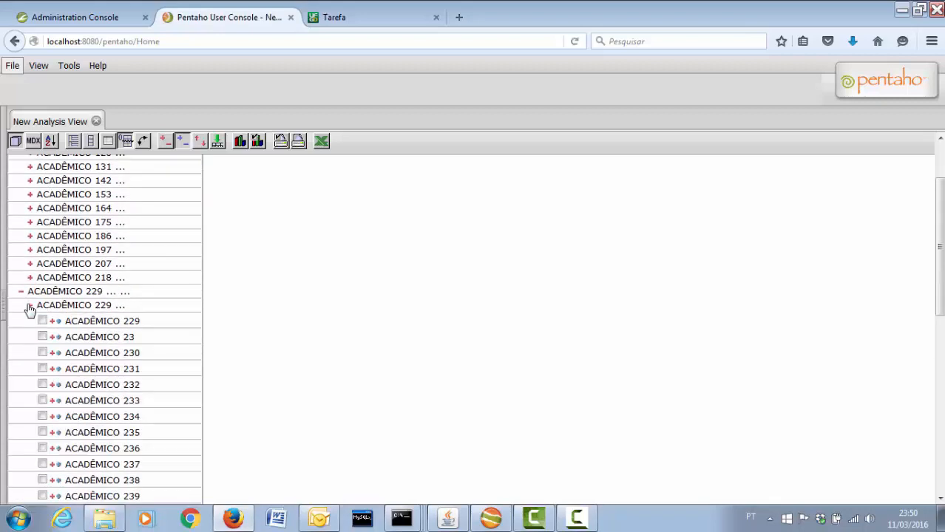
click(30, 278)
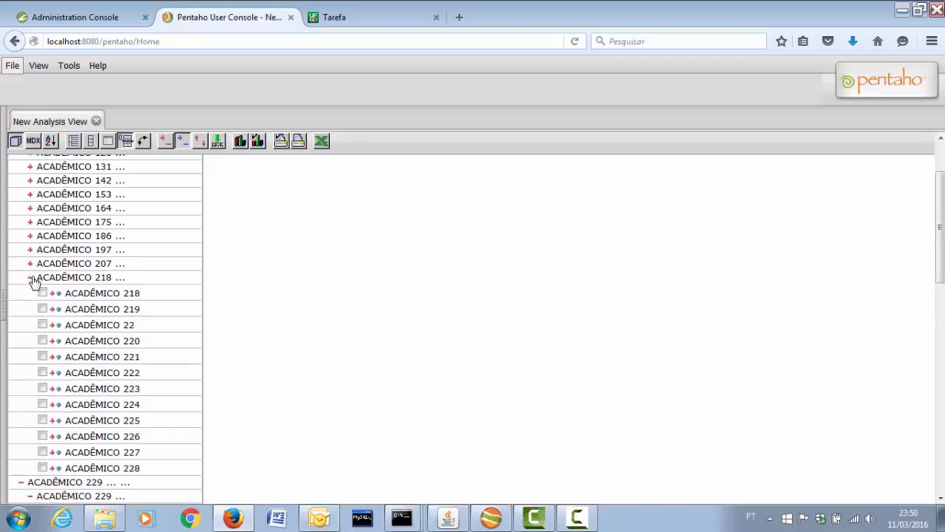
click(42, 421)
Tick students ACADÊMICO 239, 242 and 266 and confirm the six-student selection
scroll(44, 422, down, 4)
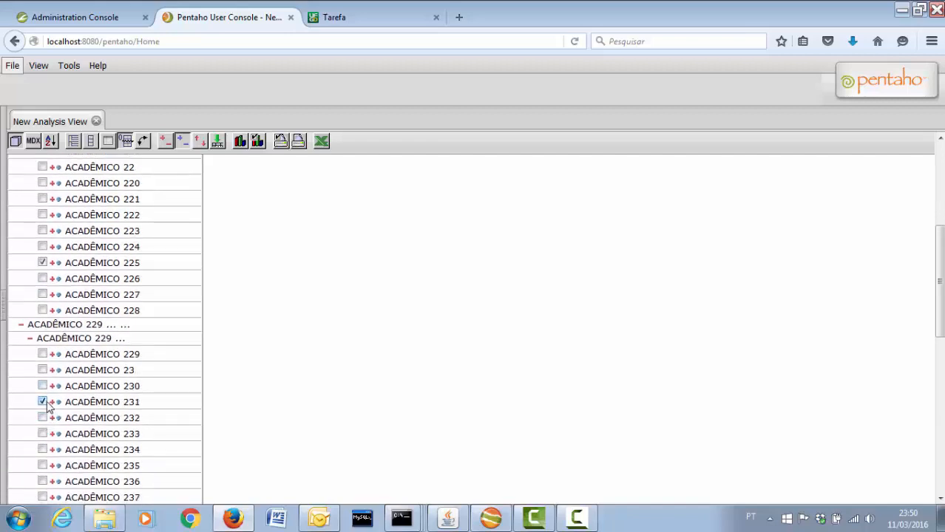
scroll(46, 406, down, 2)
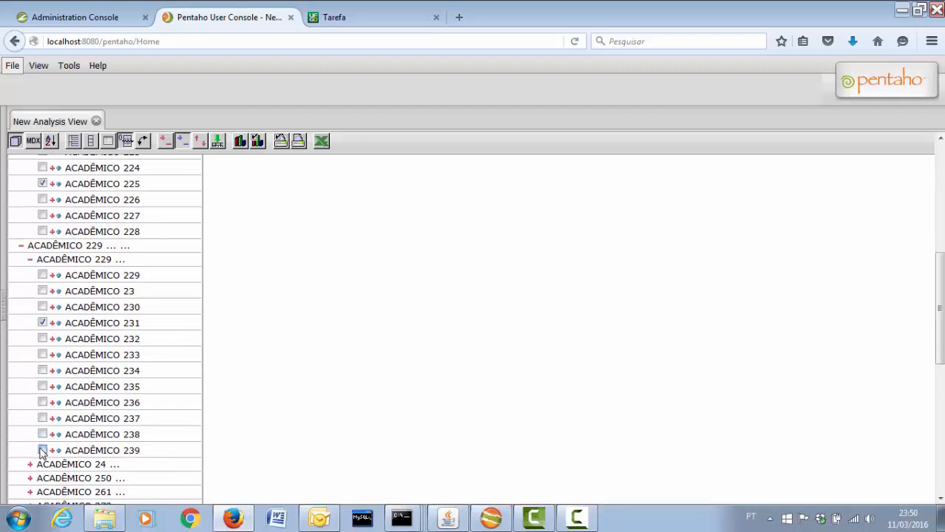
click(42, 450)
scroll(43, 443, down, 2)
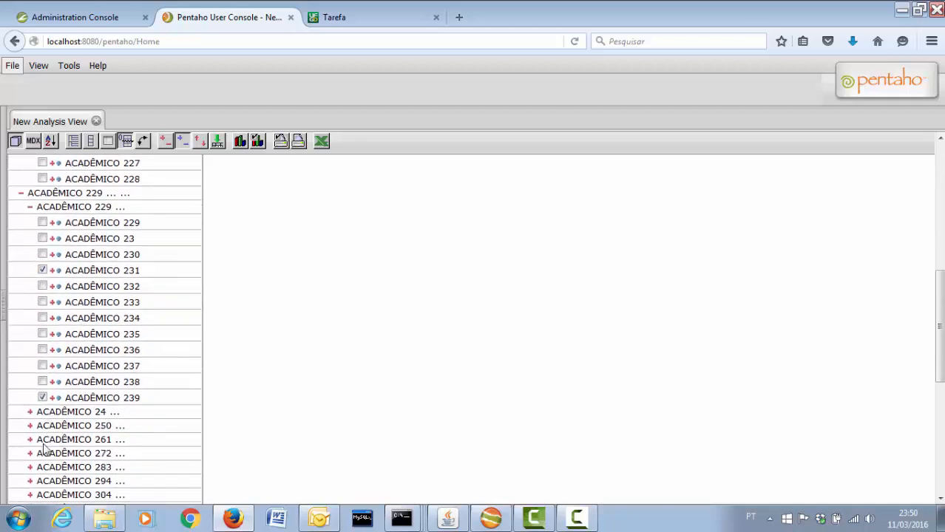
click(30, 386)
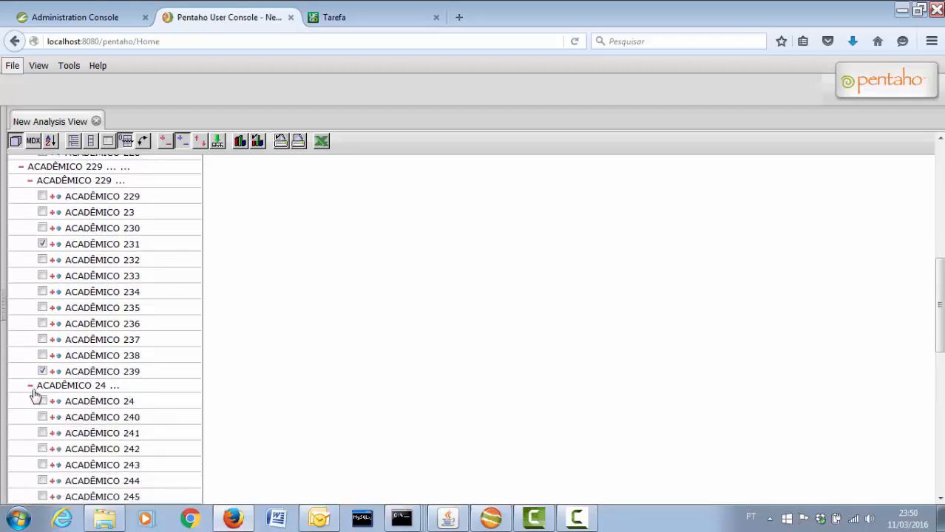
click(42, 448)
scroll(40, 444, down, 8)
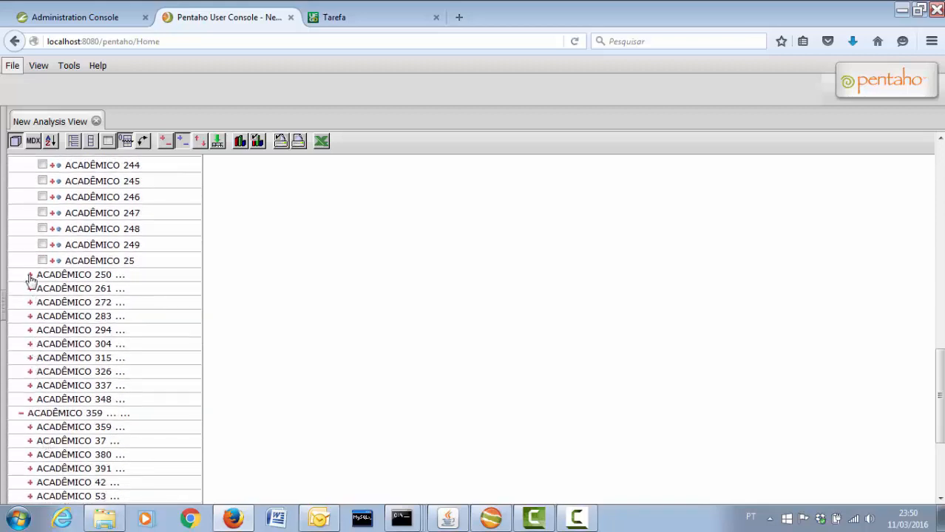
click(31, 276)
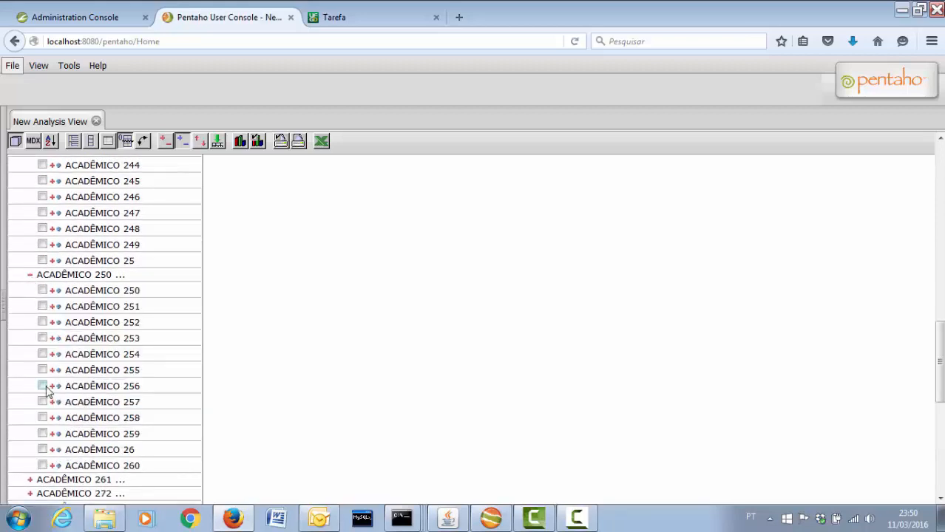
scroll(44, 390, down, 6)
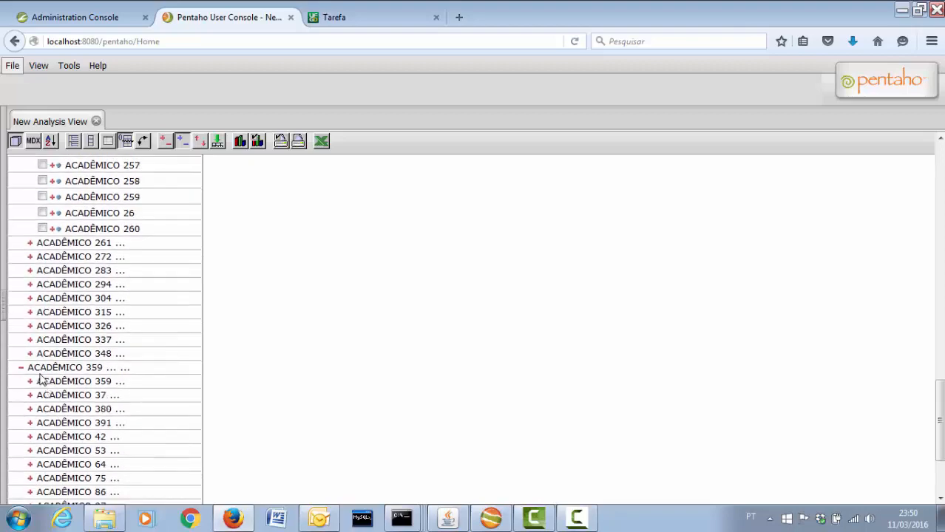
click(30, 245)
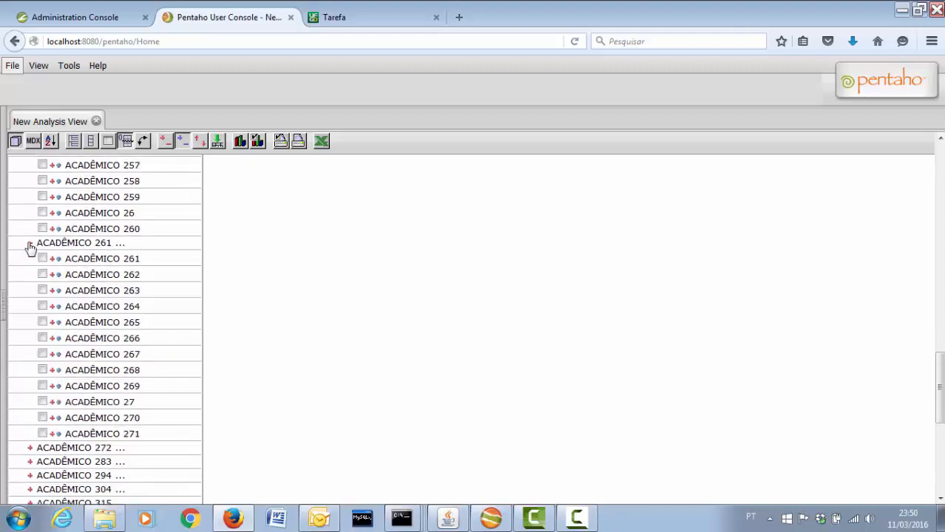
click(42, 338)
scroll(84, 366, down, 3)
scroll(84, 366, down, 5)
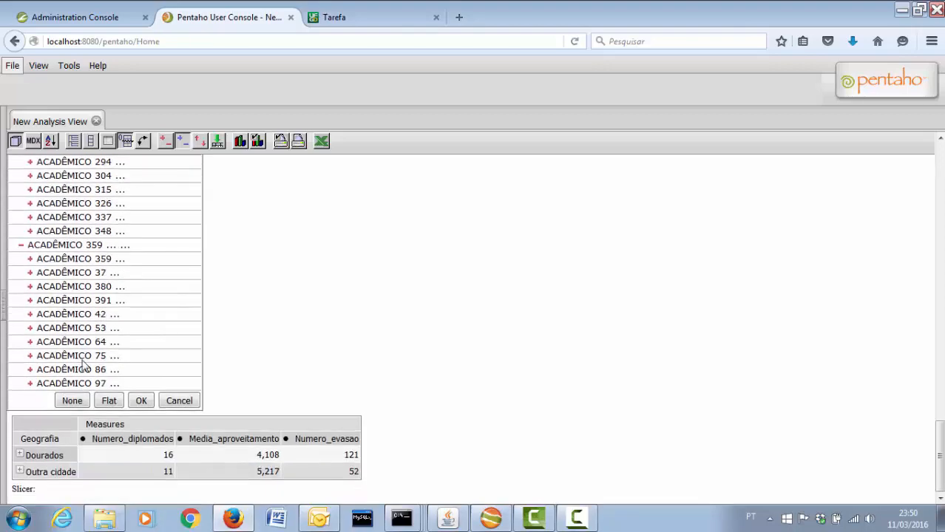
click(135, 401)
Apply the layout and show a Vertical Bar 3D chart with one bar per student
click(60, 304)
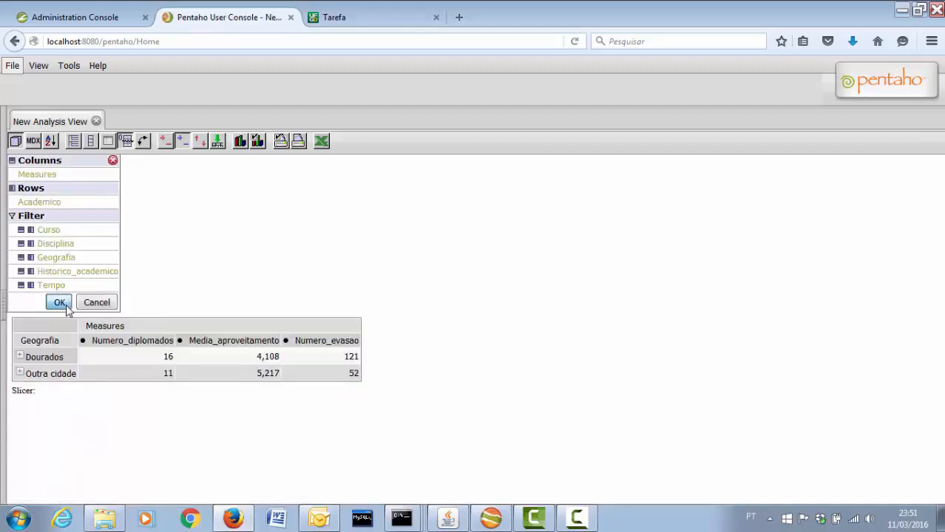
click(258, 142)
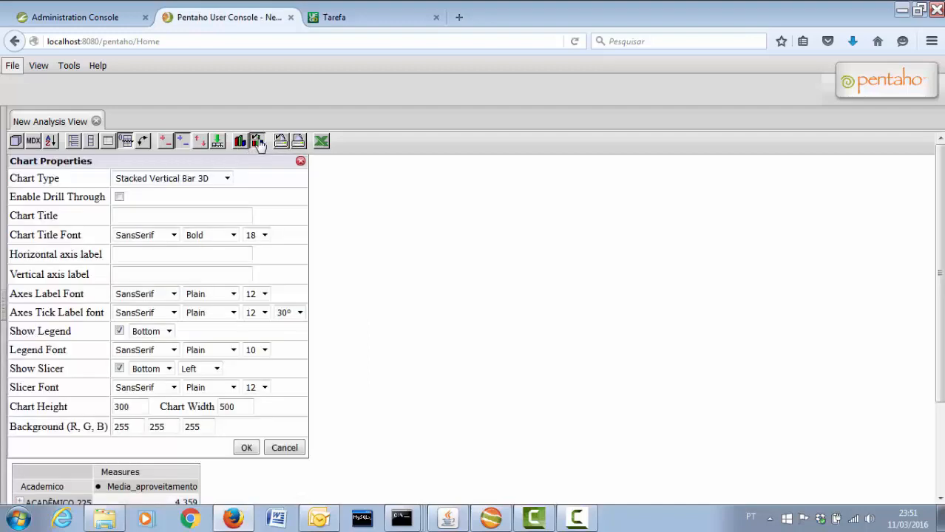
click(227, 178)
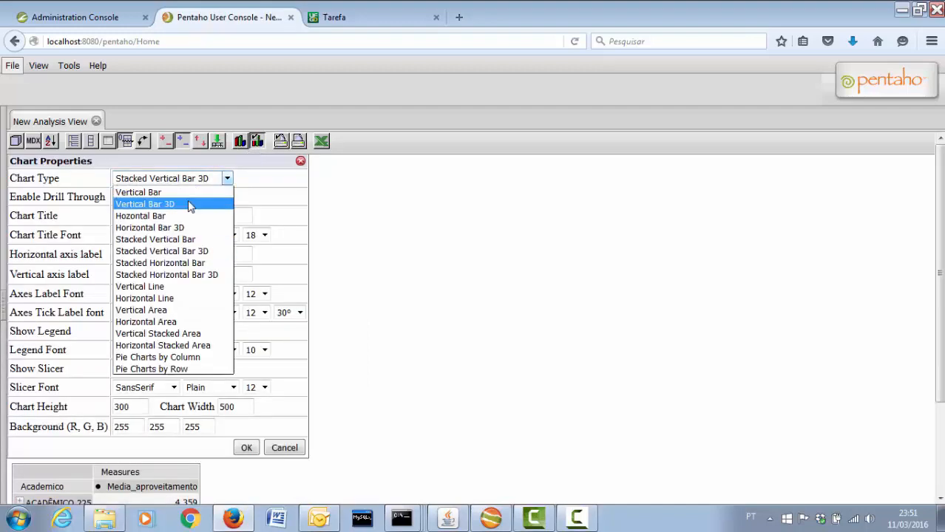
click(189, 205)
click(242, 450)
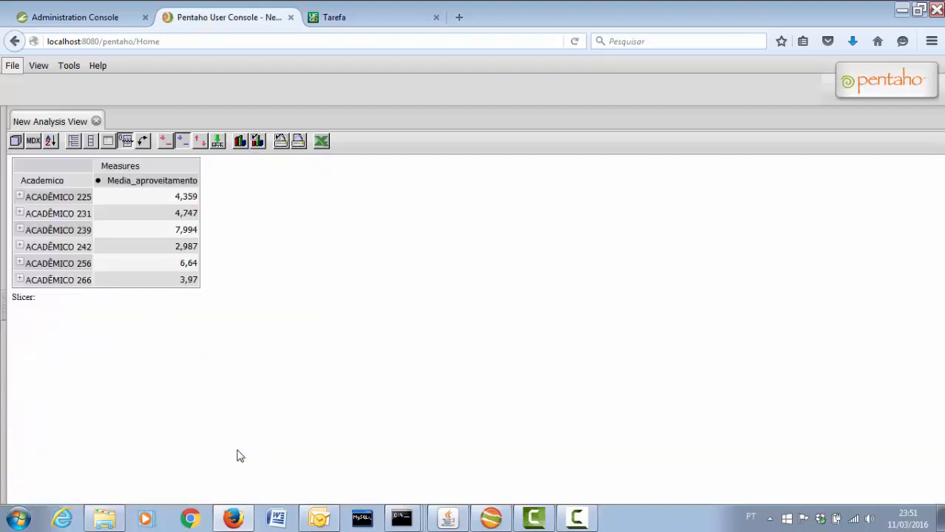
click(238, 142)
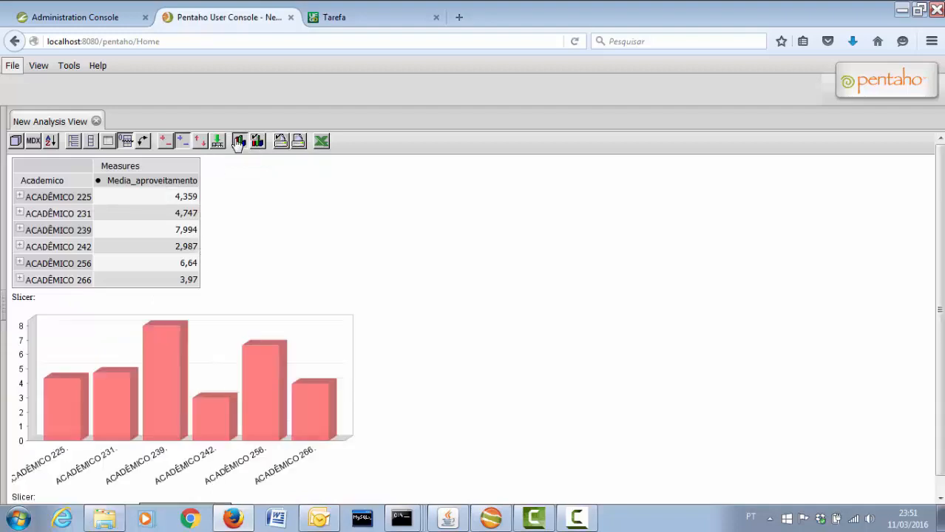
click(142, 141)
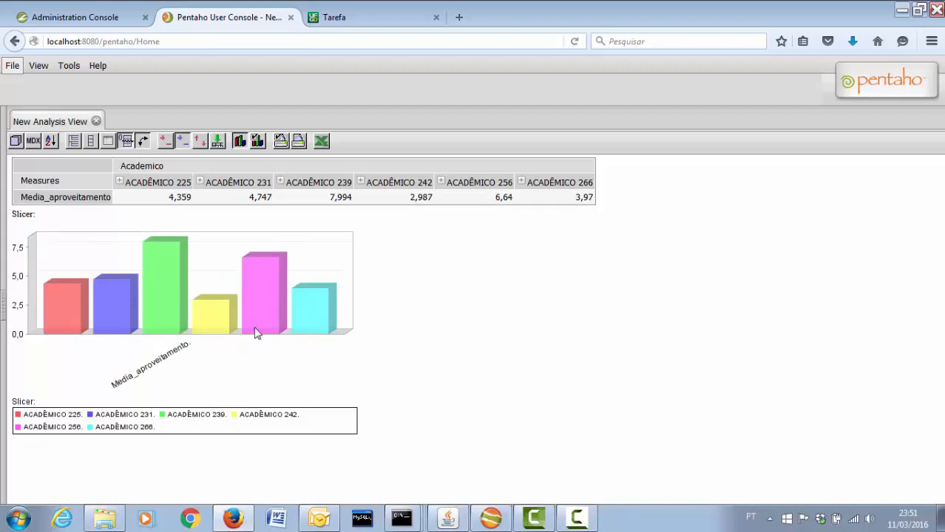
mouse_move(255, 333)
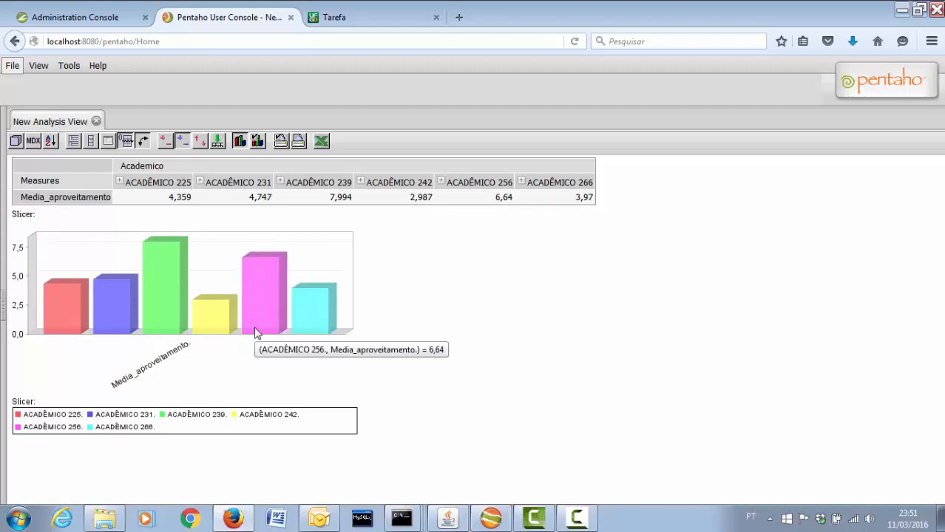